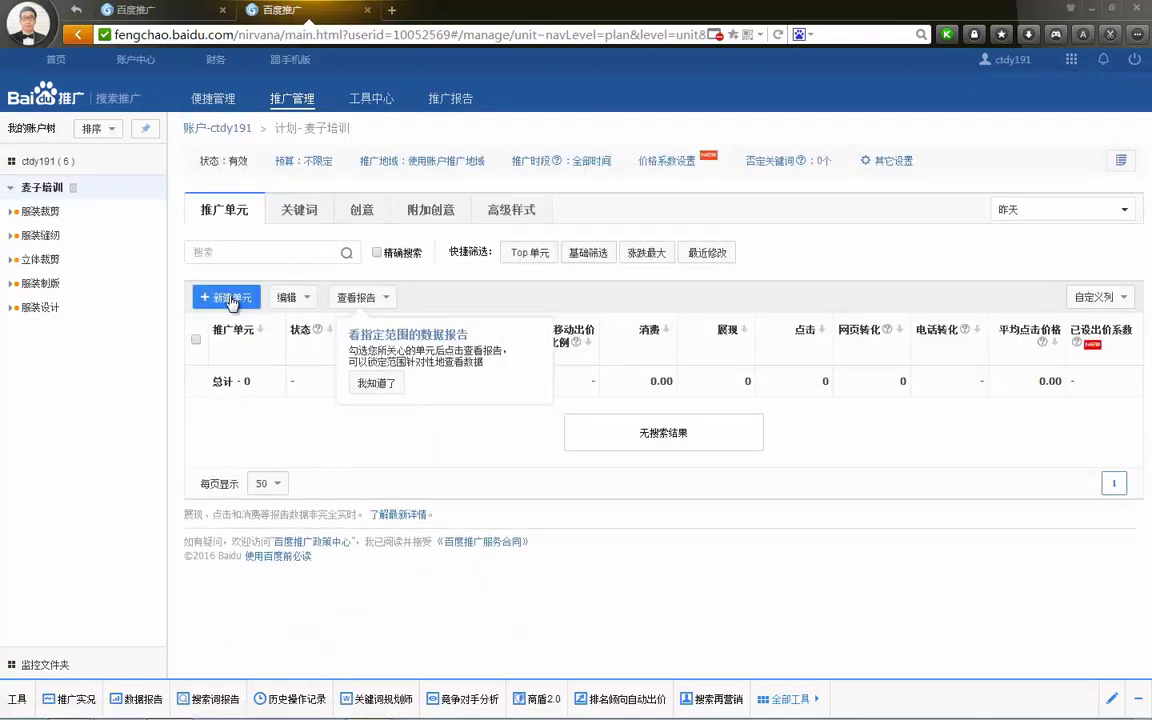
- Create a promotion unit named 麦子学员-SEM with a bid of 1 in the 麦子培训 plan and continue to adding keywords
left_click(212, 297)
left_click(450, 303)
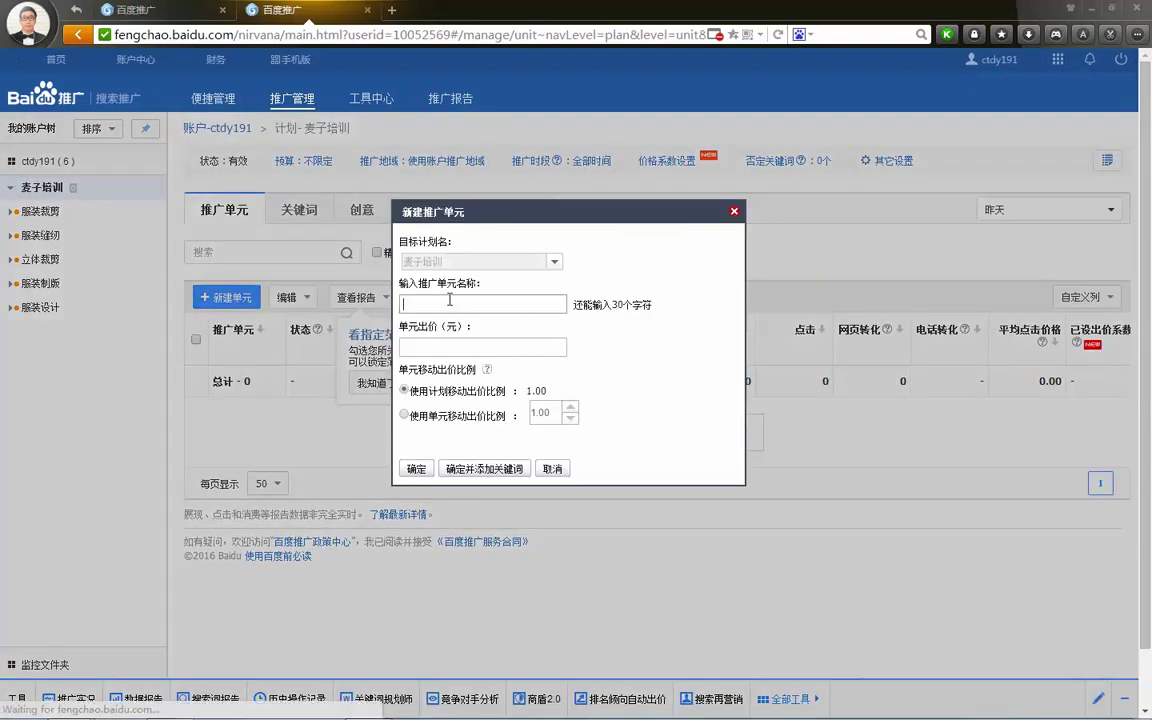
type("maizi")
key("space")
type("xueyuan")
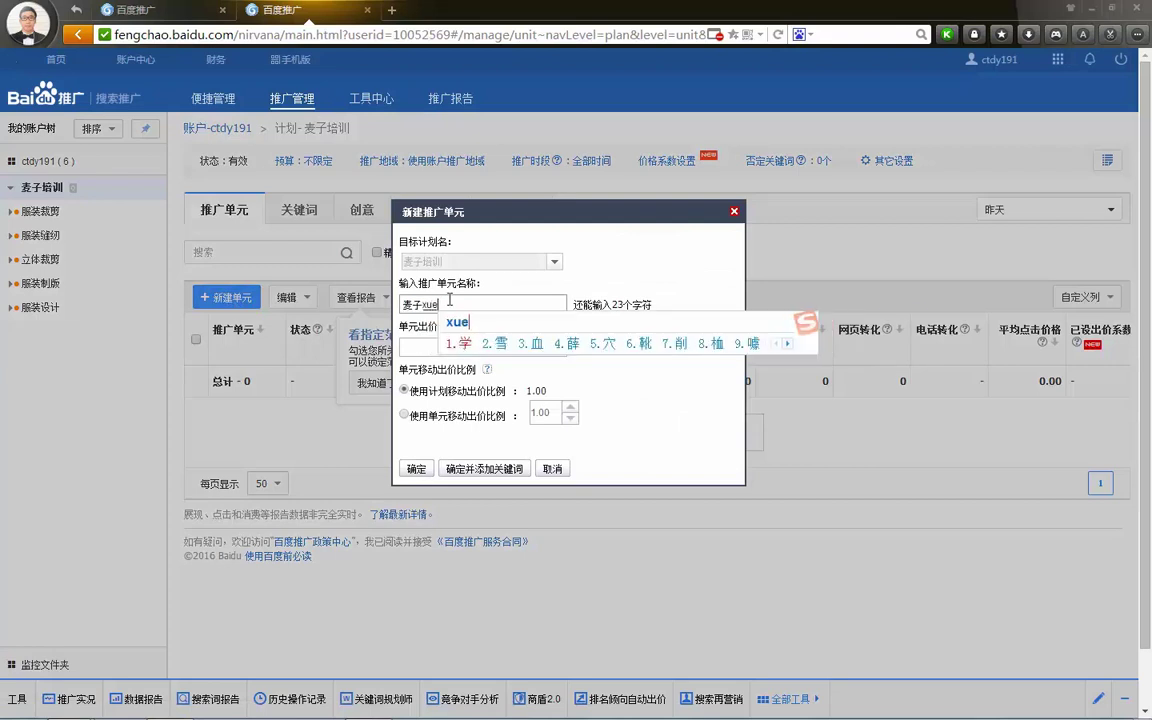
key("space")
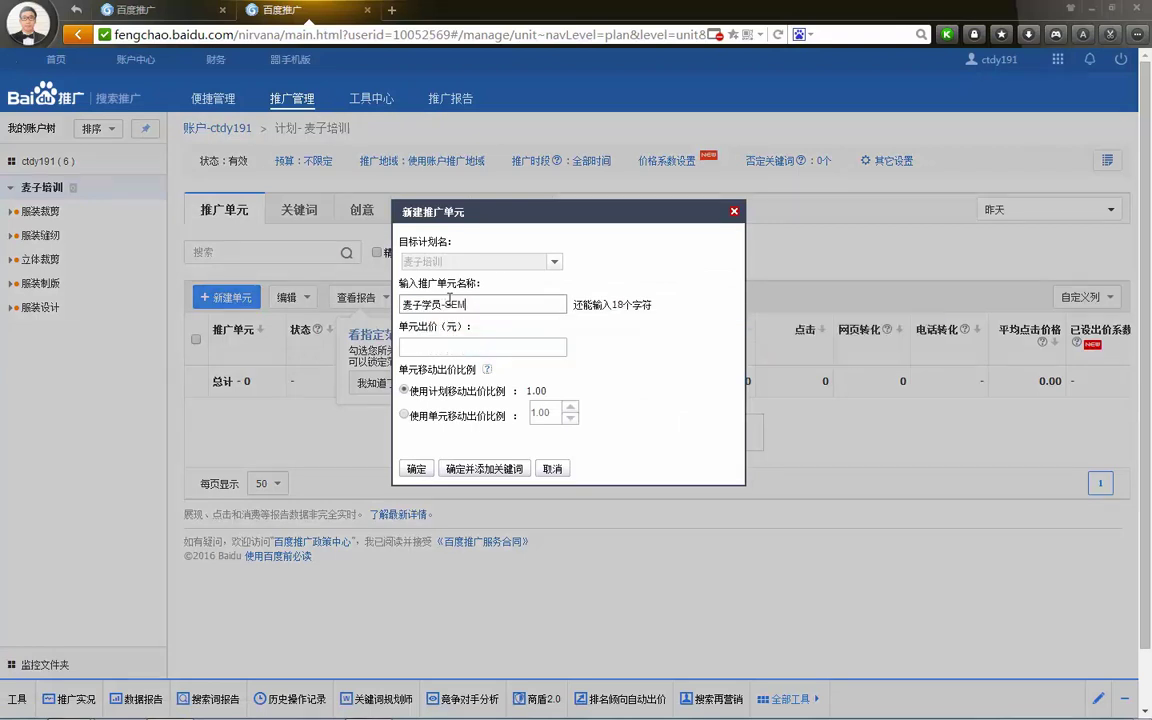
type("-SEM")
left_click(430, 347)
type("1")
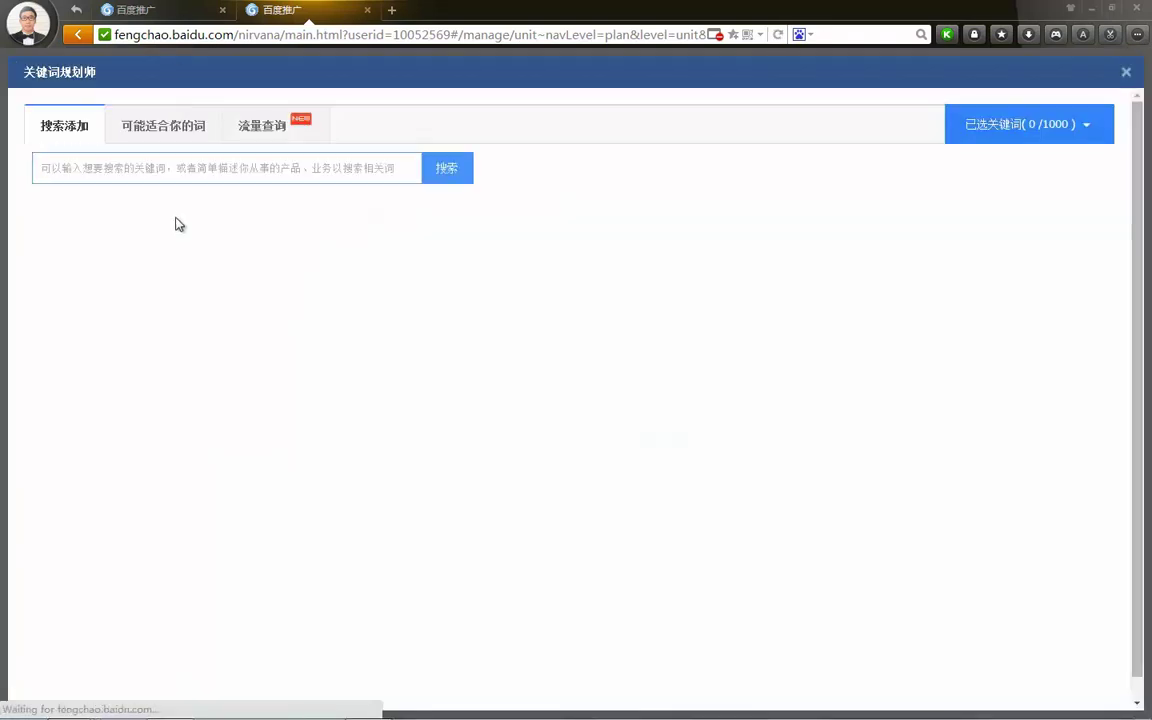
- Search the keyword planner for keywords related to "sem", repeating the search until suggestions load
left_click(208, 169)
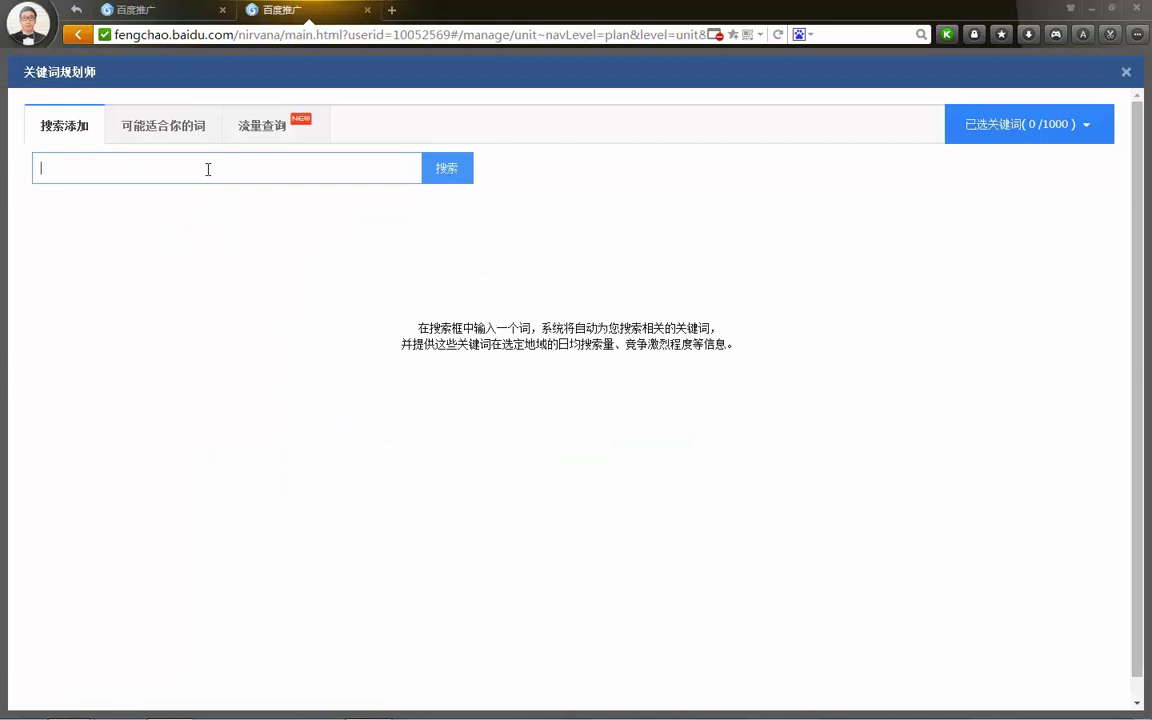
type("sem")
key("Return")
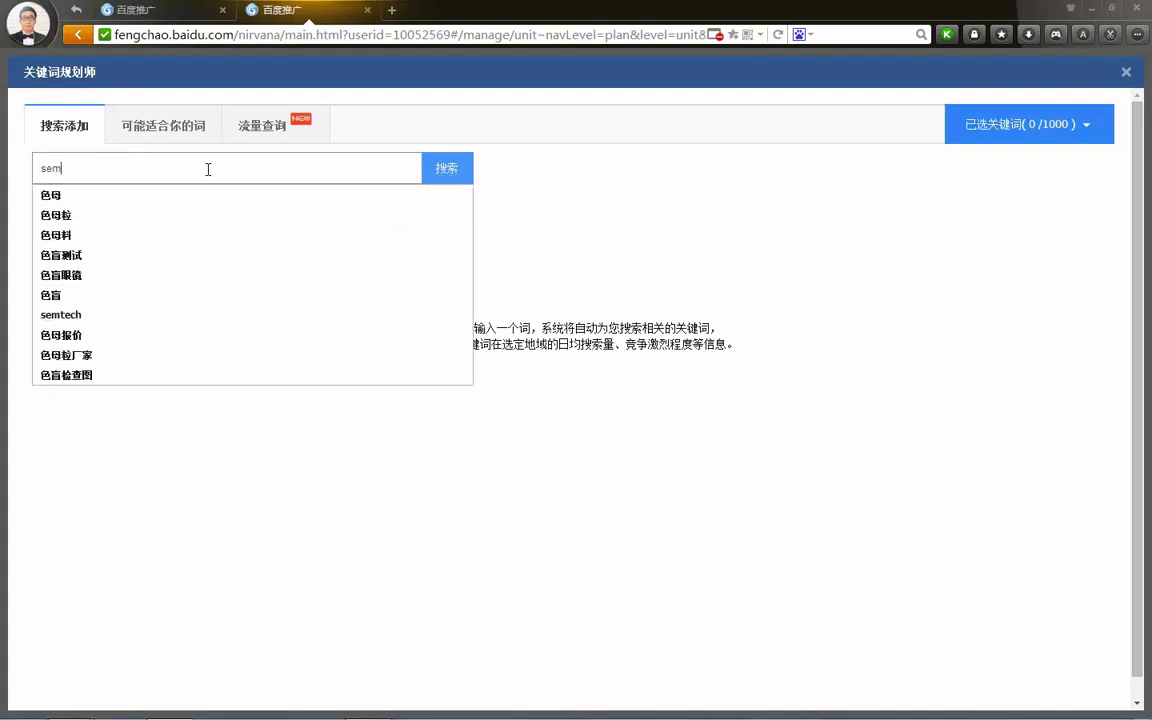
key("Return")
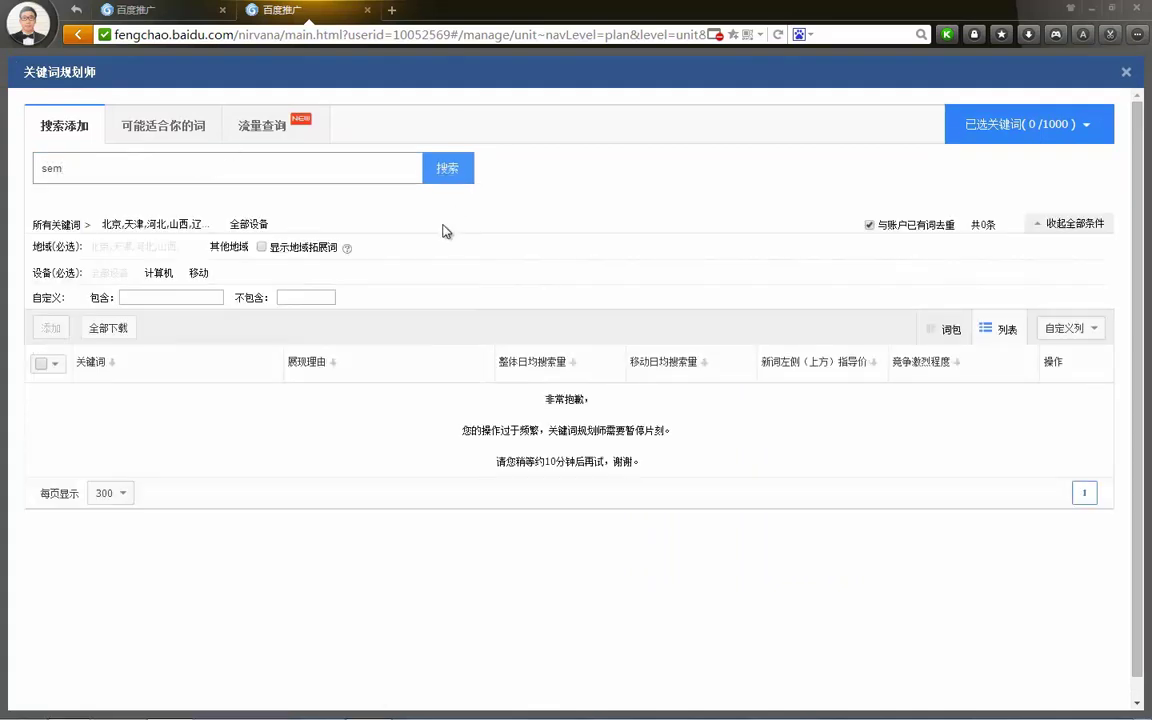
left_click(463, 172)
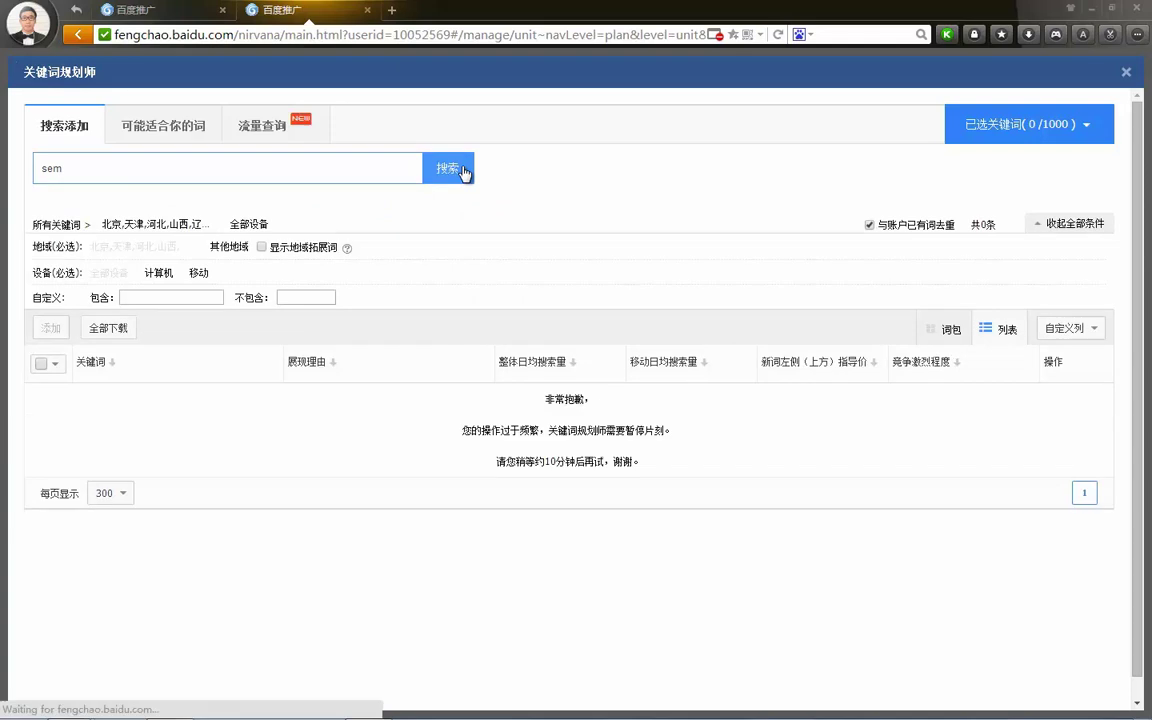
left_click(463, 172)
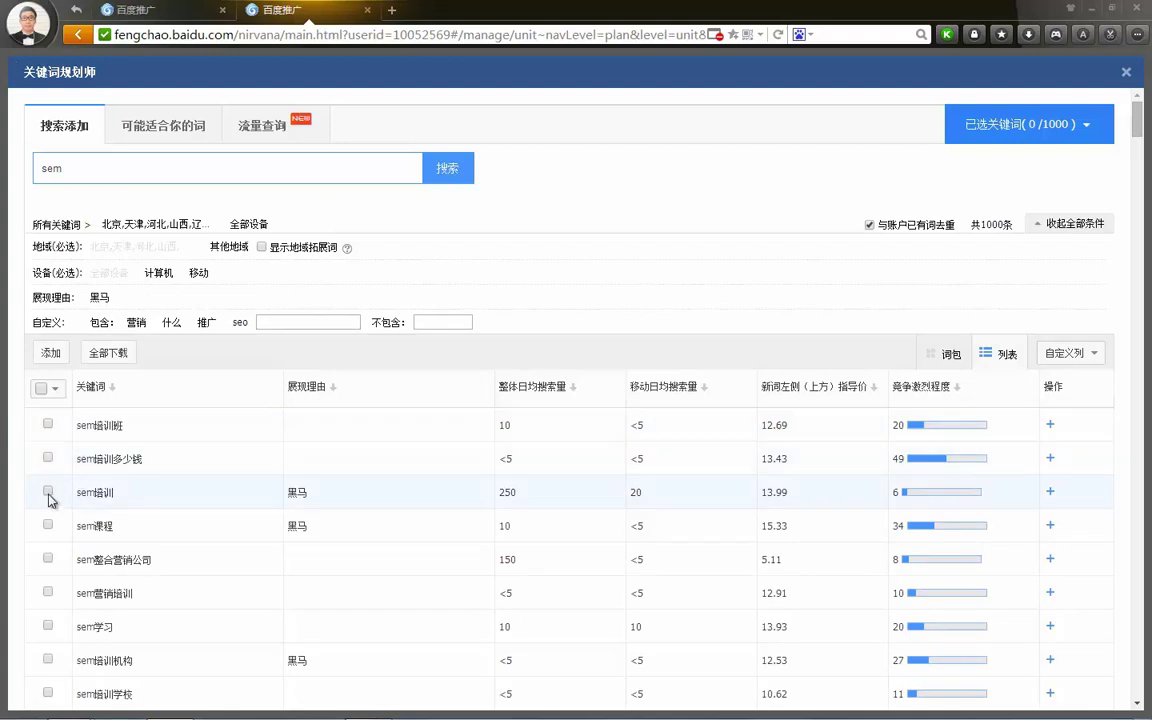
- Select the keywords sem培训, sem课程, sem培训机构, sem营销培训, 网络sem培训 and sem基础培训 and add them to the chosen keywords
left_click(47, 525)
scroll(160, 509, "down", 2)
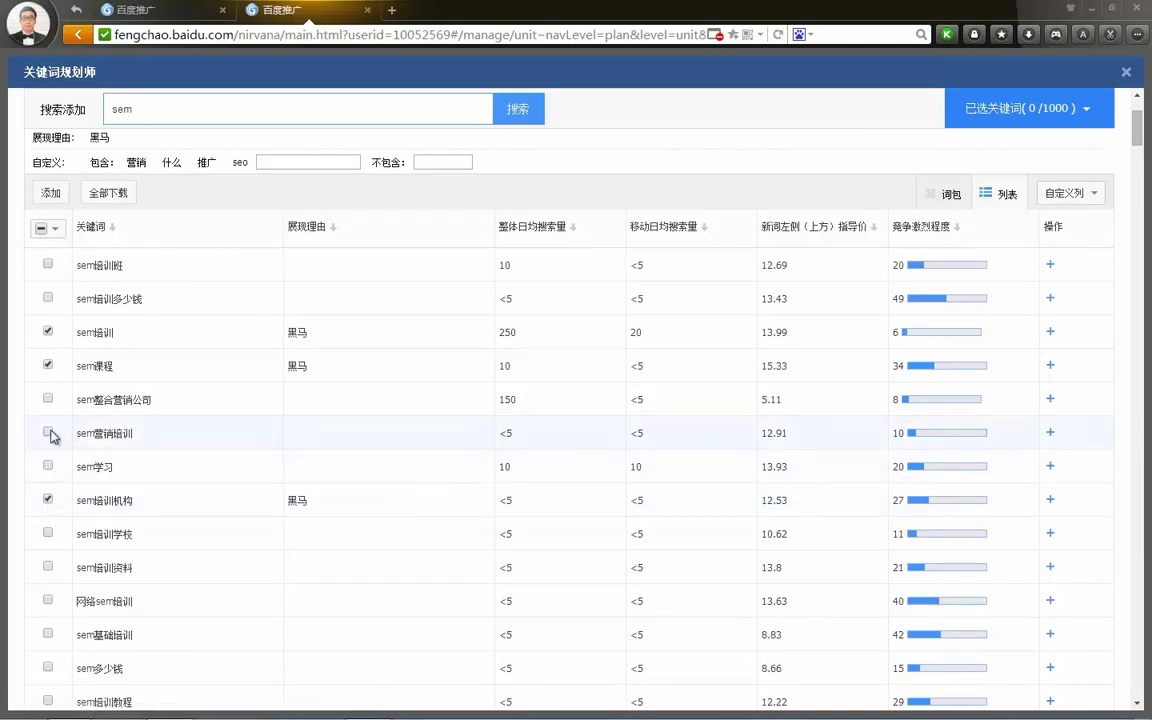
left_click(48, 630)
left_click(47, 603)
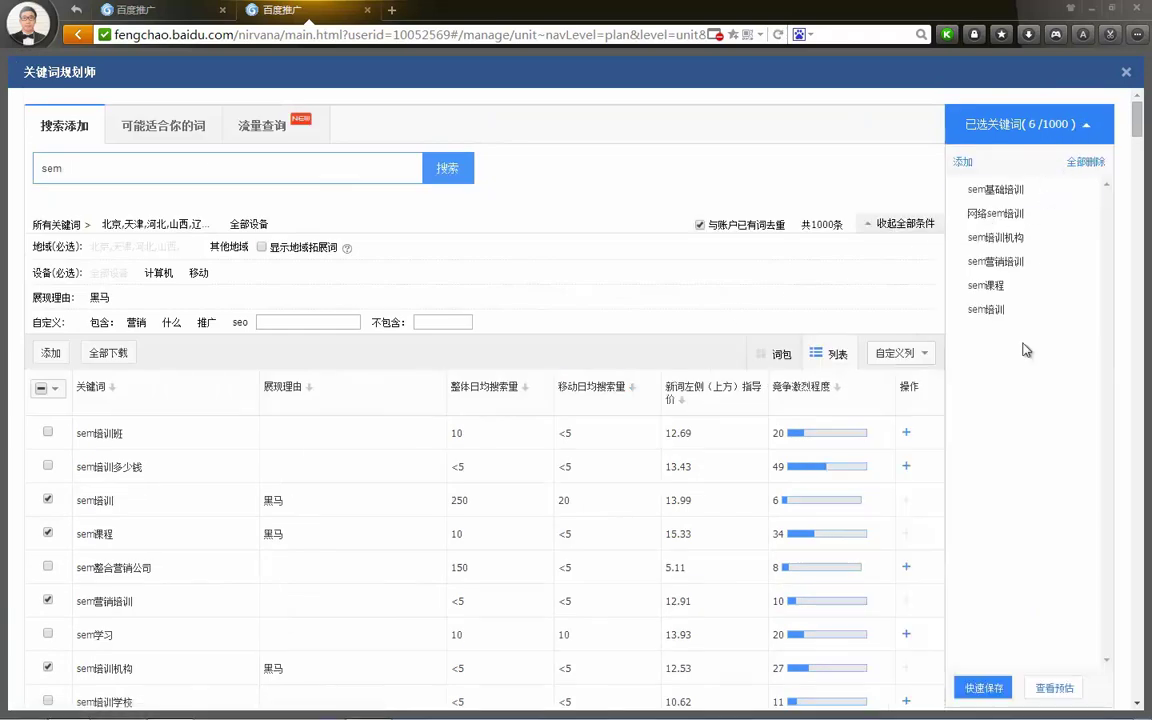
- Save the chosen keywords with a bid of 9.33 and the match mode 短语-同义包含
left_click(983, 687)
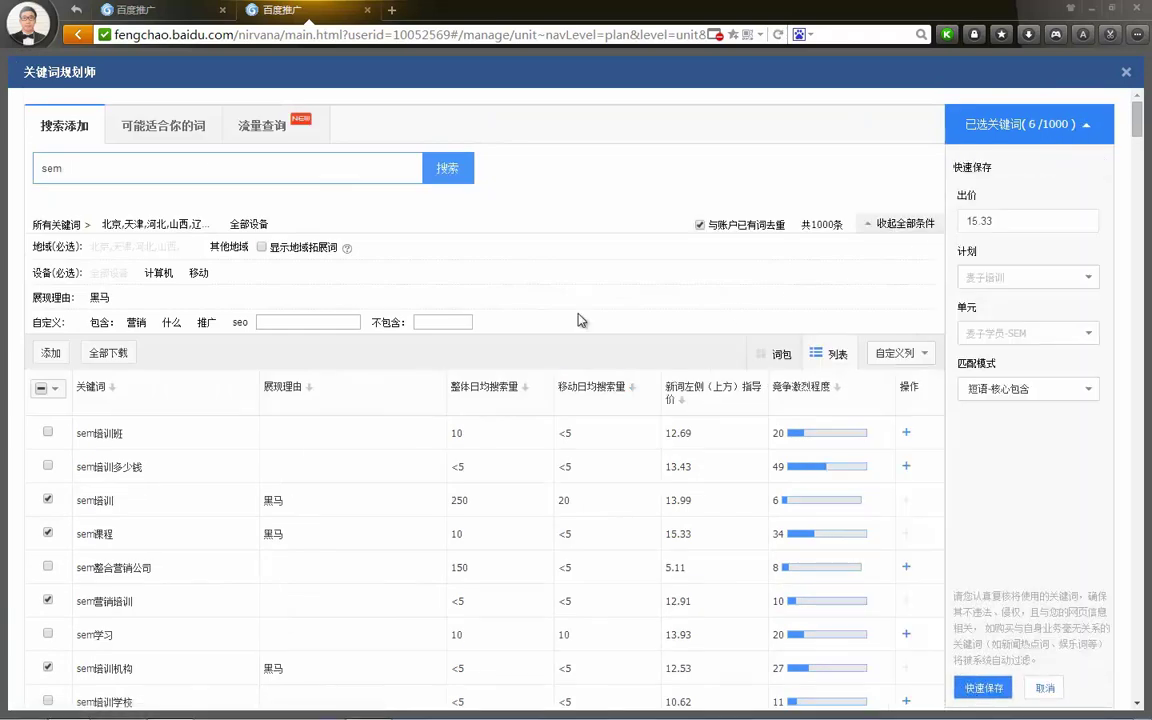
left_click(990, 221)
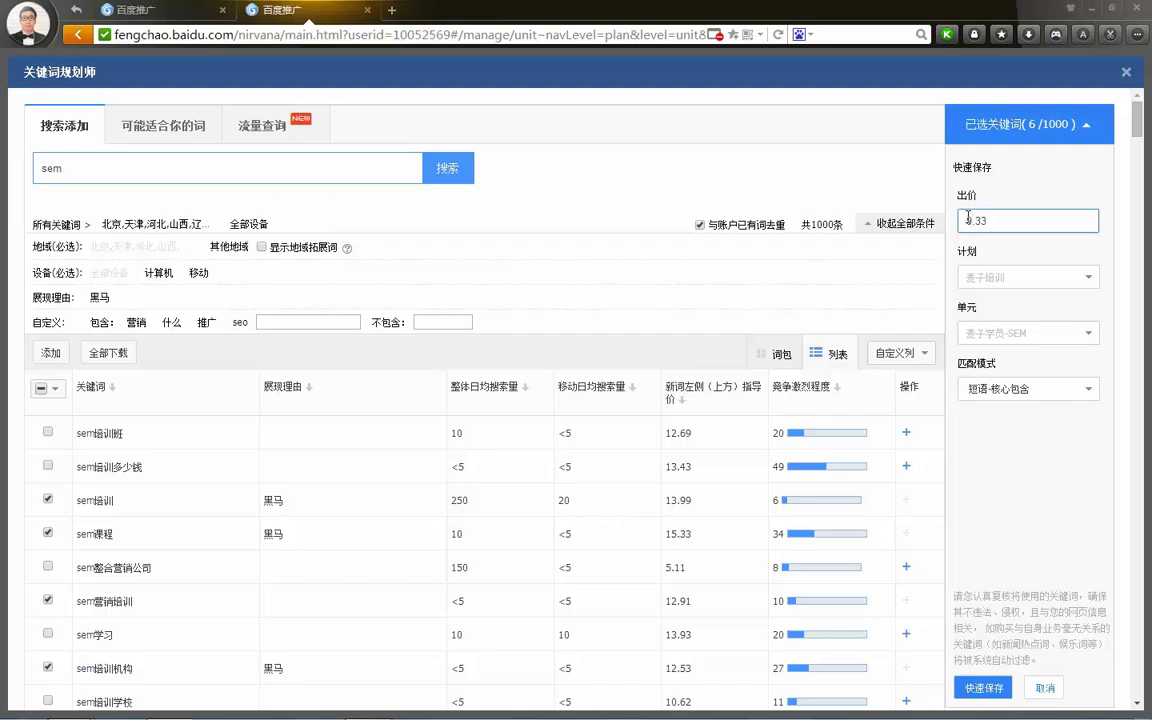
left_click(1050, 392)
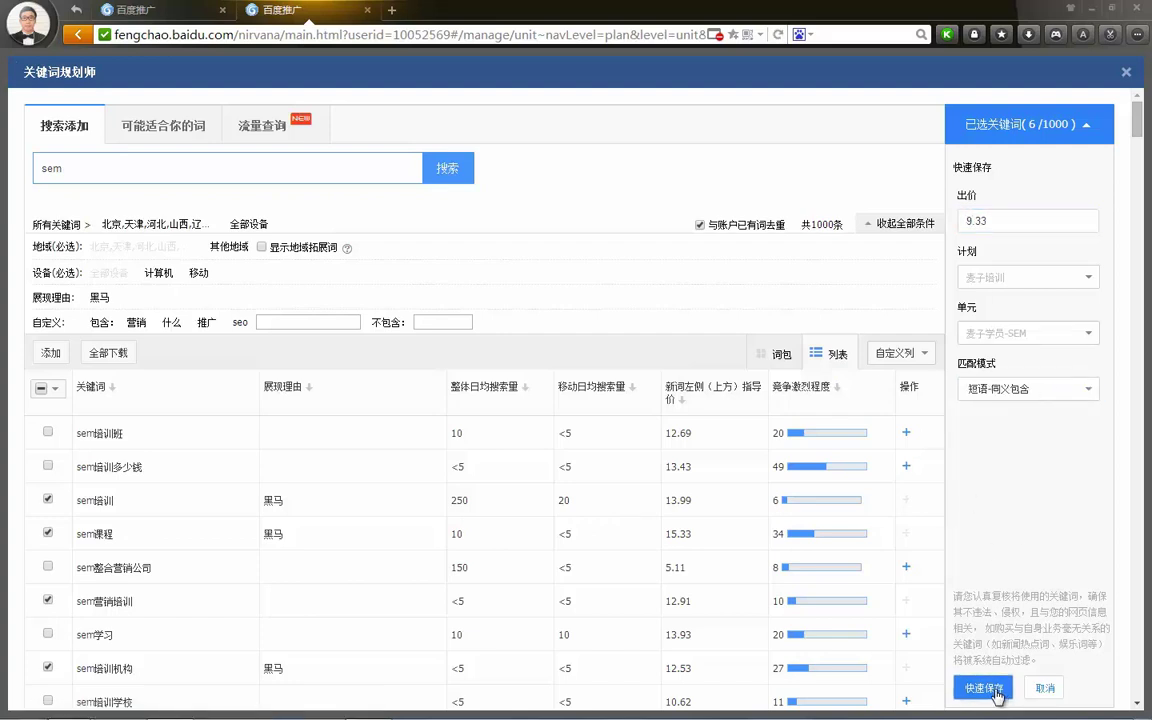
left_click(985, 688)
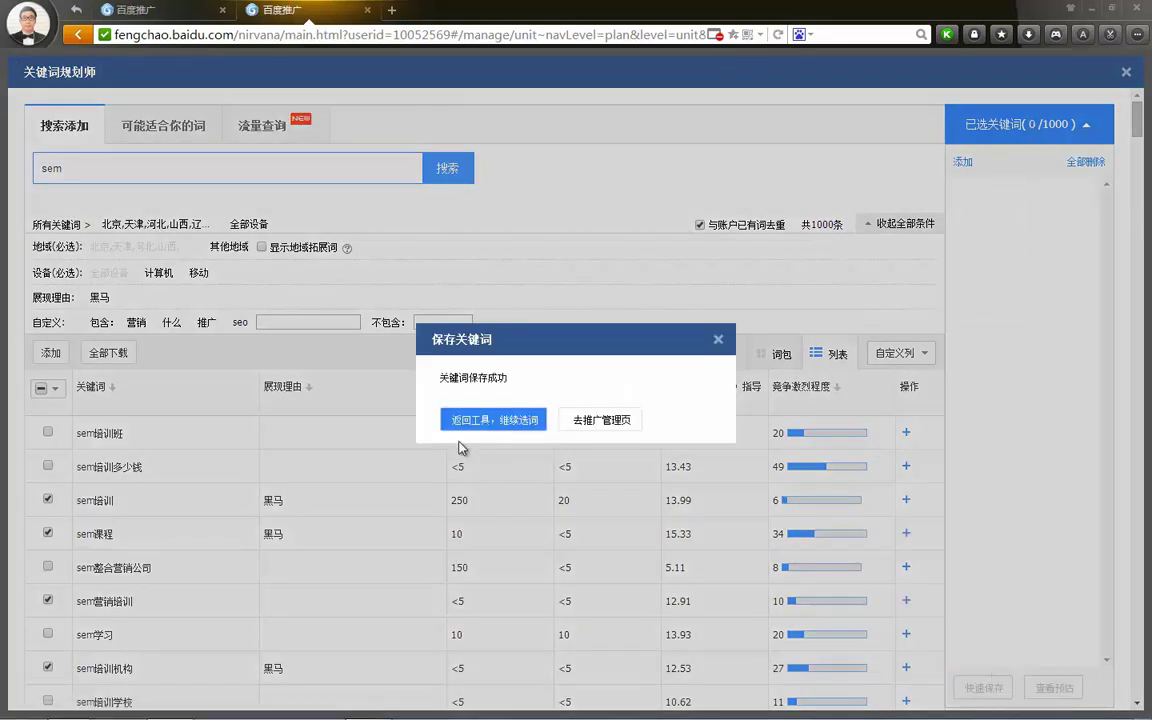
- Go to promotion management and review the keyword list of the 麦子学员-SEM unit in the 麦子培训 plan
left_click(585, 420)
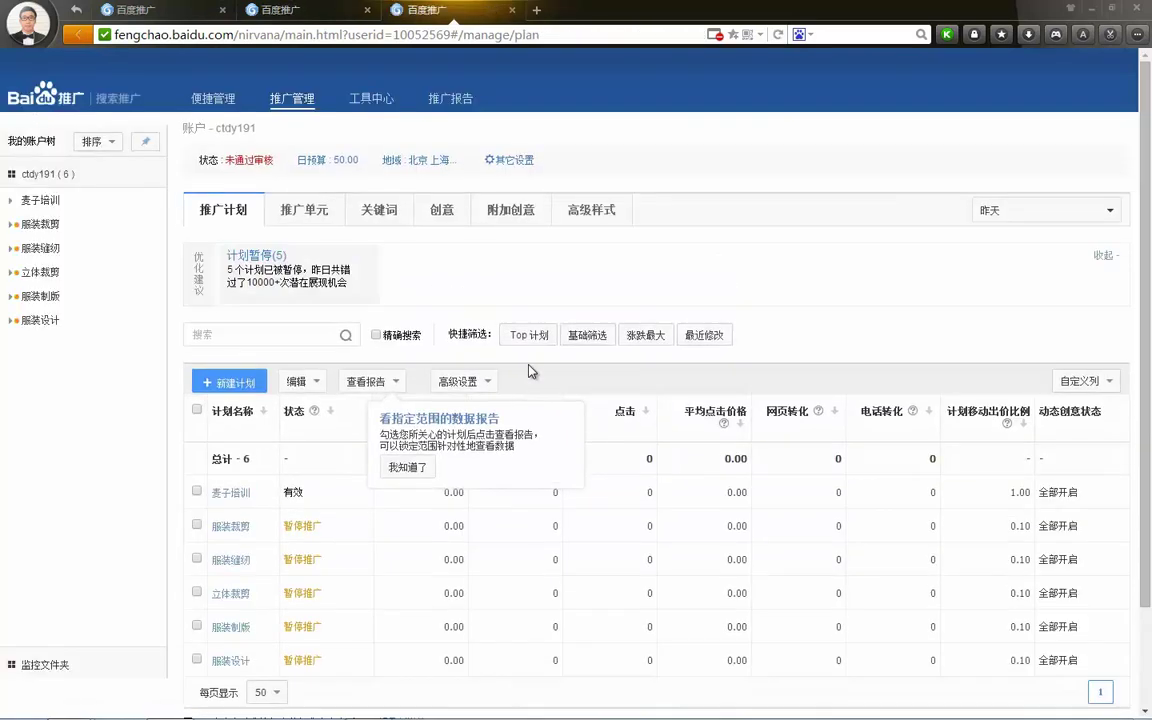
left_click(234, 494)
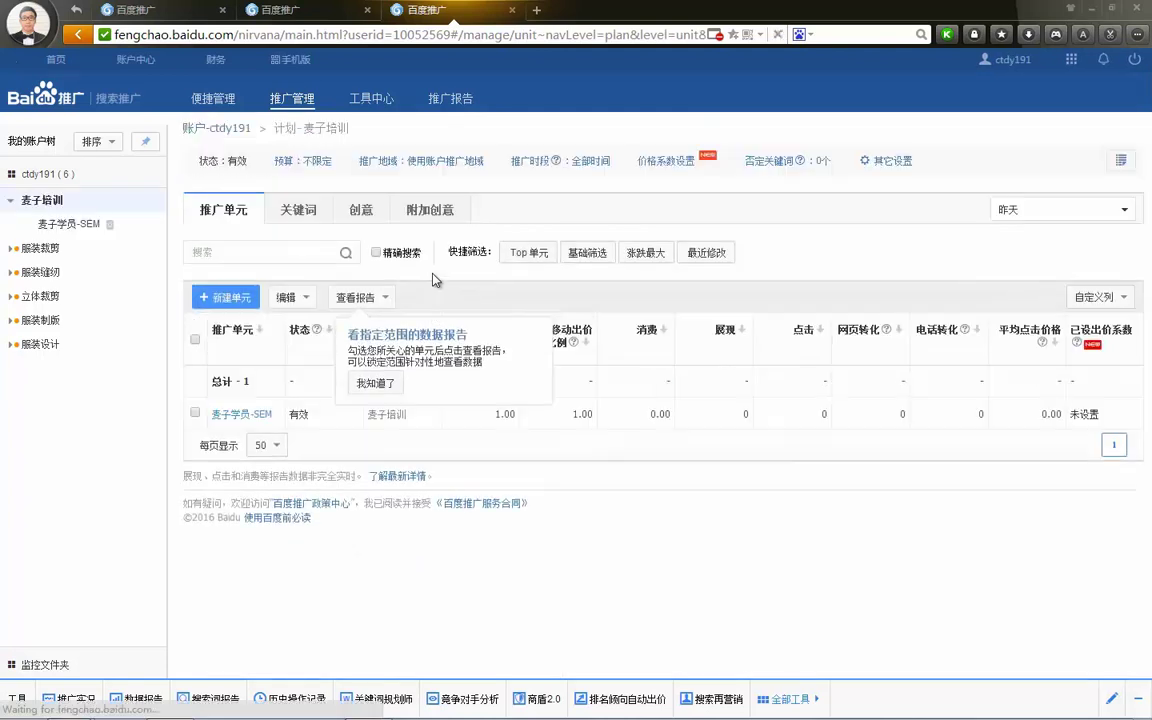
left_click(376, 383)
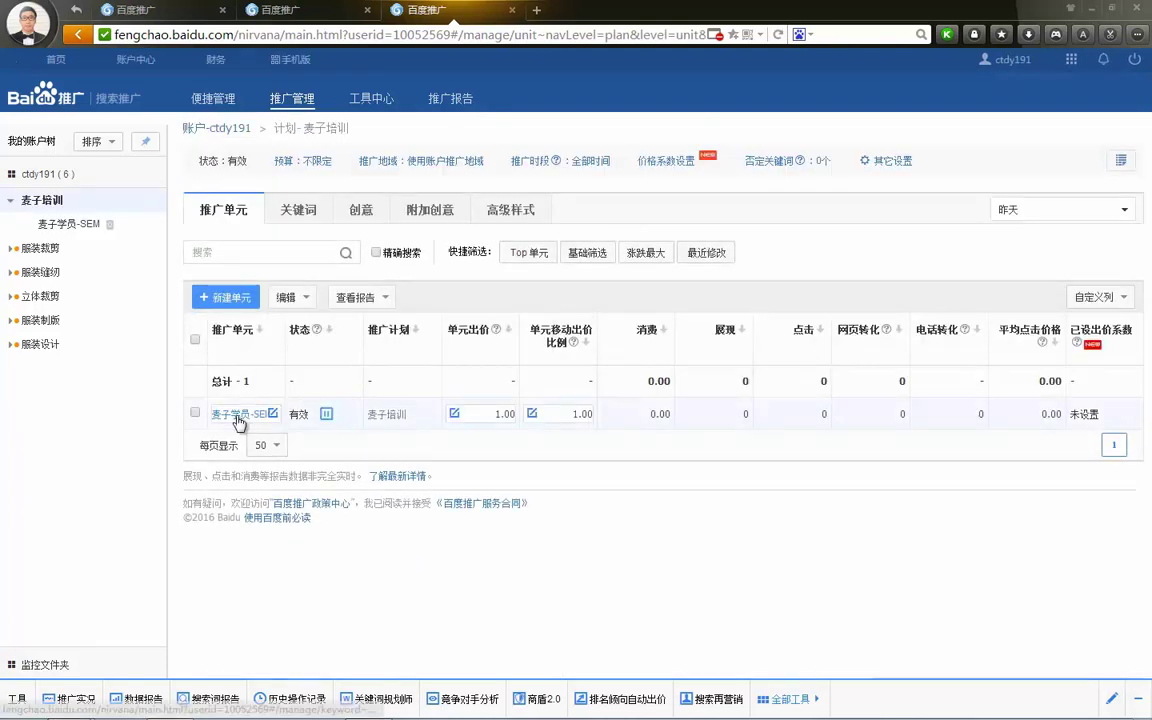
left_click(240, 413)
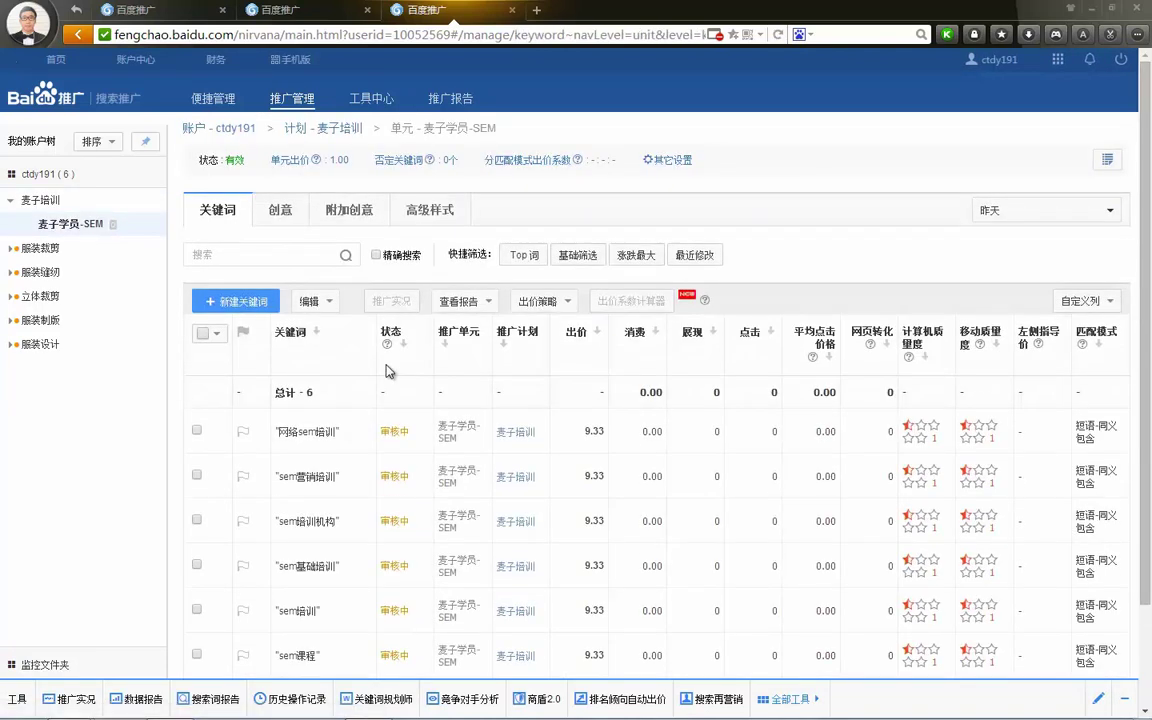
scroll(285, 372, "down", 2)
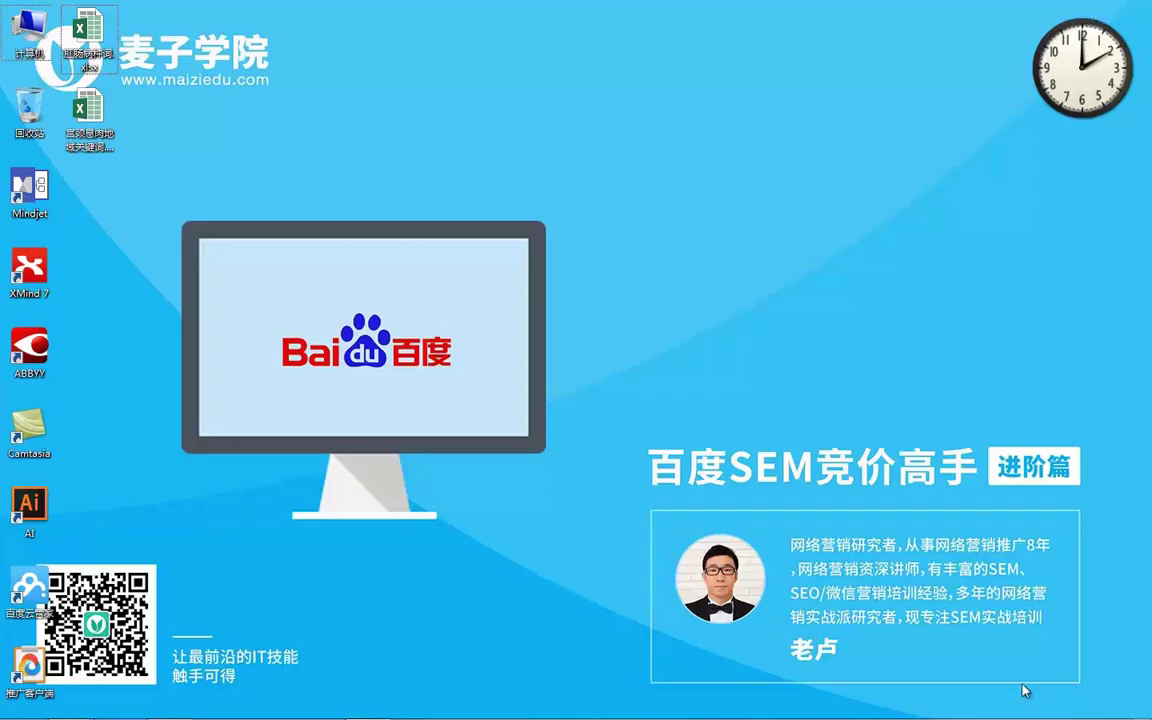
- Switch to PowerPoint and look through the slides on building accounts quickly in bulk
mouse_move(1025, 717)
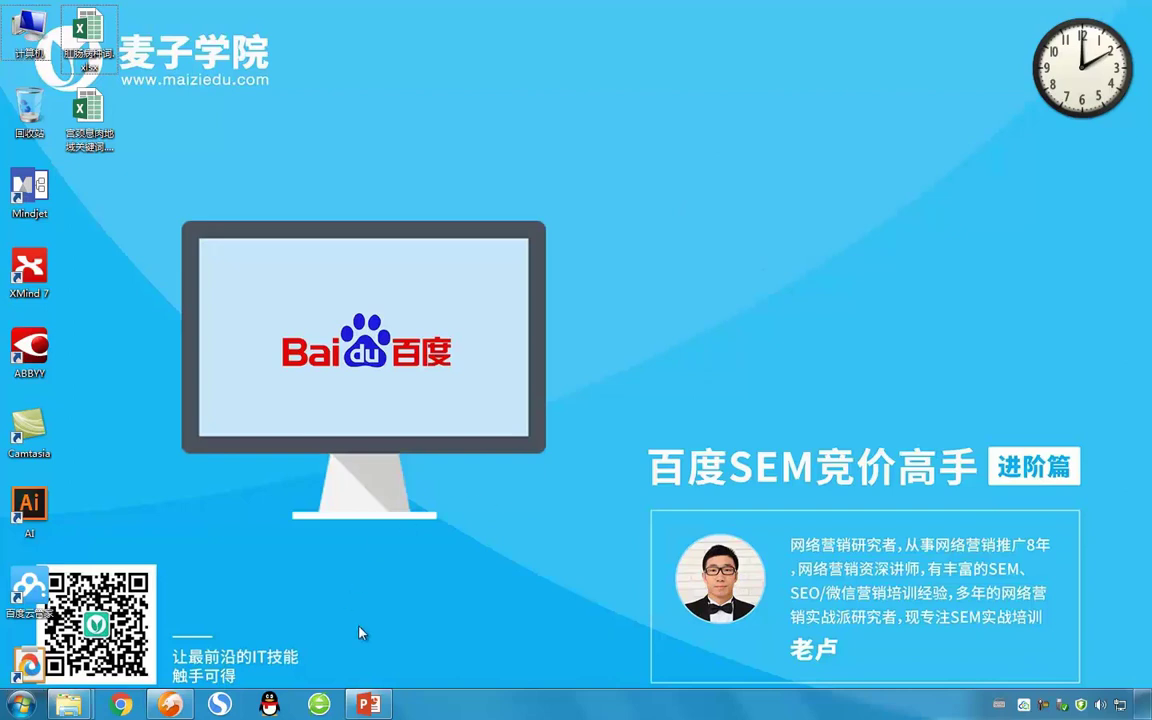
left_click(369, 704)
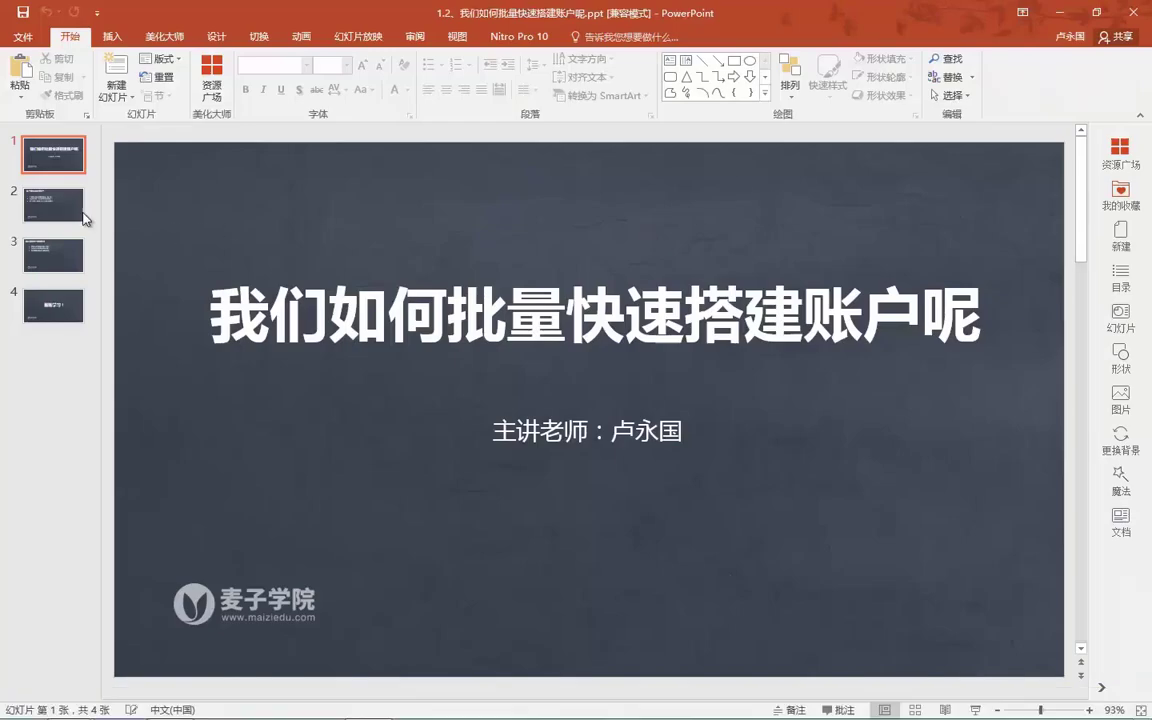
scroll(138, 229, "down", 1)
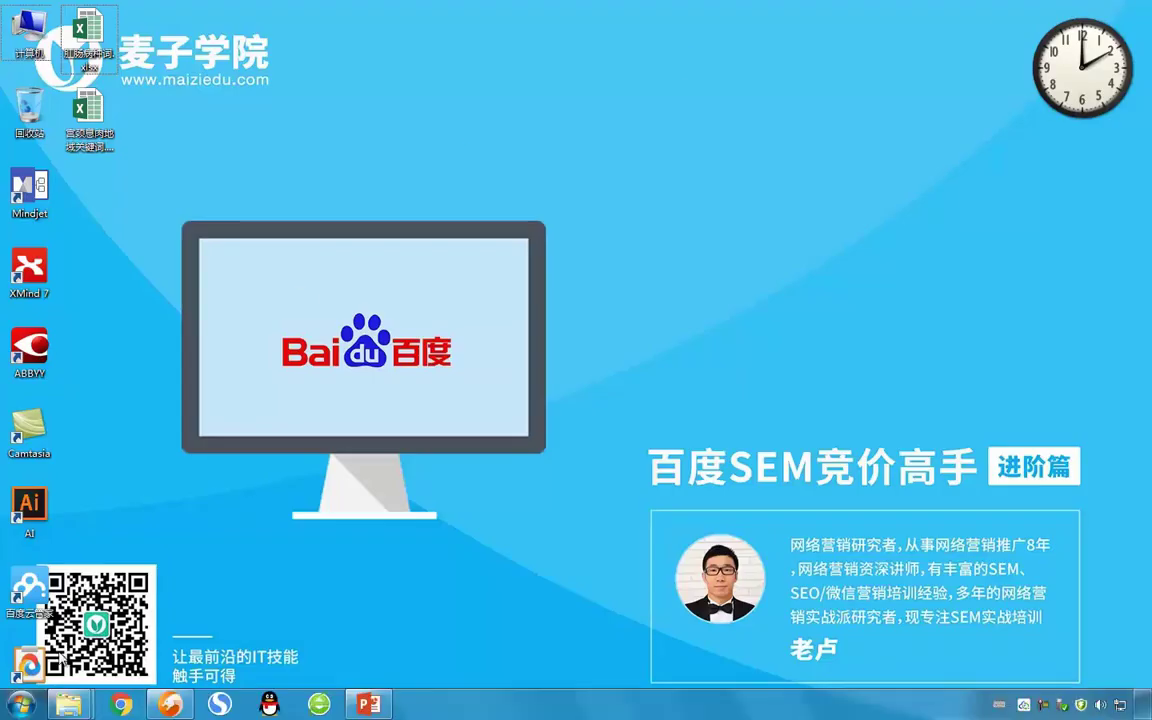
- Switch back to the browser and open the 推广客户端 download page from 其他产品 on the Baidu promotion home page
mouse_move(362, 704)
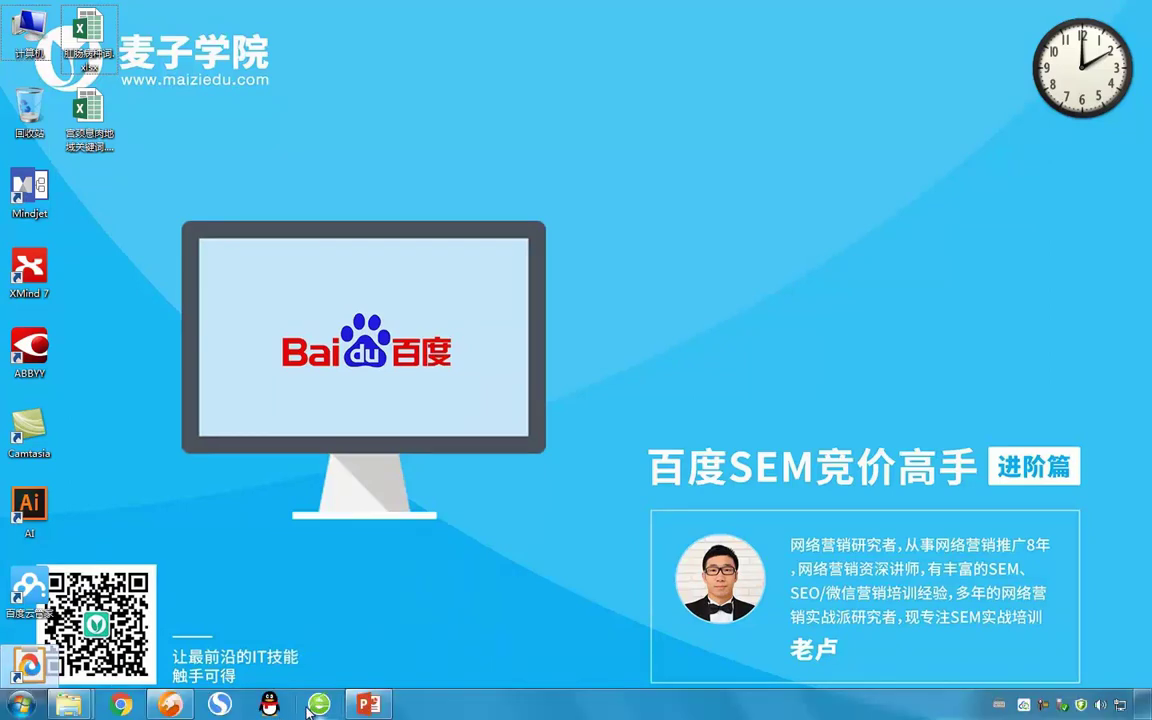
left_click(170, 705)
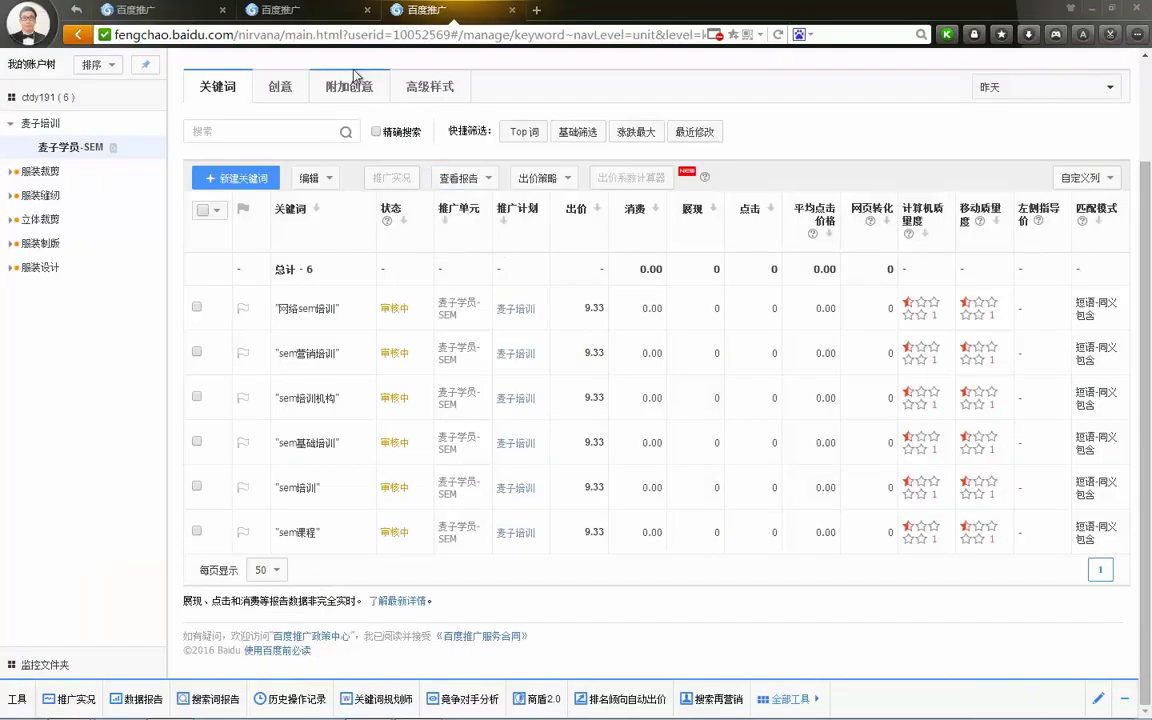
left_click(160, 10)
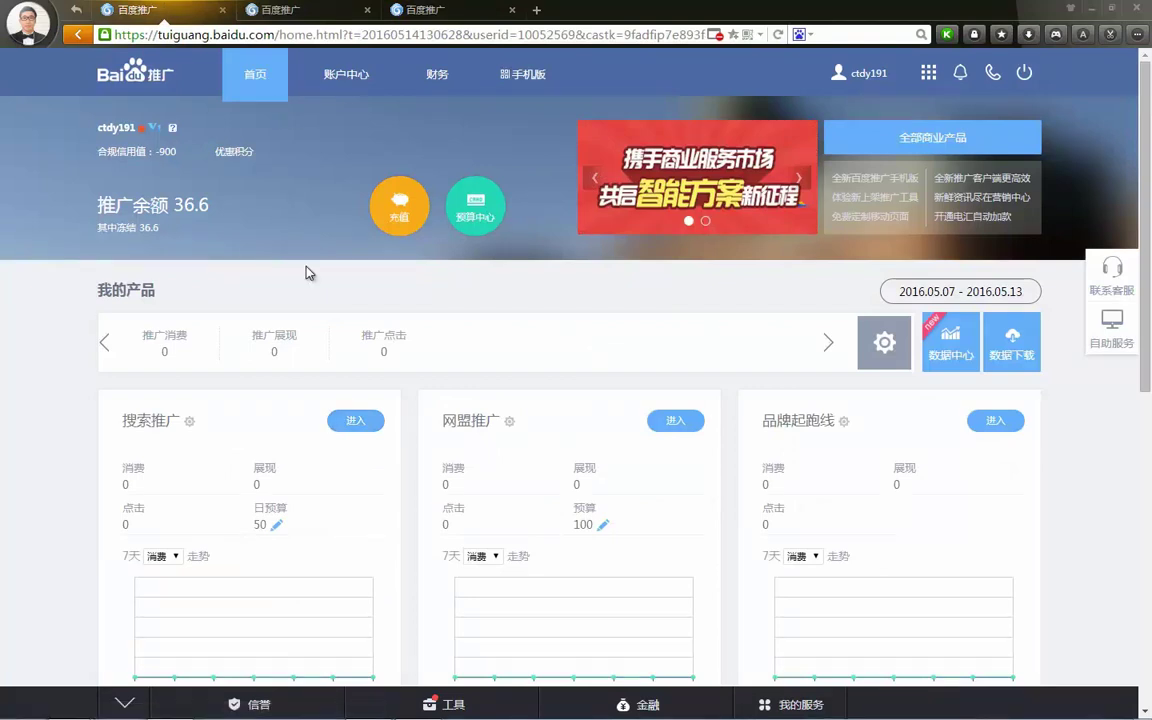
scroll(306, 253, "down", 7)
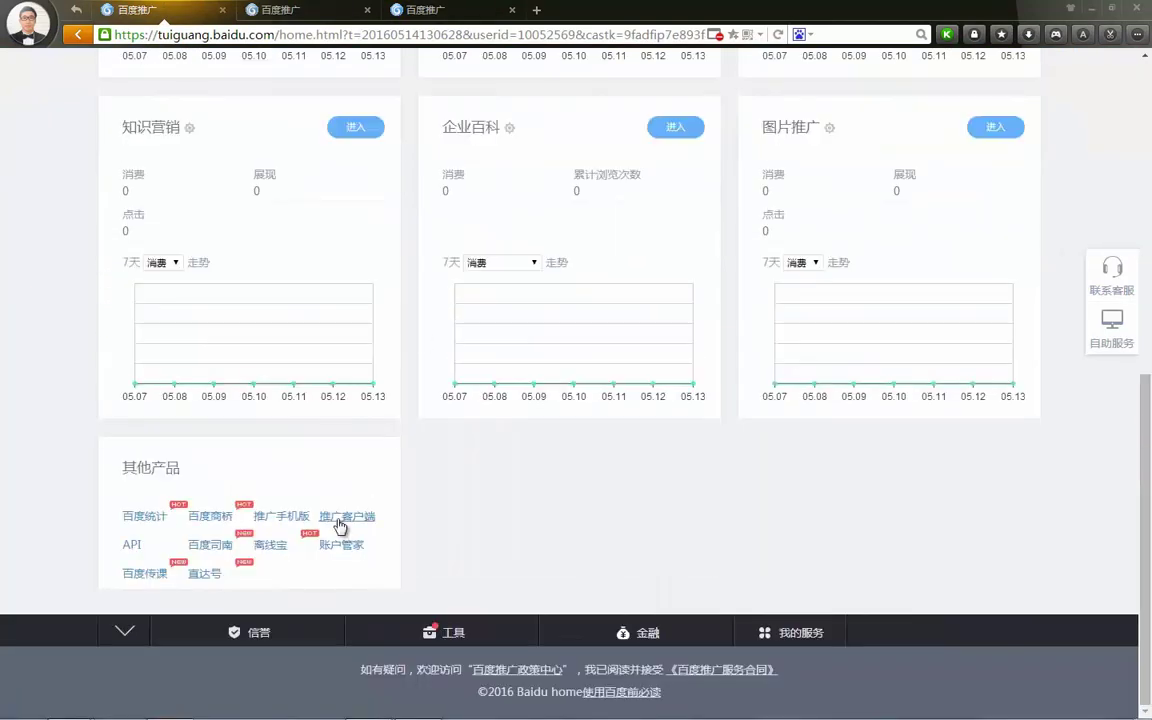
left_click(339, 519)
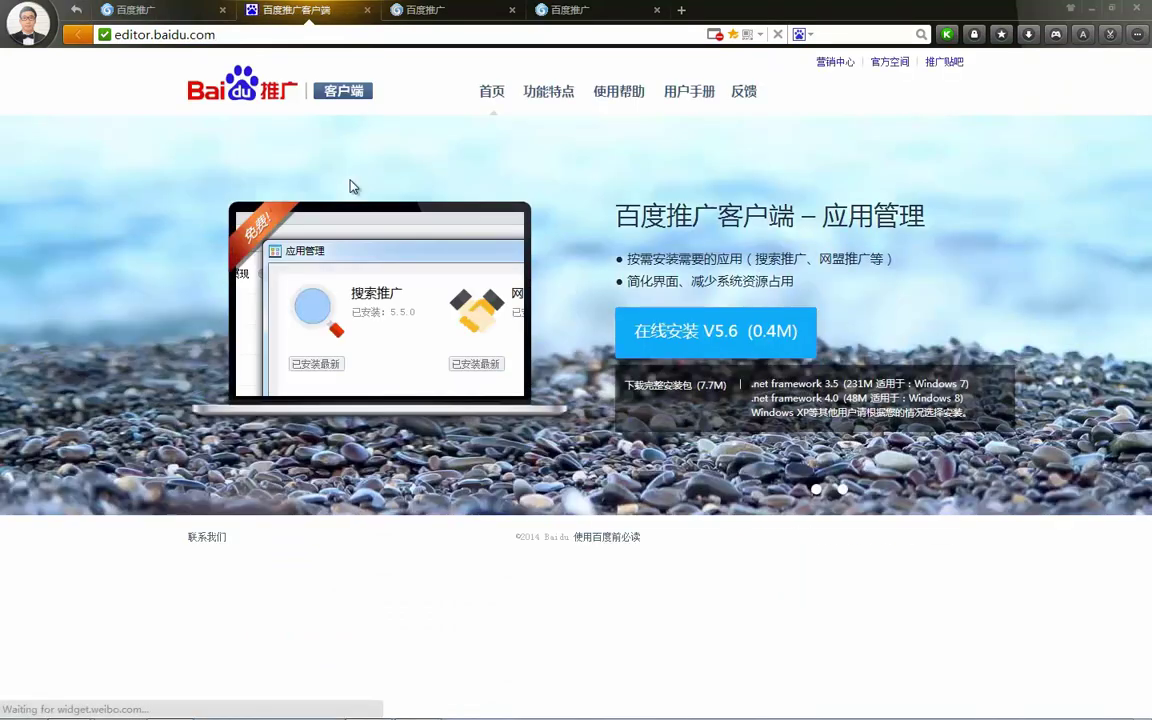
- Open a new browser tab and place the cursor in its web search box
left_click(681, 10)
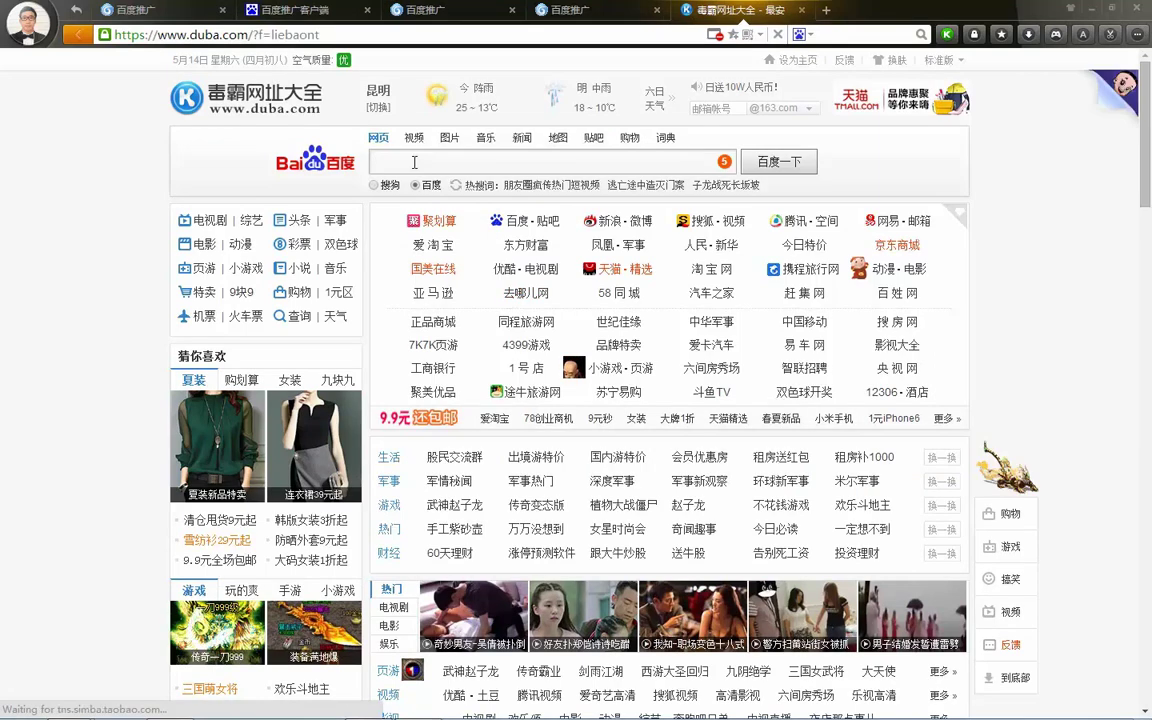
left_click(438, 167)
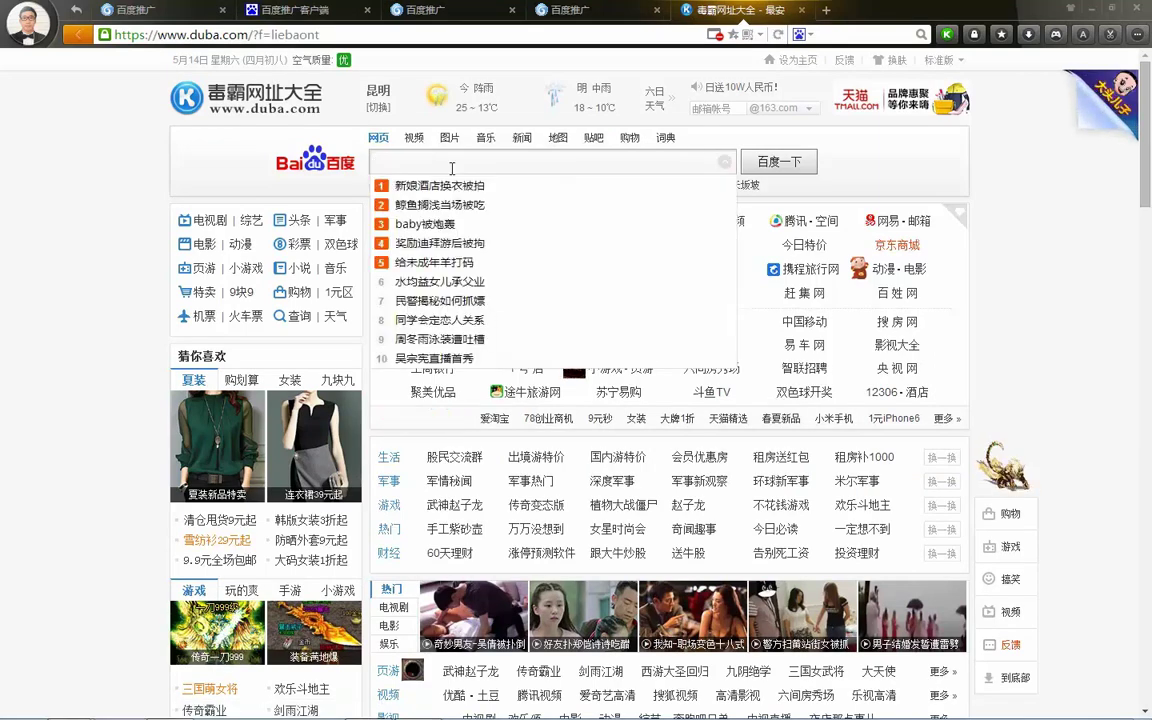
type("baidu")
key("BackSpace")
key("BackSpace")
key("BackSpace")
key("BackSpace")
key("BackSpace")
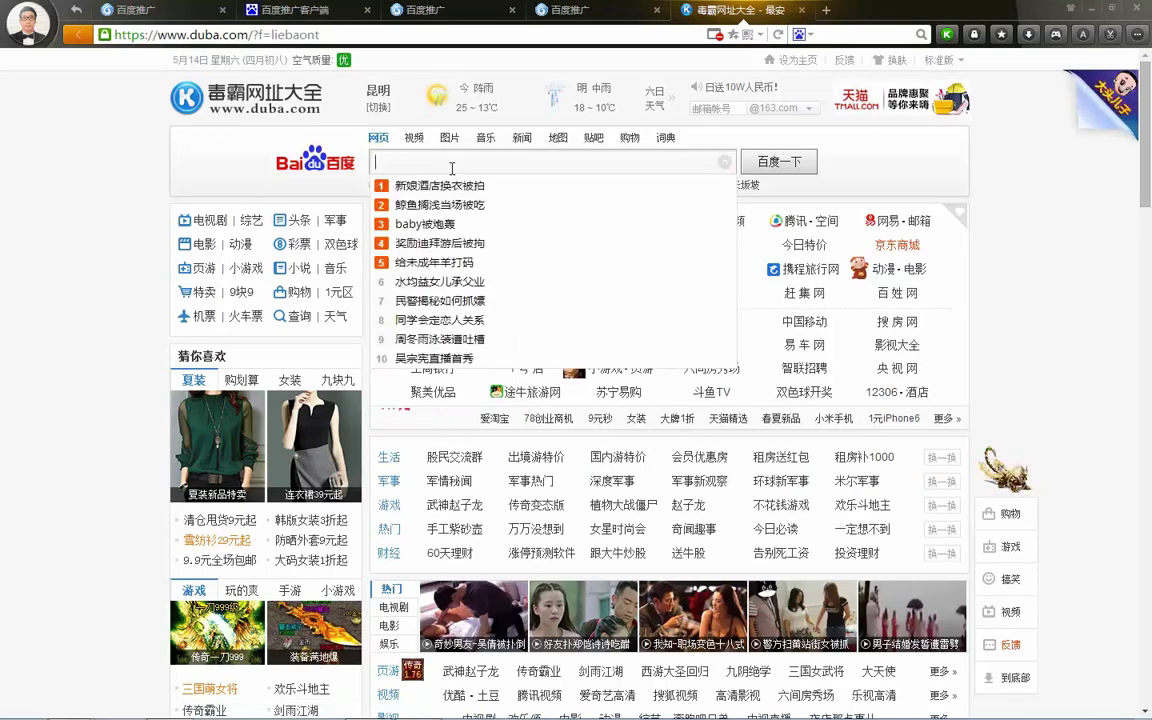
type("baiodu")
key("BackSpace")
key("BackSpace")
key("BackSpace")
key("BackSpace")
key("BackSpace")
key("BackSpace")
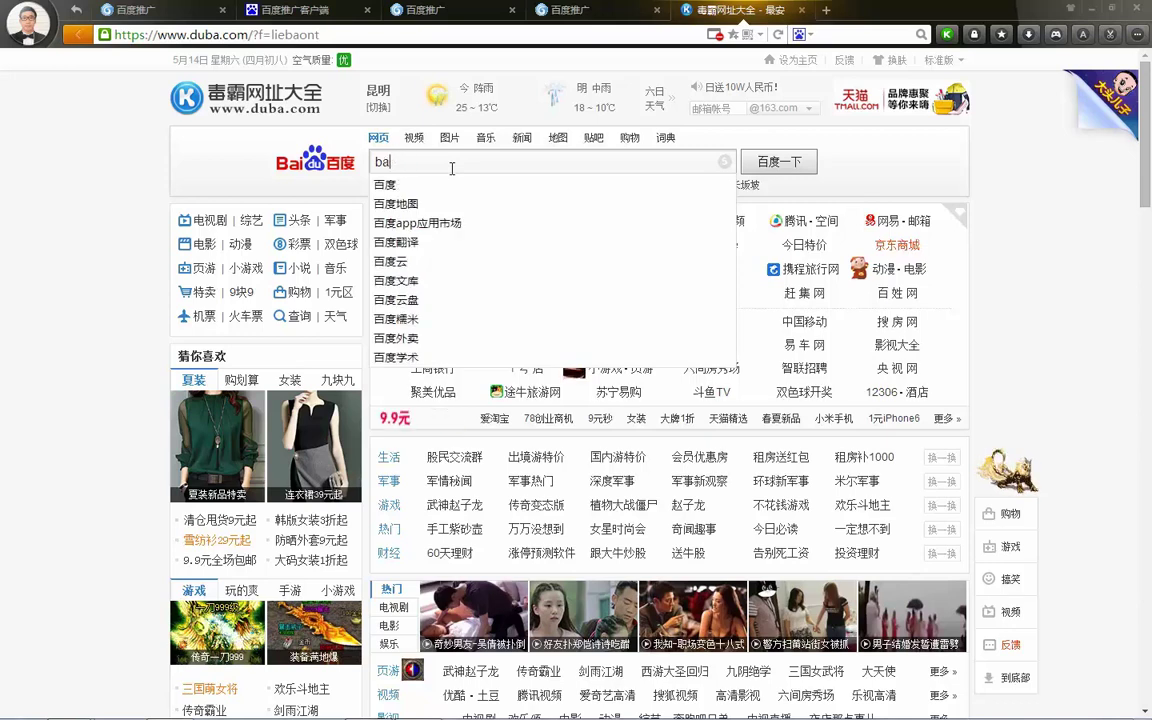
- Search Baidu for 百度推钢客户端, look at the results and close the results tab
type("bai")
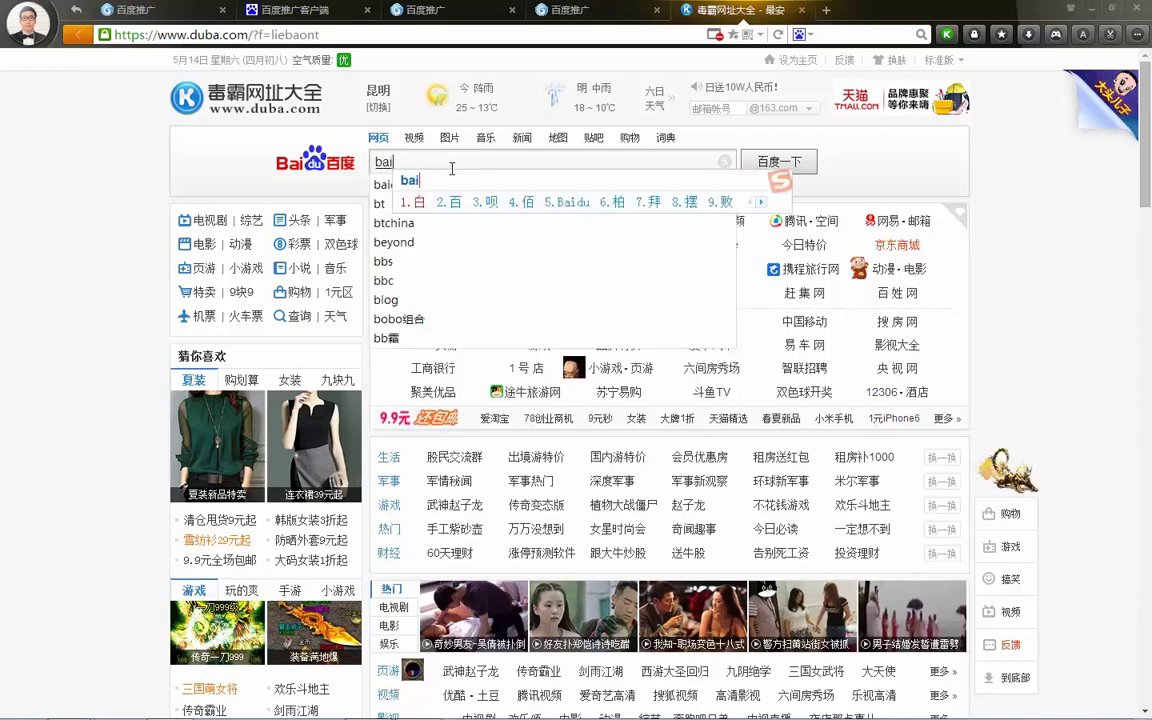
type("du tuigangkehuduan")
key("space")
key("Return")
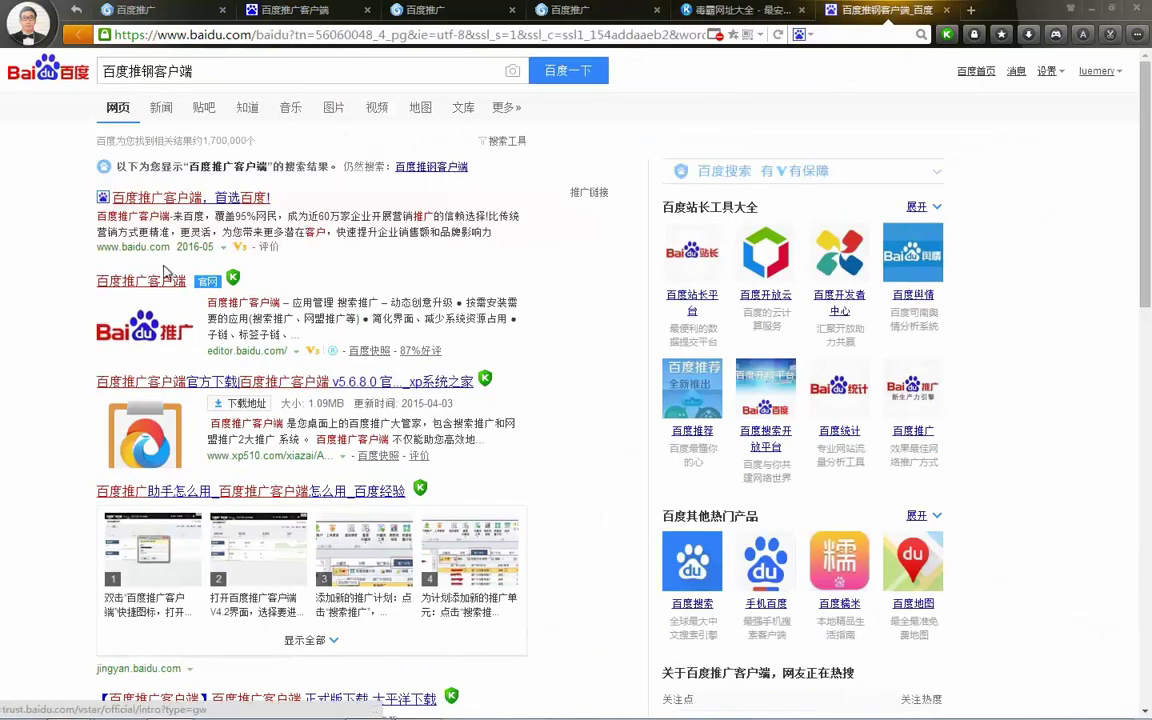
left_click(946, 10)
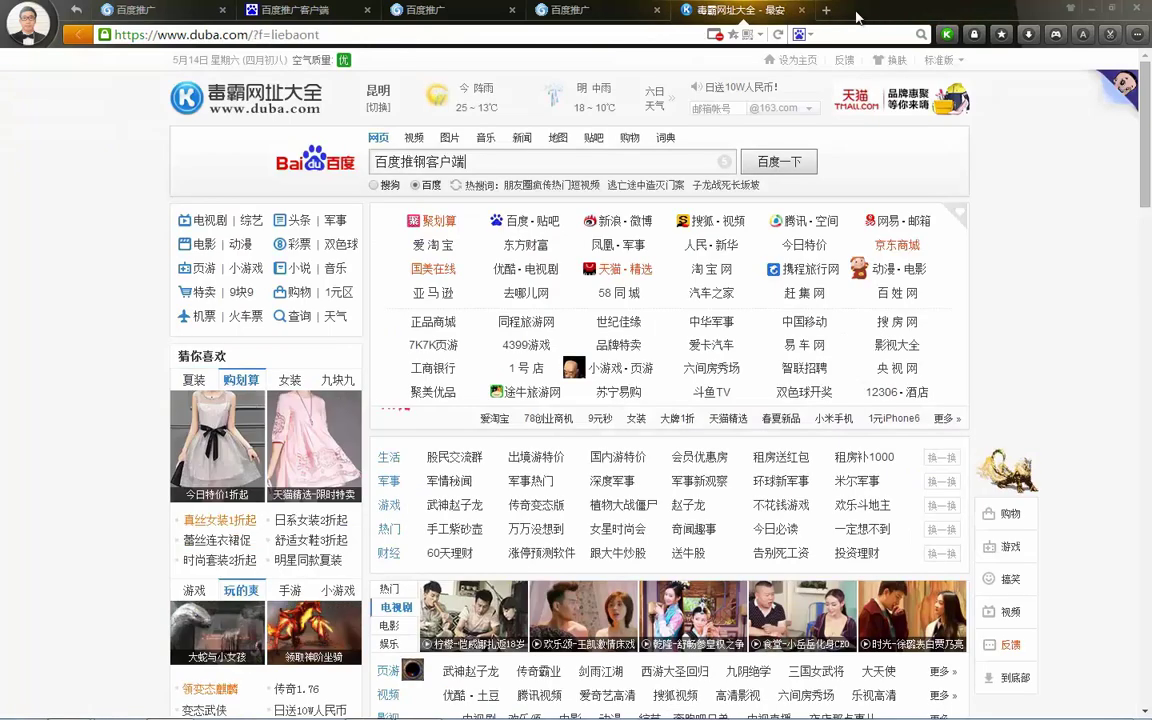
- Close the web search tab and return to the open 百度推广客户端 browser tab, passing the keyword planner
left_click(801, 10)
left_click(463, 12)
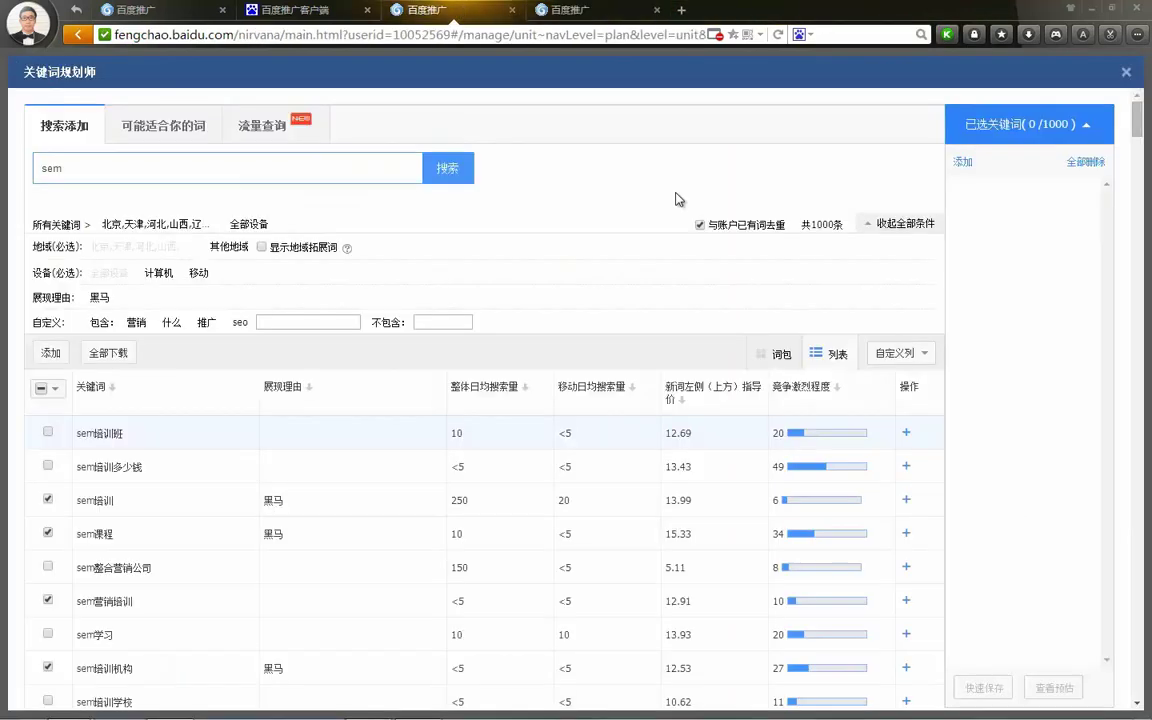
left_click(315, 14)
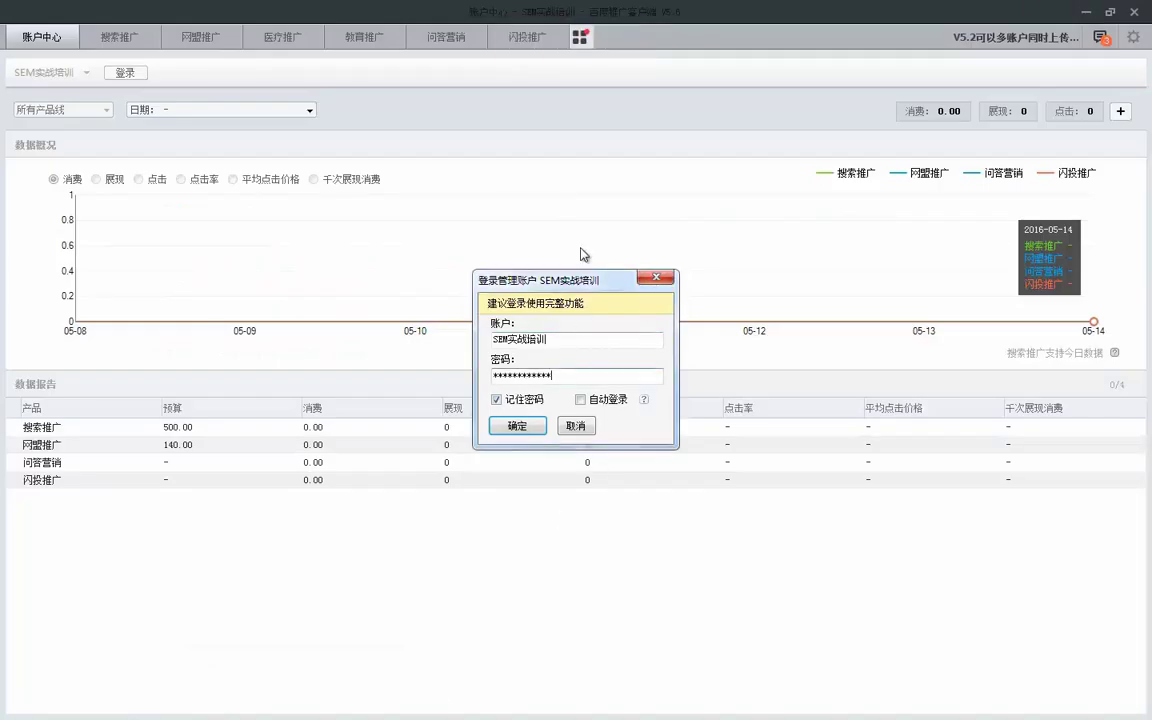
- Sign in to the 百度推广客户端 program with the account password and the bound phone number as security answer, and open 搜索推广
left_click(514, 426)
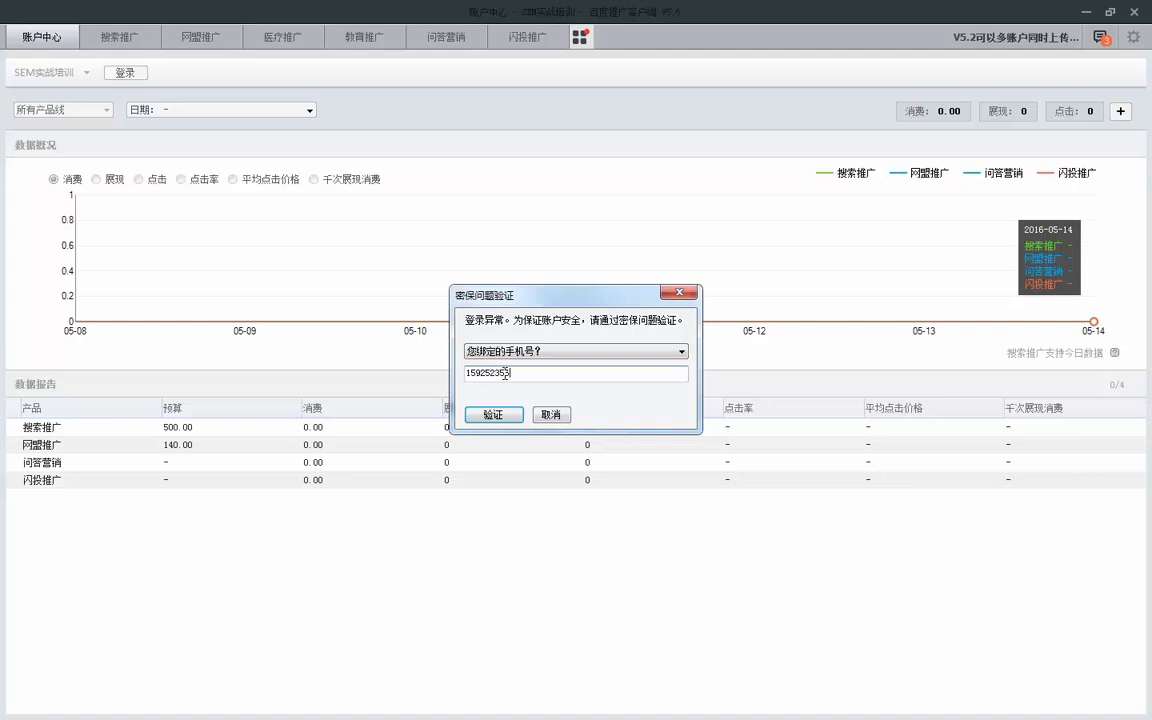
left_click(508, 413)
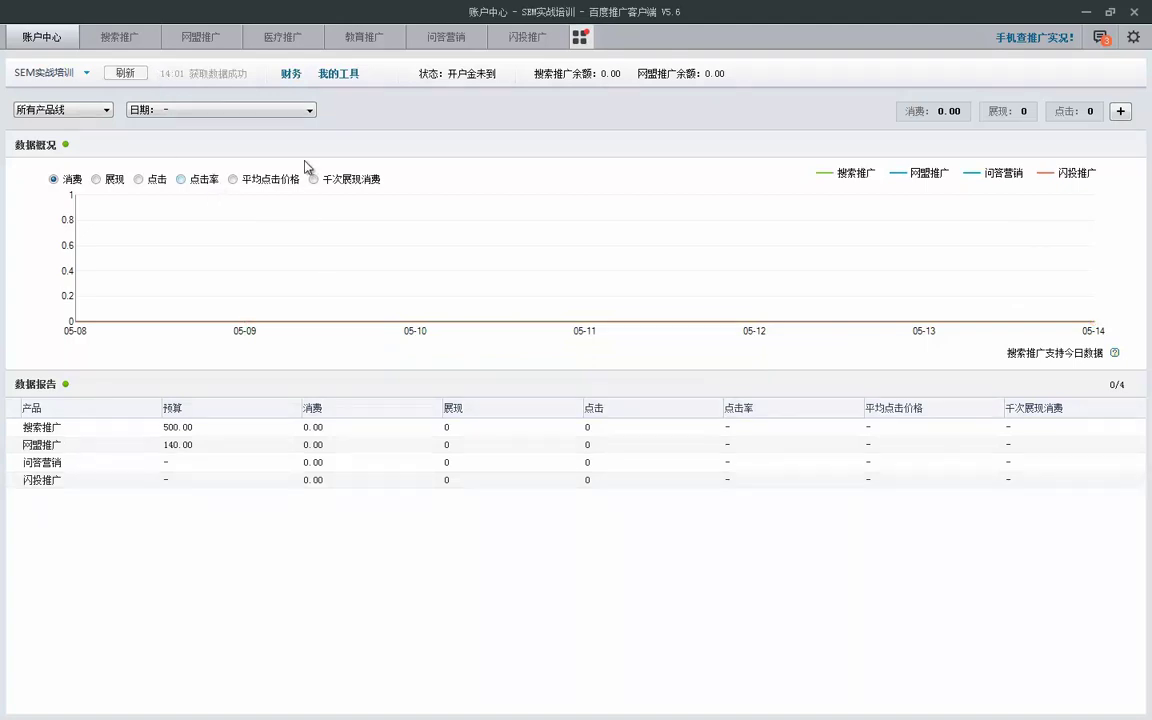
left_click(125, 39)
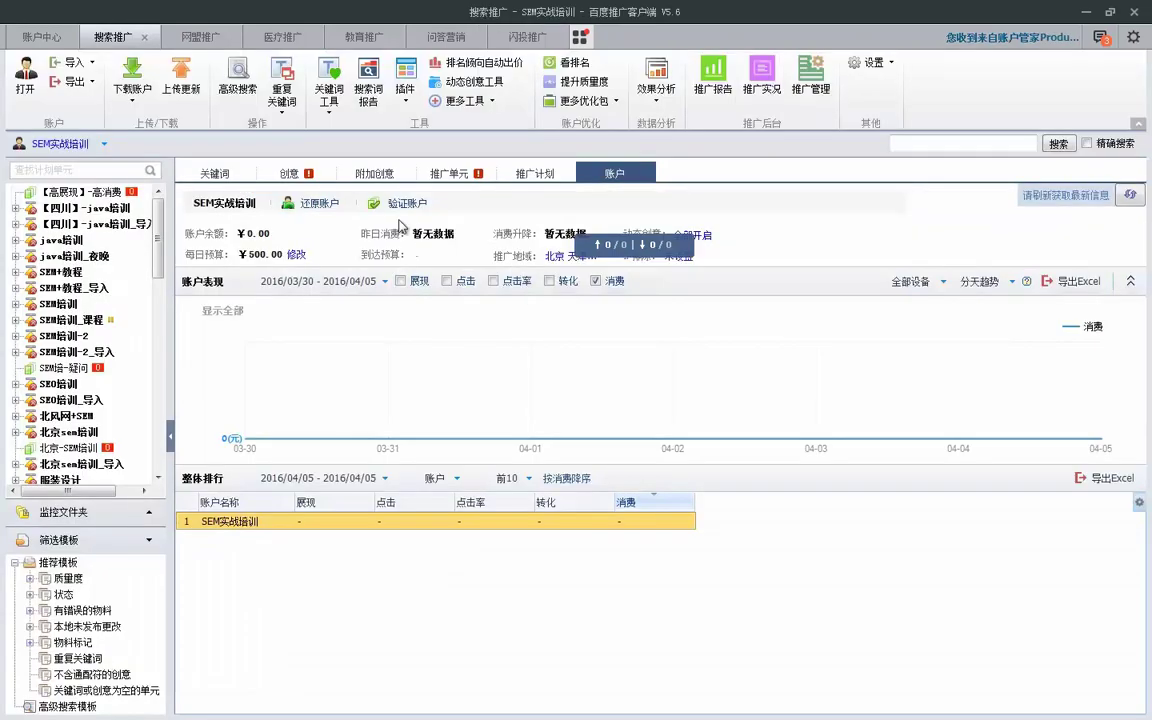
- Look through the account's 推广计划, 推广单元 and 关键词 lists, dismissing the tip about downloading selected plans
left_click(522, 173)
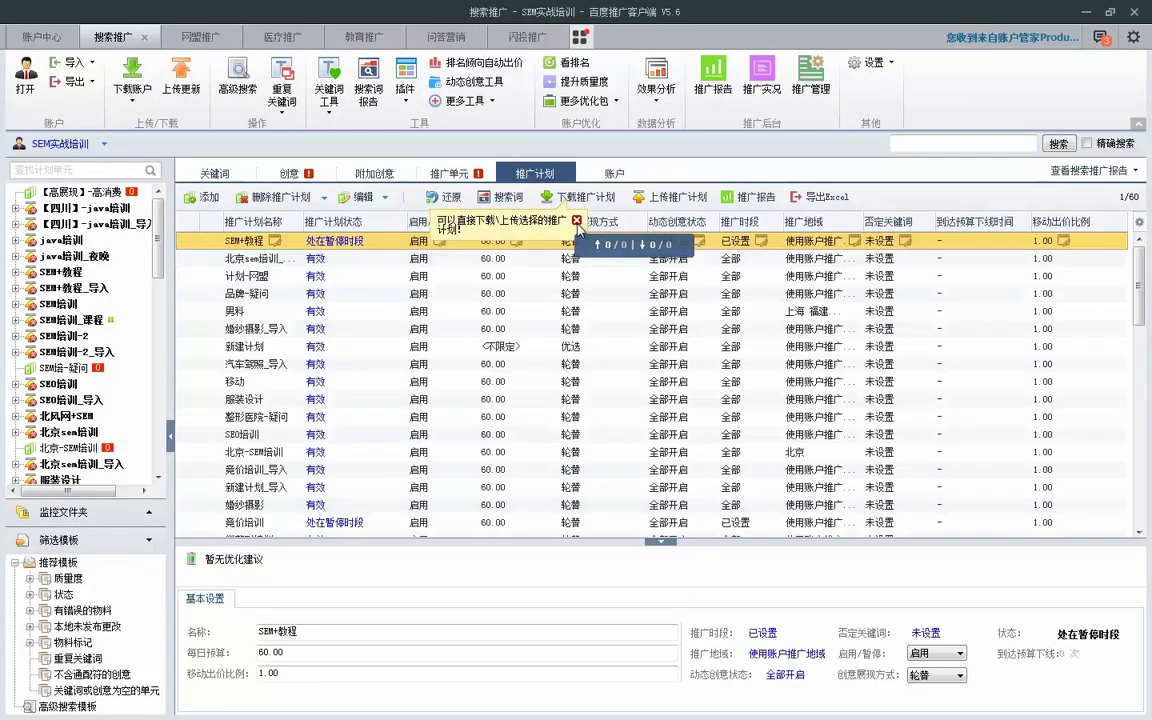
left_click(577, 220)
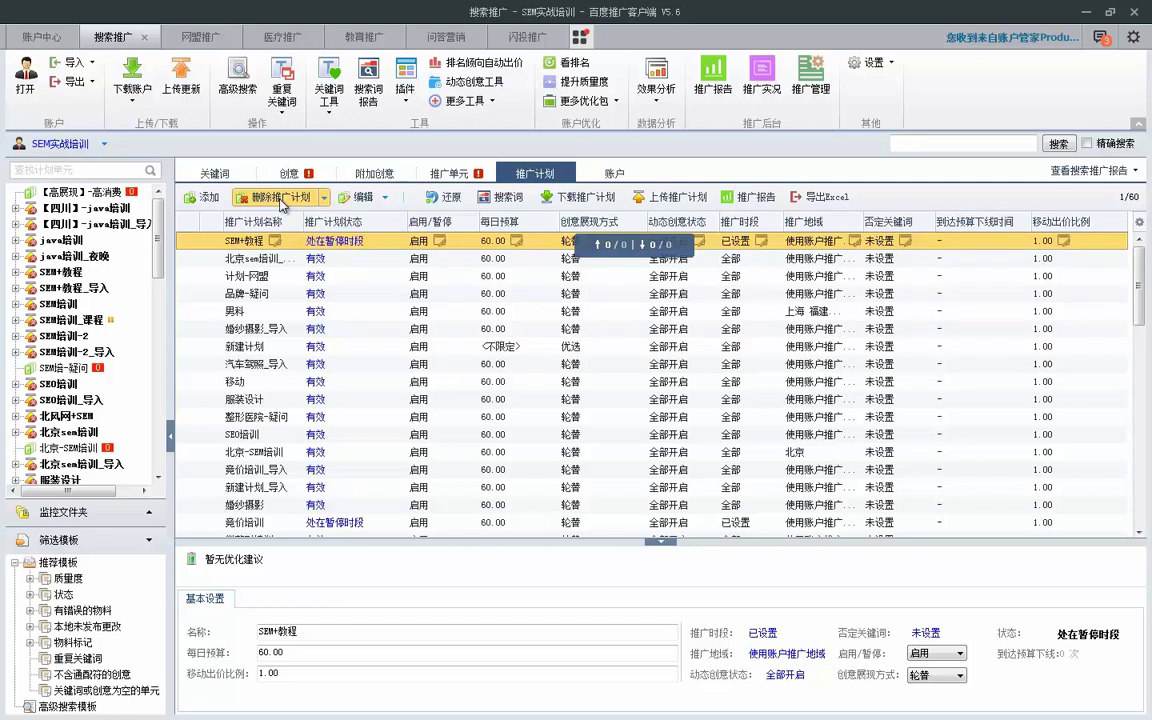
left_click(446, 183)
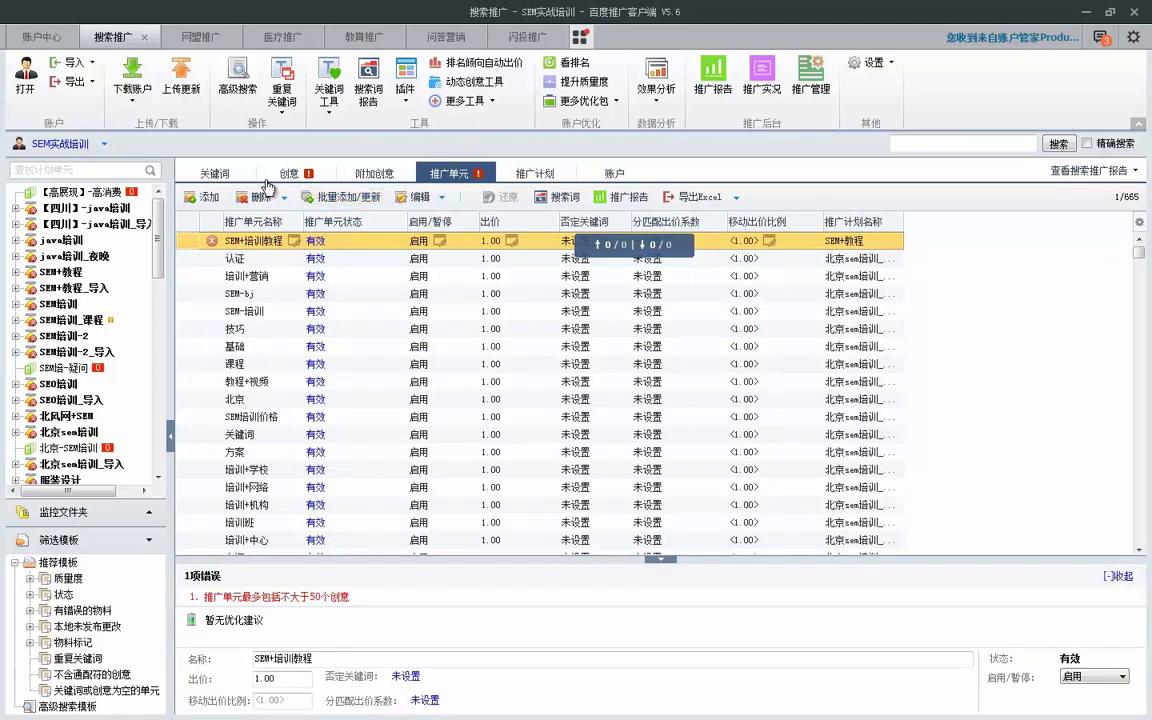
left_click(226, 177)
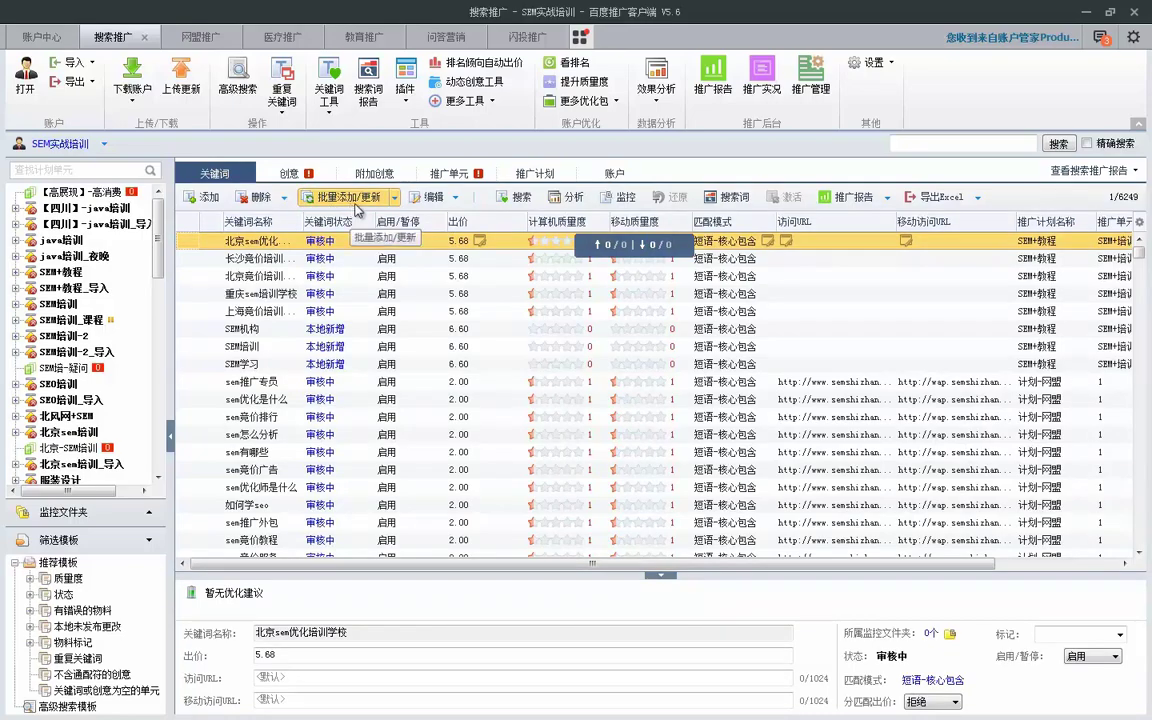
- Switch to PowerPoint to read the slide 客户端批量操作账户 and return to the promotion client
left_click(1085, 17)
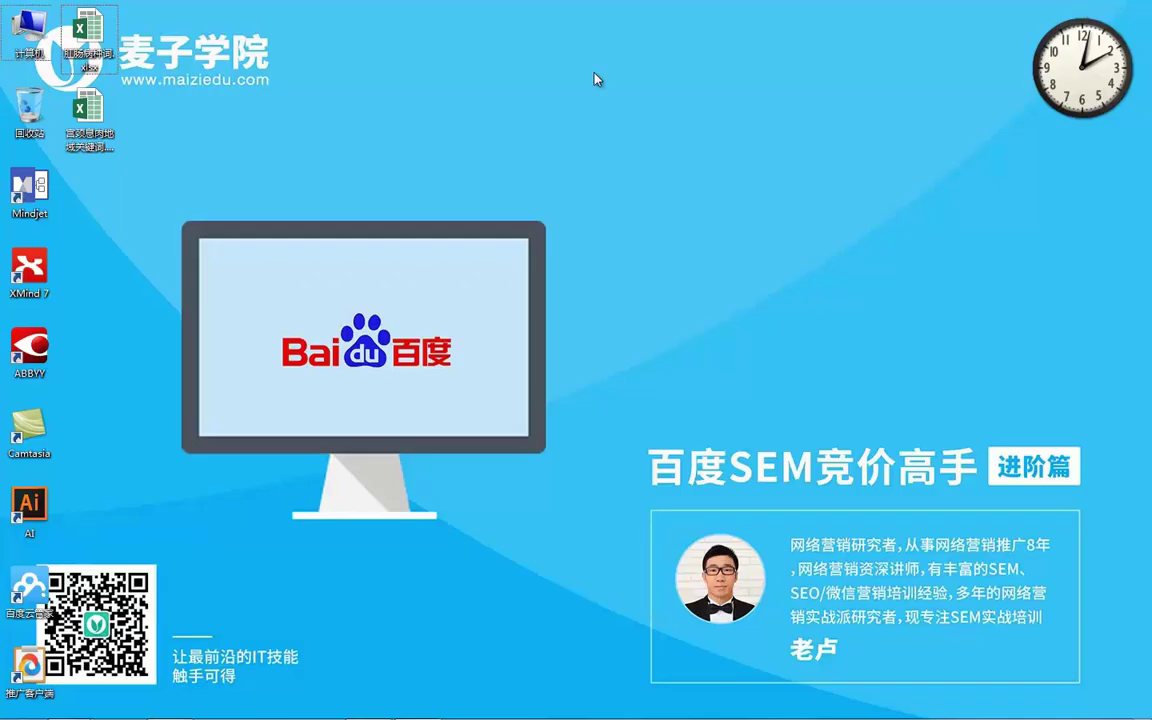
left_click(384, 705)
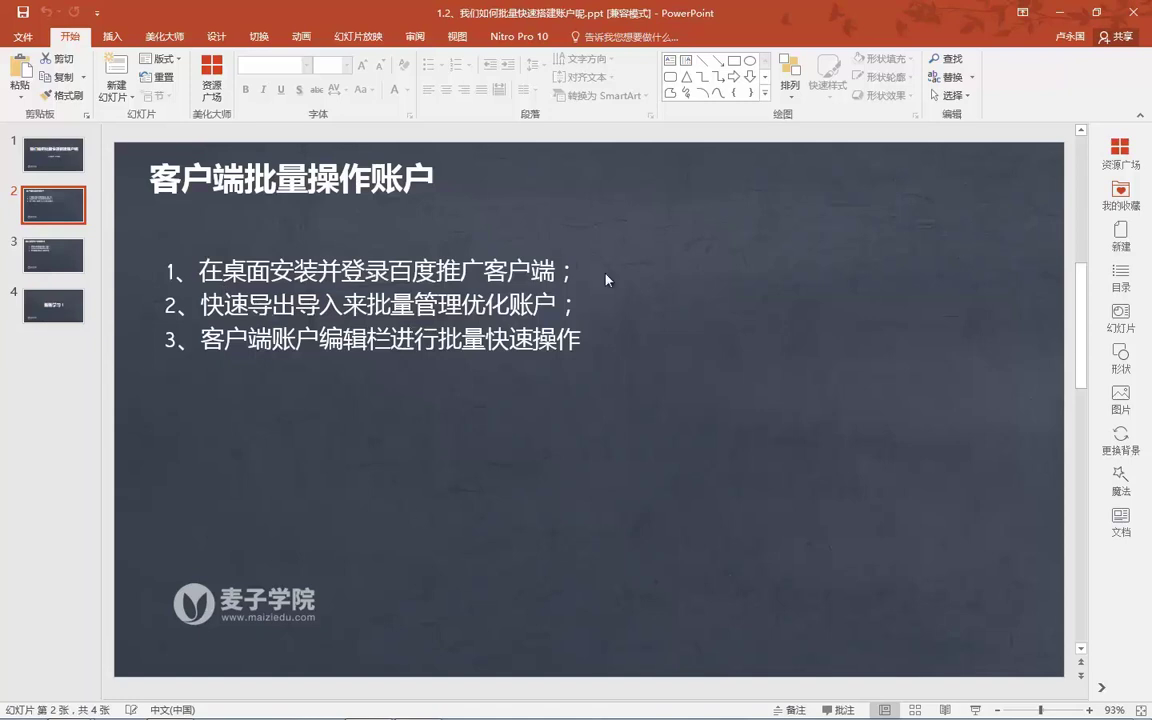
left_click(1060, 13)
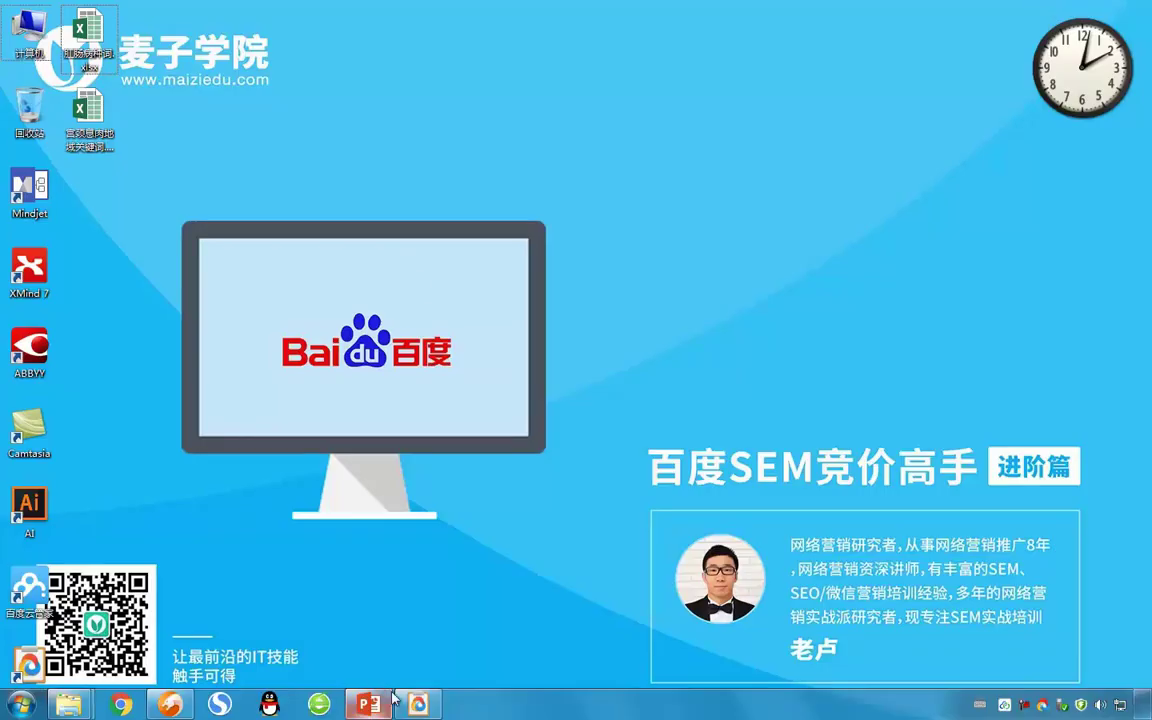
mouse_move(400, 700)
left_click(406, 600)
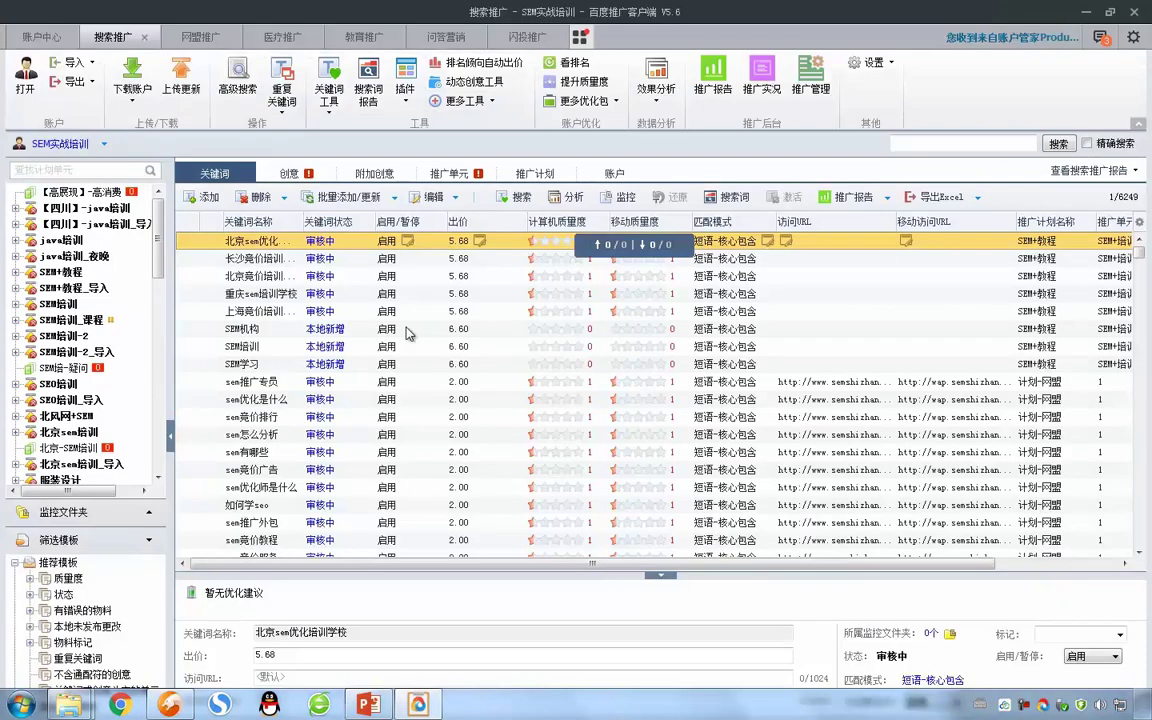
- Examine the available account import options, including 导入账户备份, without choosing one
left_click(90, 62)
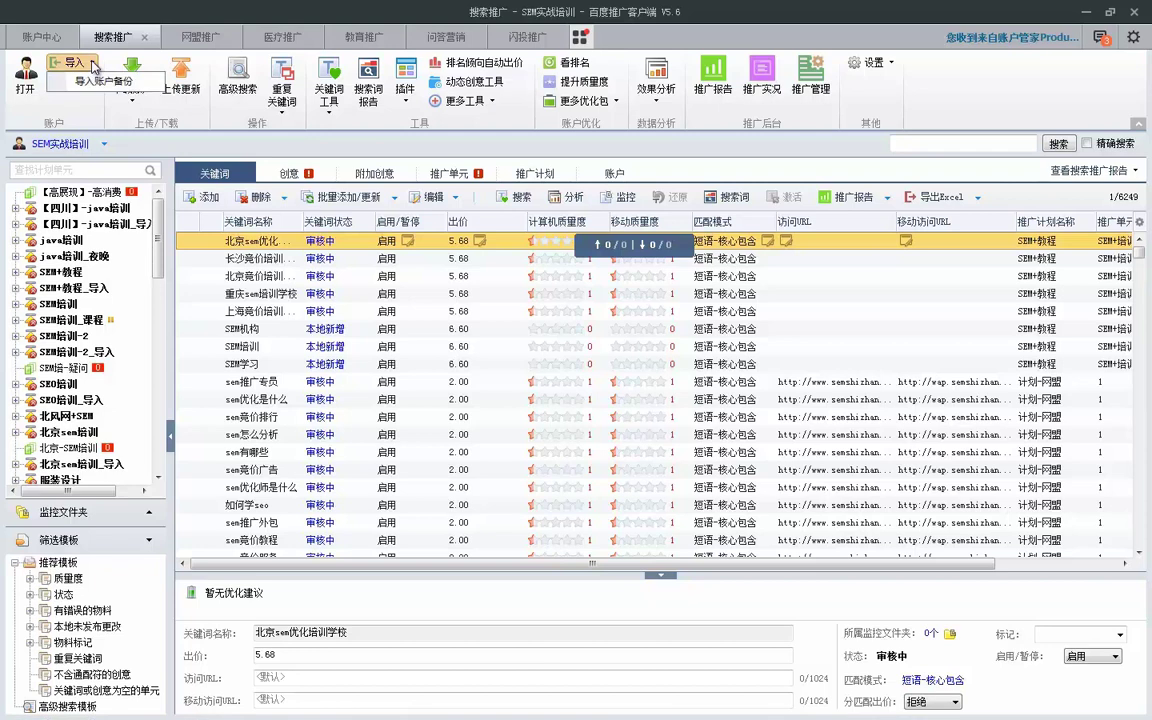
left_click(95, 64)
left_click(96, 66)
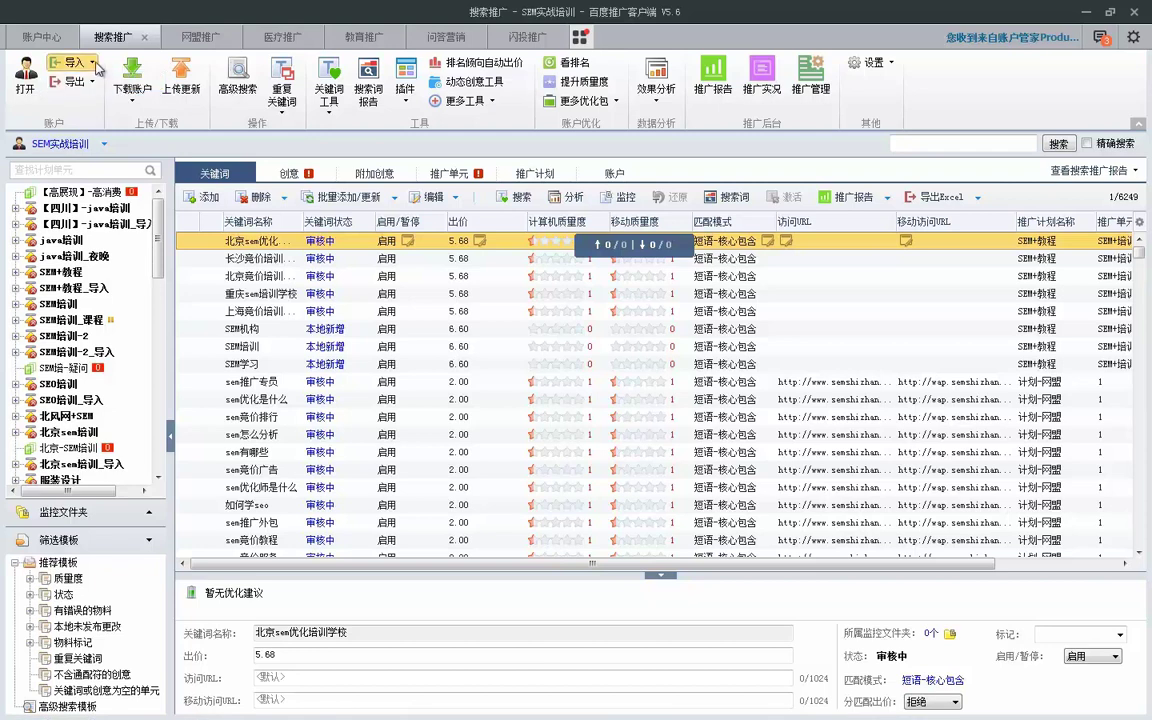
left_click(91, 128)
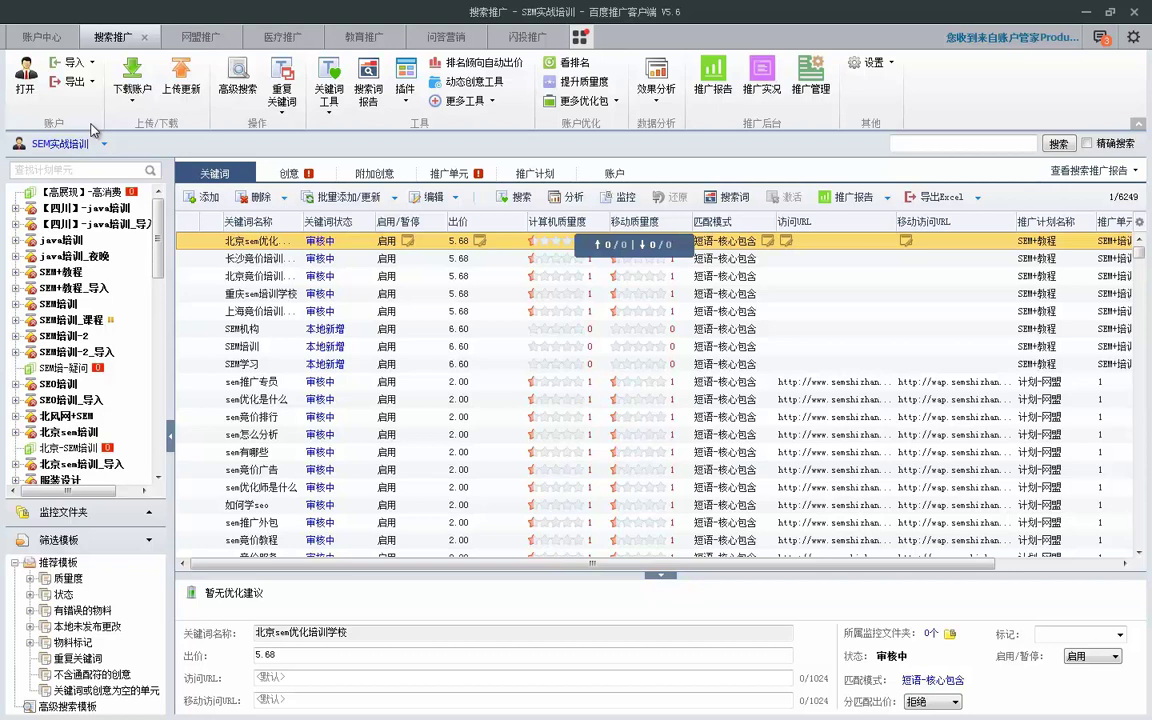
left_click(96, 66)
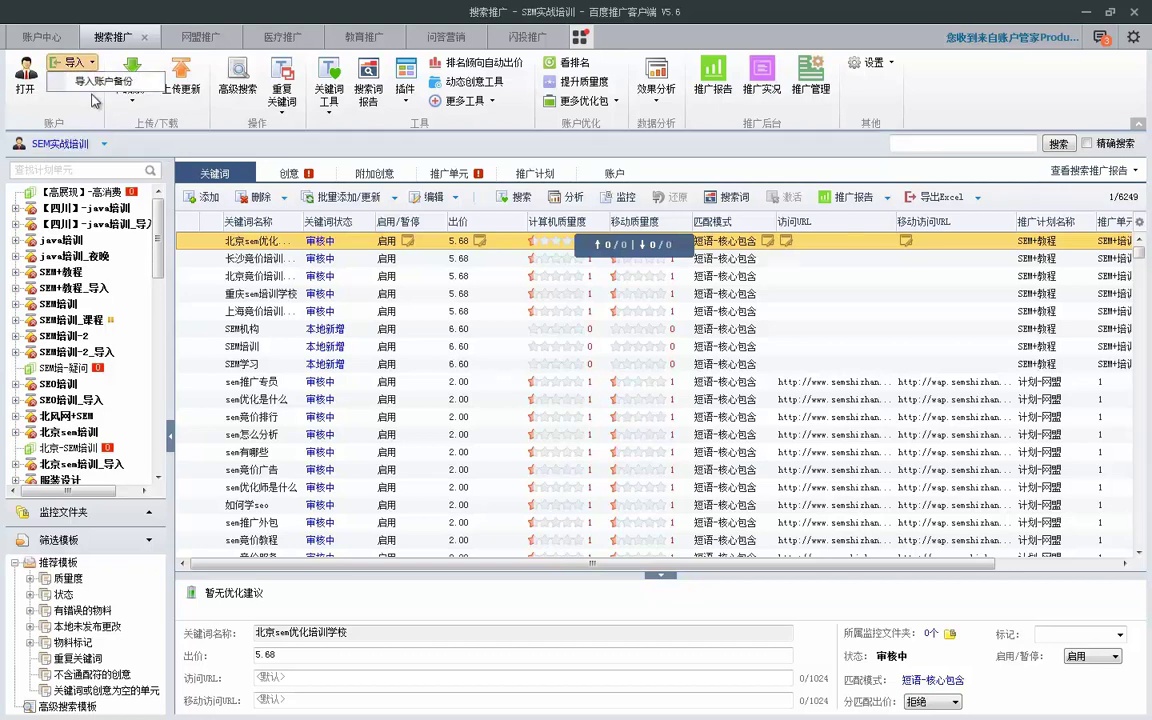
left_click(93, 110)
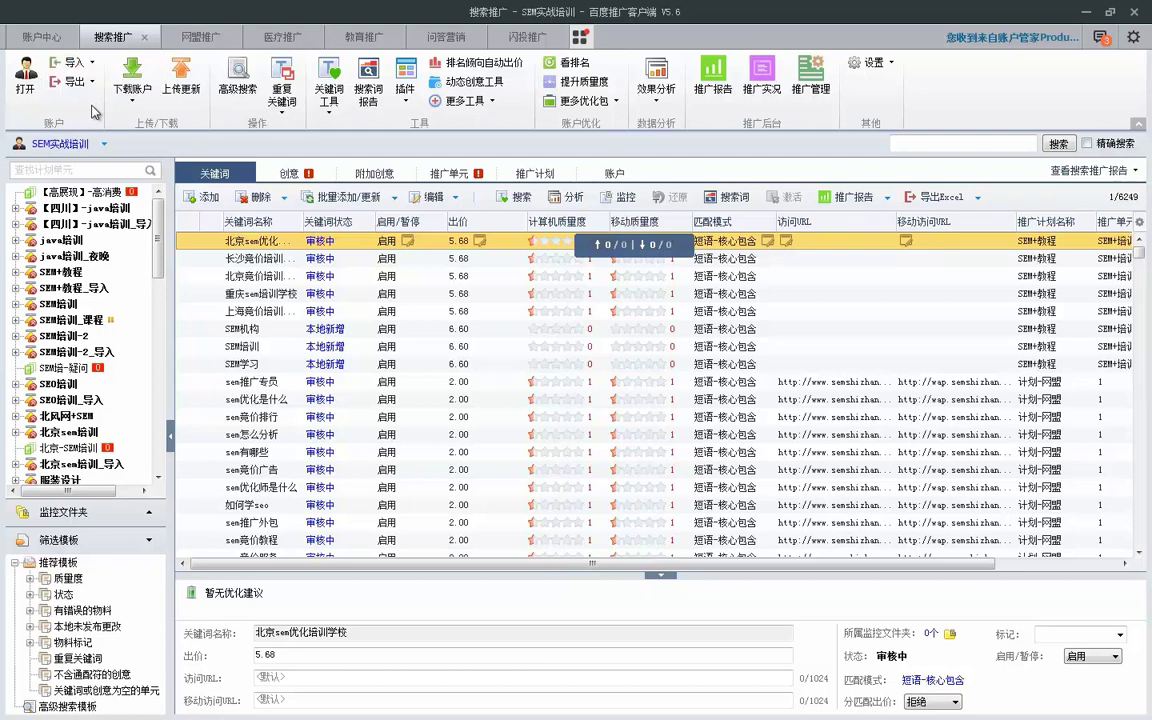
- Export the account information for all plans and units to the desktop as SEM实战培训_20160514.csv
left_click(93, 83)
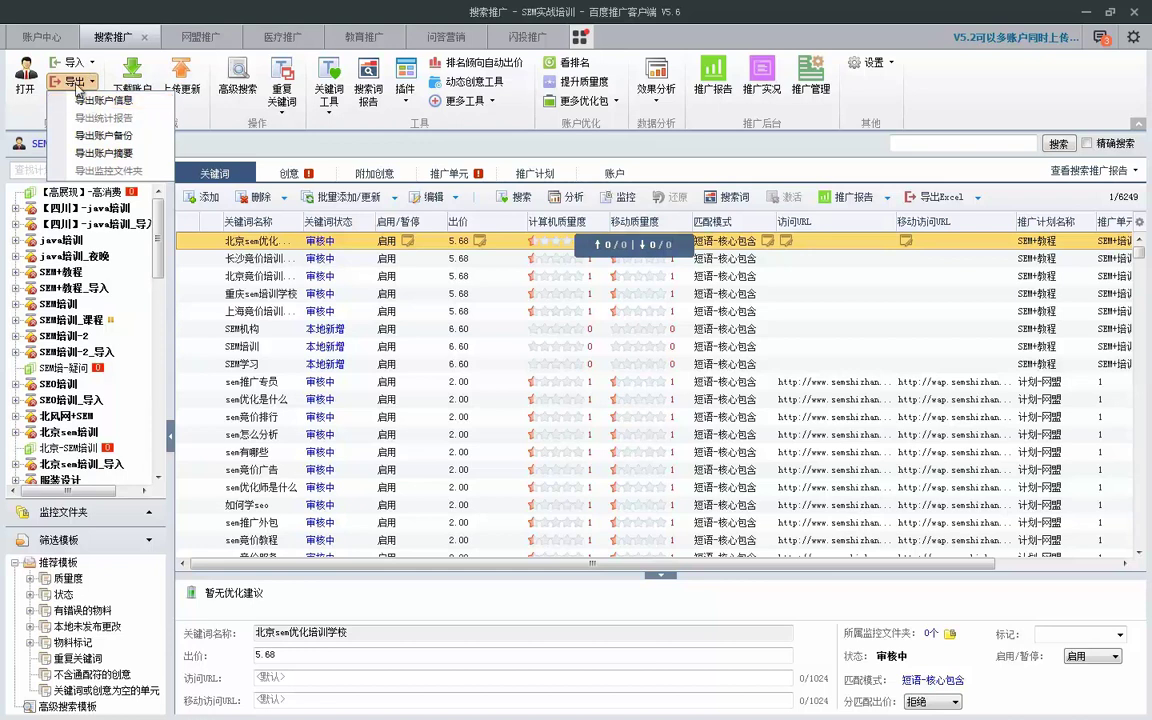
left_click(104, 100)
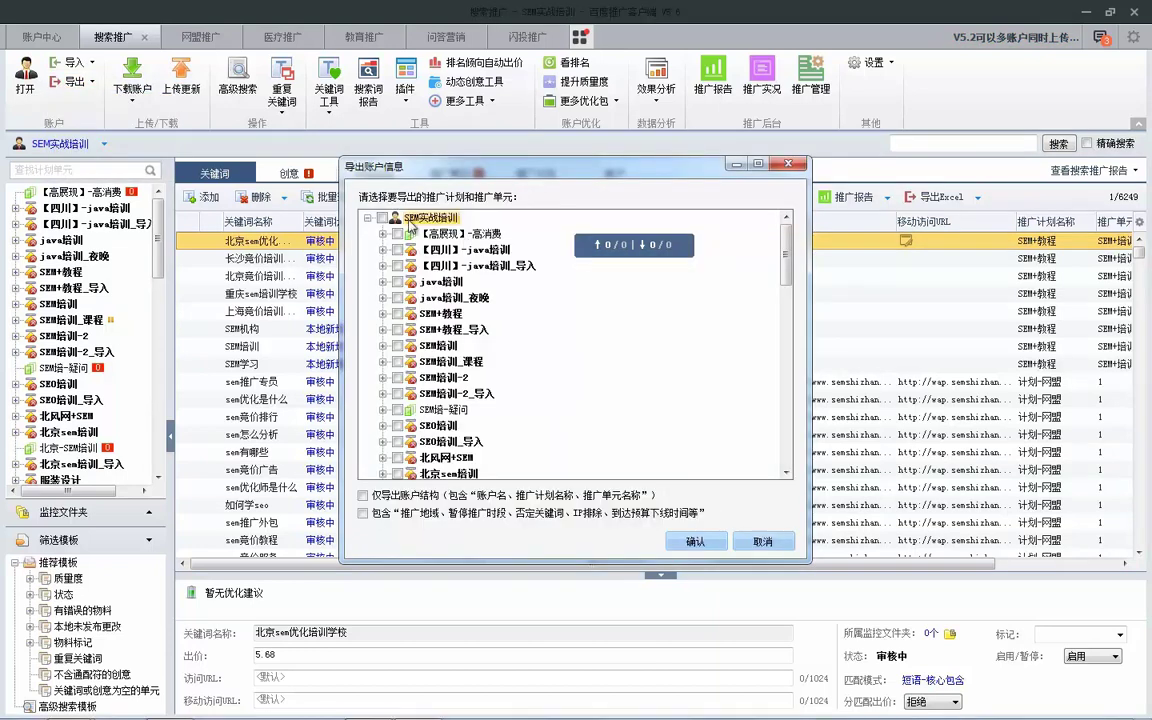
left_click(382, 218)
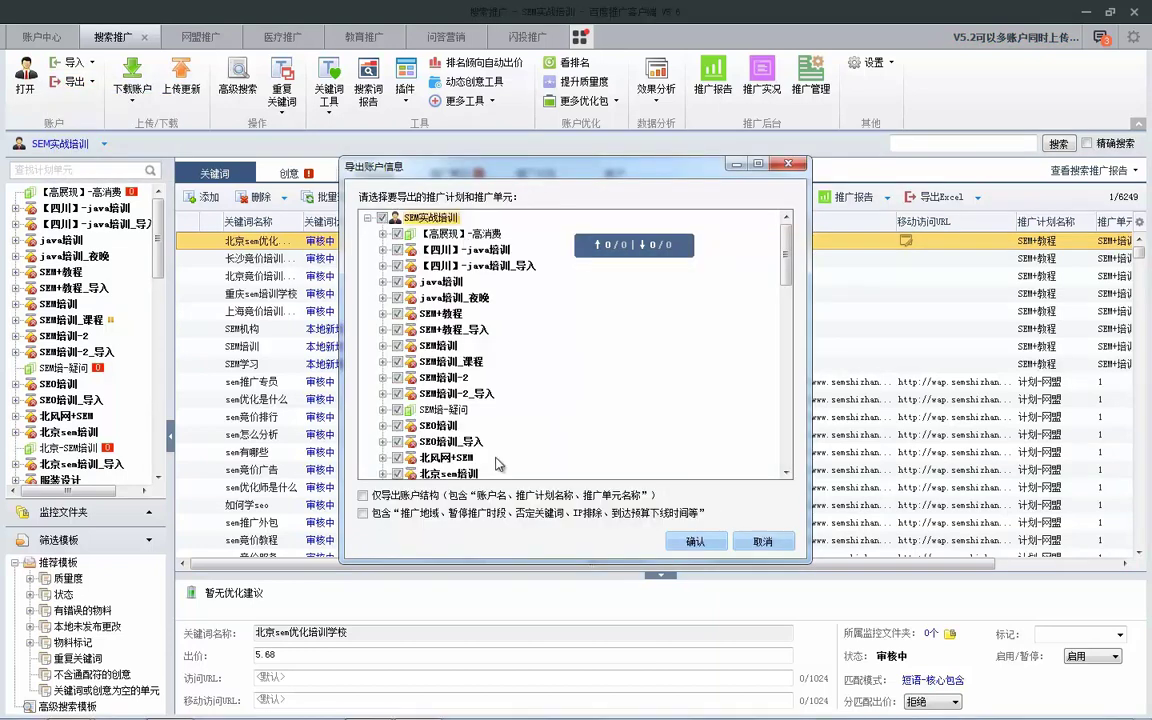
left_click(695, 543)
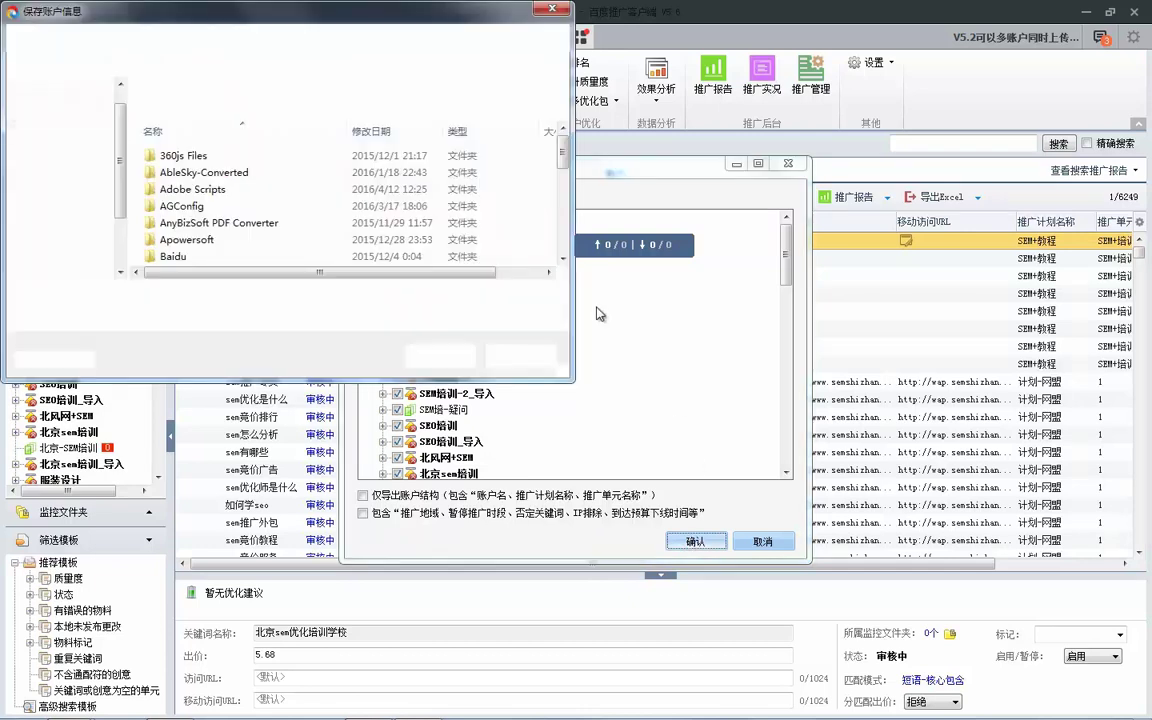
left_click(56, 130)
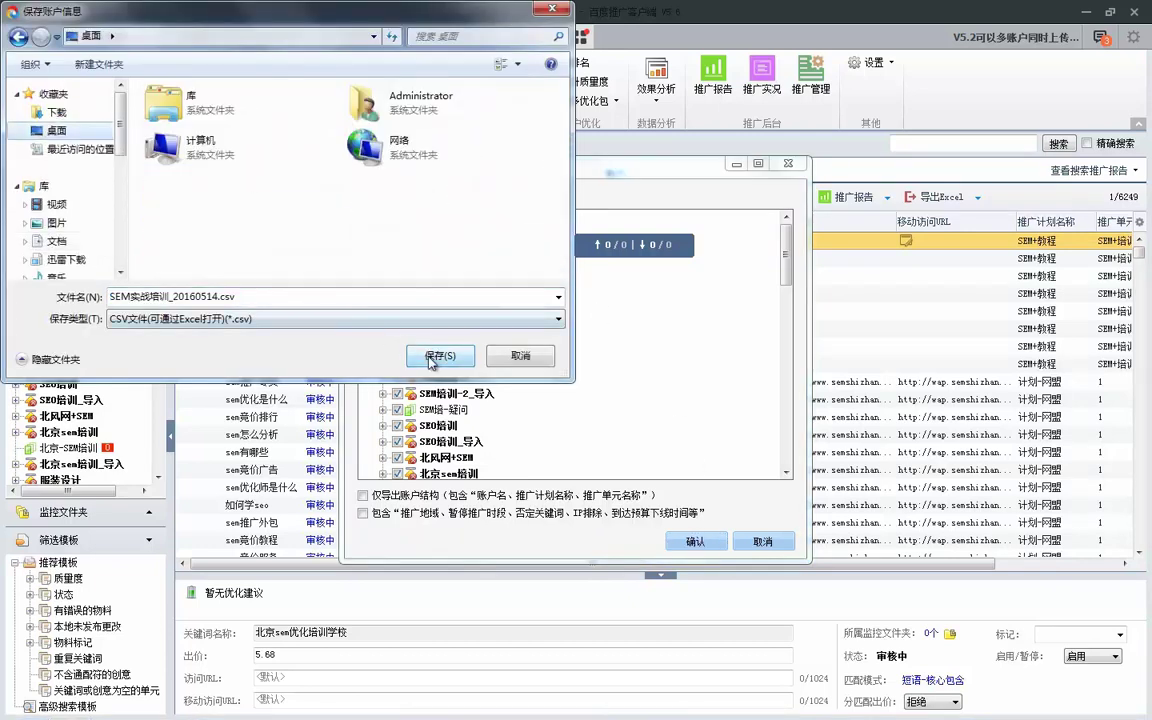
left_click(432, 355)
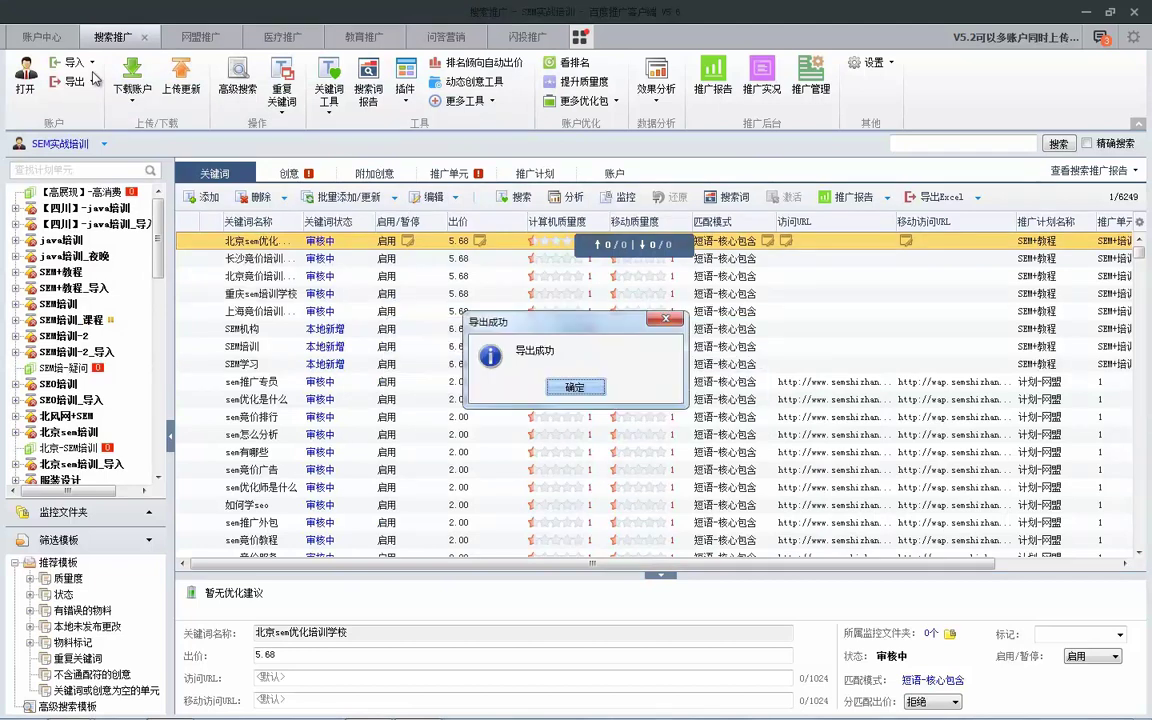
left_click(576, 387)
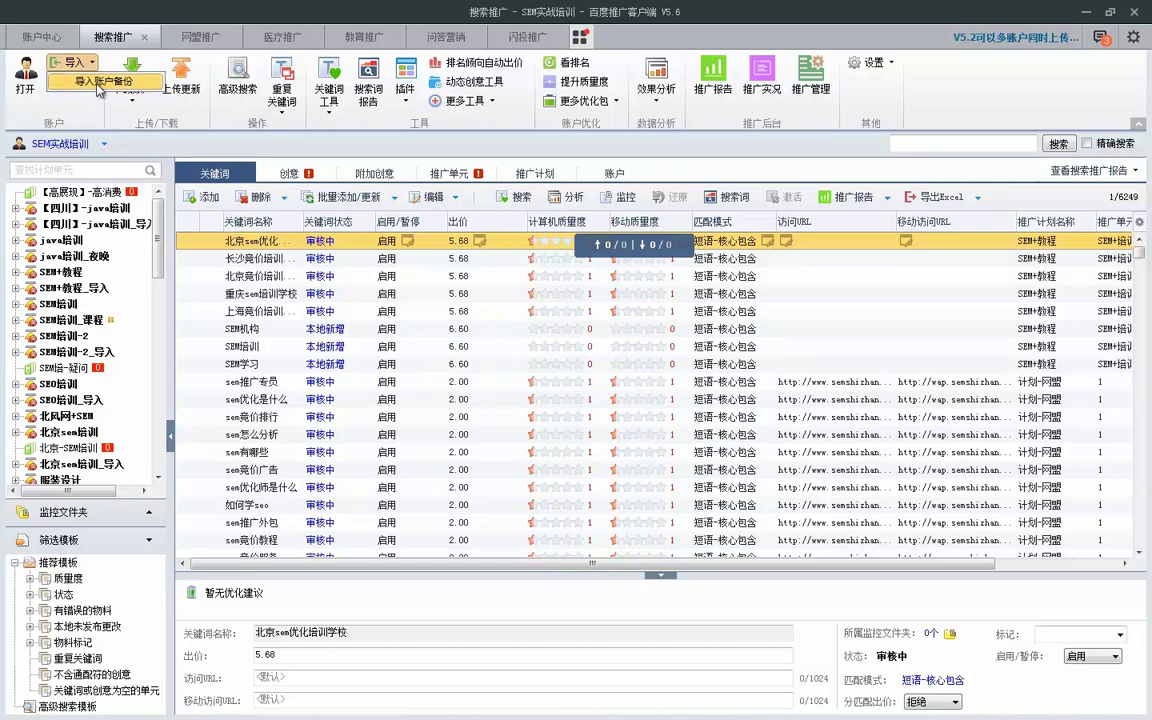
left_click(90, 84)
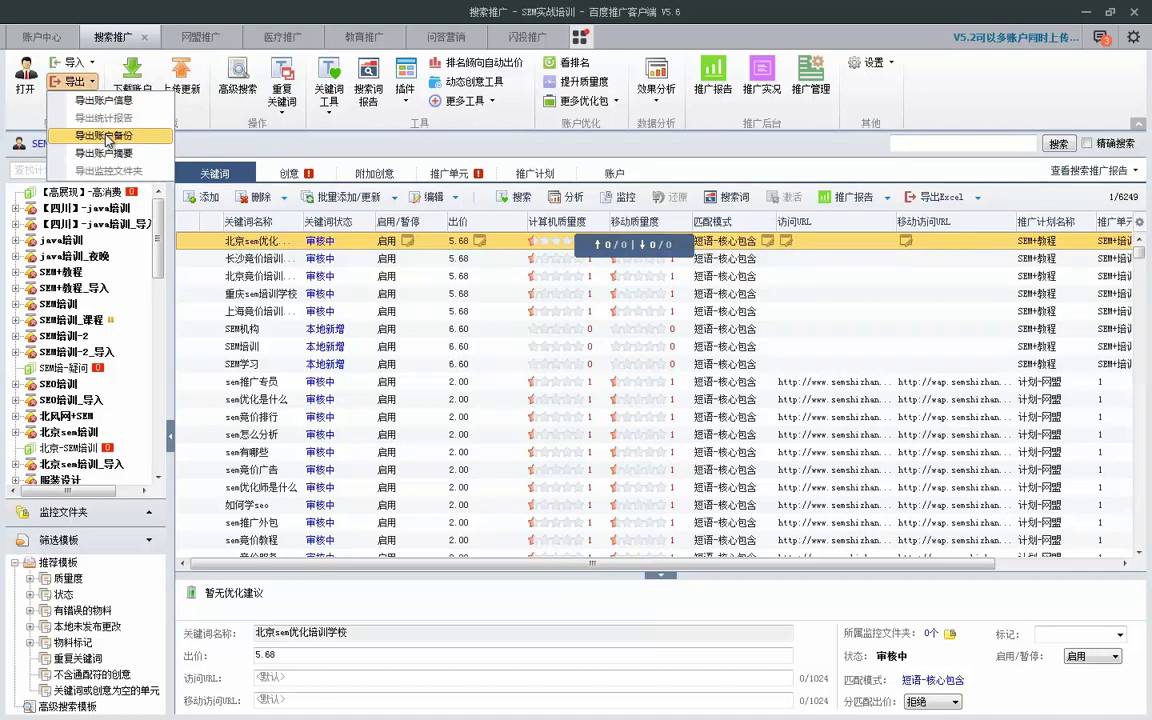
left_click(107, 139)
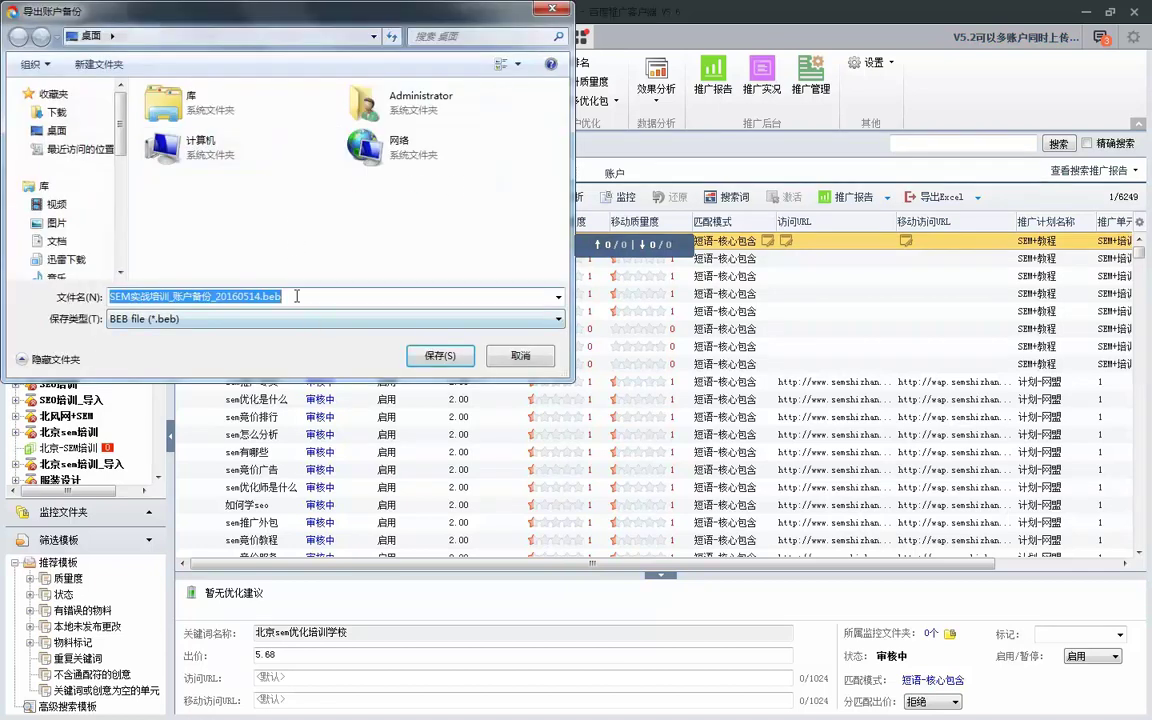
left_click(492, 358)
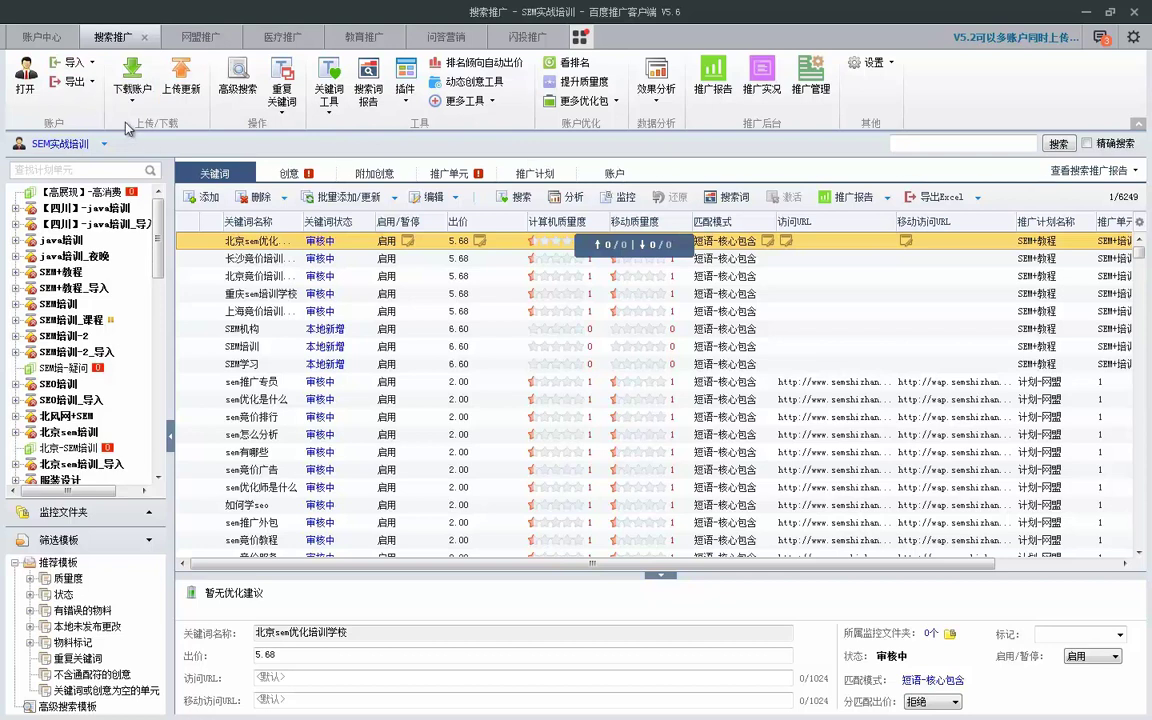
- Switch to the last account in the account list and view its 推广单元 and 推广计划 lists
left_click(100, 143)
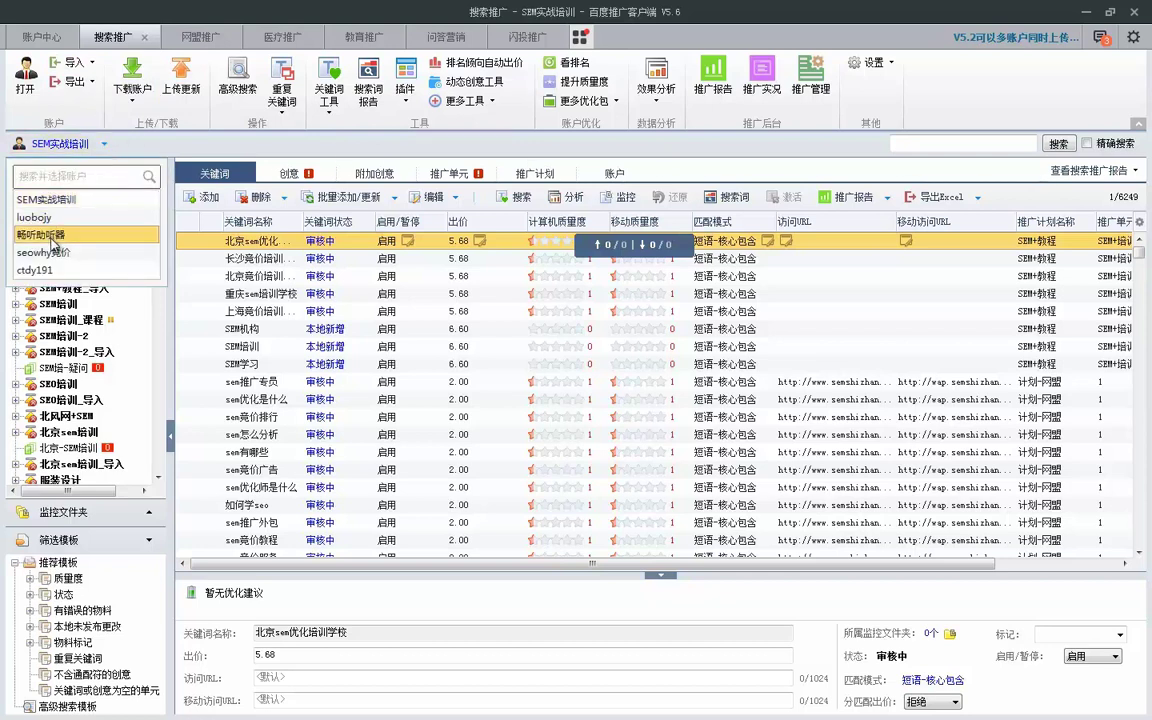
left_click(35, 271)
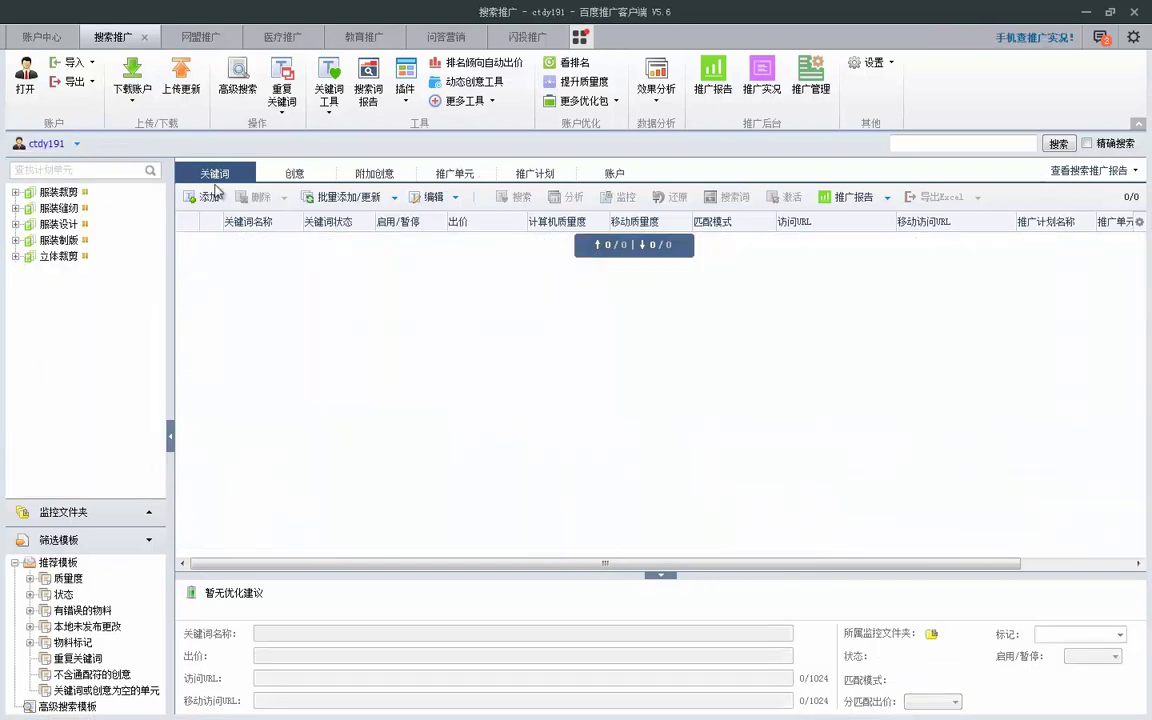
left_click(460, 174)
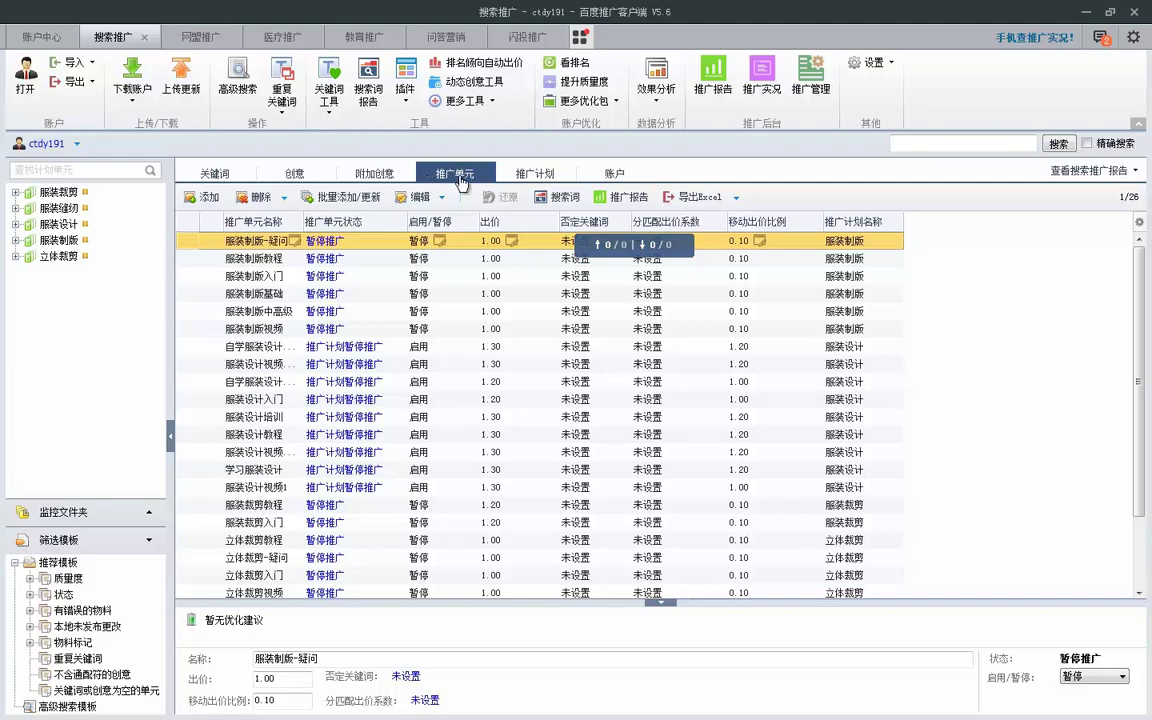
left_click(535, 173)
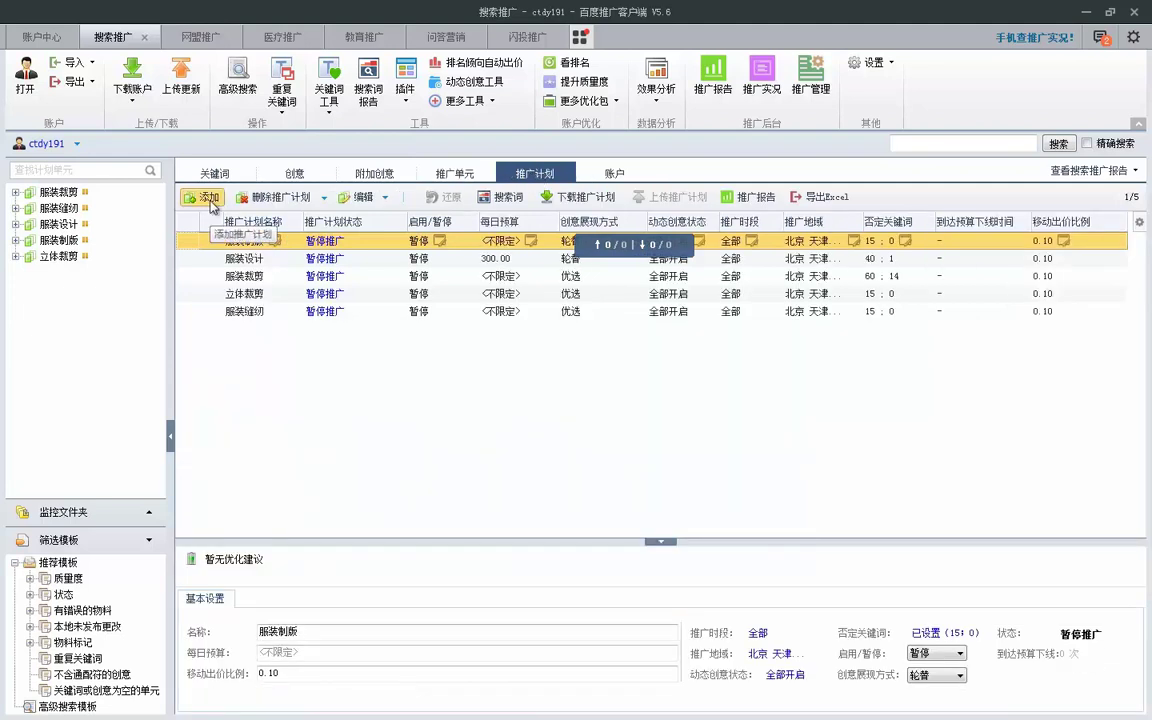
- Create a promotion plan named SEM with a first unit named SEM培训 at a bid of 1.00
left_click(202, 197)
left_click(518, 206)
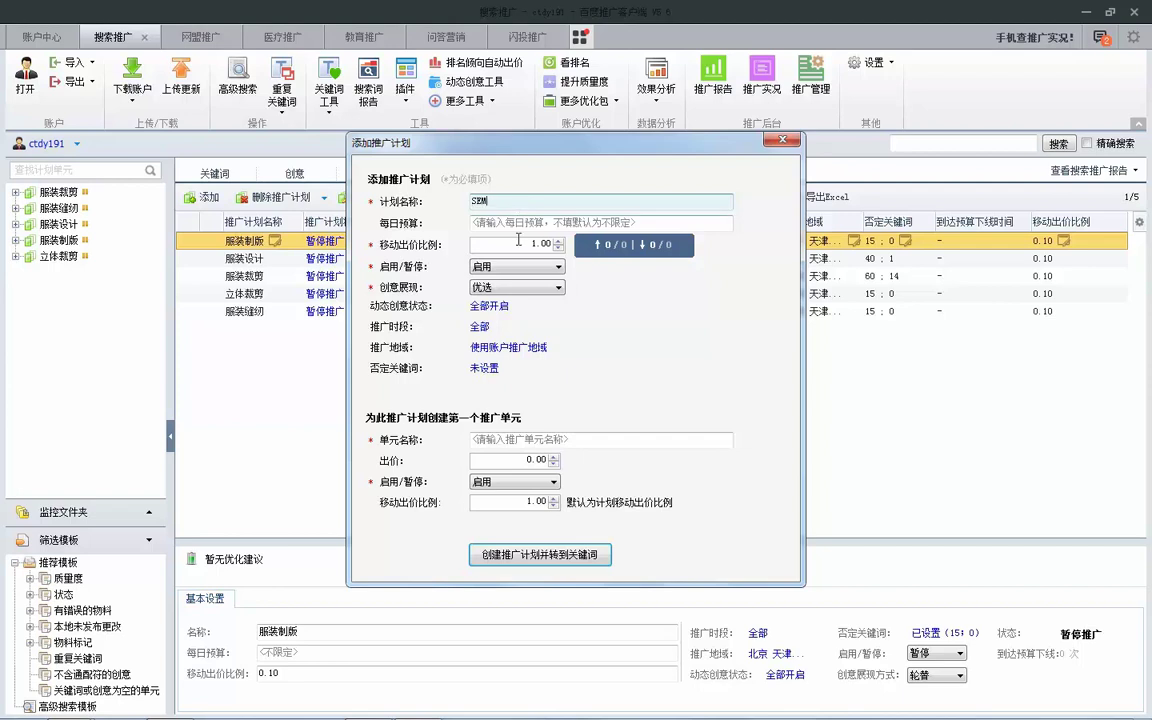
left_click(497, 441)
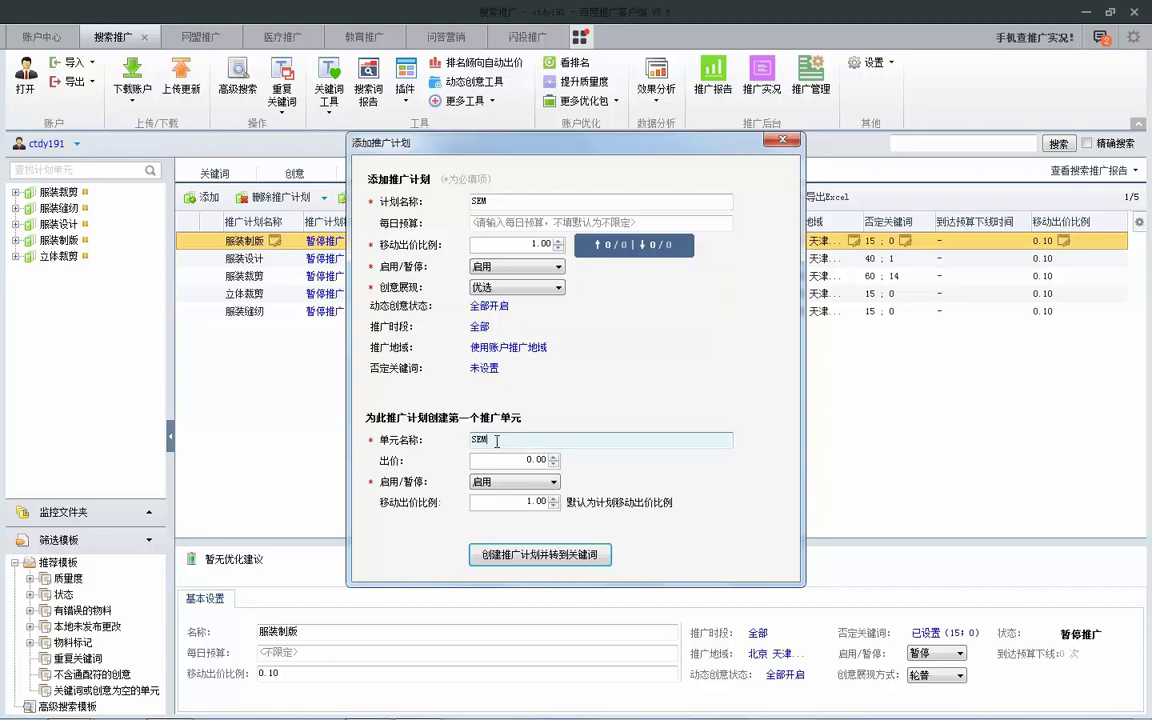
type("SEM")
type("销售词")
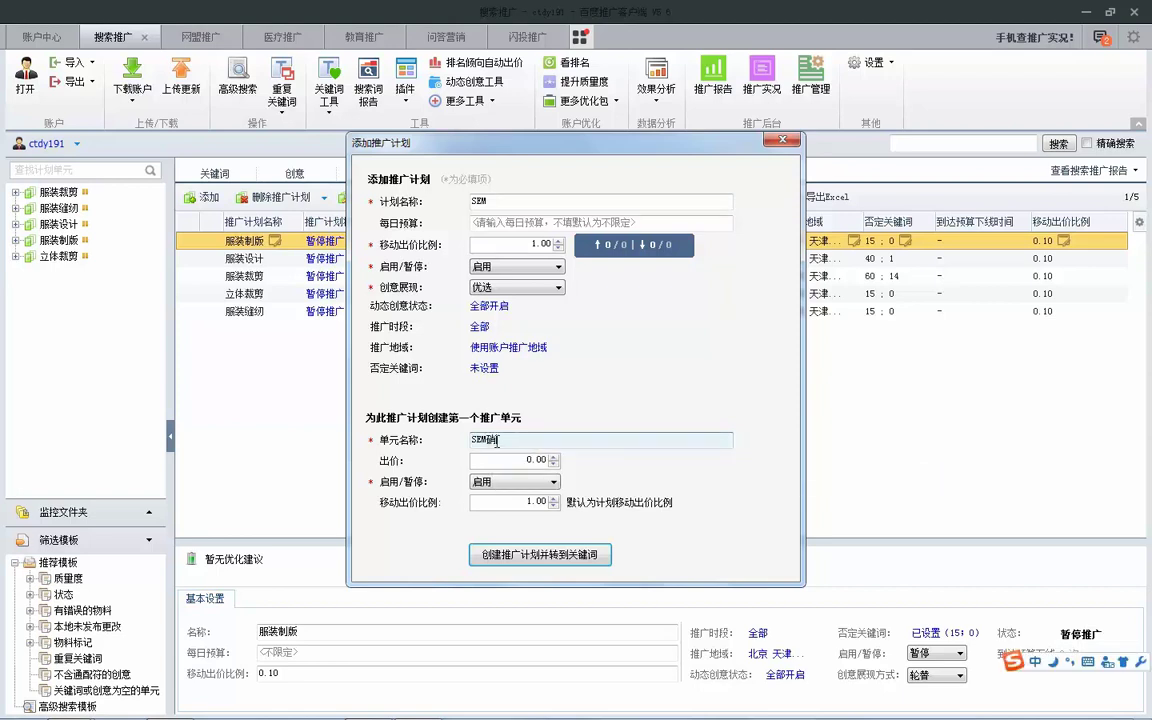
type("销")
type("培训")
left_click(528, 461)
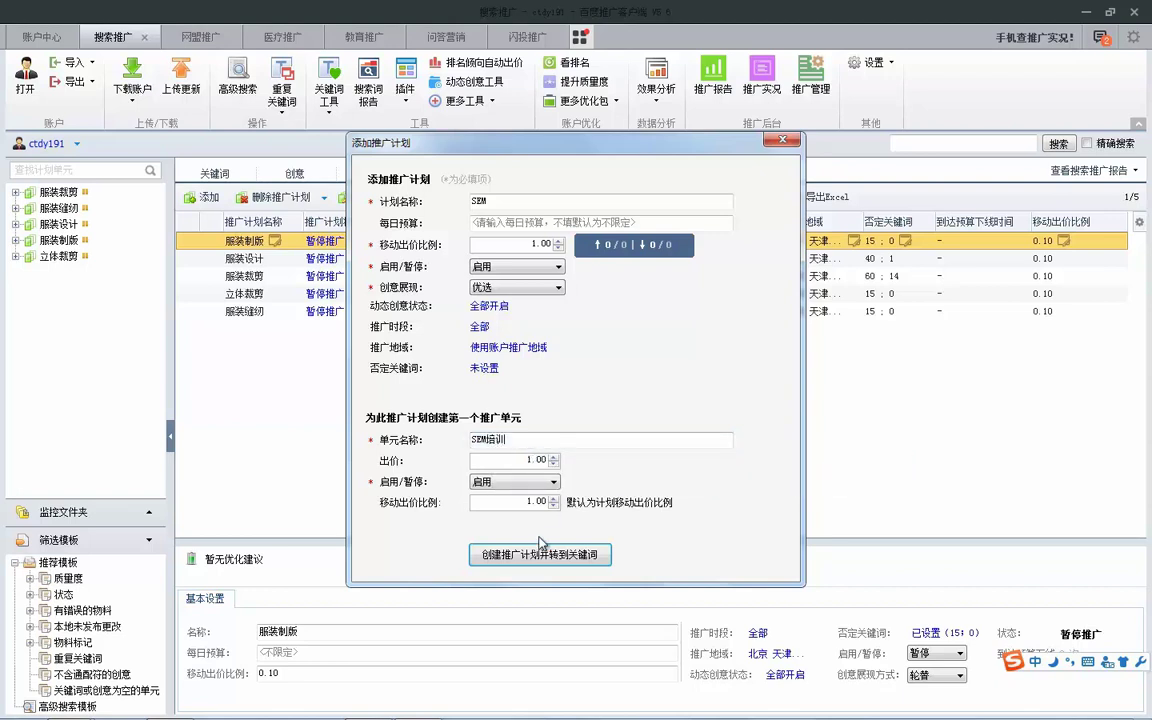
left_click(540, 554)
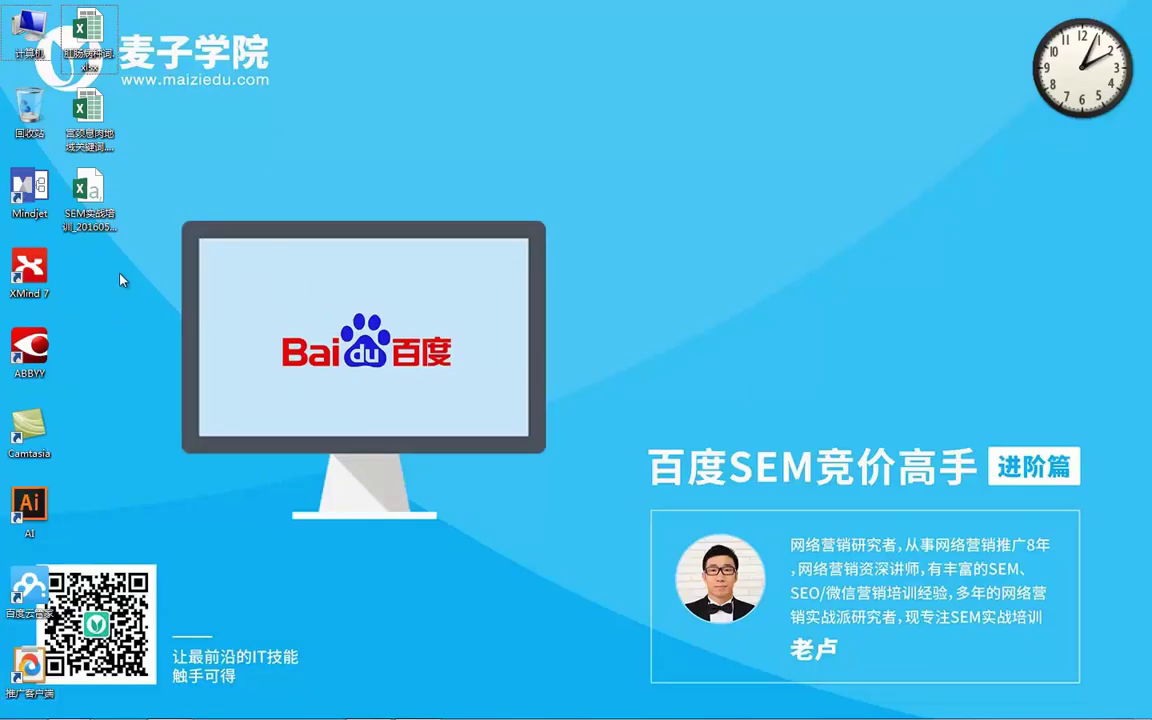
- Open SEM实战培训_20160514.csv from the desktop in Excel and delete the plan-setting columns B to E
left_click(101, 206)
double_click(101, 206)
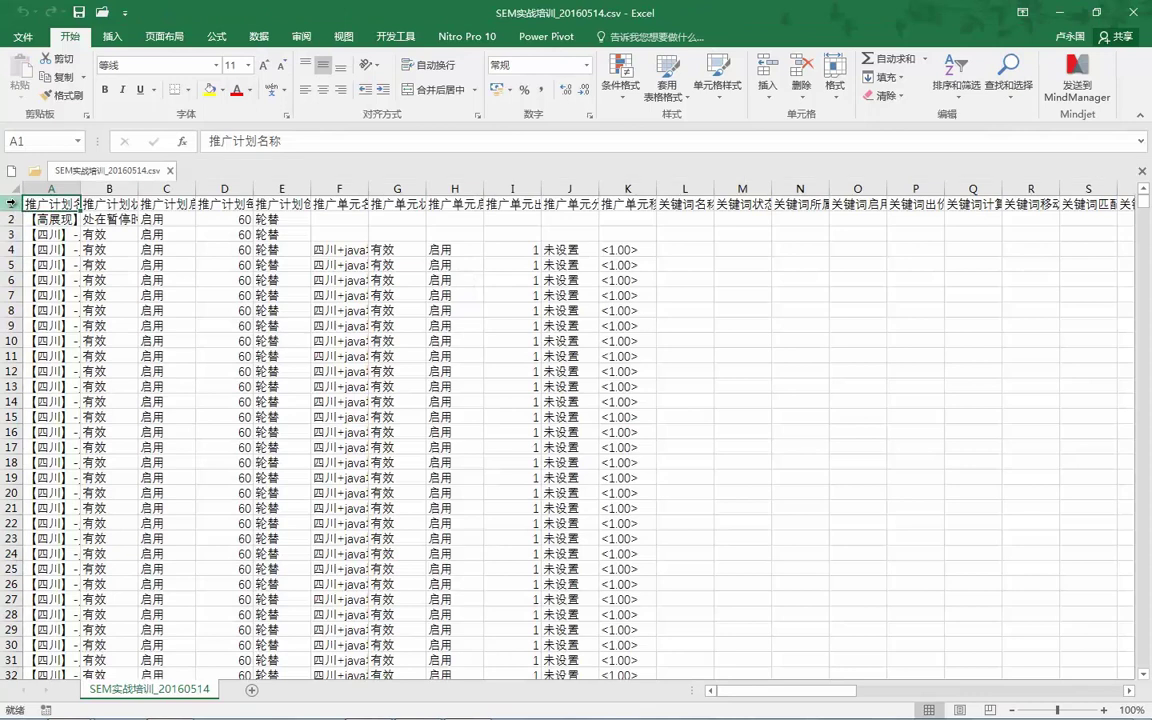
left_click(159, 190)
left_click_drag(159, 190, 271, 187)
right_click(271, 187)
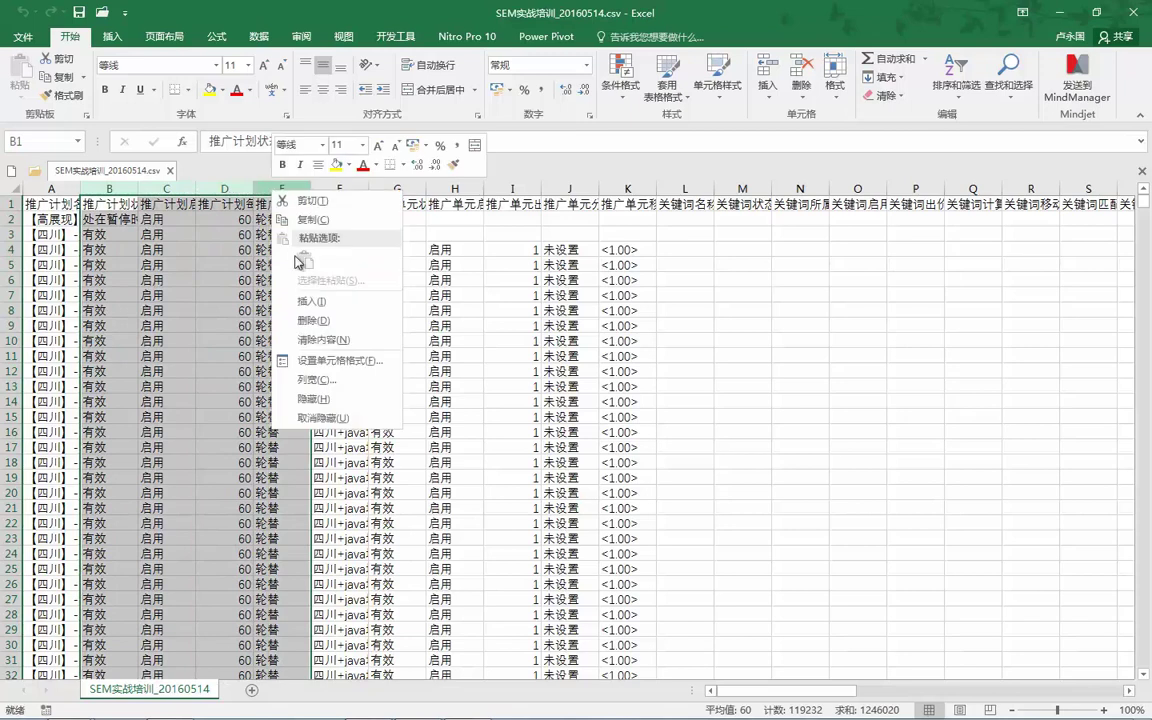
left_click(325, 319)
- Delete the unit-setting columns C to G, starting at 推广单元状态, and widen the keyword columns that replace them
left_click_drag(166, 189, 385, 189)
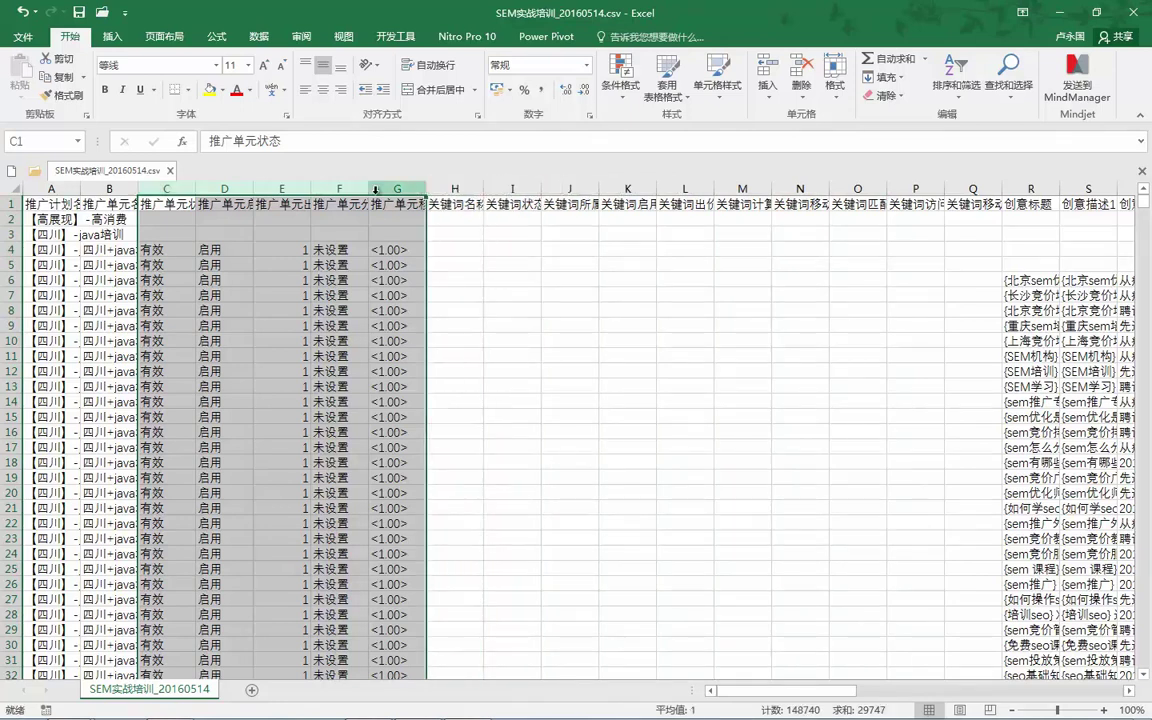
right_click(380, 190)
left_click(414, 324)
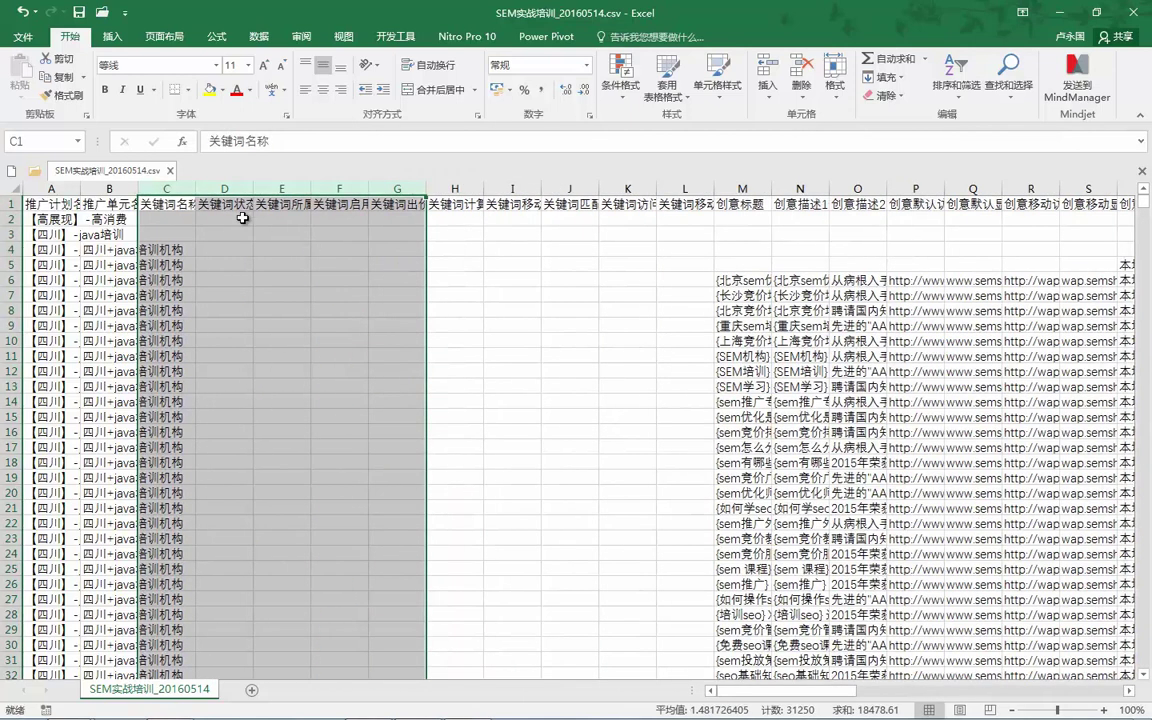
left_click_drag(195, 189, 372, 189)
right_click(247, 188)
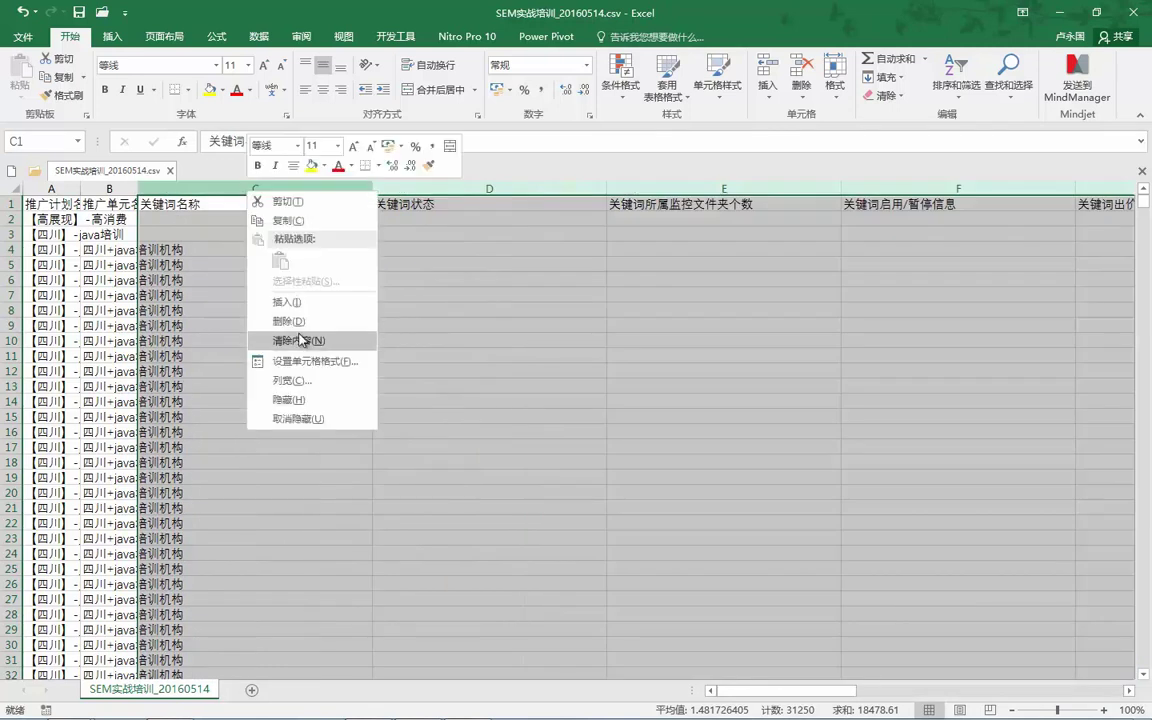
left_click(432, 283)
- Delete the entire row of every blank cell in the 关键词名称 column
left_click(284, 187)
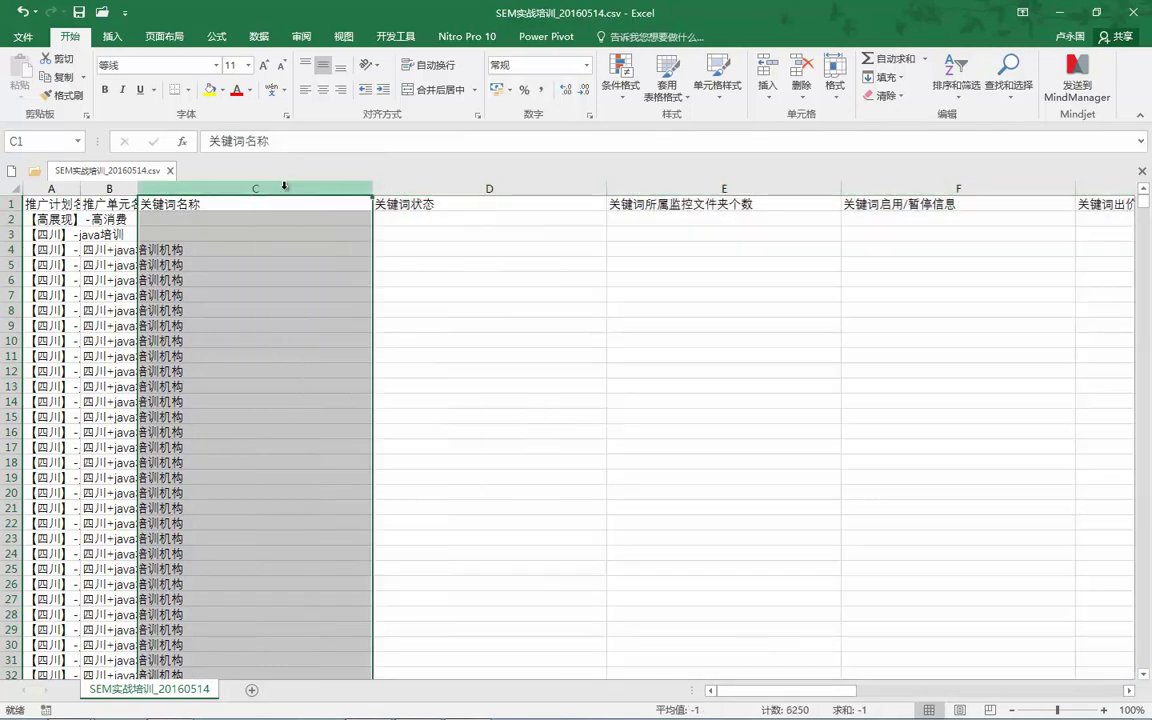
key("ctrl+g")
left_click(361, 319)
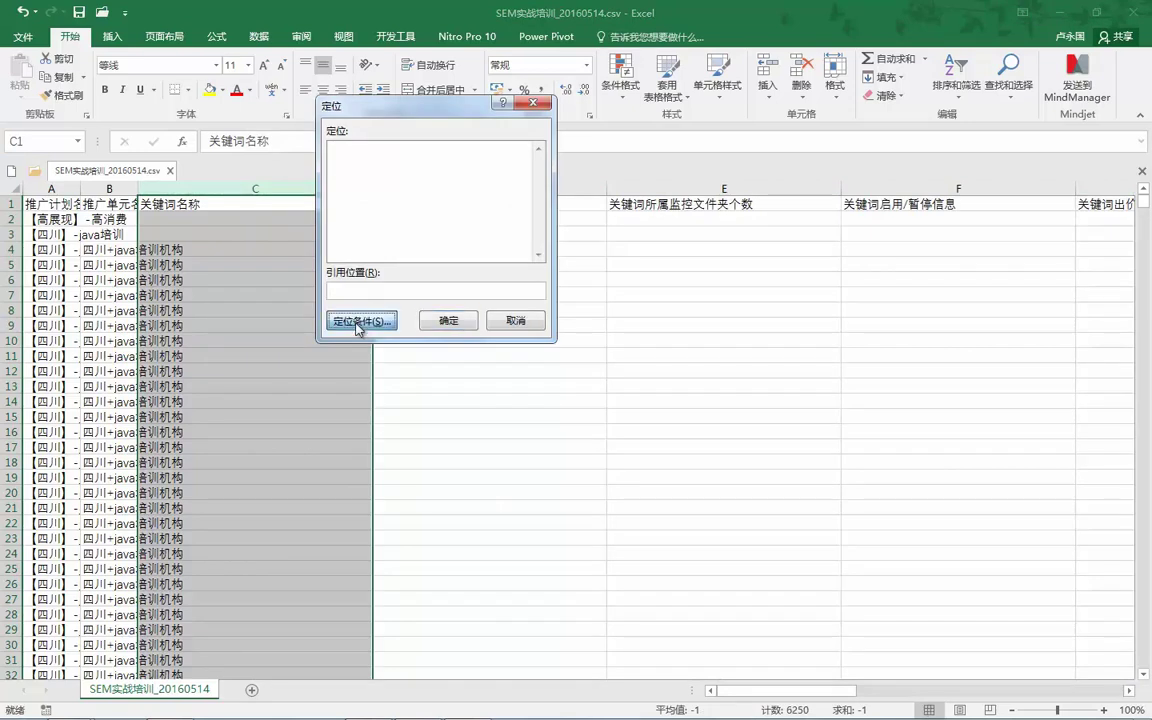
left_click(319, 247)
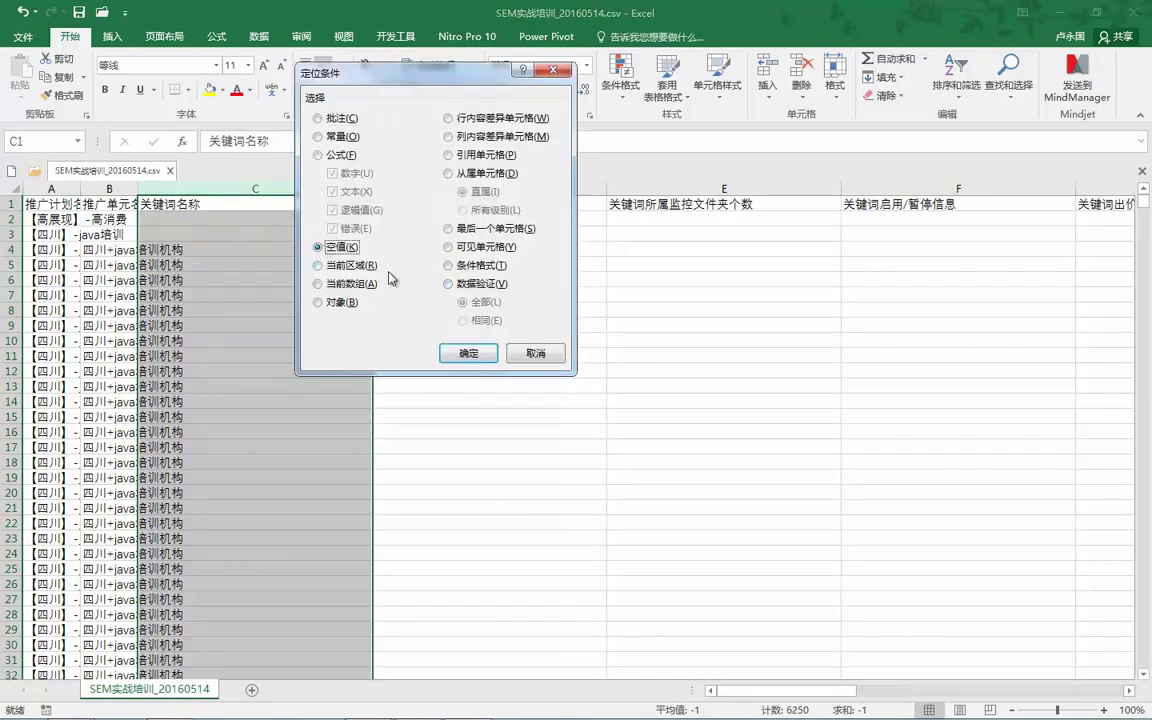
left_click(466, 354)
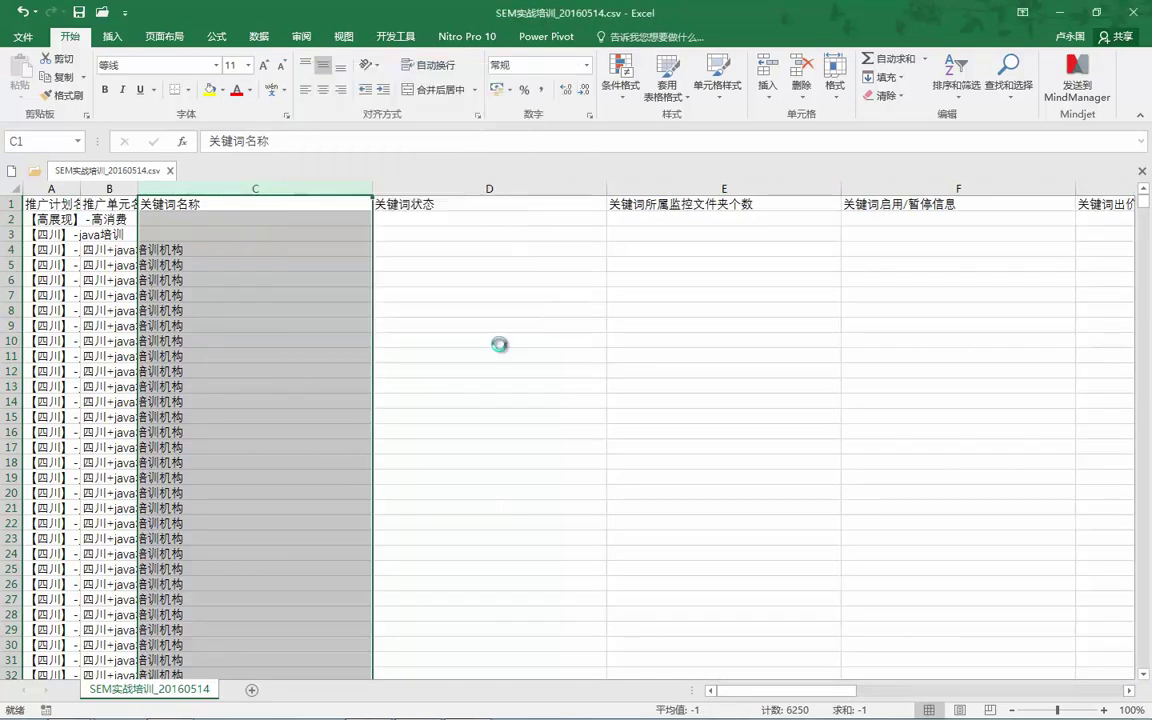
right_click(318, 281)
left_click(378, 435)
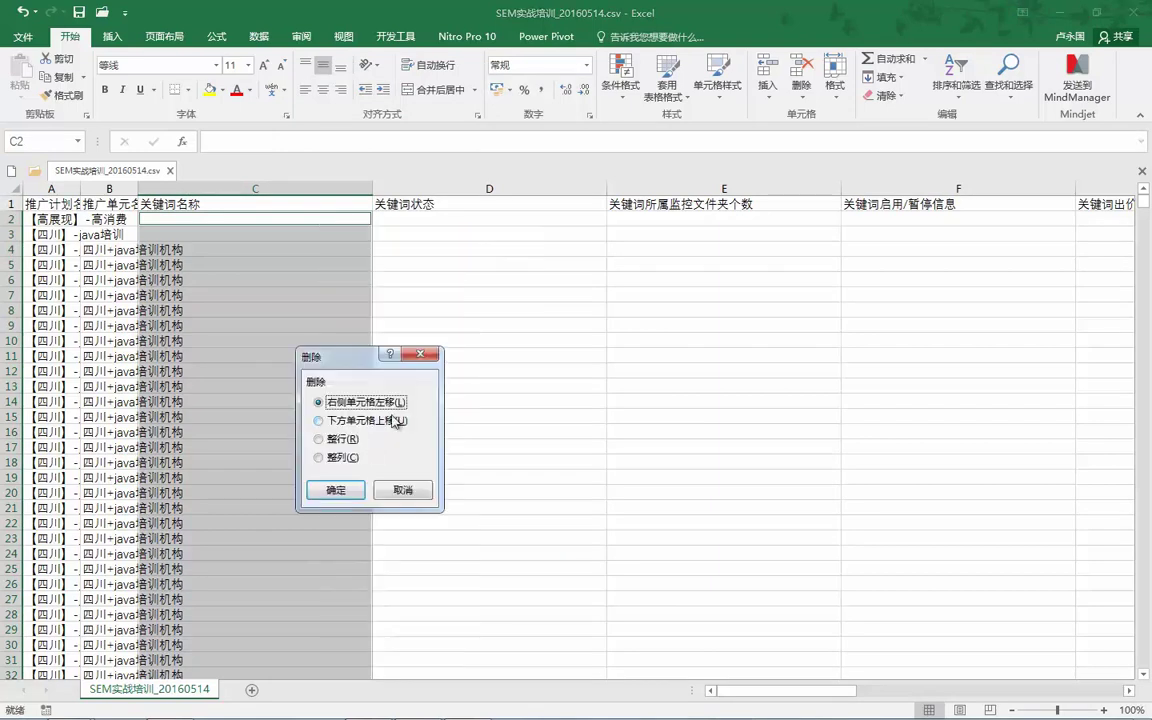
left_click(319, 439)
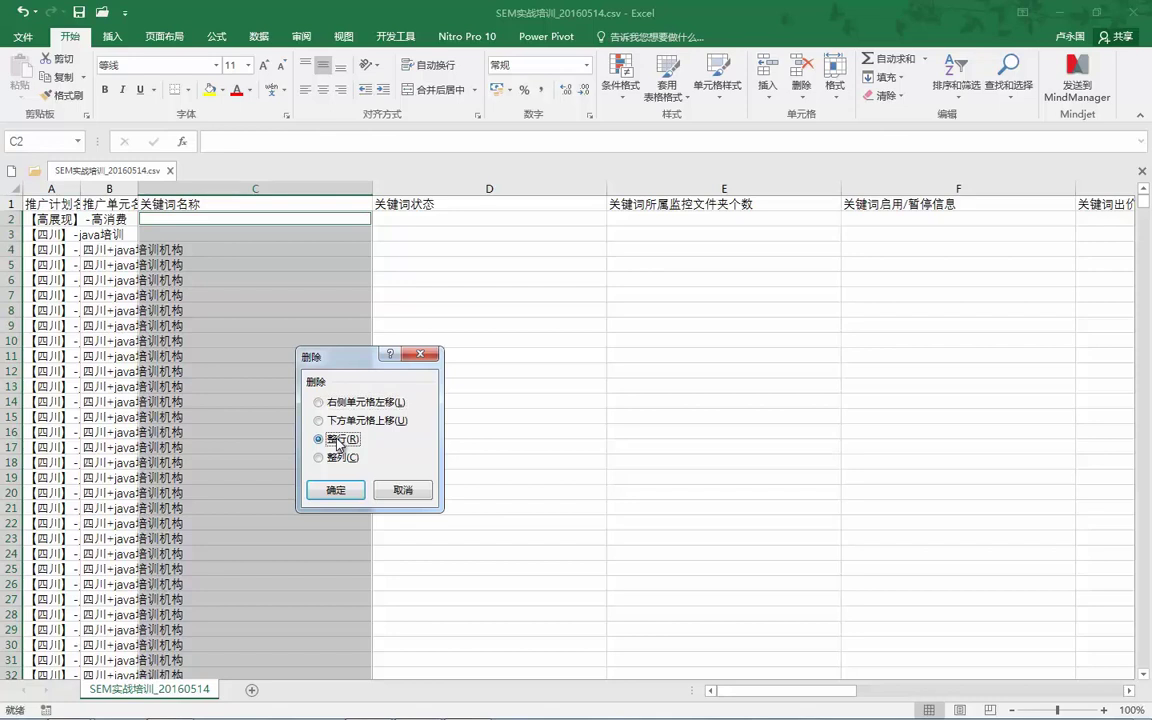
left_click(335, 489)
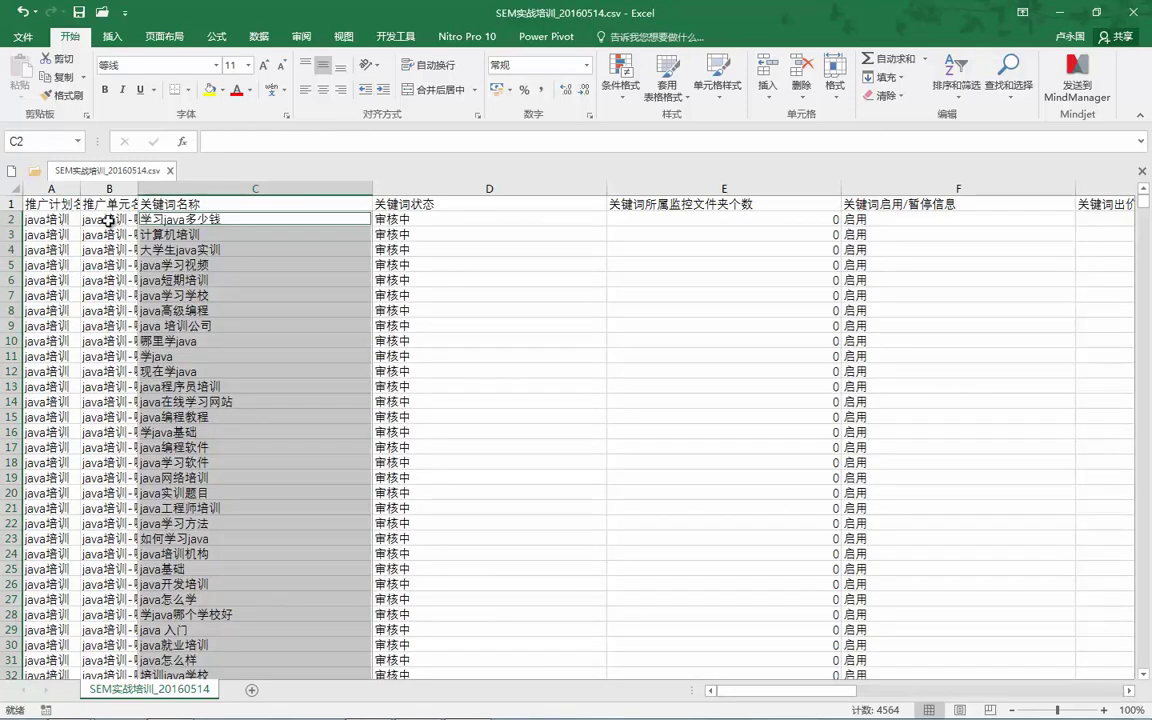
- Delete columns D to AU, from 关键词状态 through 商桥启用/暂停信息, and adjust the widths of columns B and C
left_click_drag(424, 185, 1040, 187)
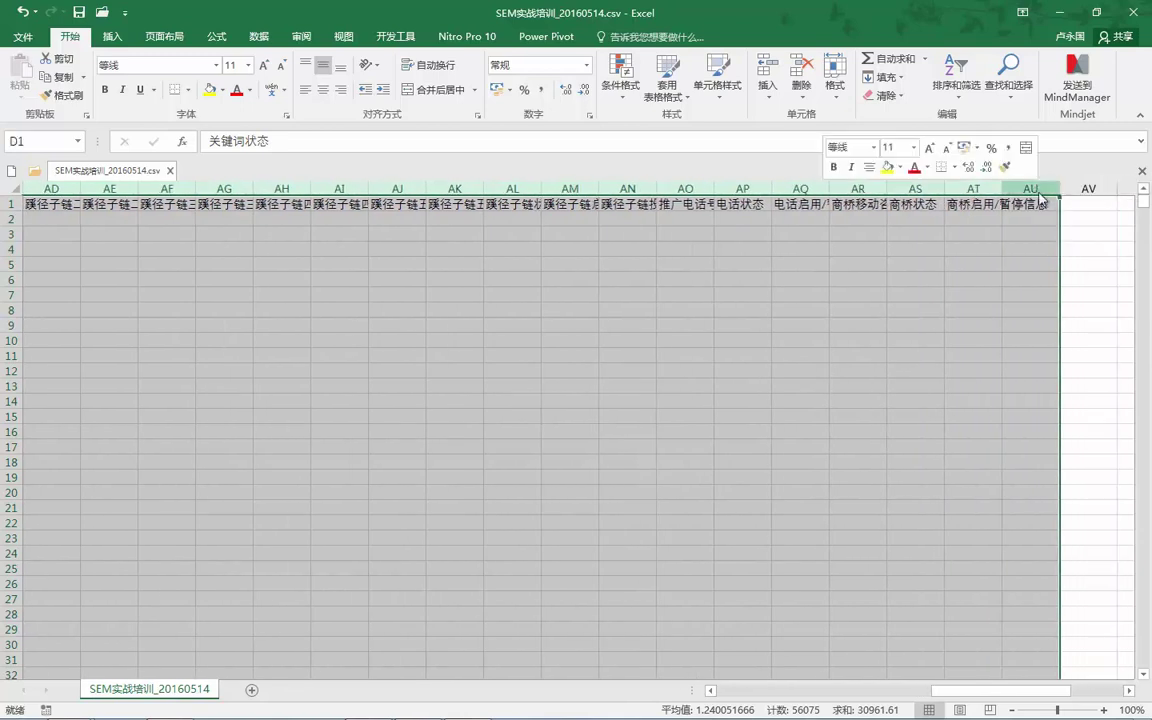
right_click(1040, 187)
left_click(960, 328)
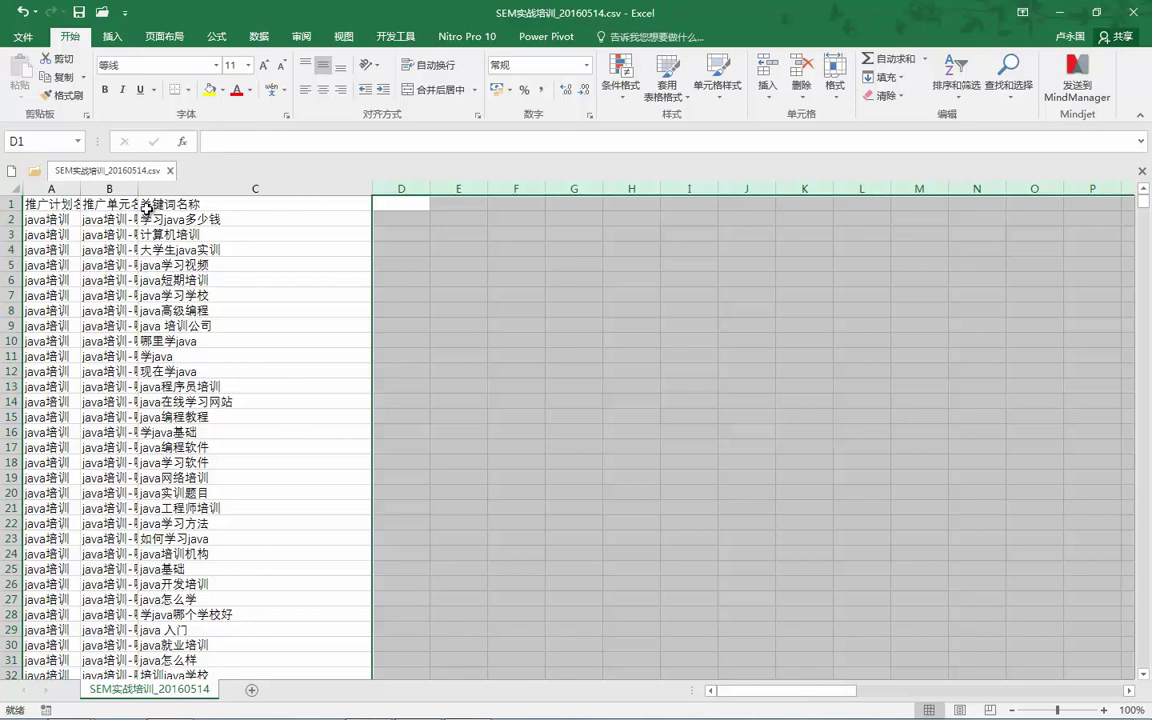
left_click_drag(141, 189, 253, 189)
left_click_drag(485, 189, 416, 184)
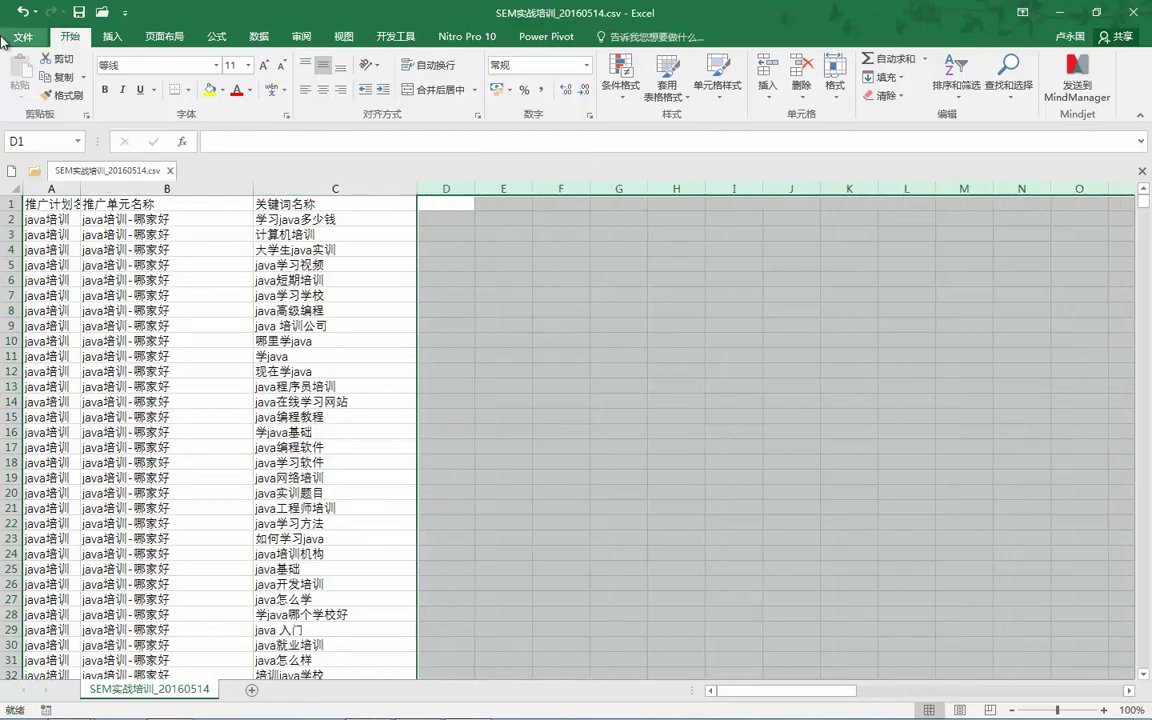
- Undo the column width changes and the deletion of columns D to AU
left_click(20, 12)
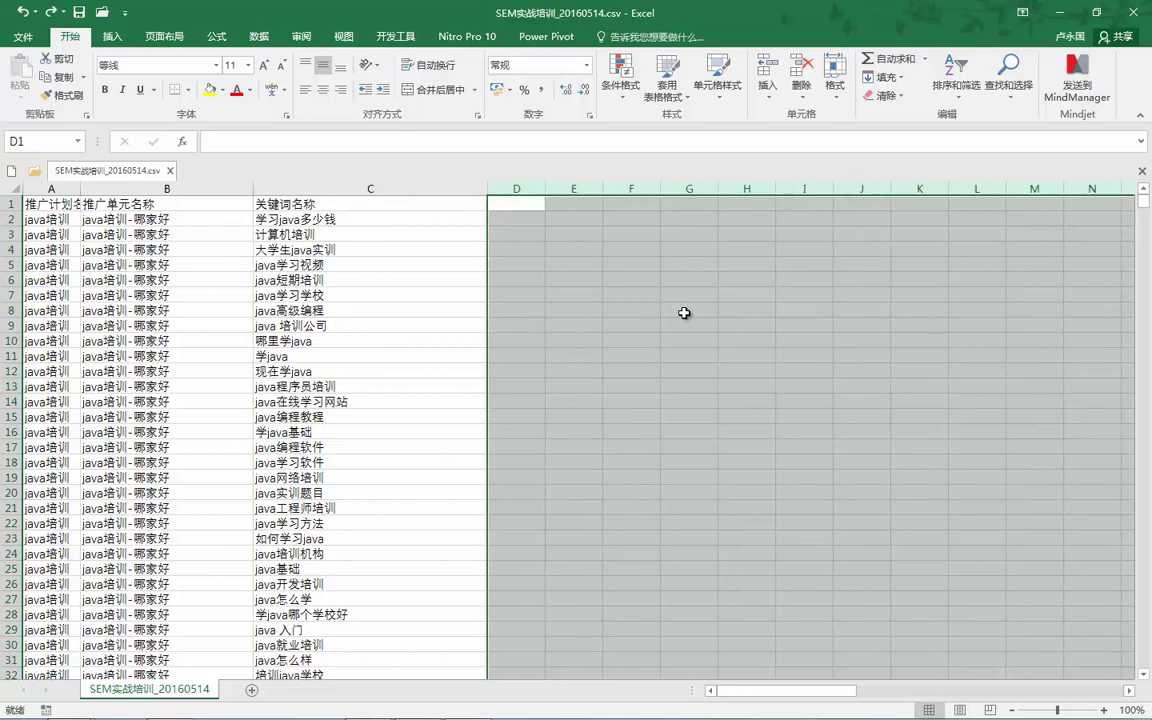
key("ctrl+z")
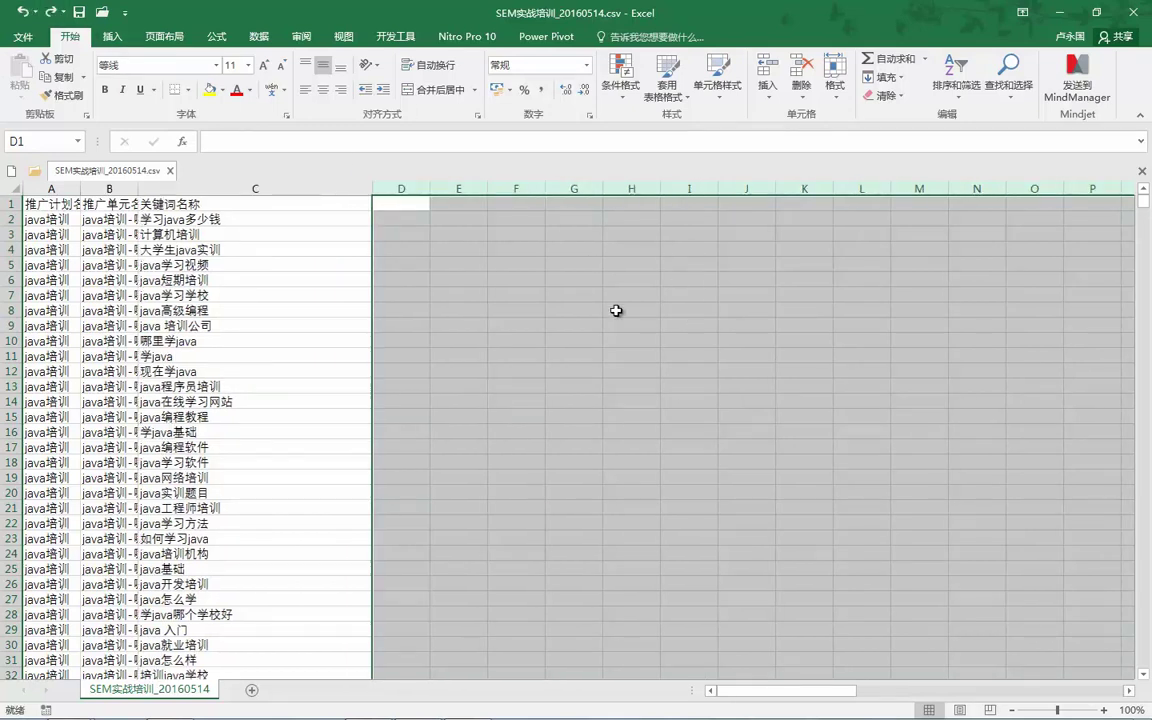
left_click(20, 12)
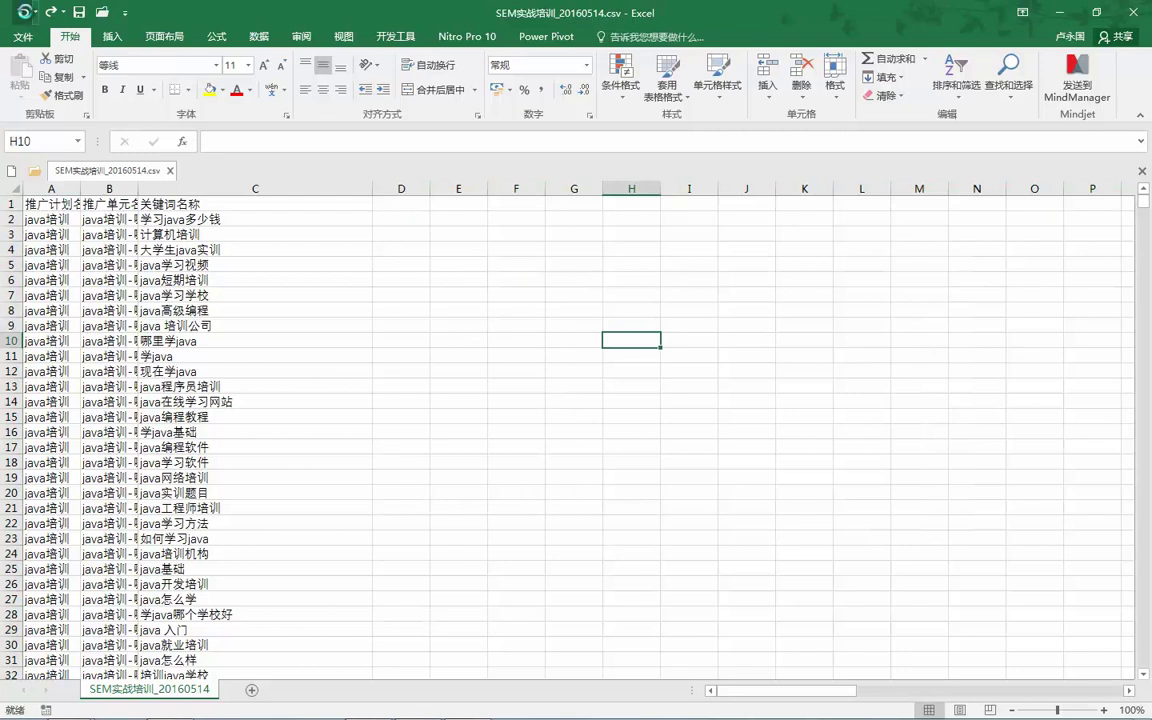
left_click(705, 295)
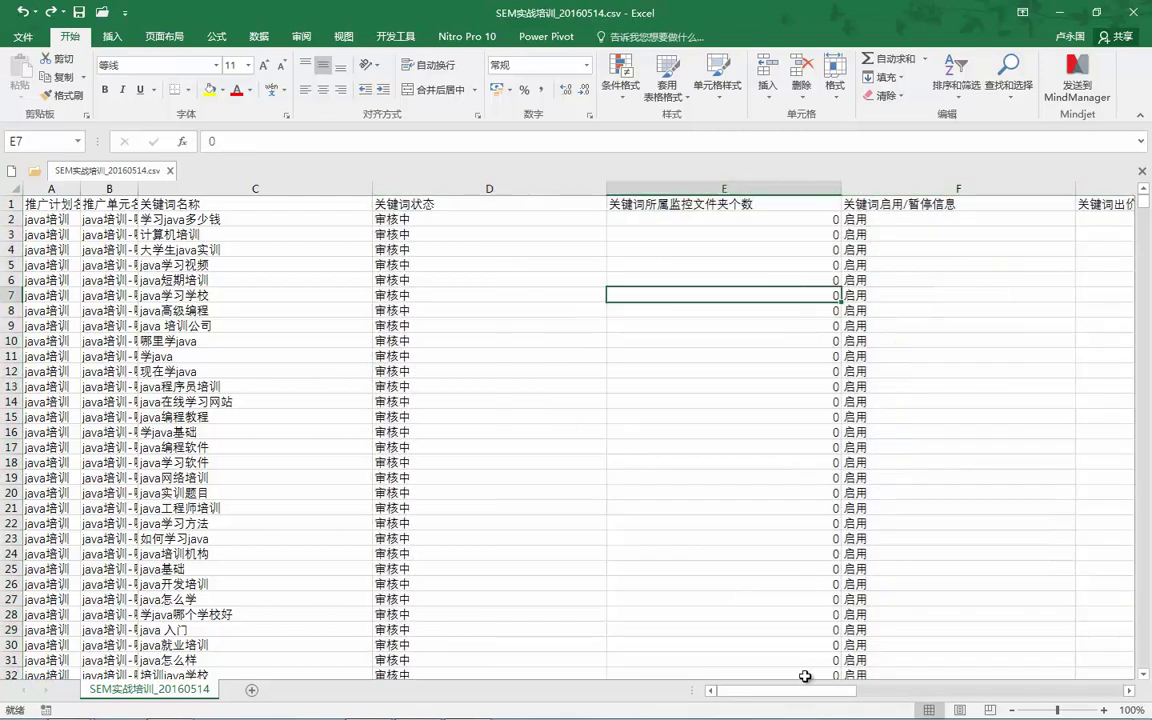
- Switch to the Baidu promotion client and open the batch add/update form for promotion units
left_click_drag(798, 697, 474, 605)
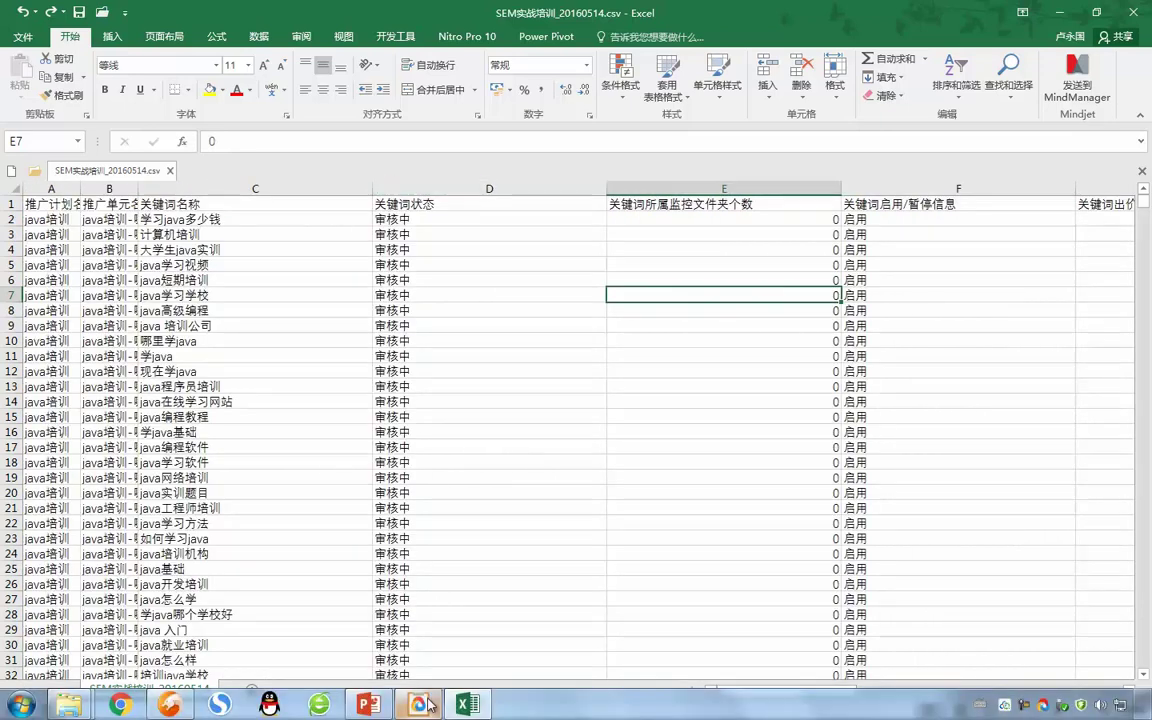
left_click(408, 708)
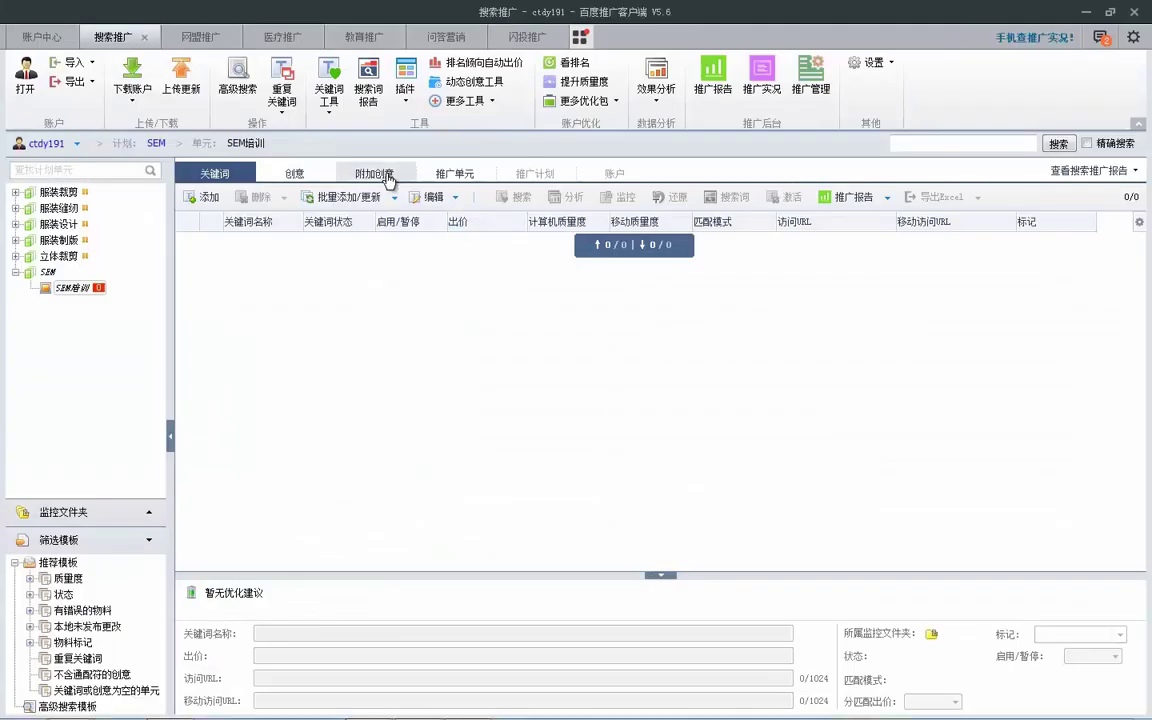
left_click(445, 175)
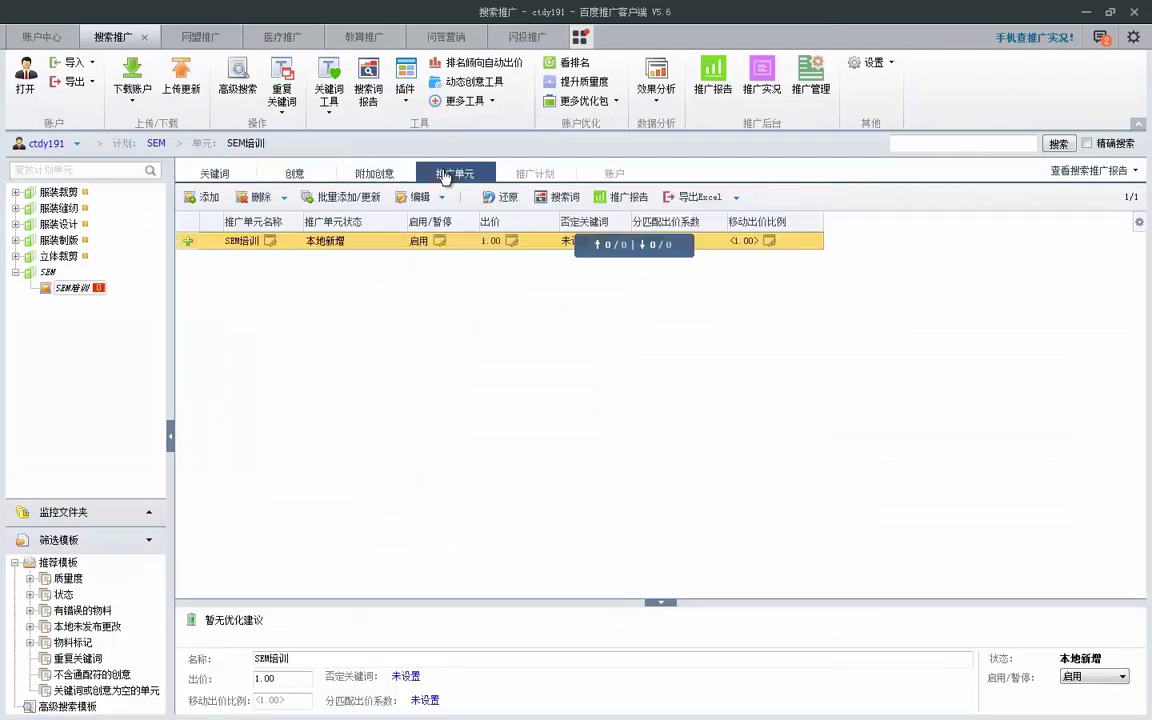
left_click(320, 198)
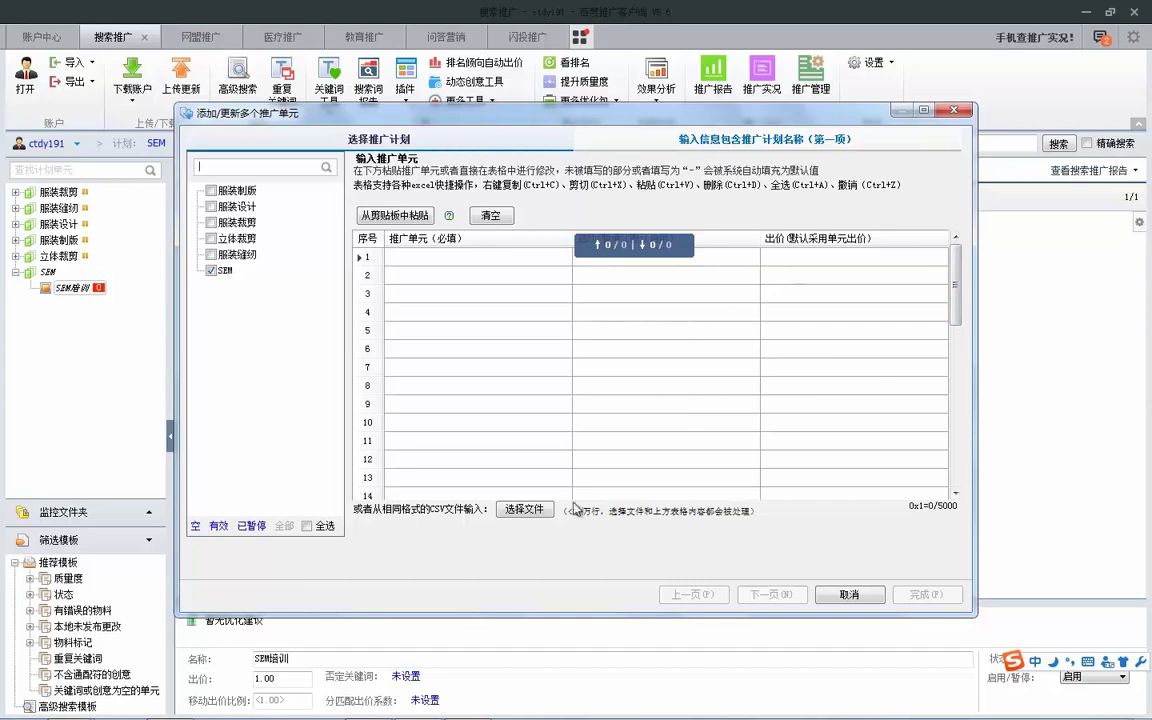
- Try to load SEM实战培训_20160514.csv from the desktop as the batch unit input for the SEM plan
left_click(522, 509)
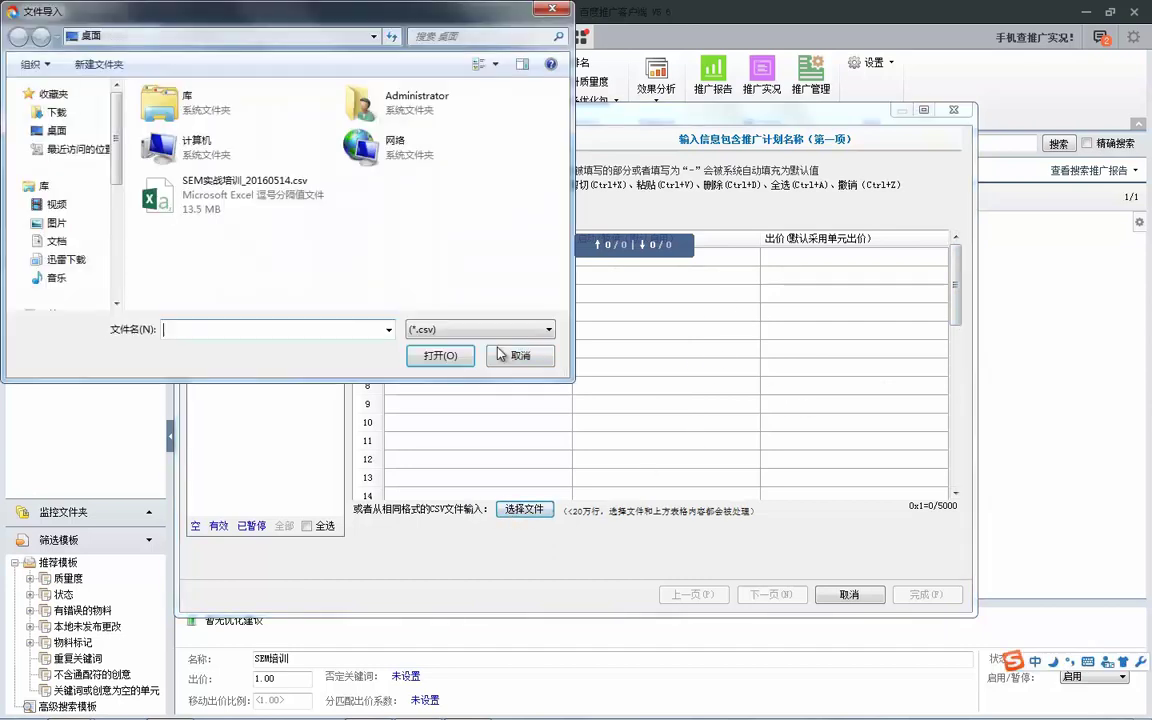
left_click(224, 180)
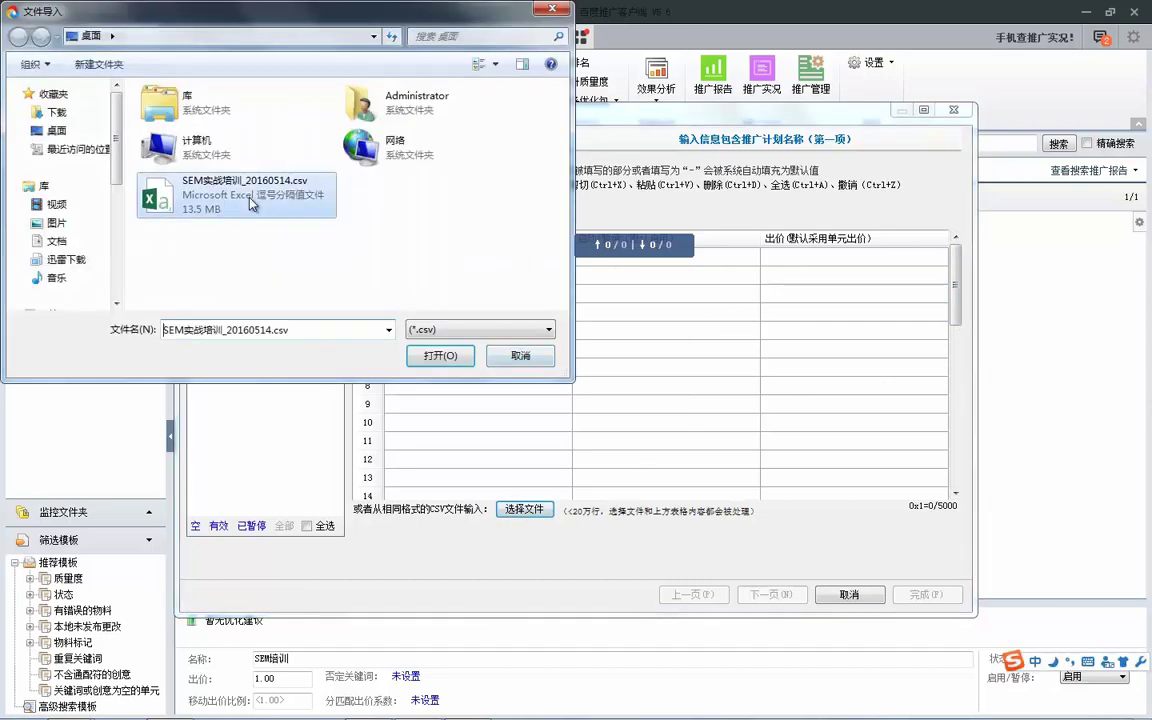
left_click(433, 358)
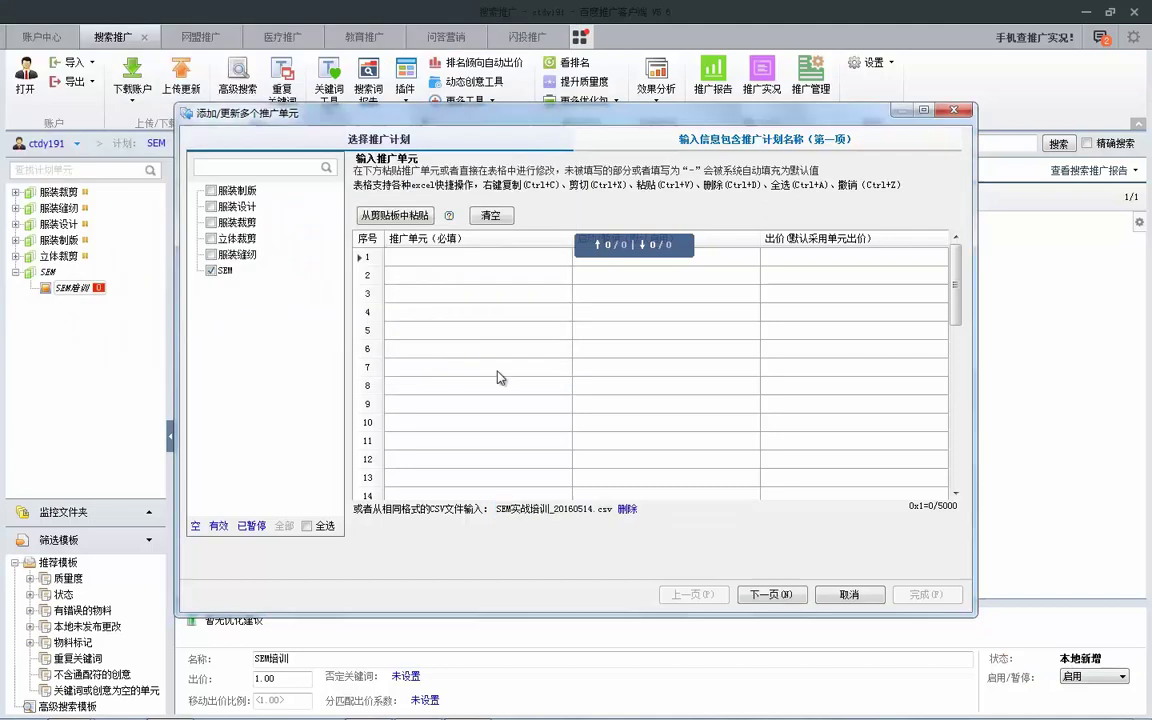
left_click(778, 598)
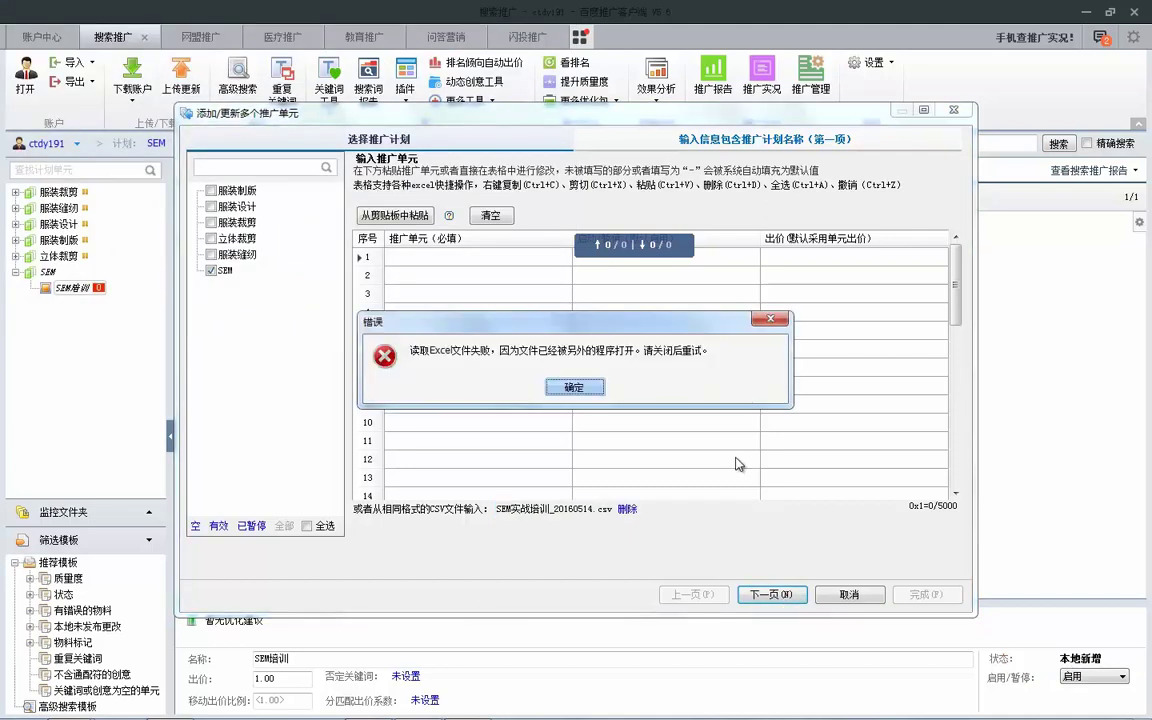
left_click(575, 387)
- Close the open Excel workbook and save it to the desktop as 001 in CSV (逗号分隔) format
right_click(466, 704)
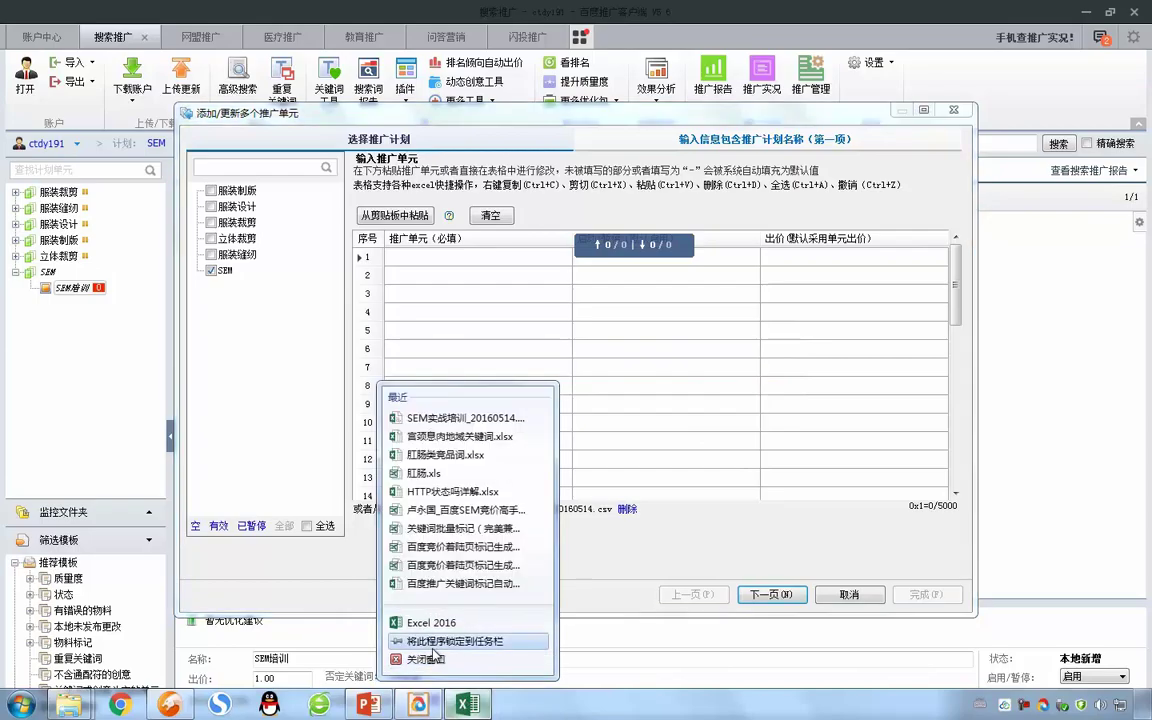
left_click(433, 658)
left_click(566, 388)
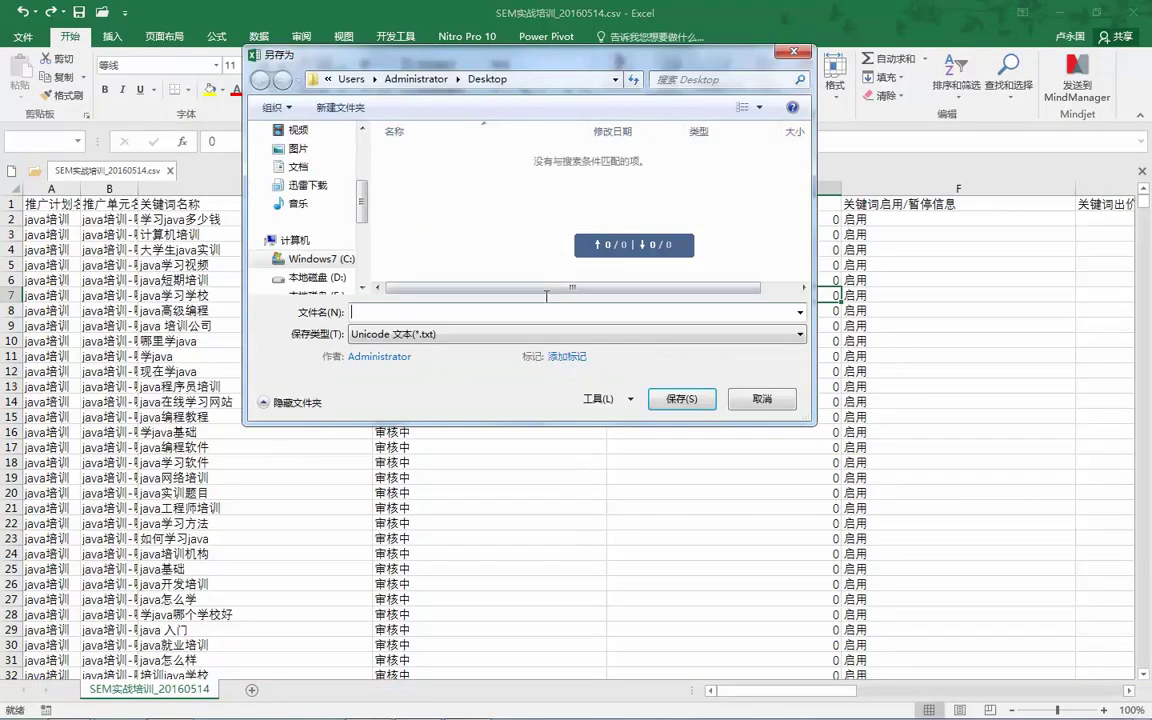
left_click_drag(362, 198, 362, 165)
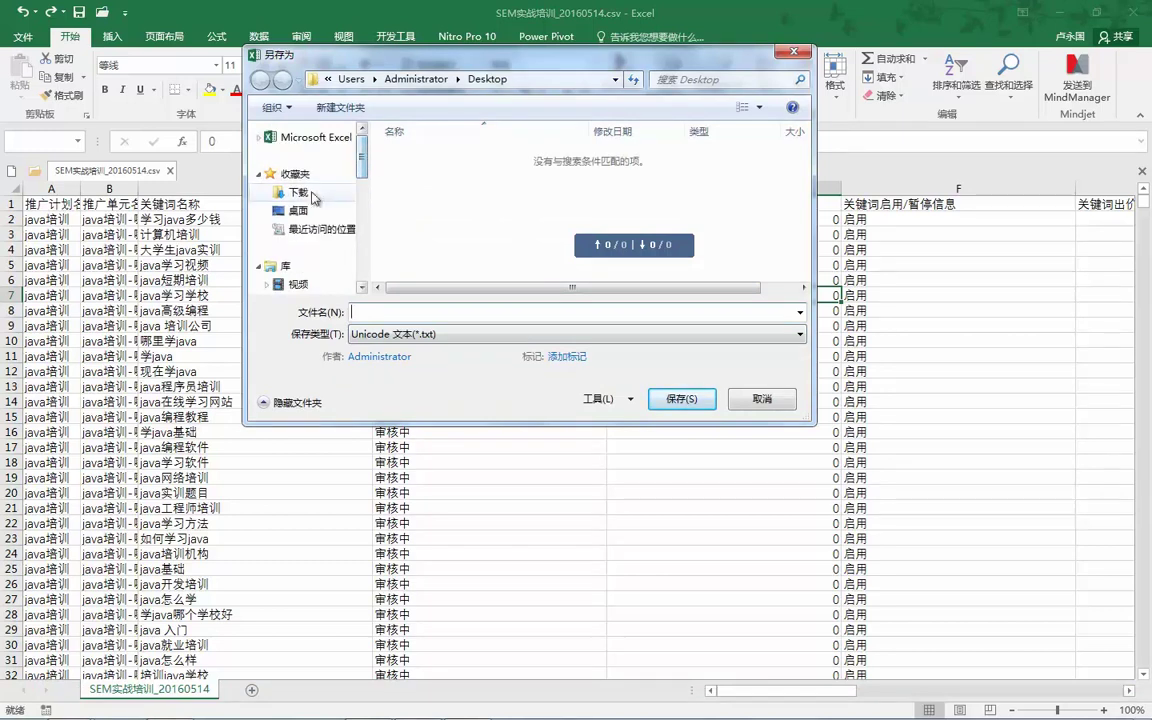
left_click(298, 210)
left_click(463, 336)
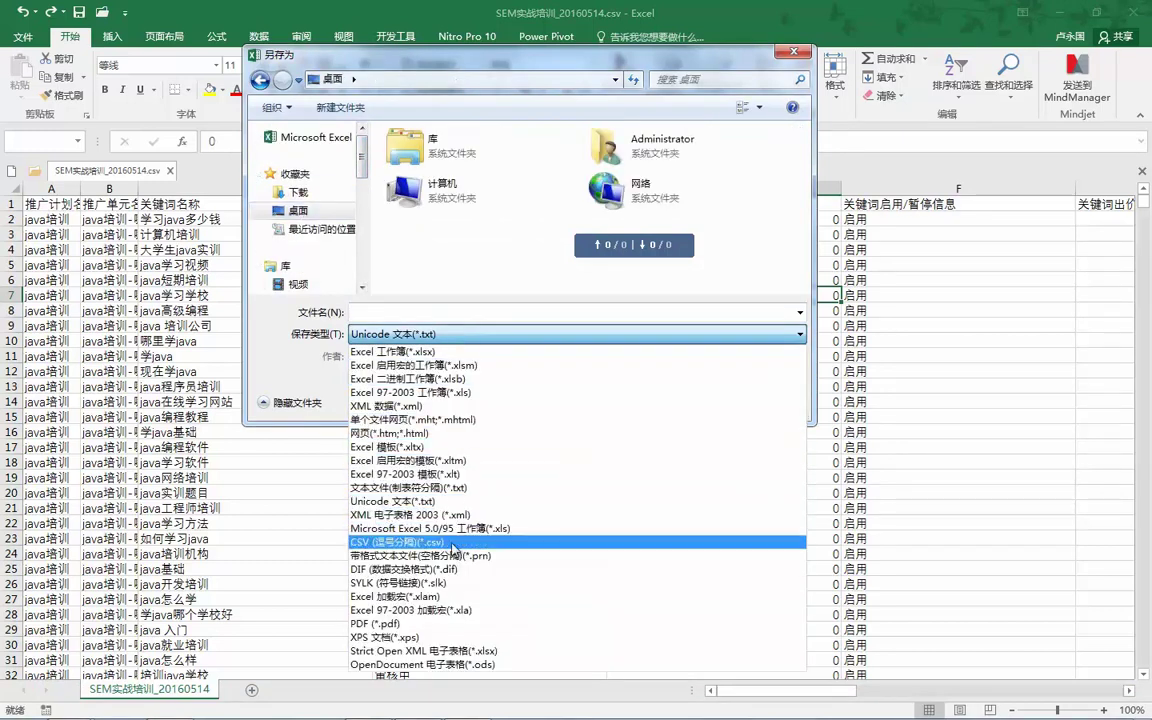
left_click(445, 541)
left_click(430, 313)
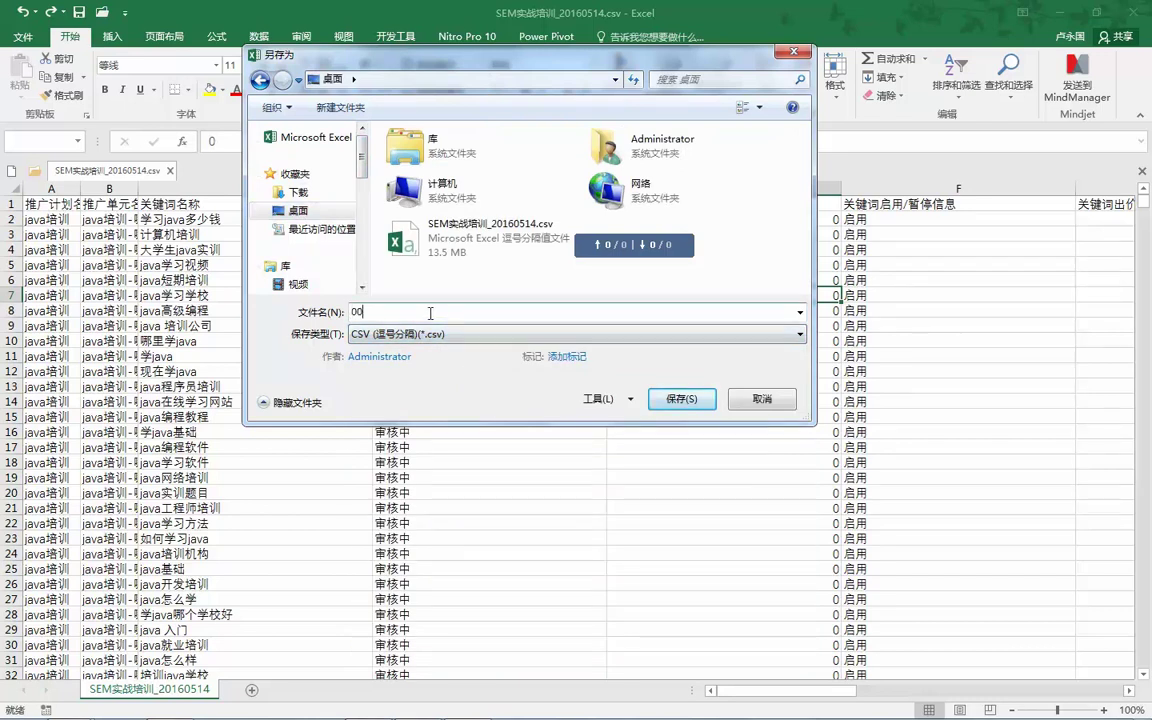
left_click(670, 399)
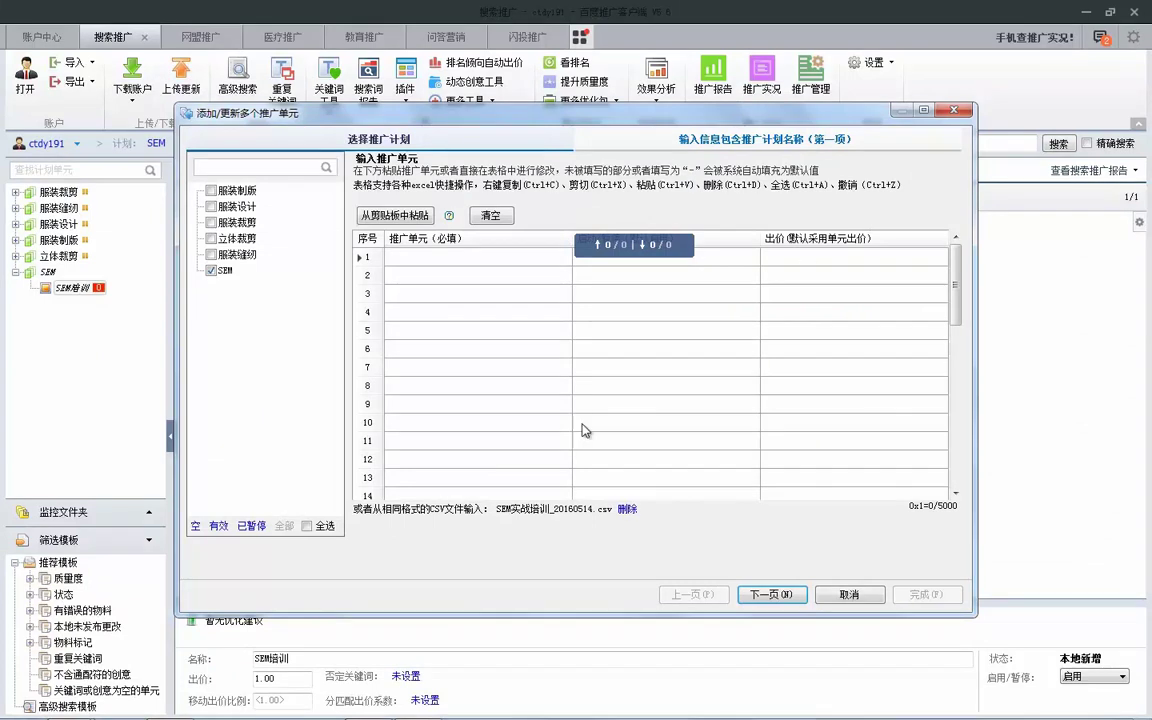
- Try to use 001.csv as the batch unit input for the SEM plan and review the new units
left_click(627, 509)
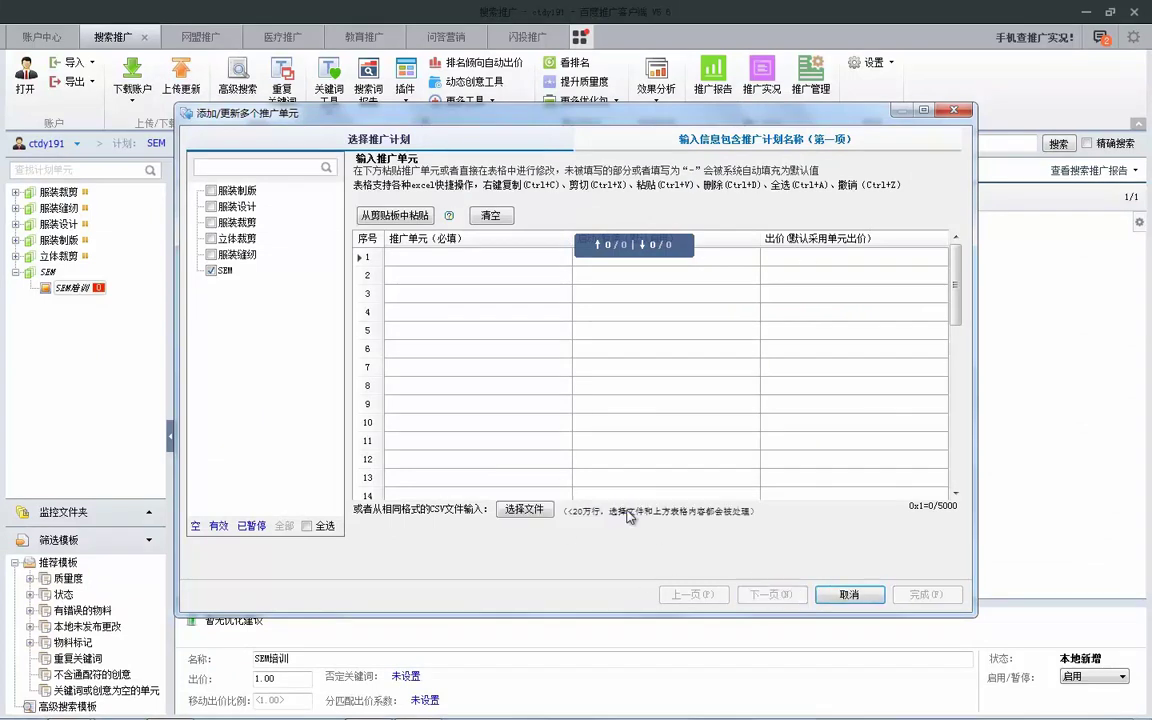
left_click(523, 509)
left_click(200, 190)
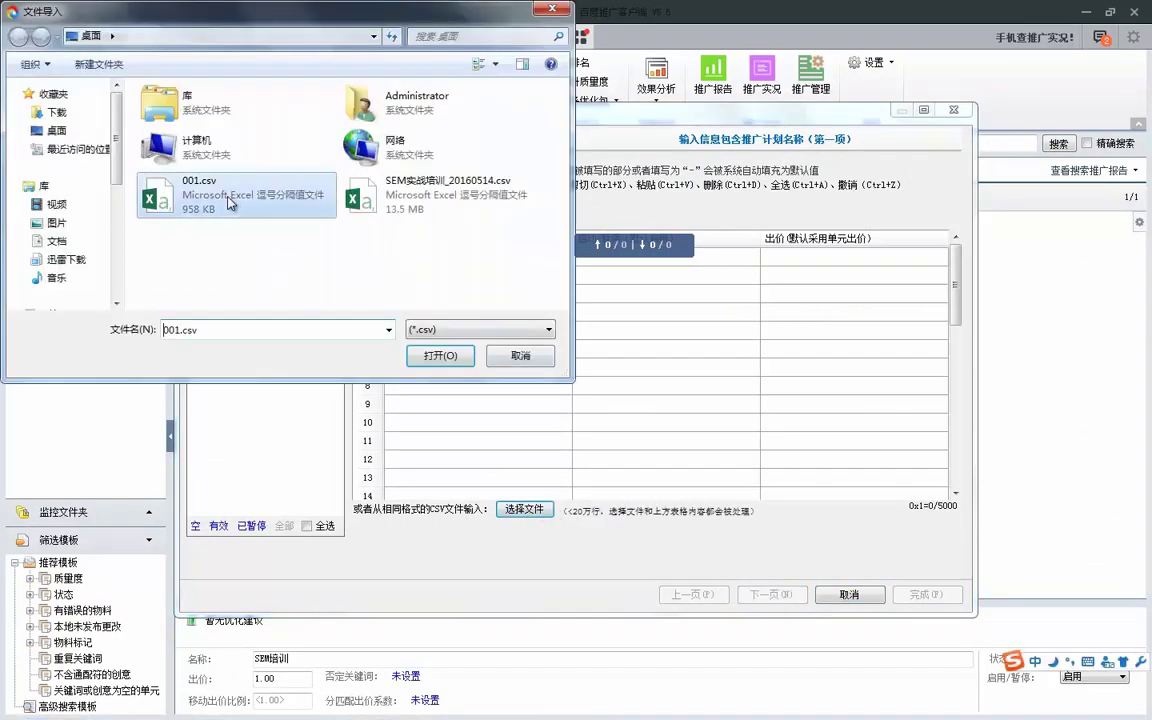
left_click(428, 356)
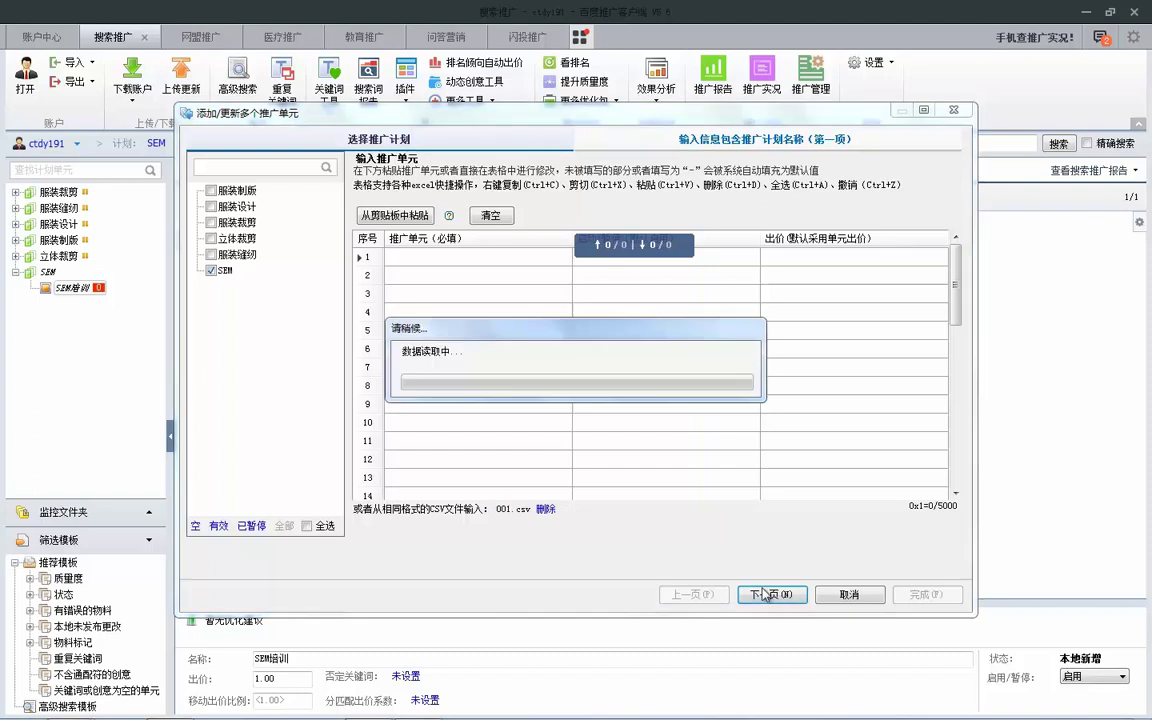
left_click(765, 595)
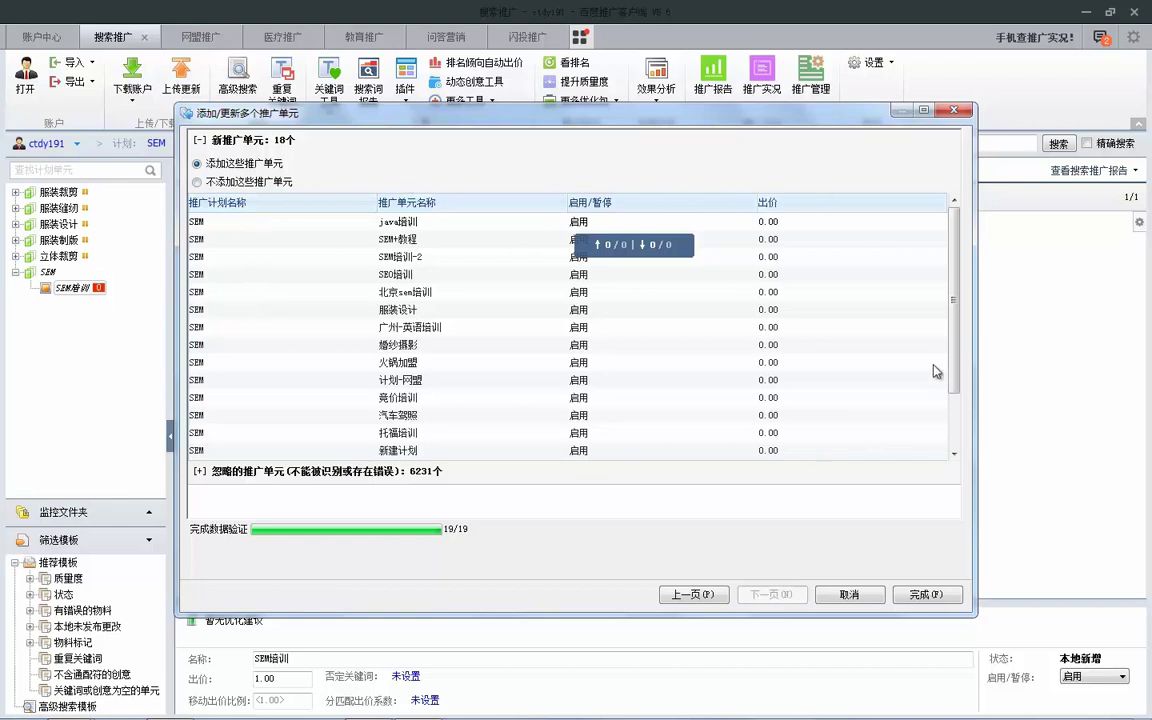
scroll(955, 330, "down", 2)
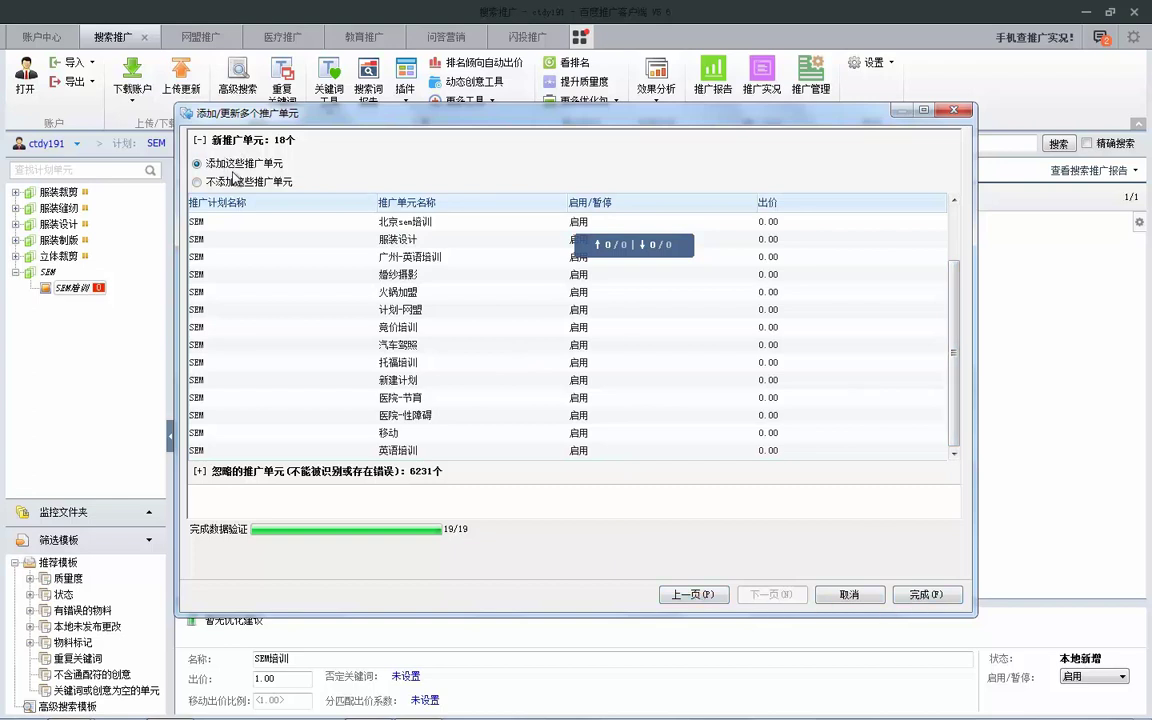
left_click(953, 110)
- Look over the batch add/update form for keywords in the SEM培训 unit
left_click(214, 173)
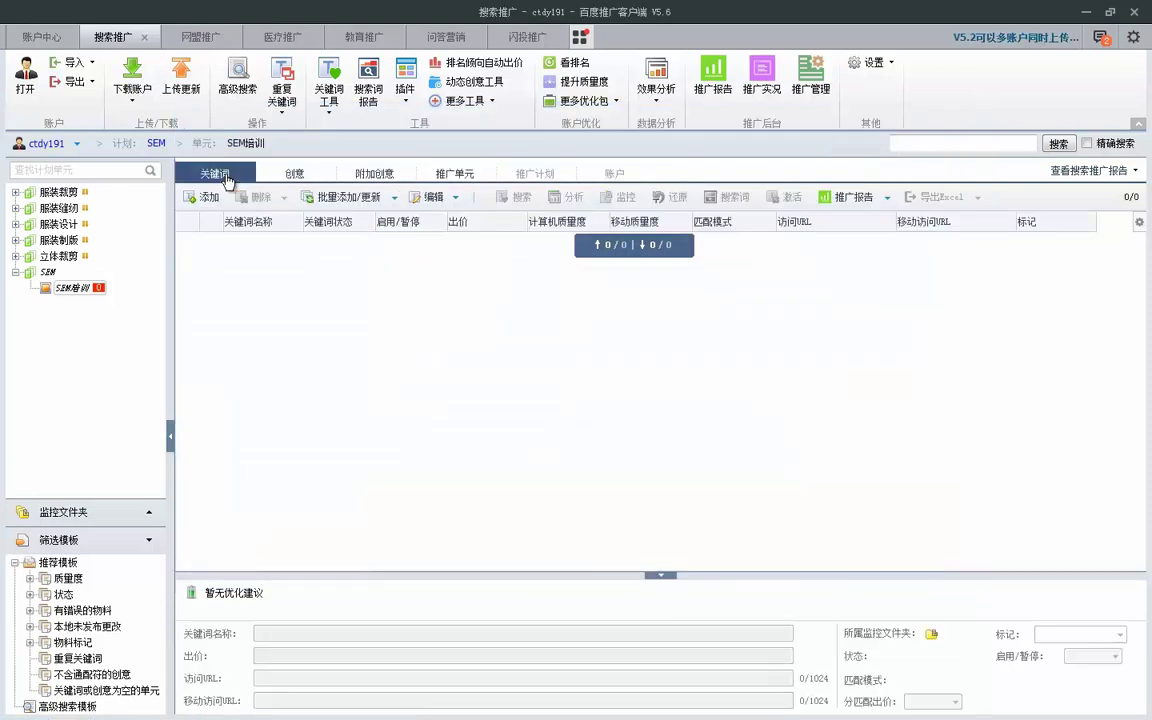
left_click(340, 199)
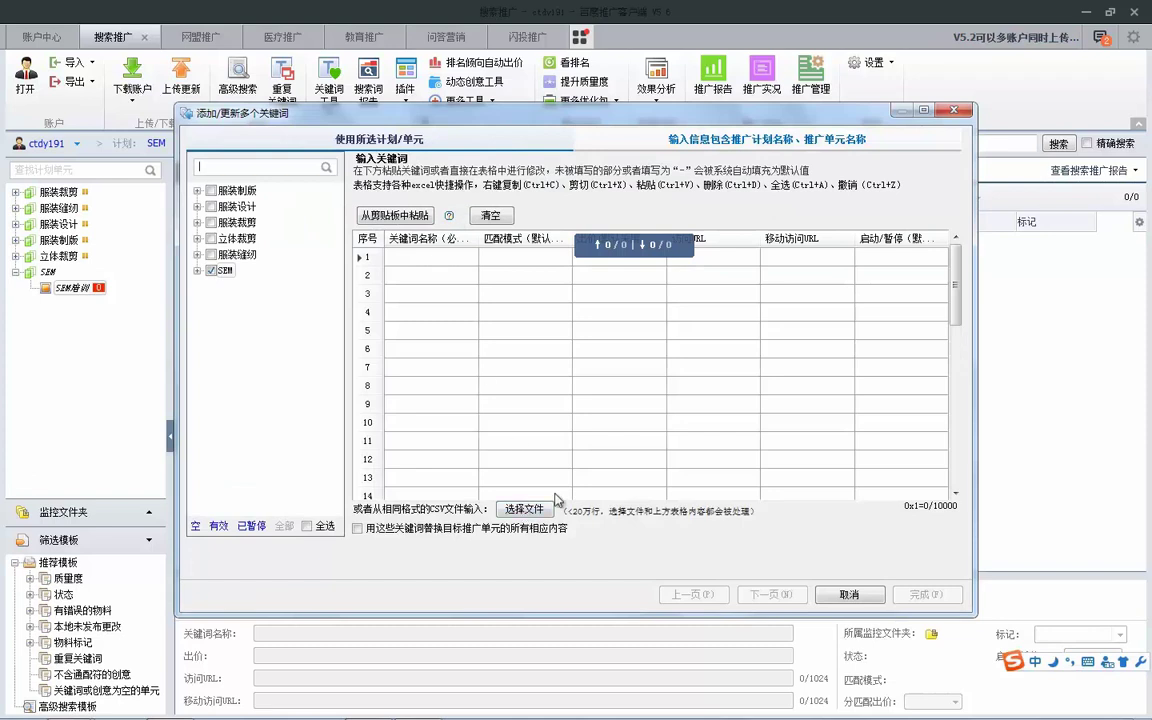
left_click(953, 110)
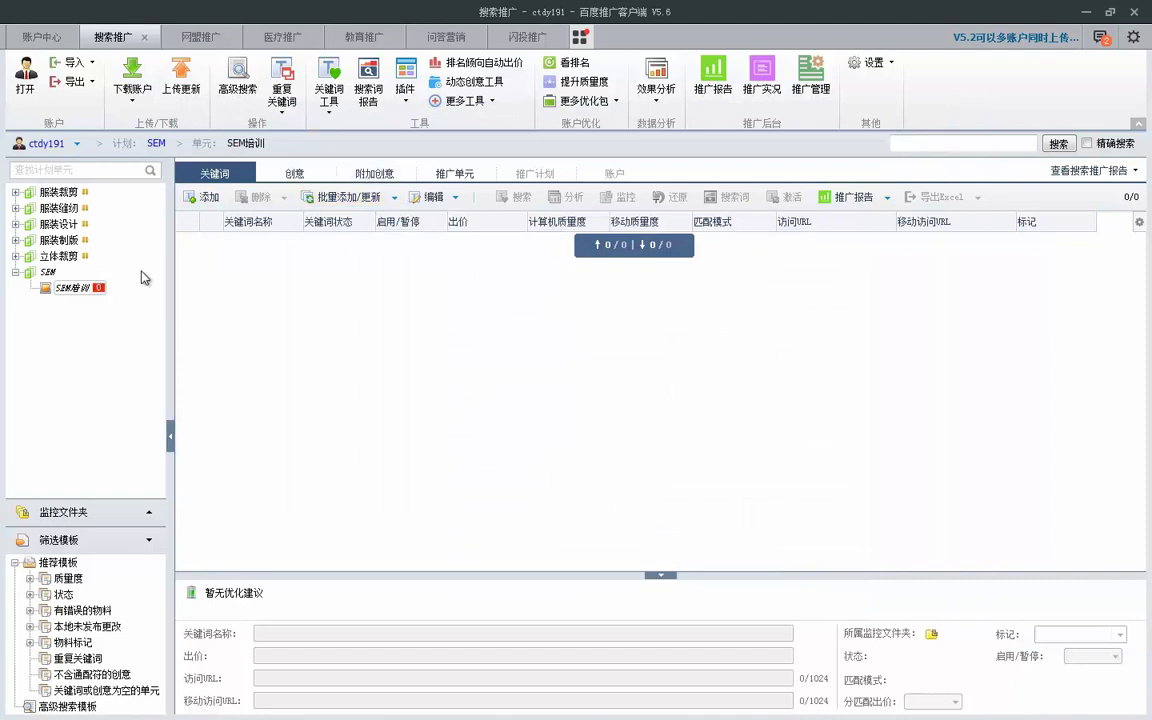
- Examine which fields the SEM plan's batch add/update form for promotion units requires
left_click(75, 287)
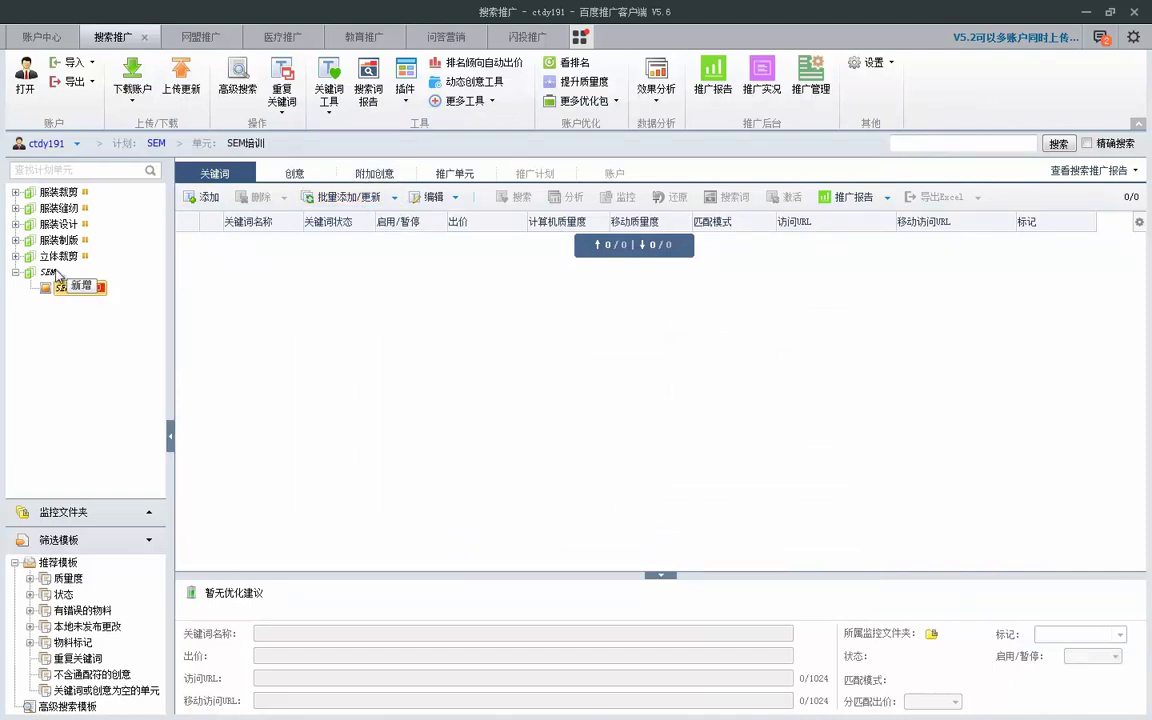
left_click(47, 272)
left_click(453, 173)
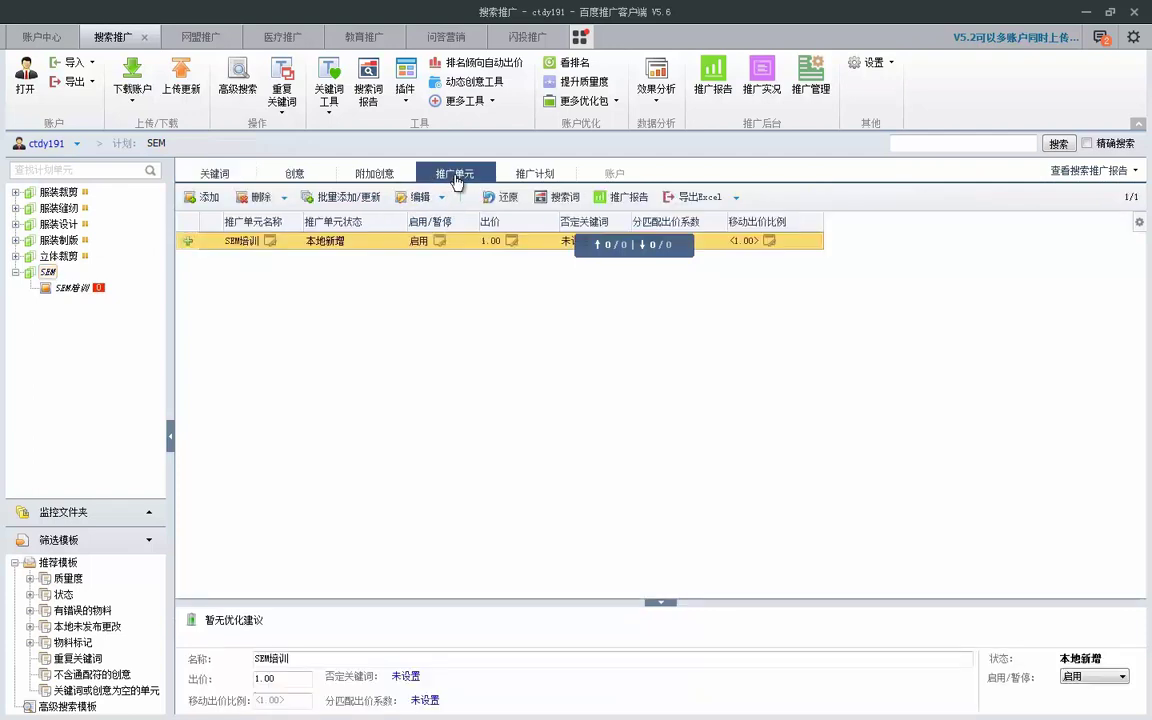
left_click(305, 199)
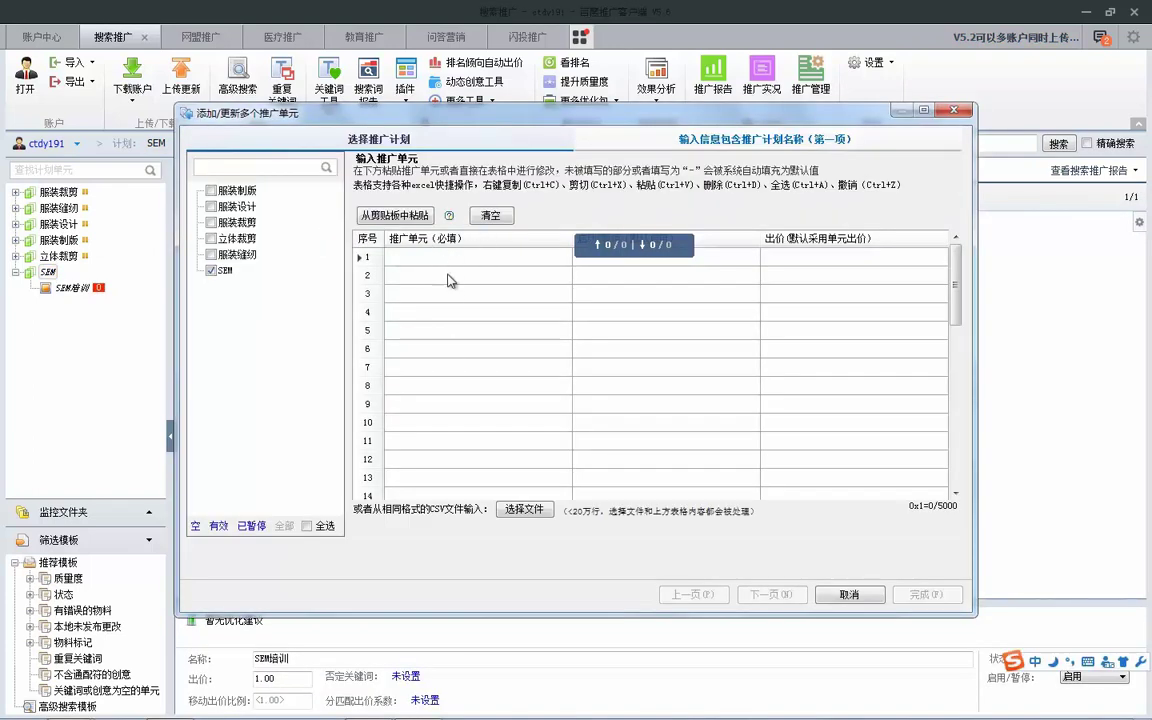
left_click(465, 258)
left_click(955, 109)
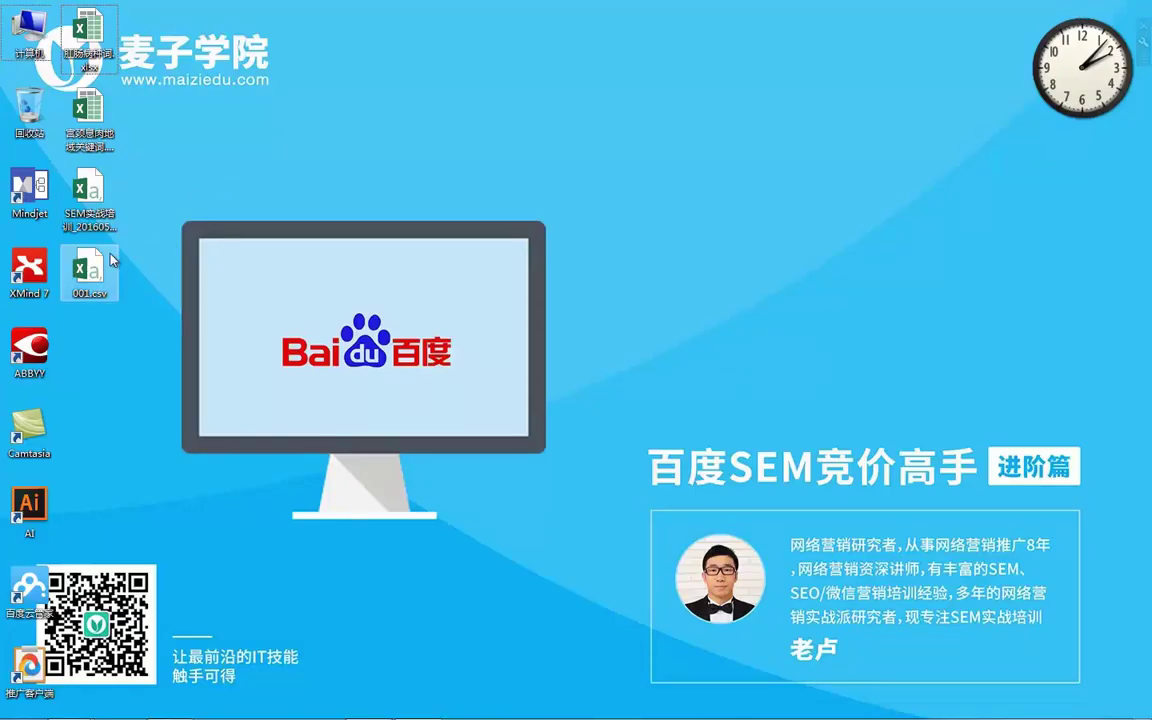
- Open 001.csv from the desktop in Excel and copy the unit and keyword names in B2:C14
double_click(89, 272)
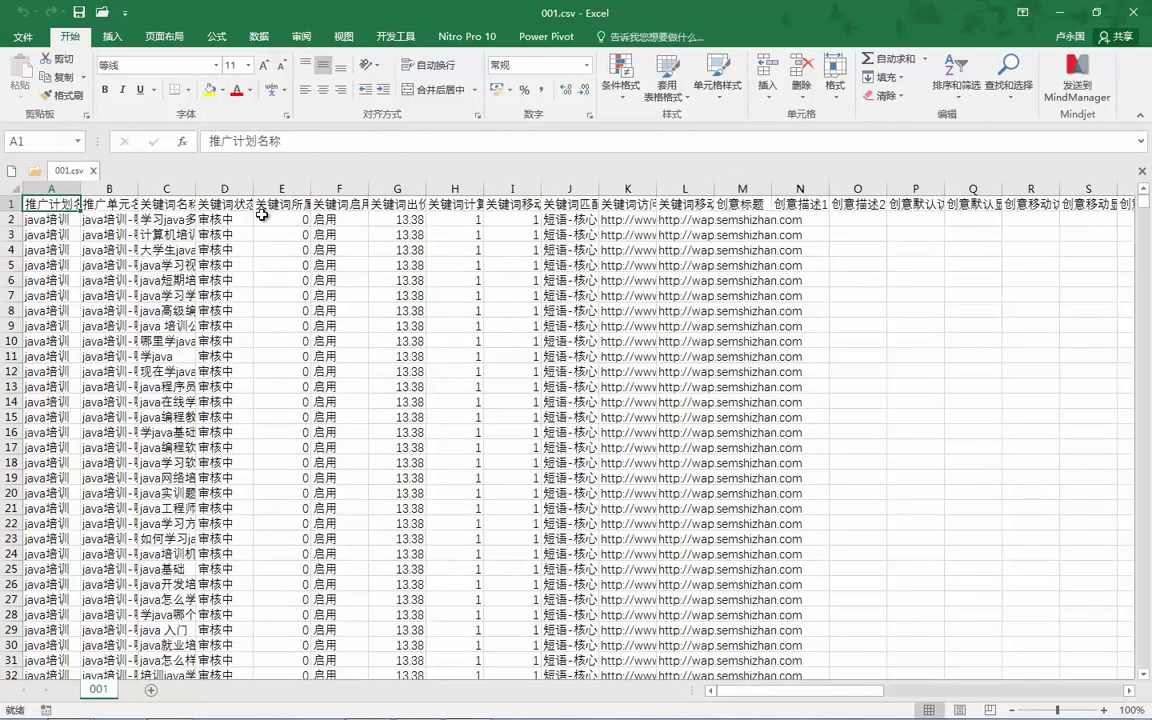
left_click_drag(35, 219, 155, 401)
left_click(108, 220)
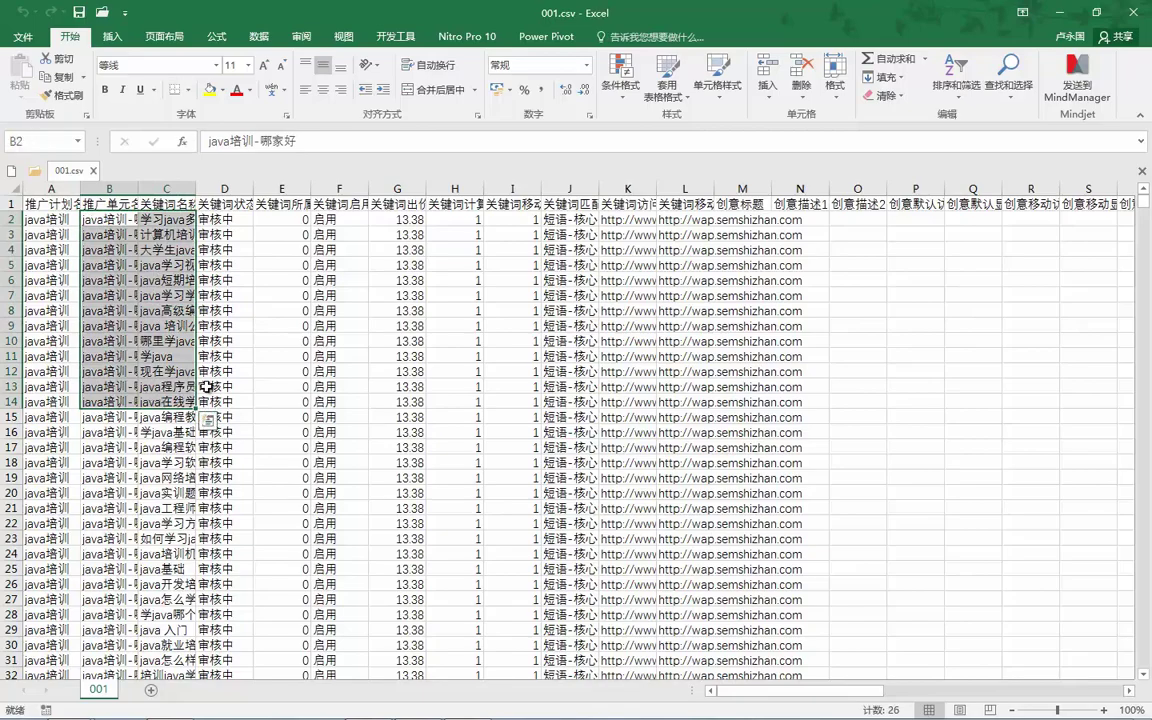
key("ctrl+c")
- Create a new Microsoft Excel worksheet file on the desktop and open it
left_click(1061, 13)
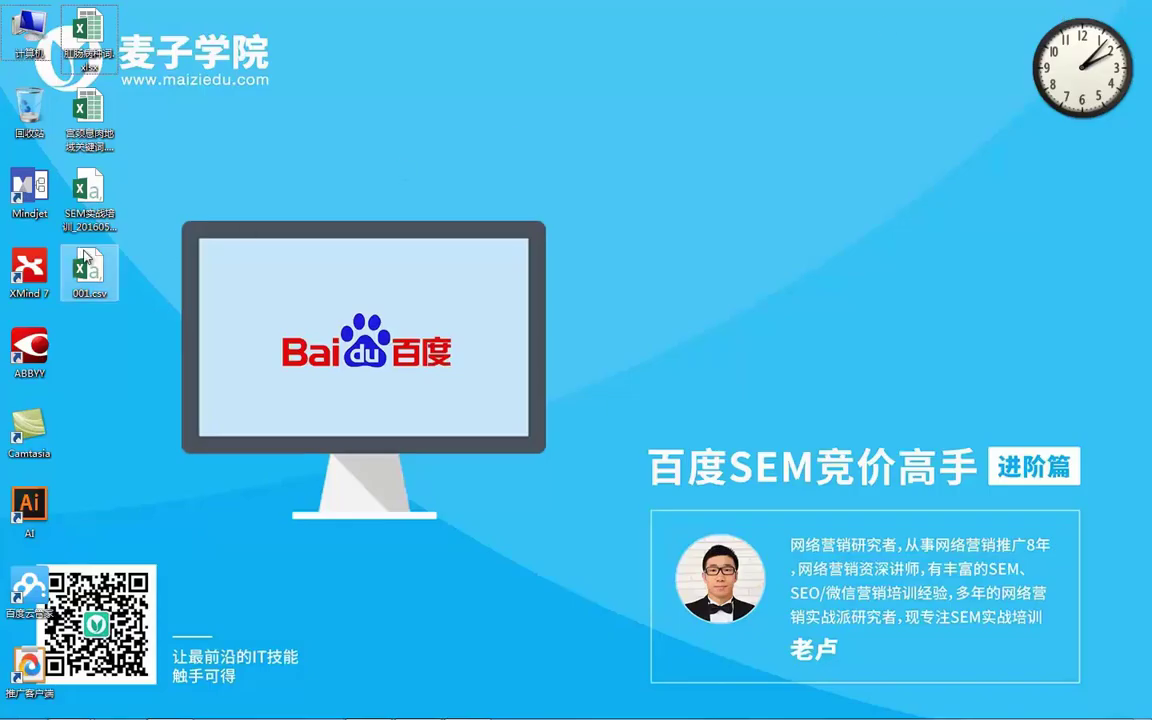
right_click(113, 352)
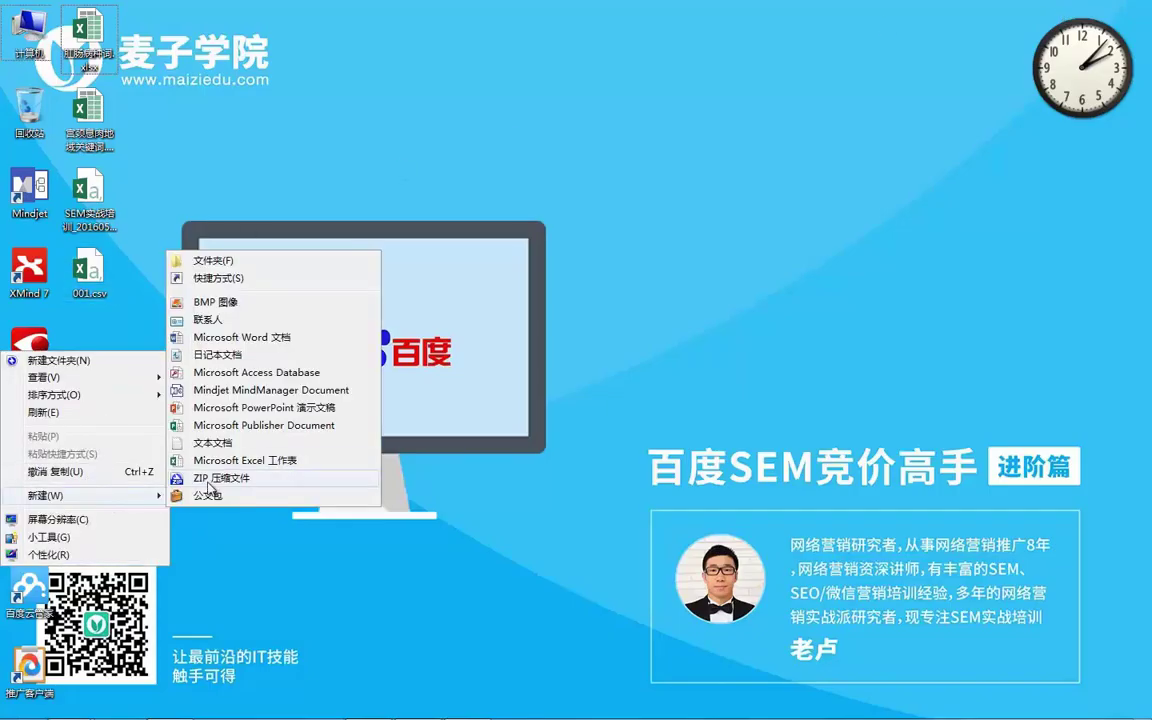
left_click(200, 455)
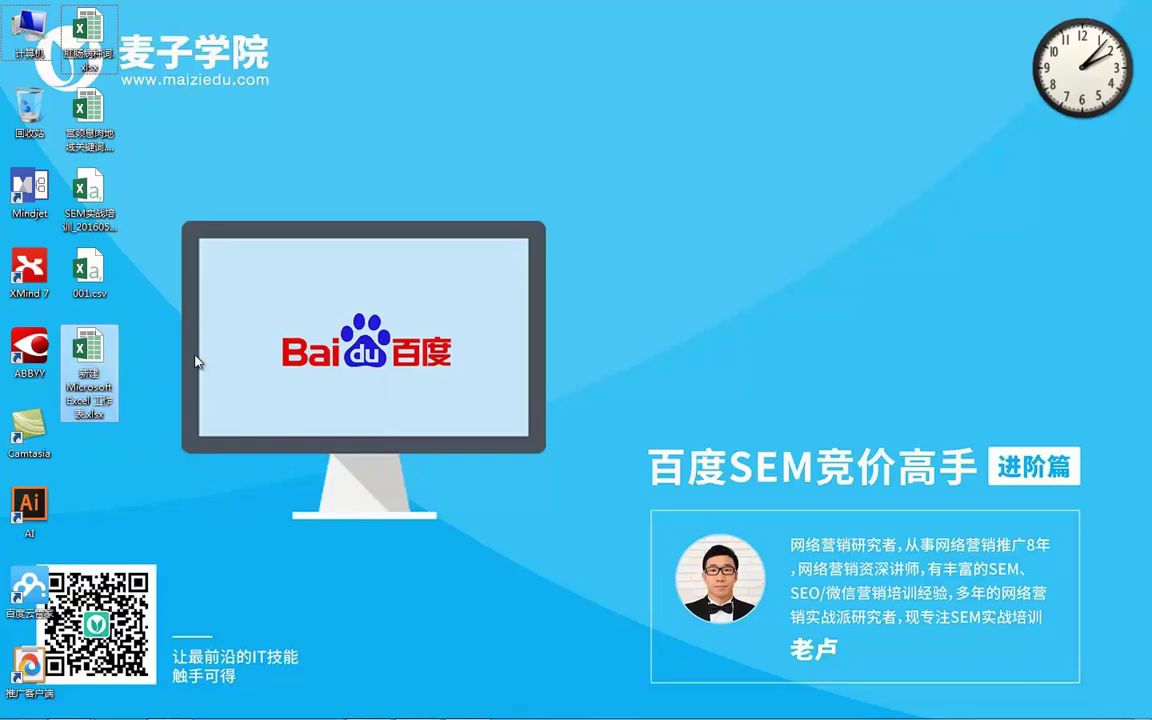
double_click(92, 352)
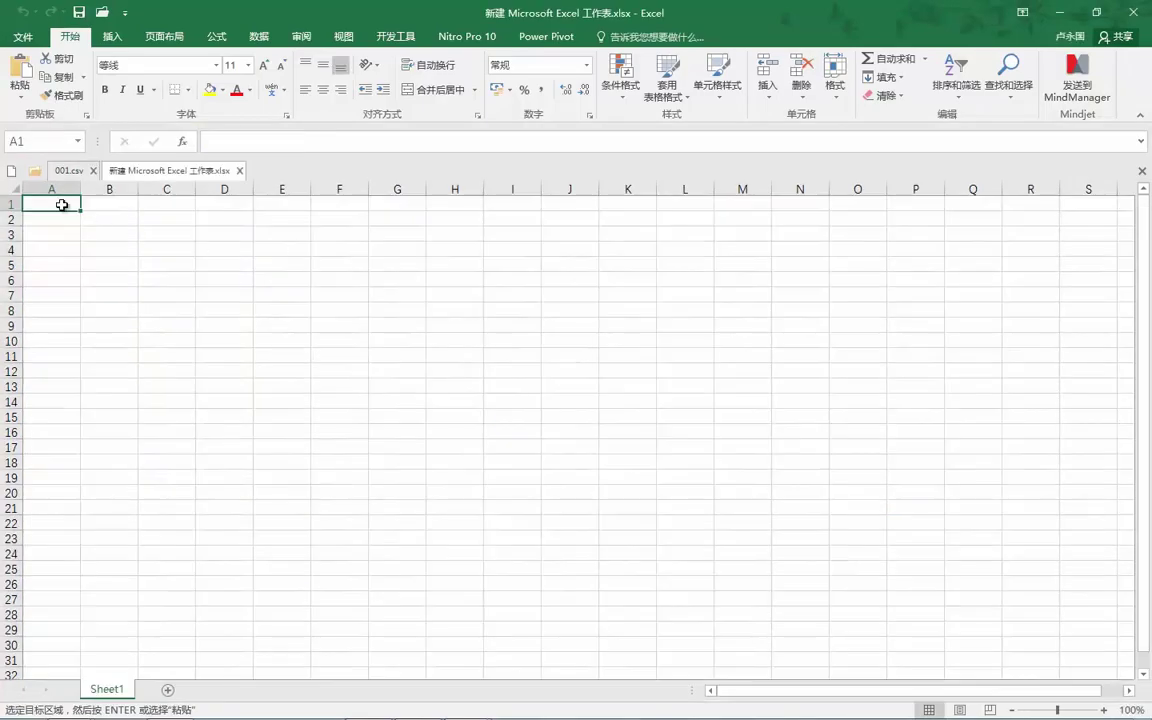
- Try to paste the copied cells as values at A1 of the new workbook
right_click(58, 204)
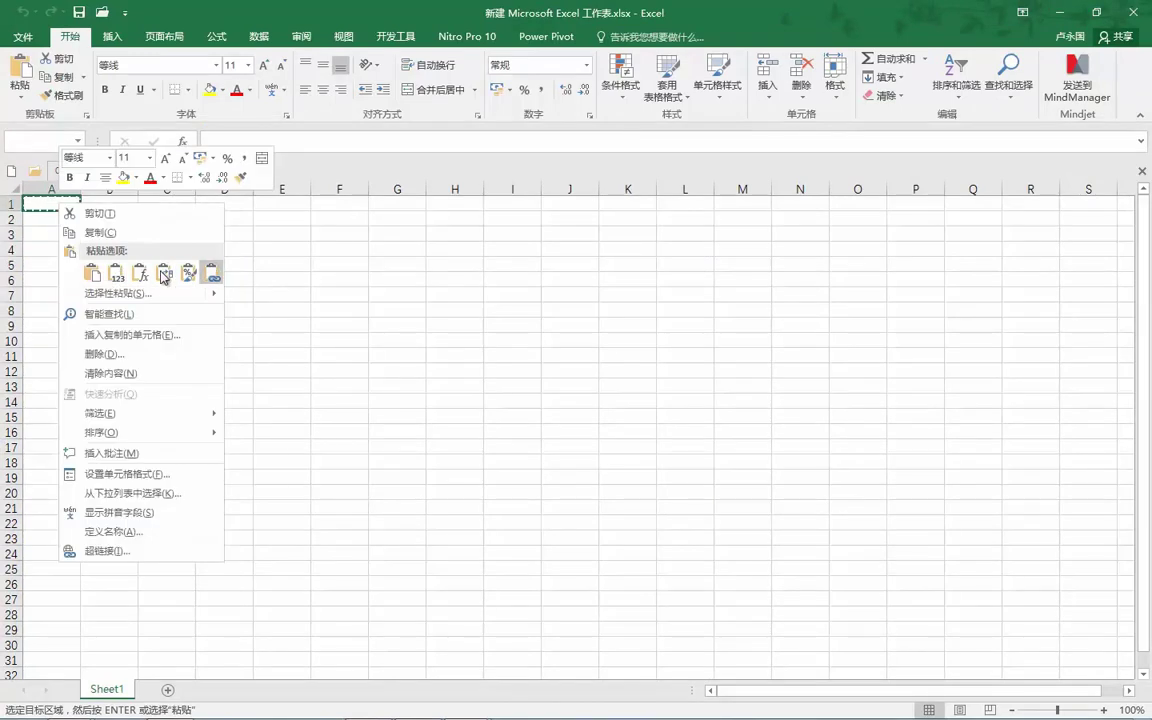
left_click(116, 270)
left_click(165, 265)
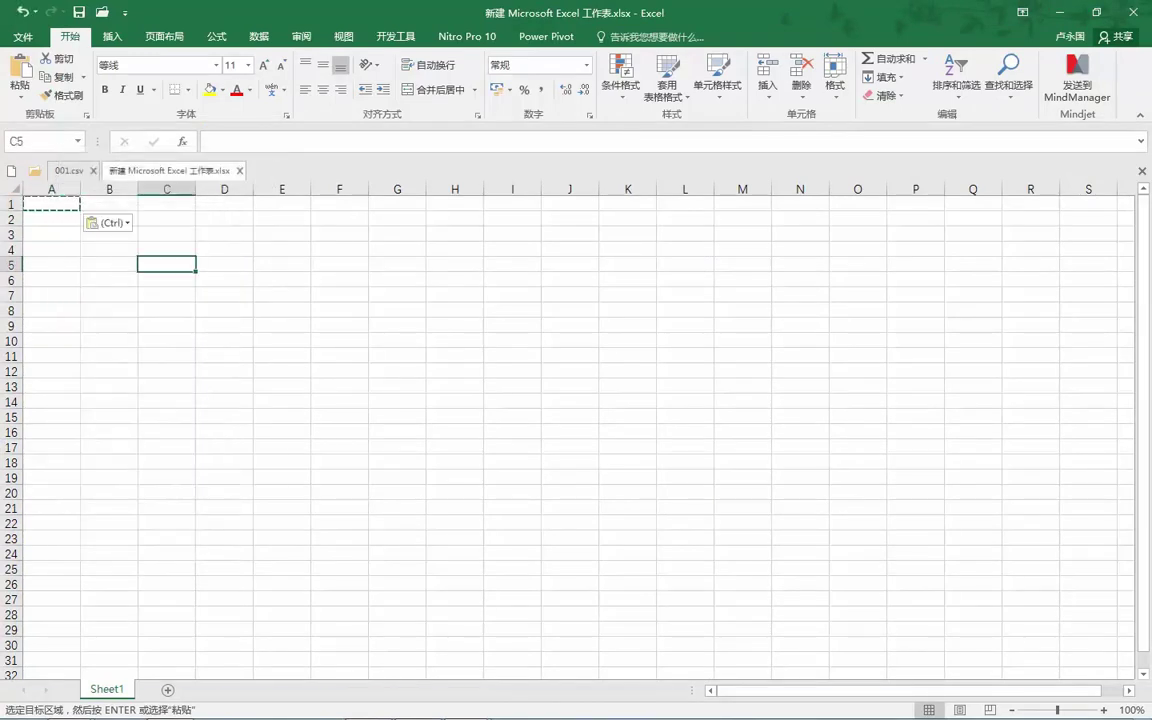
- Copy B2:C14 from 001.csv again and paste it at A1 of the new workbook
mouse_move(458, 699)
left_click(396, 633)
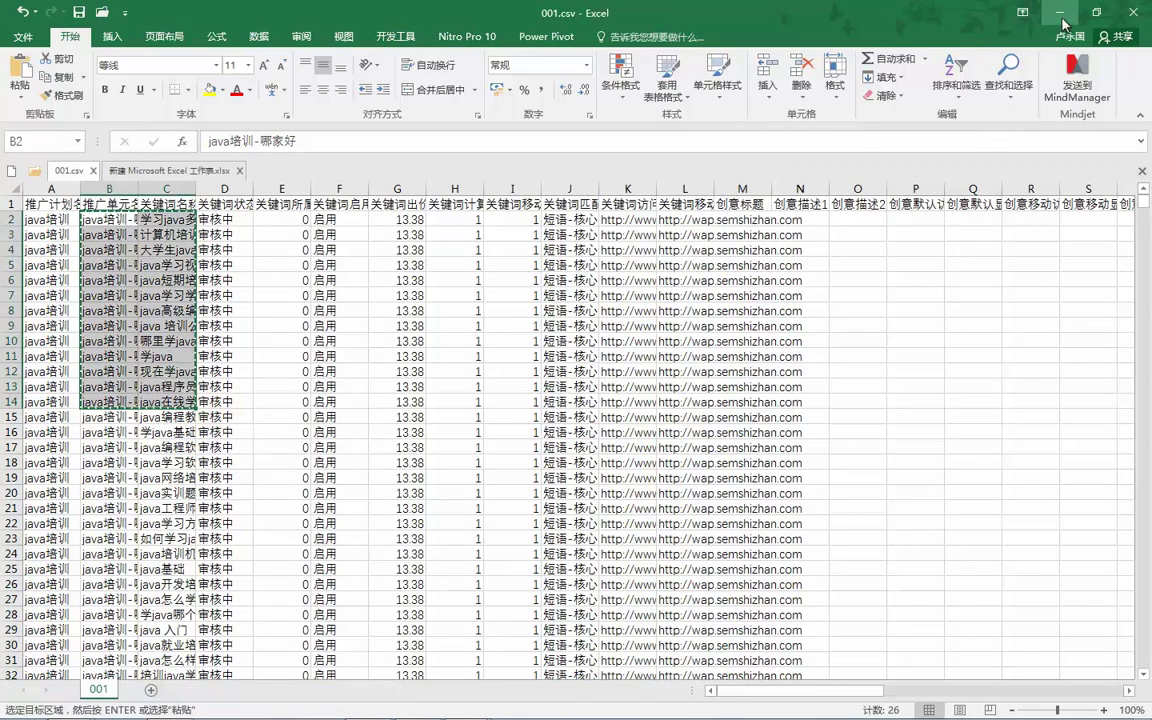
key("ctrl+Tab")
left_click(62, 205)
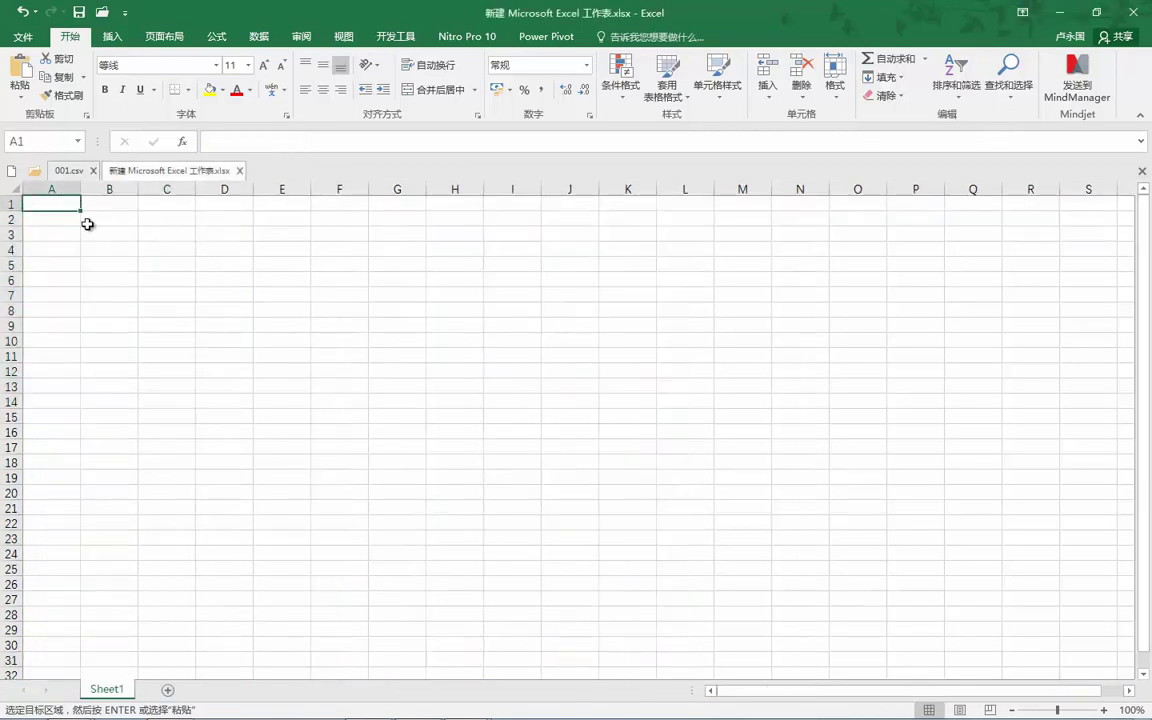
key("ctrl+v")
- Widen column B to fit the keywords and insert a blank row above the pasted data
left_click_drag(139, 190, 221, 190)
right_click(12, 204)
key("Escape")
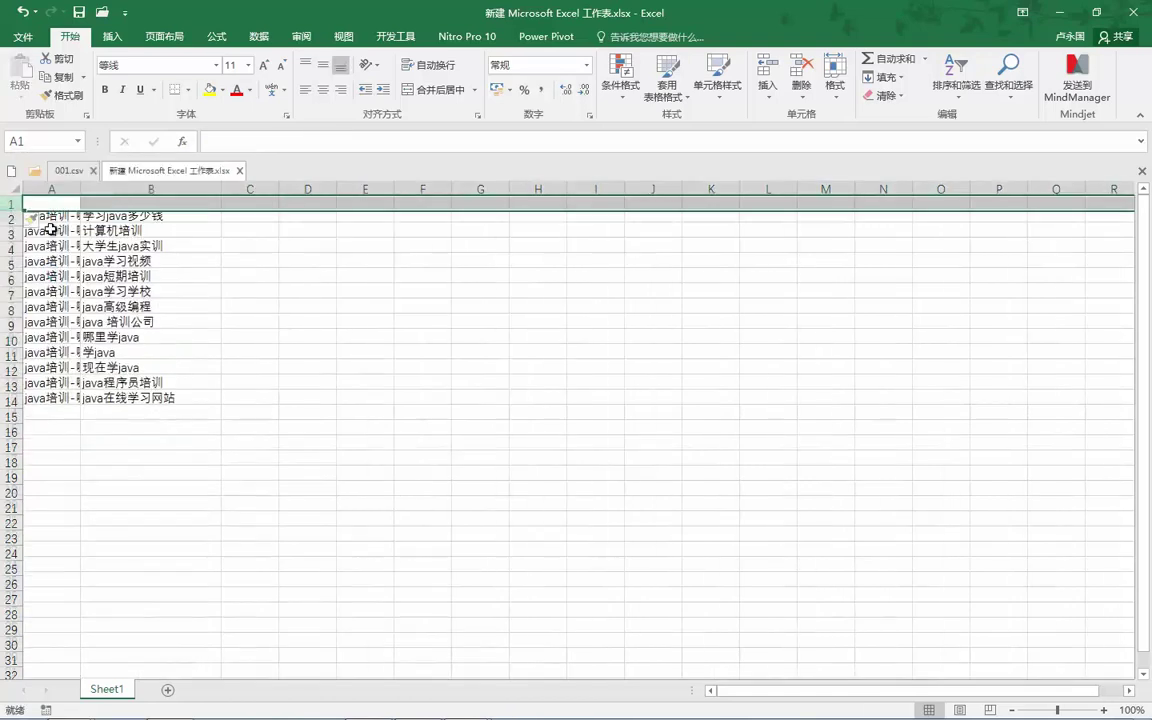
- Enter the column headers 推广单元 in A1 and 关键词 in B1
left_click(41, 204)
type("tuiguan")
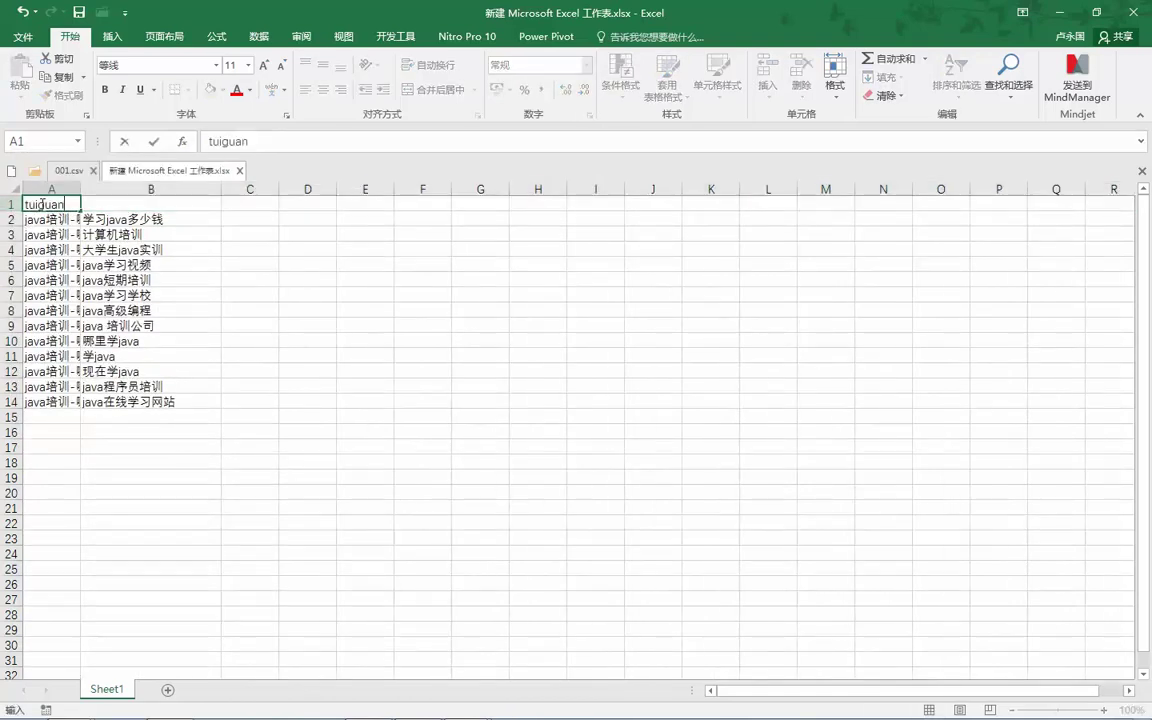
type("tuiguang")
key("space")
key("BackSpace")
key("BackSpace")
type("tuiang")
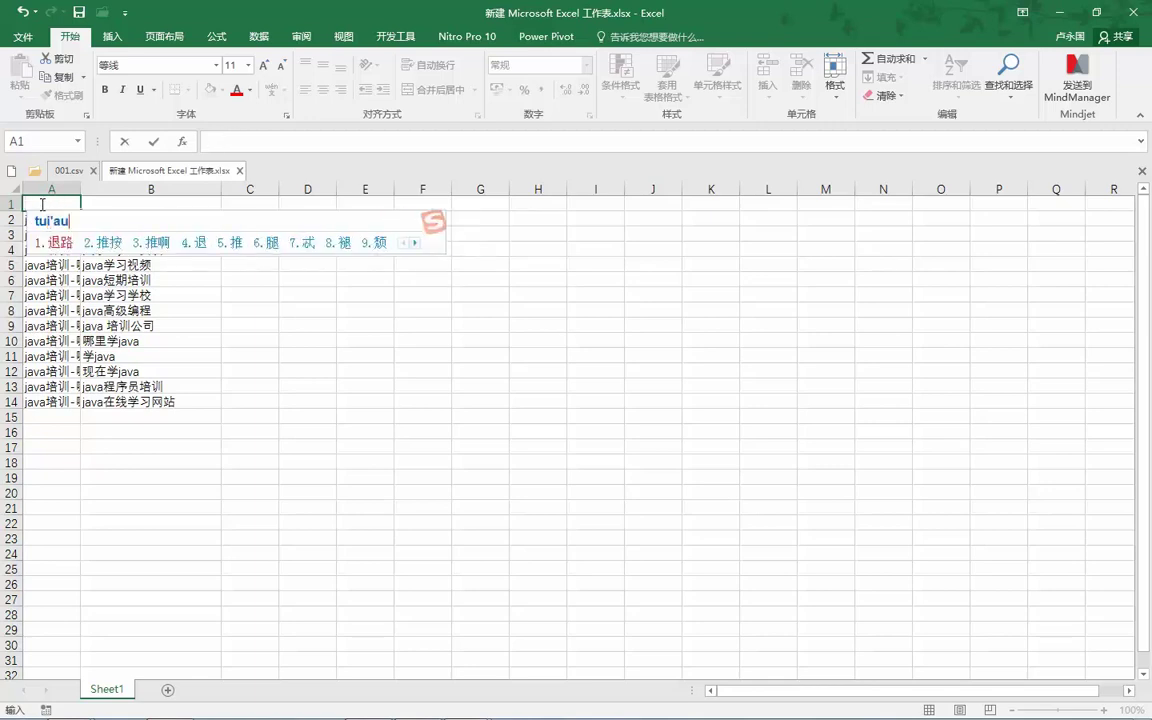
key("space")
key("BackSpace")
key("BackSpace")
type("tuiguang")
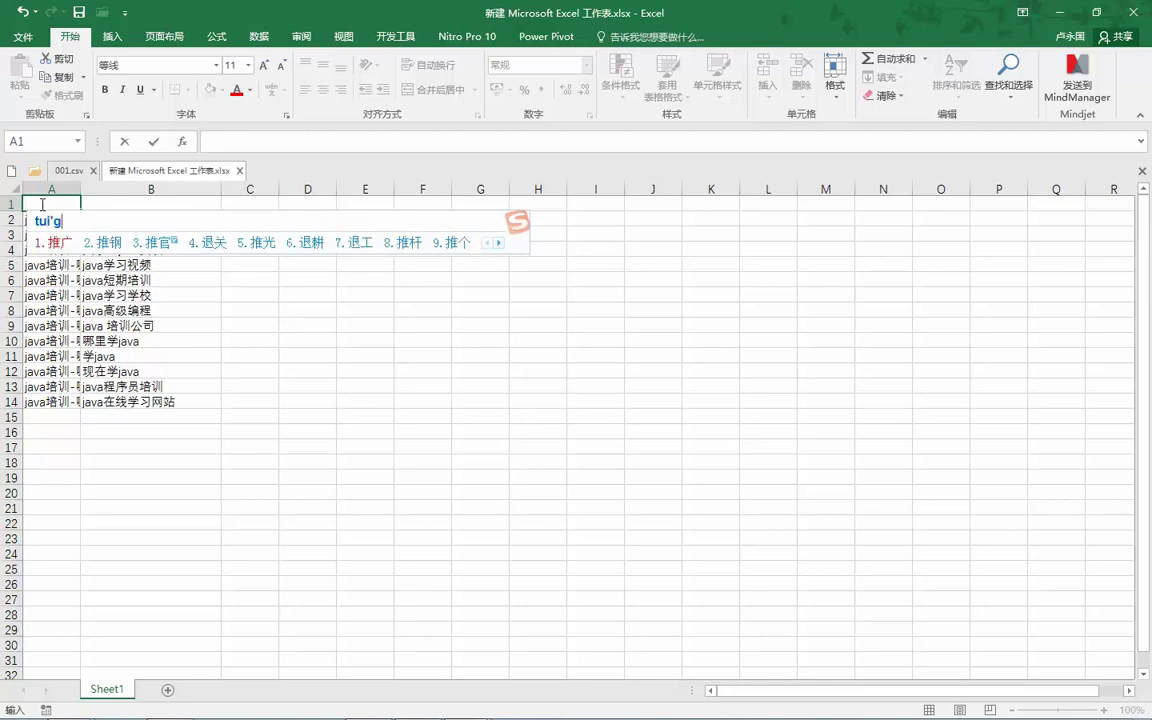
key("space")
type("danyuan")
key("space")
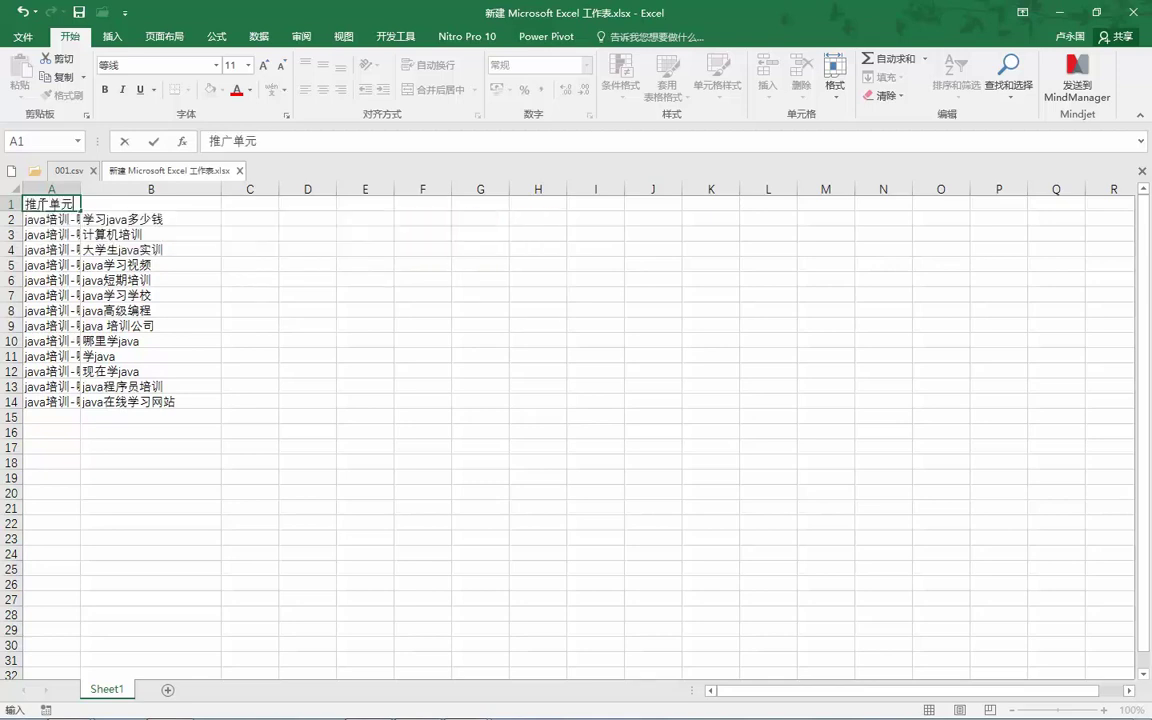
key("Tab")
type("gjc")
key("space")
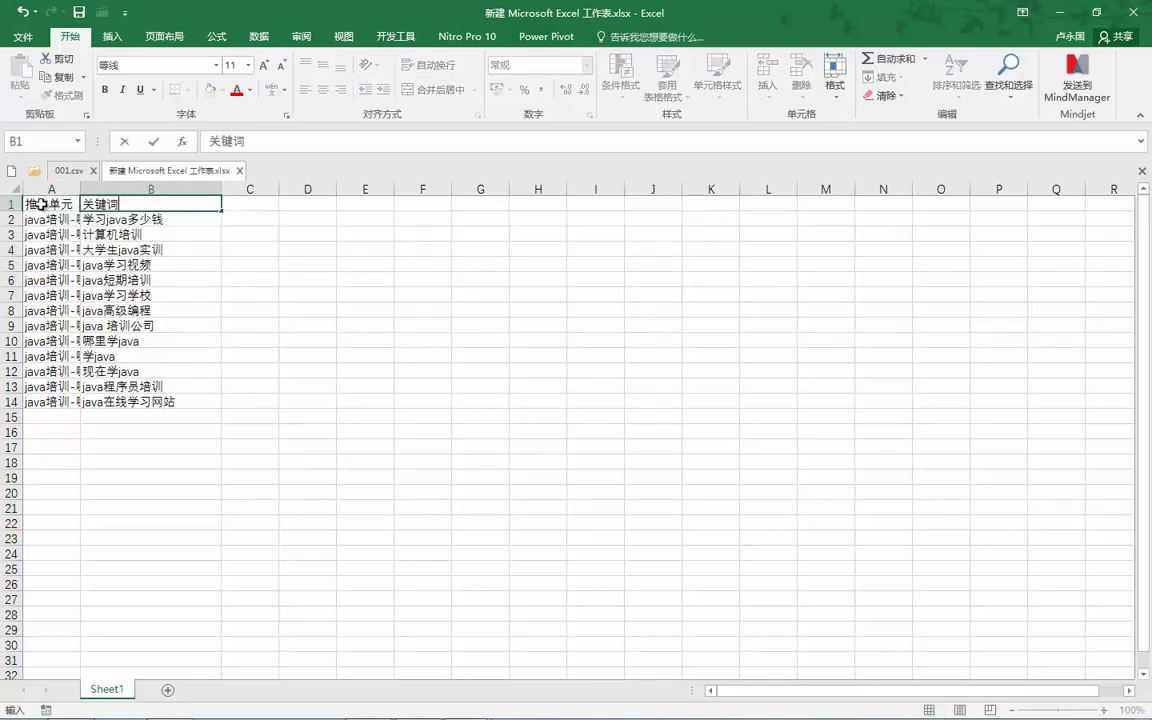
left_click(226, 203)
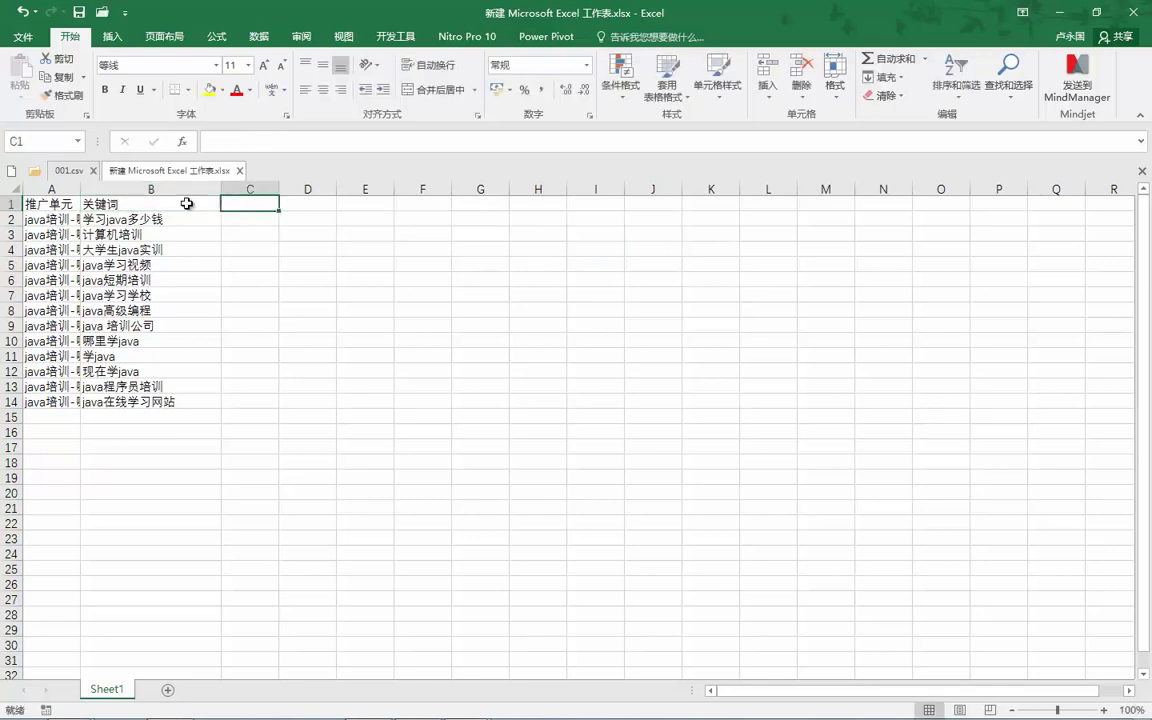
- Change the header in B1 to 启用 and enter the header 出价 in C1
left_click_drag(150, 203, 154, 401)
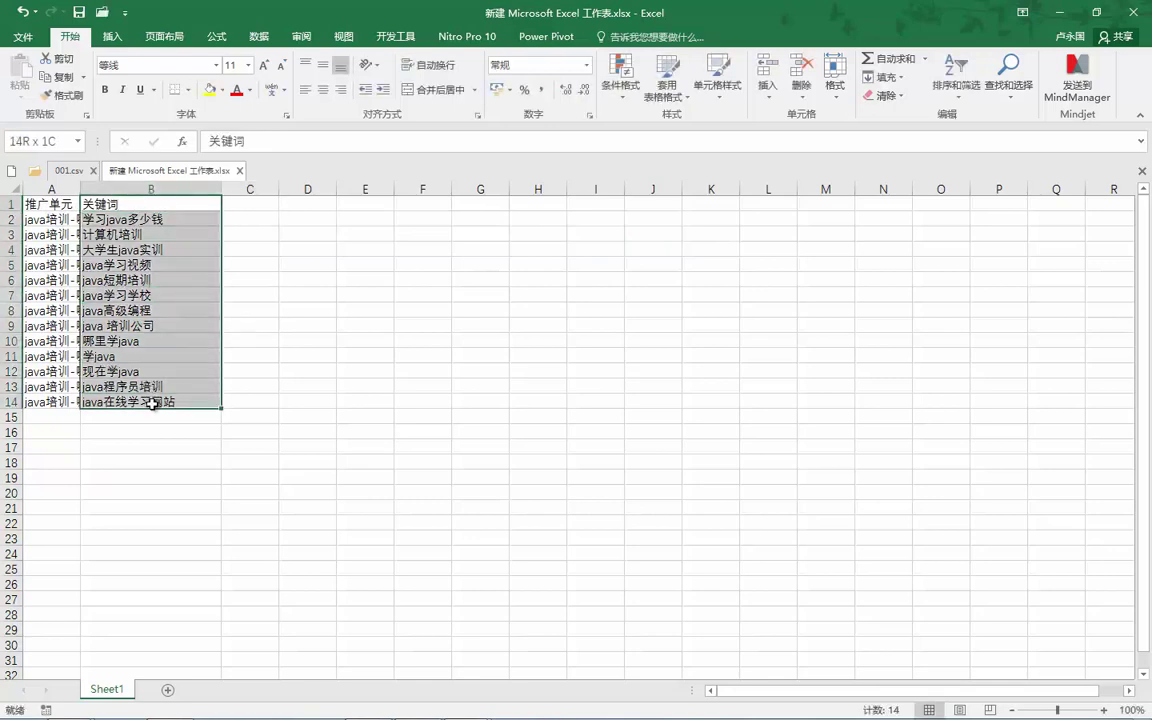
key("BackSpace")
type("qy")
key("space")
left_click(248, 200)
type("chujia")
key("space")
- Enter 1 in C2 under 出价 and fill it down column C to row 15
left_click(245, 216)
type("1")
key("Return")
left_click(265, 220)
left_click_drag(277, 225, 274, 420)
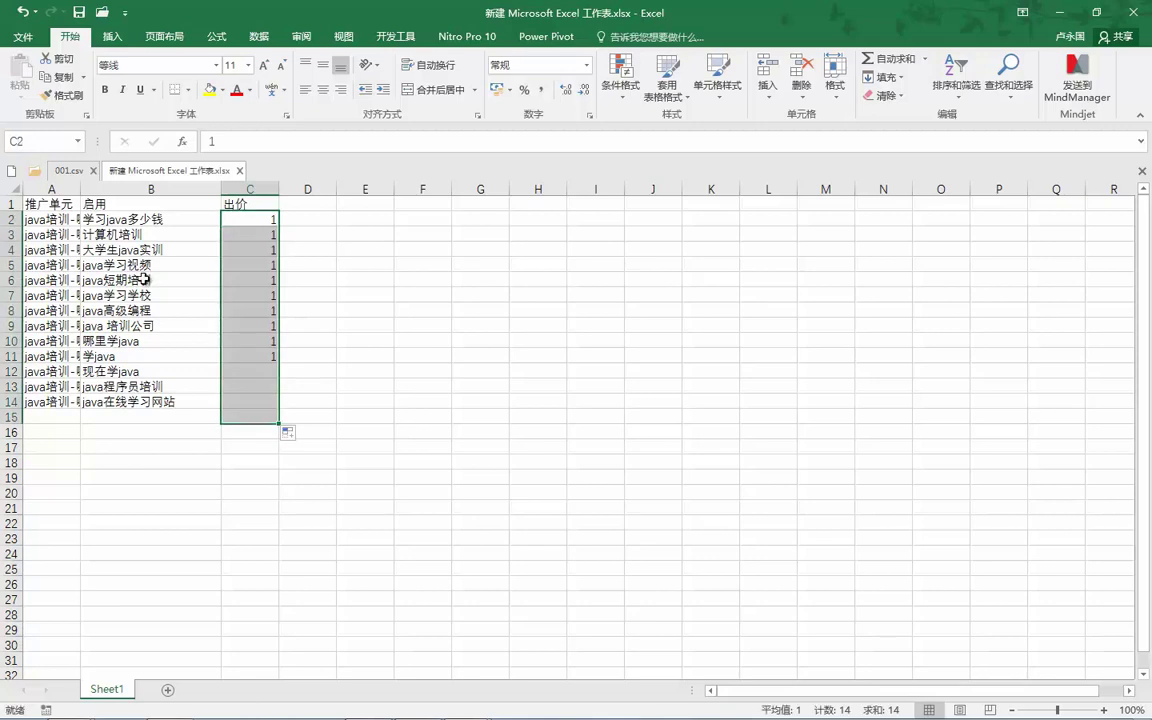
- Try to clear the old keywords in B2:B14
left_click(113, 220)
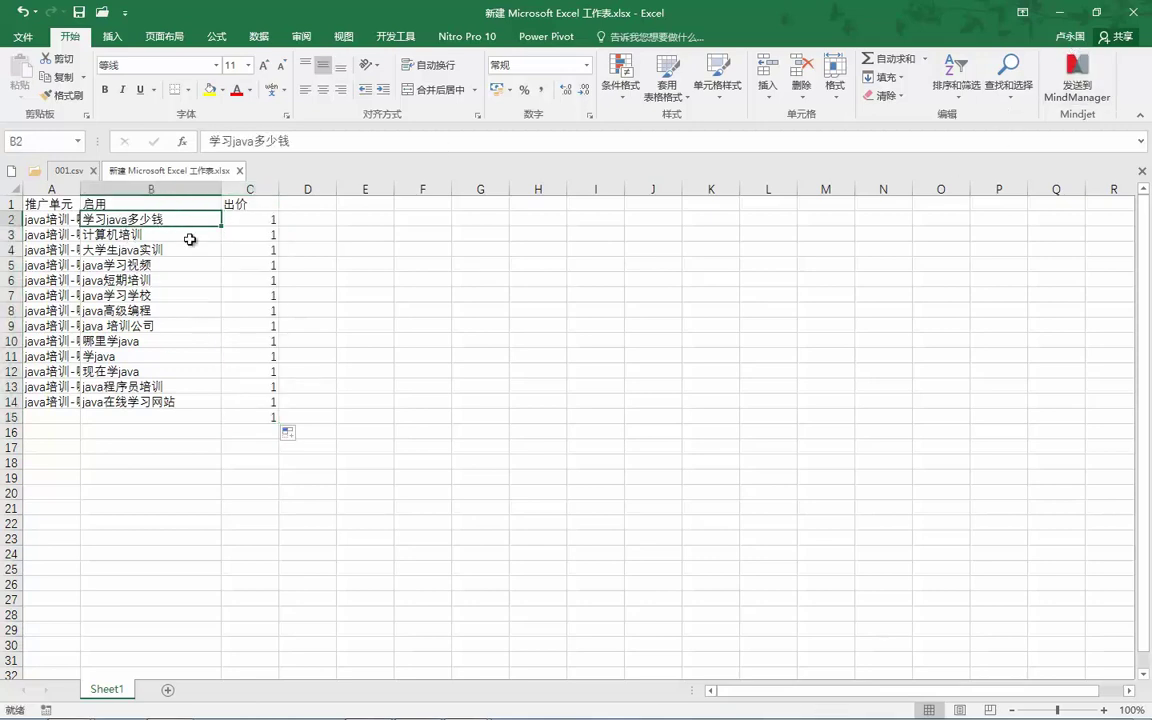
left_click_drag(176, 217, 165, 404)
key("BackSpace")
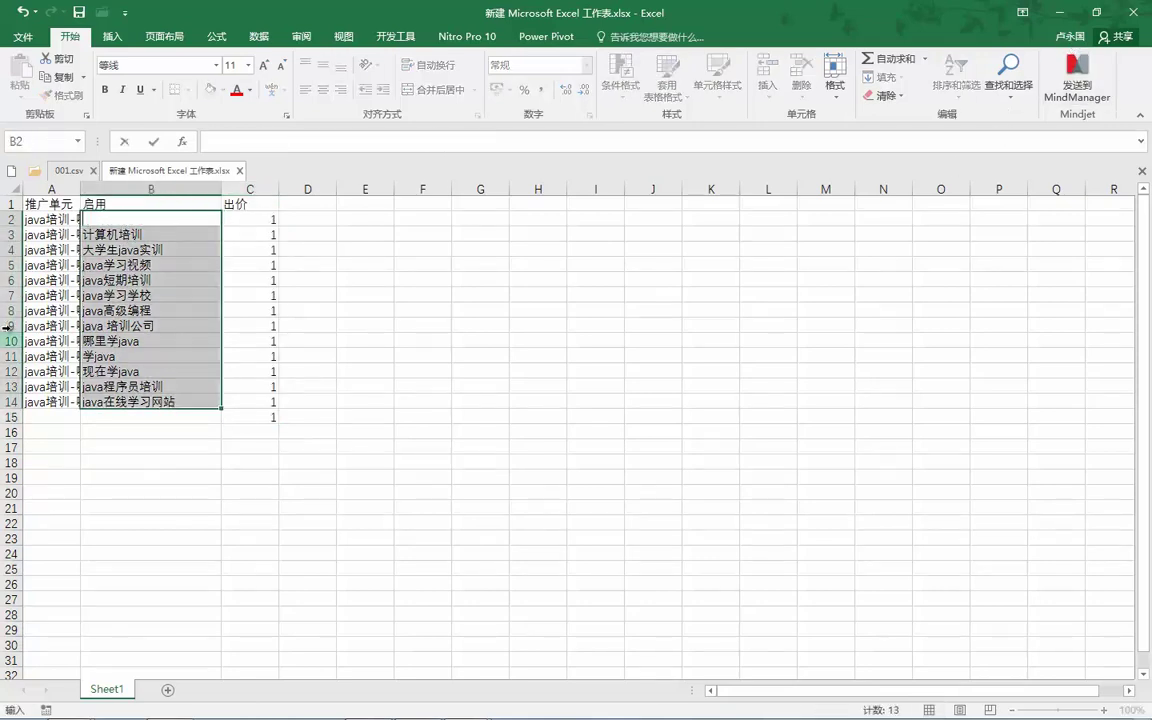
- Copy column A with the plan names from 001.csv and paste it into a new sheet of that workbook
mouse_move(465, 705)
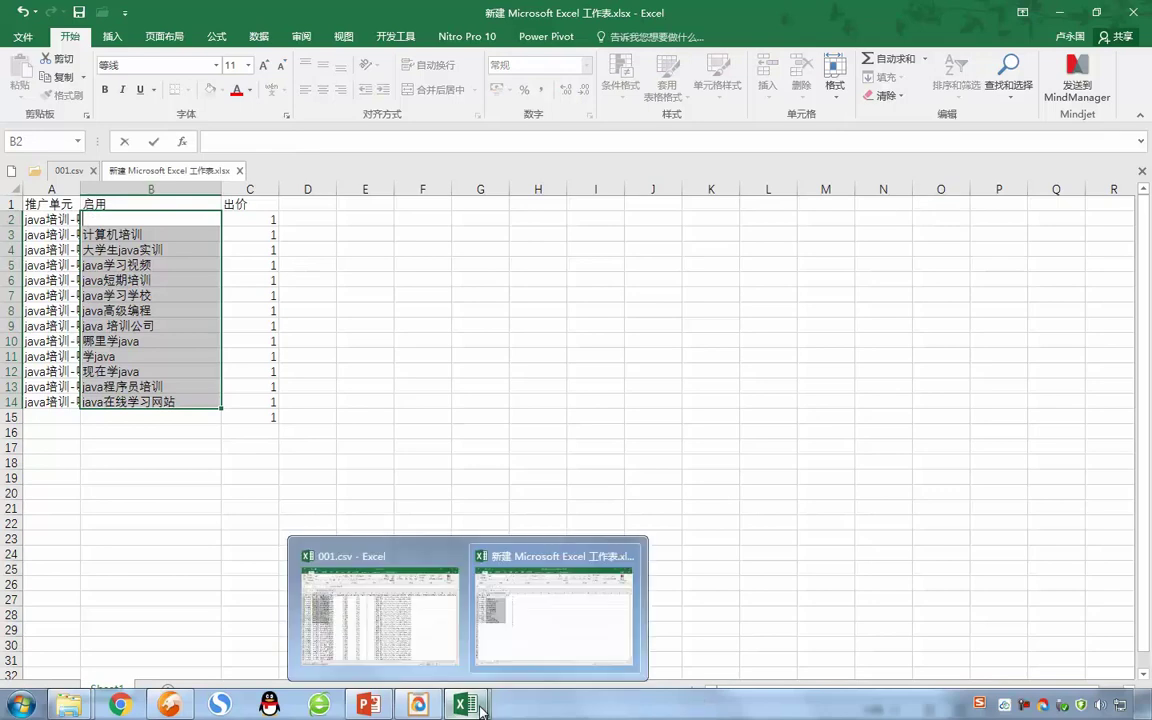
left_click(418, 558)
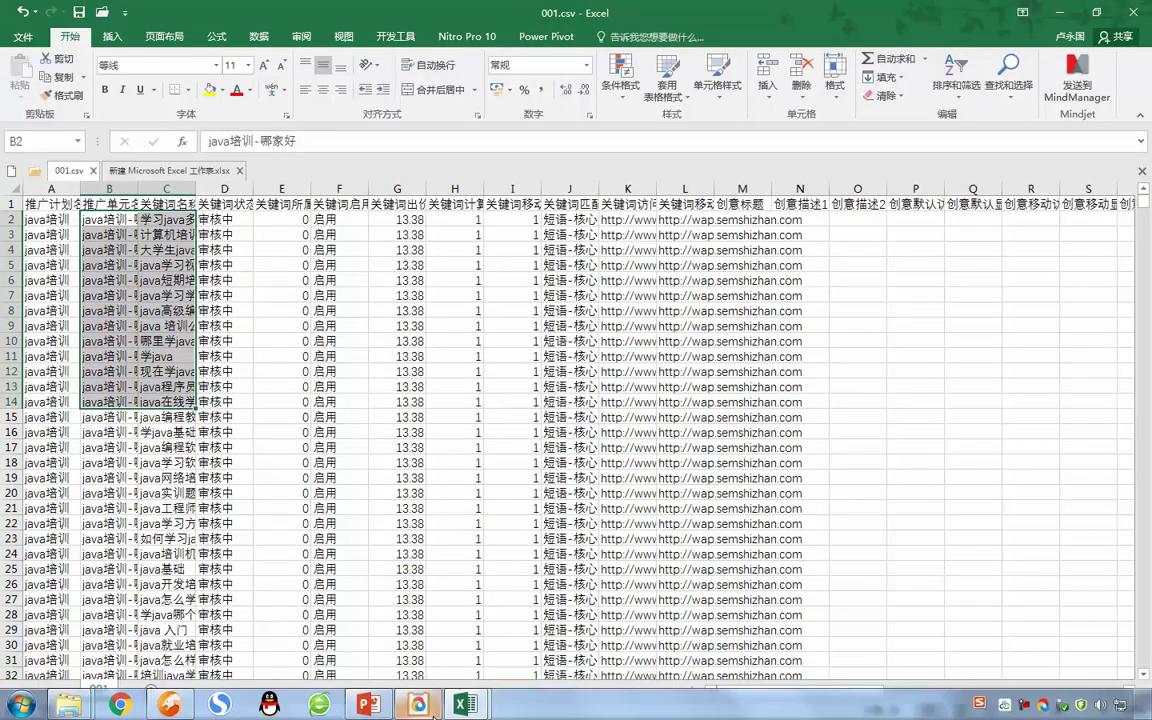
left_click(51, 189)
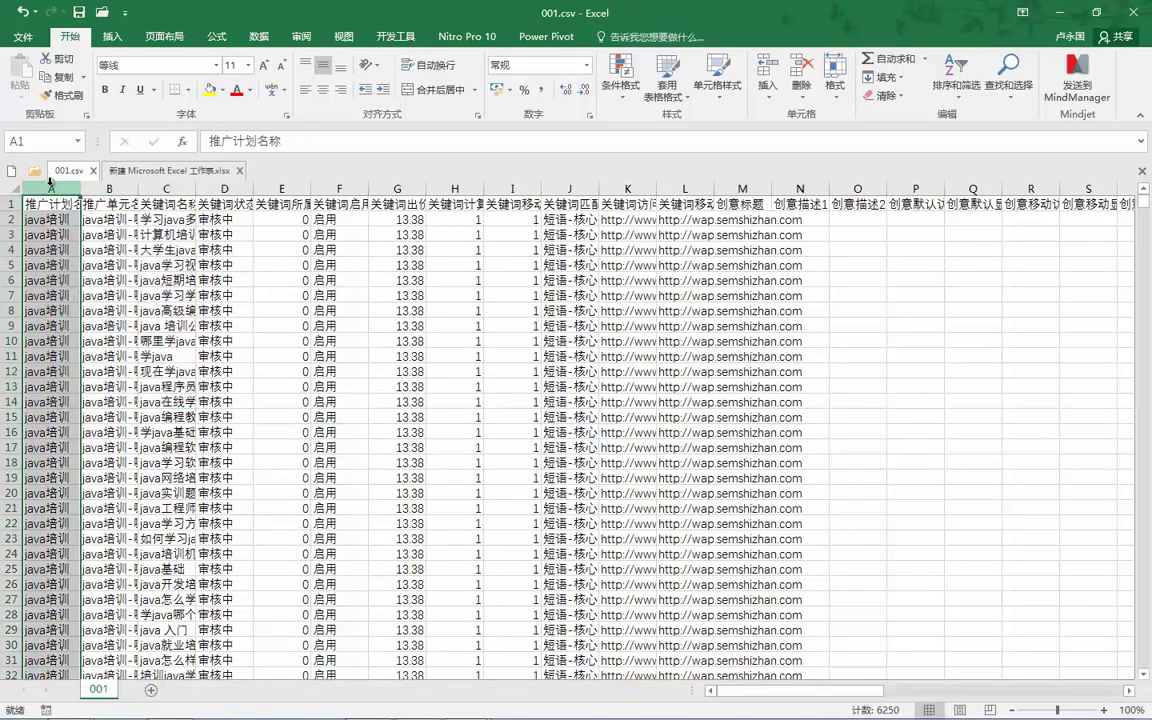
key("ctrl+c")
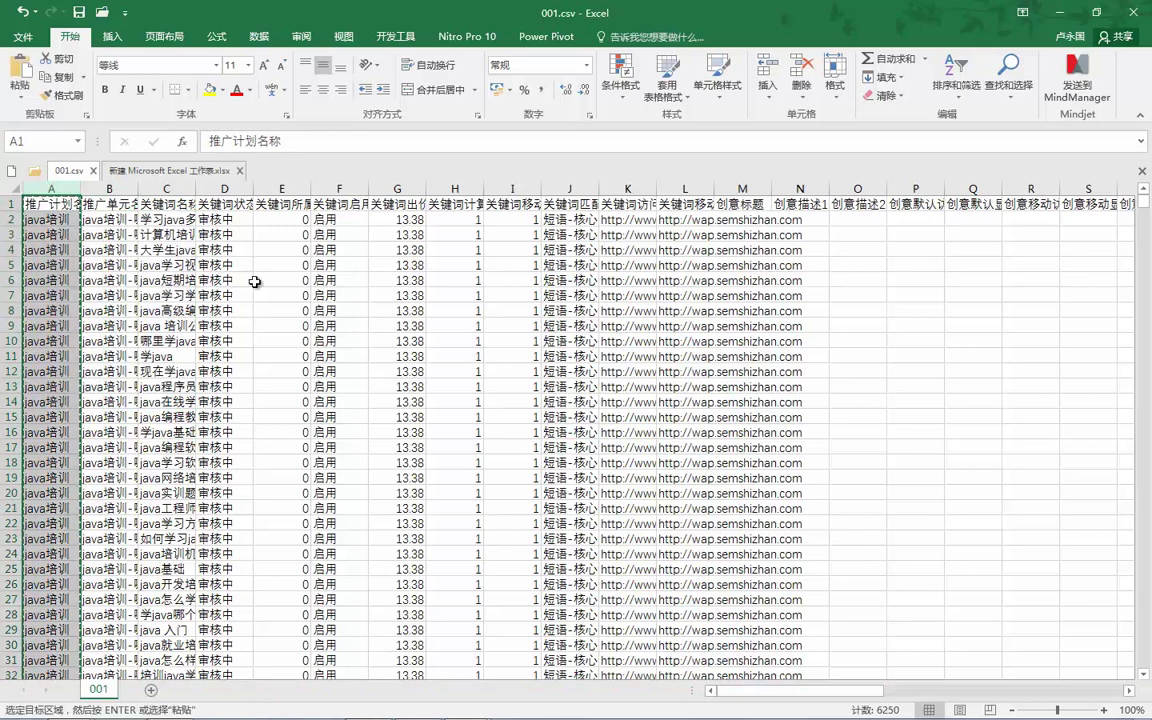
left_click(152, 692)
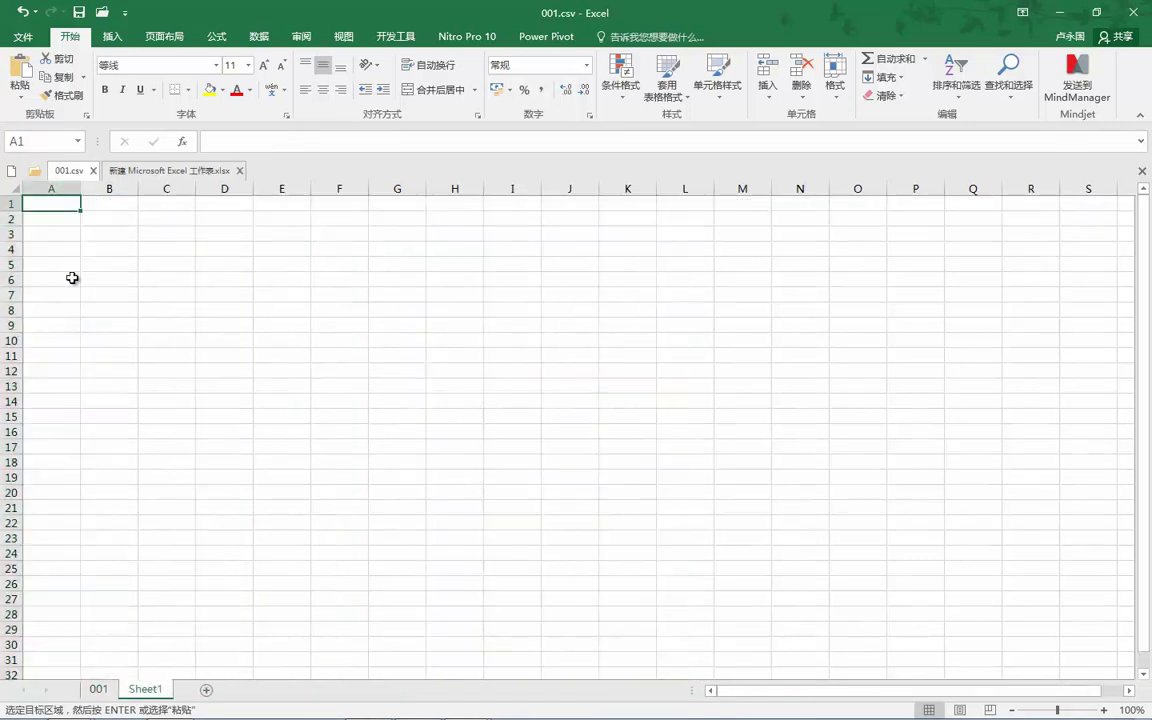
key("ctrl+v")
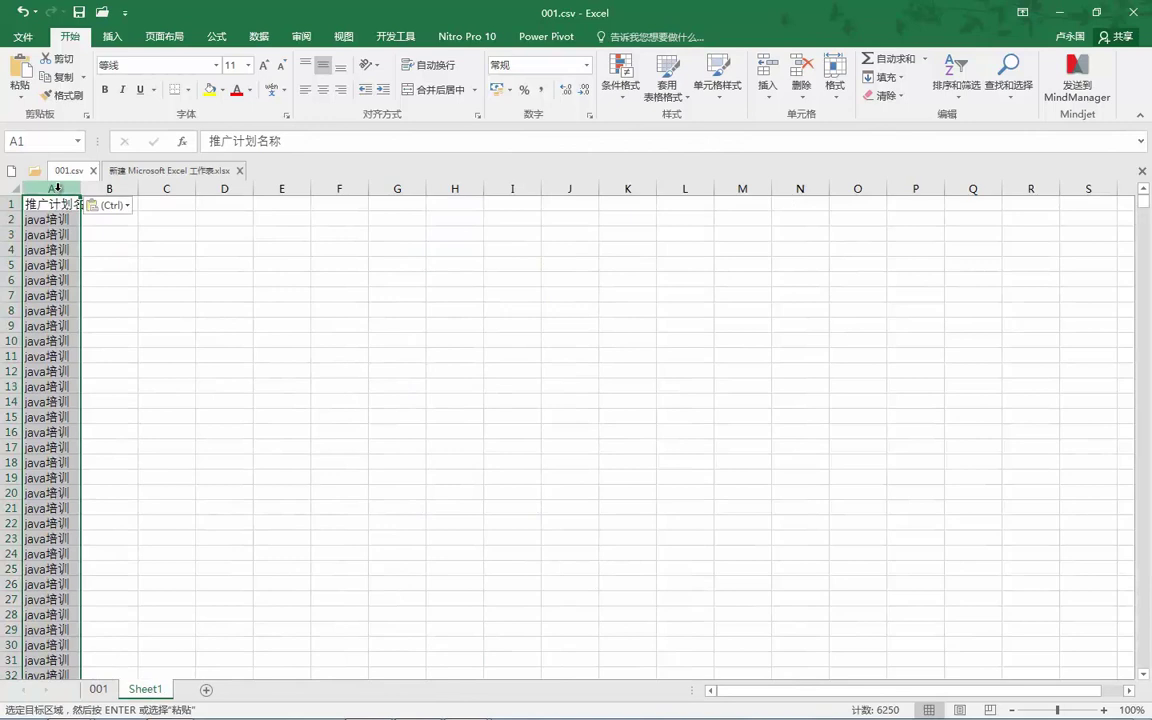
- Delete the header row of the new sheet and remove the duplicate values from column A
right_click(12, 204)
left_click(57, 337)
left_click(51, 188)
right_click(58, 190)
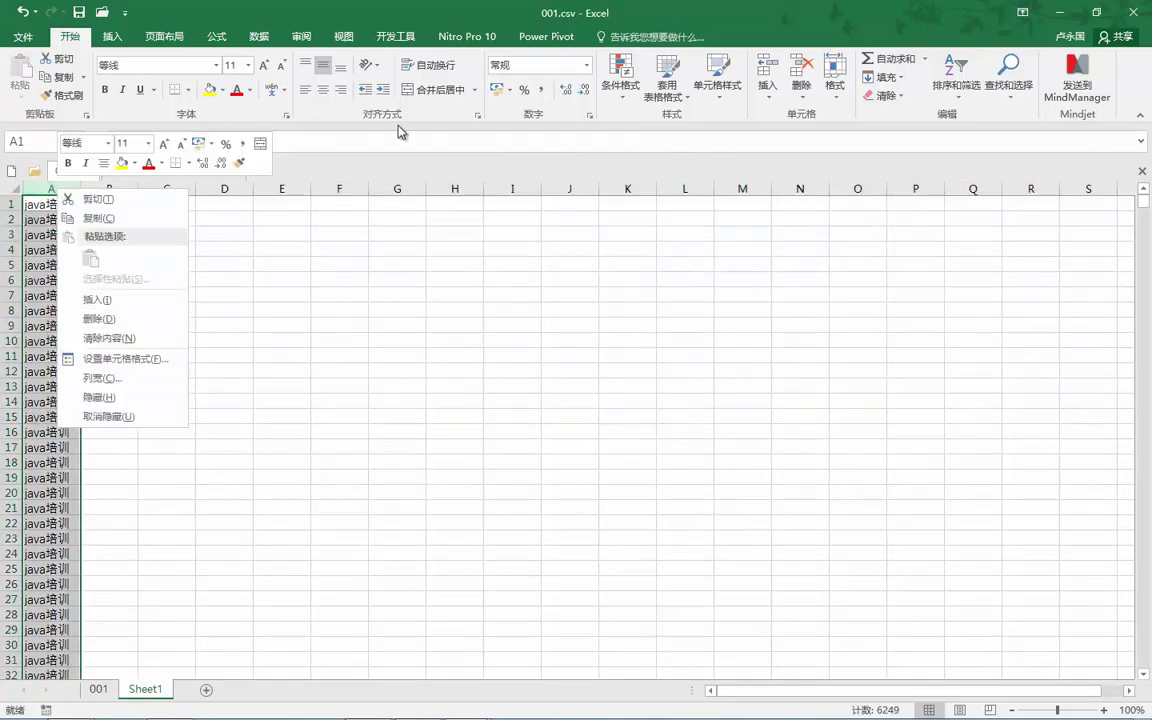
left_click(301, 37)
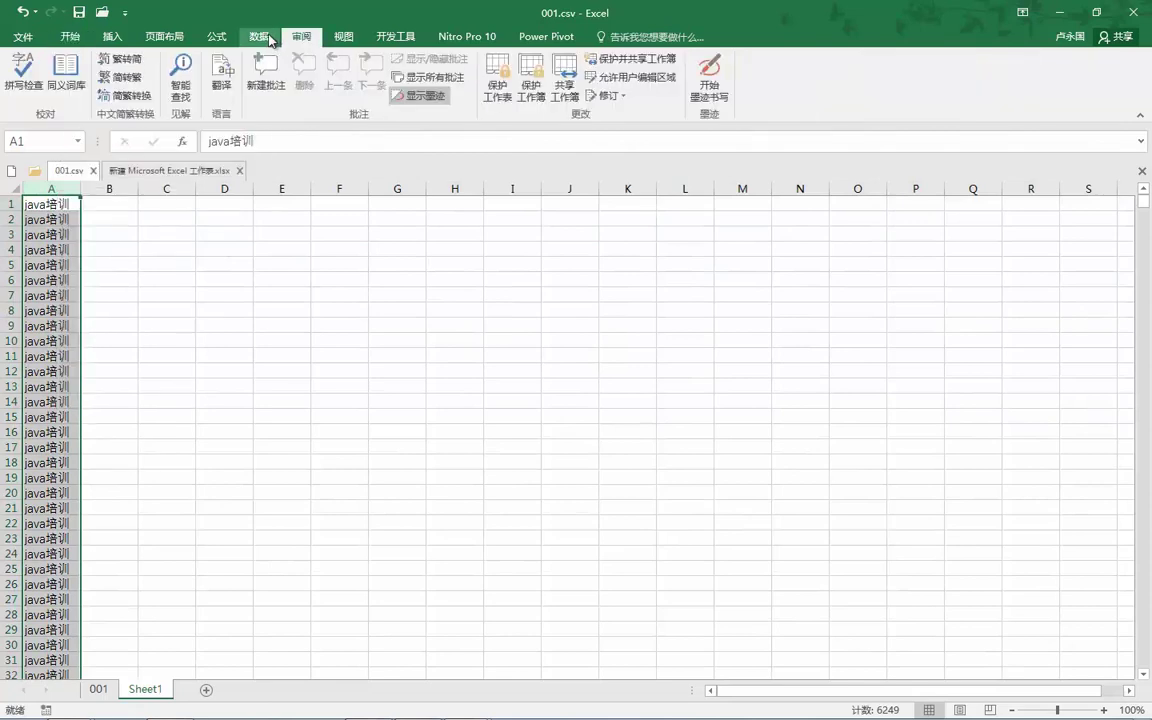
left_click(259, 36)
left_click(713, 75)
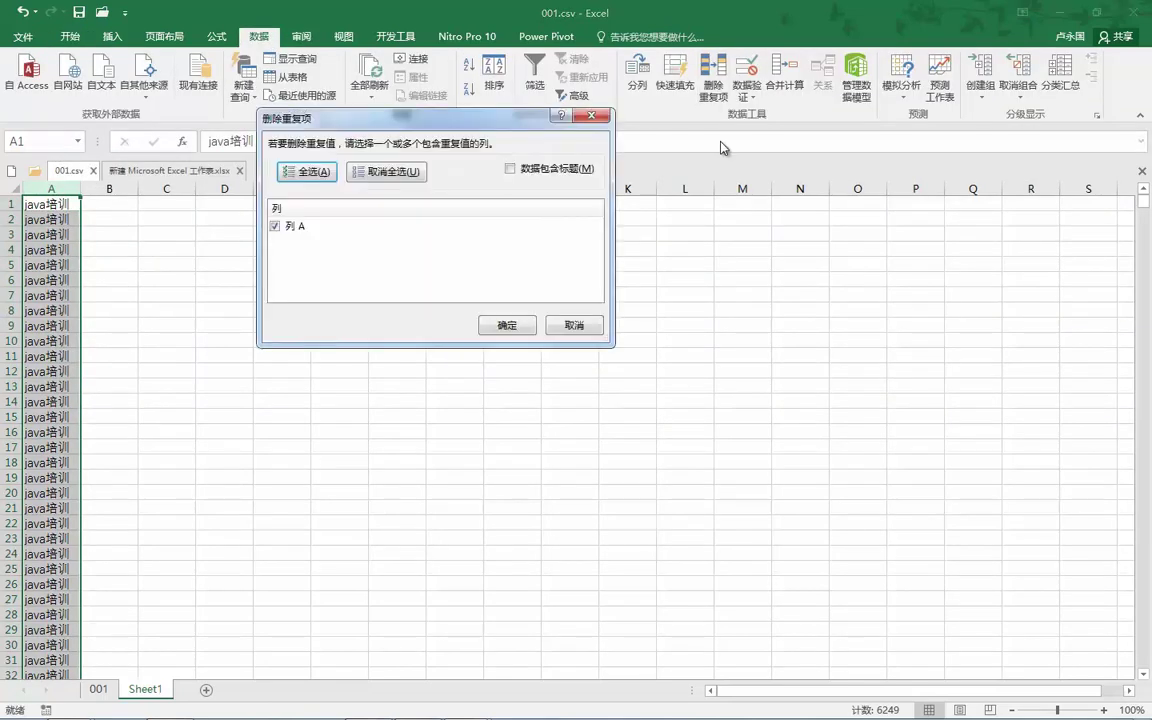
left_click(505, 326)
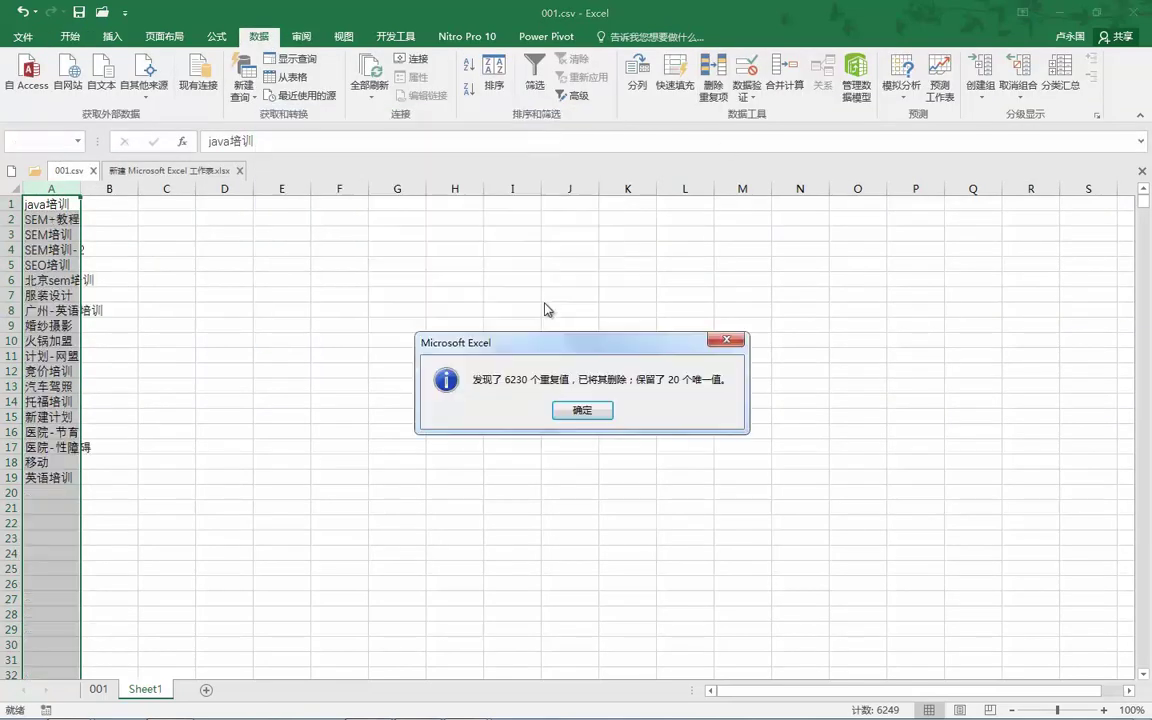
left_click(581, 411)
- Copy the de-duplicated names in A1:A19 and paste them at A2 of the 新建 Microsoft Excel 工作表.xlsx workbook
left_click_drag(22, 201, 66, 473)
key("ctrl+c")
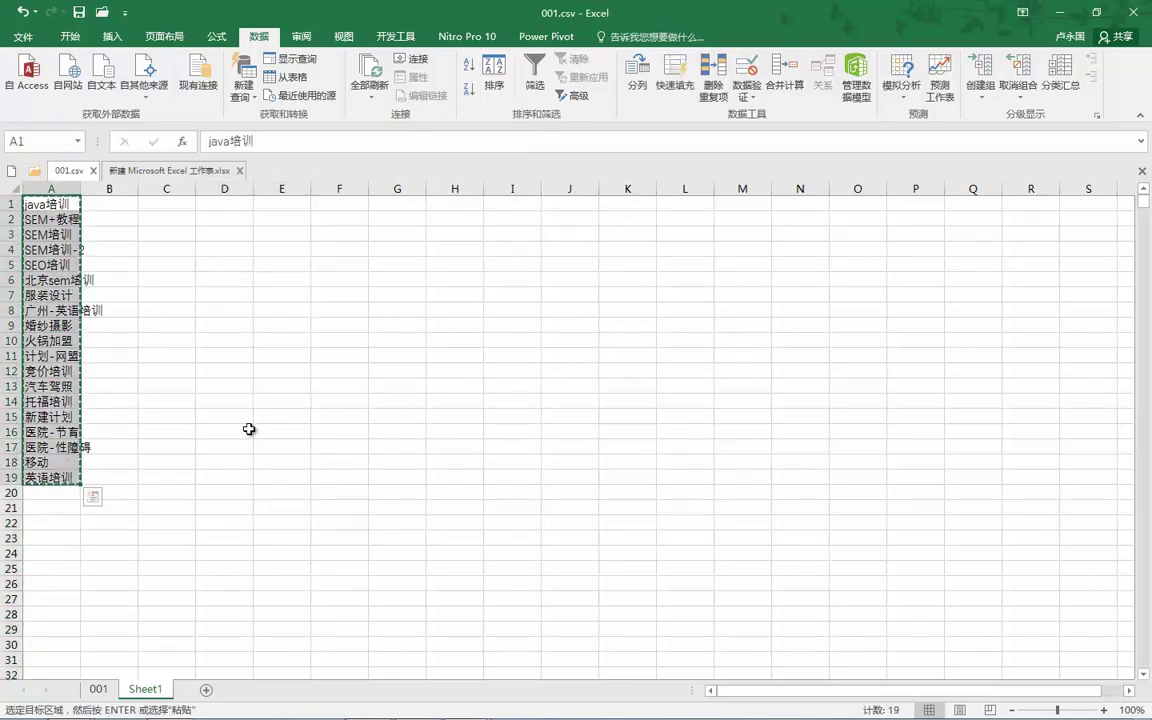
mouse_move(470, 704)
left_click(507, 622)
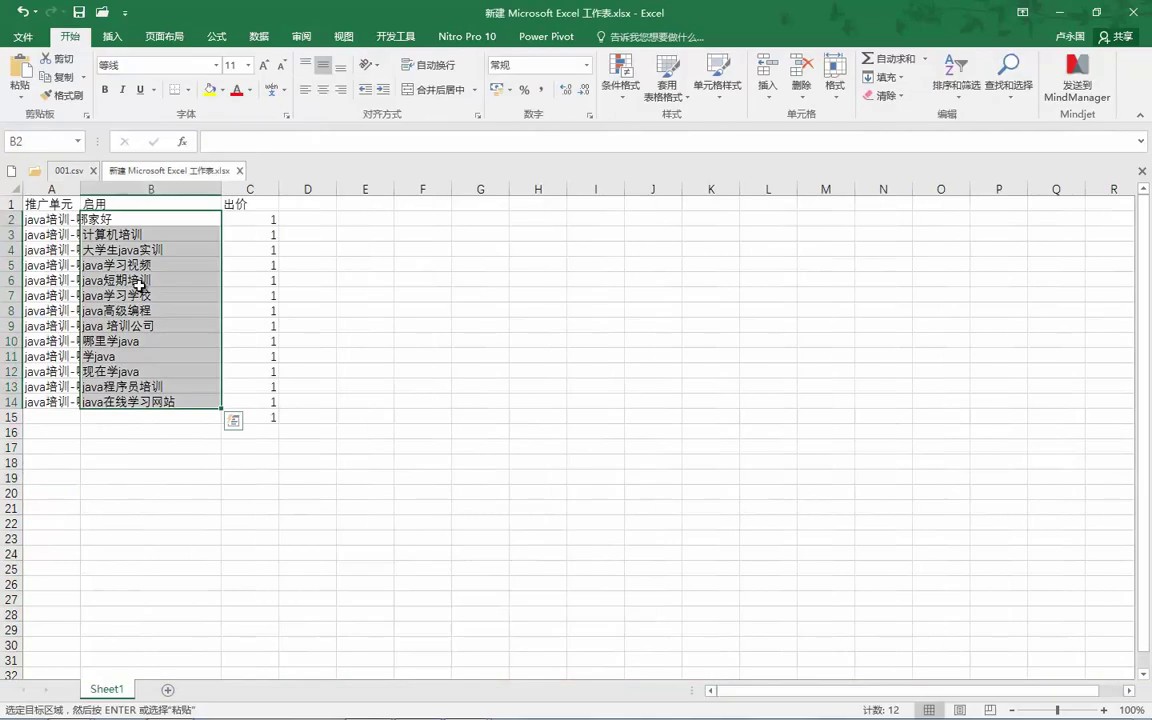
left_click(64, 219)
key("ctrl+v")
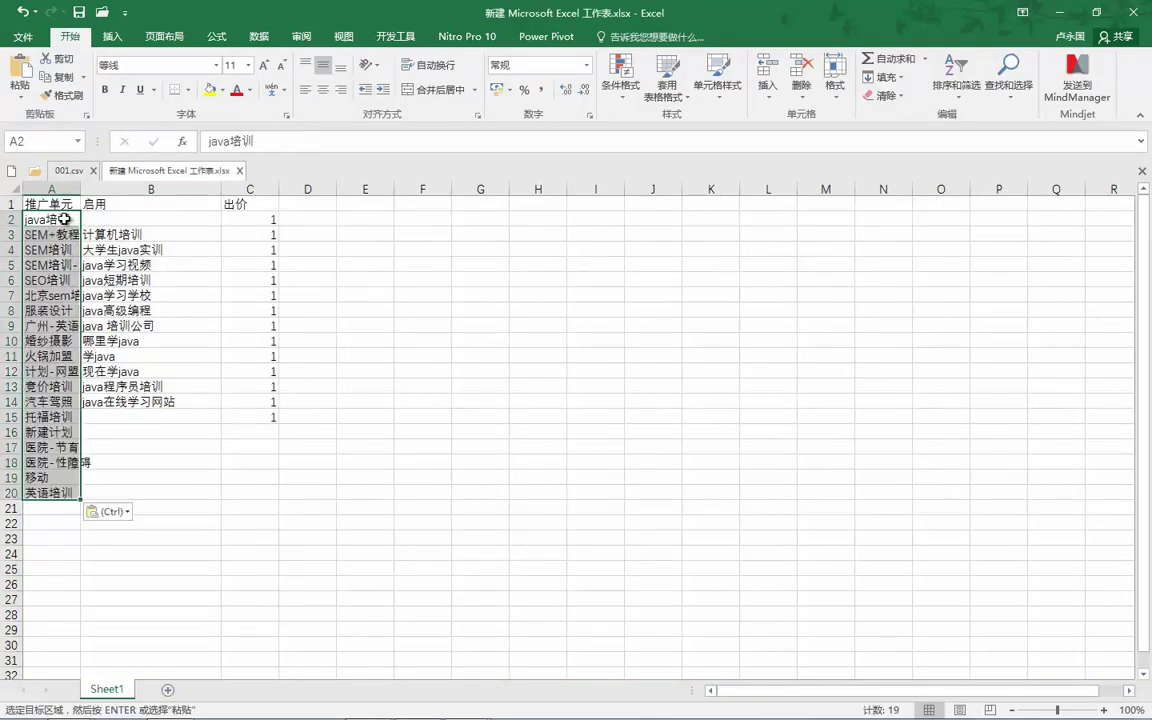
- Fill 启用 down column B and the bid of 1 down column C to row 20
left_click(112, 205)
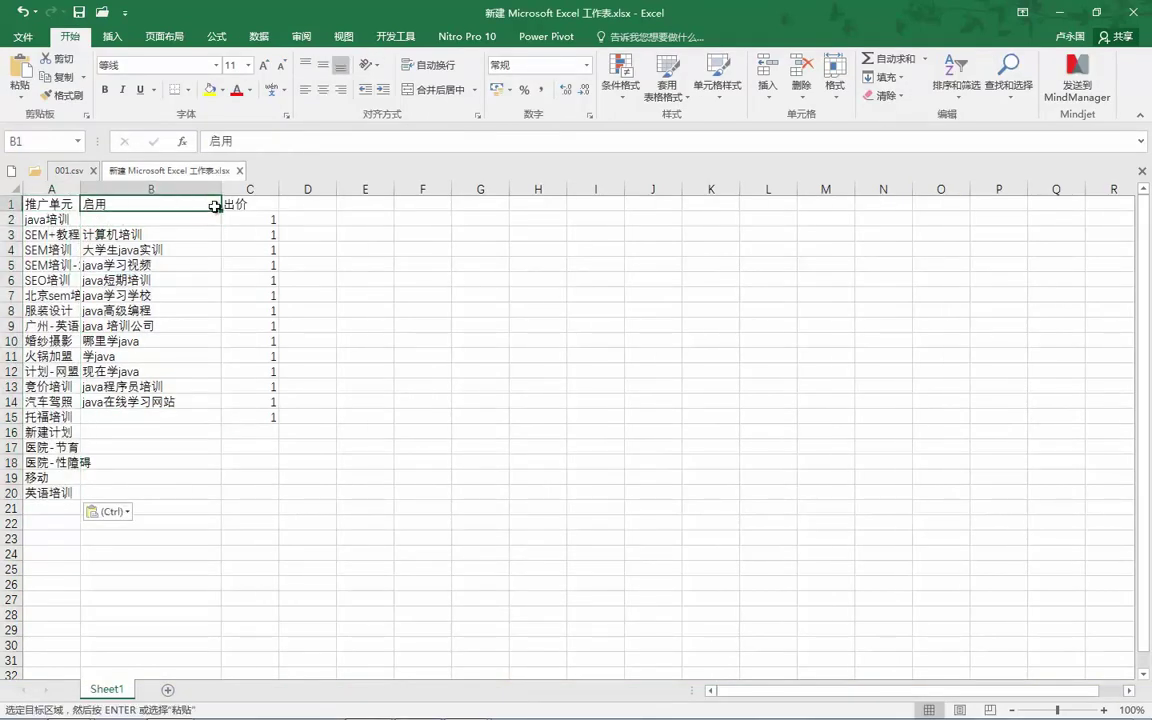
left_click_drag(222, 210, 224, 214)
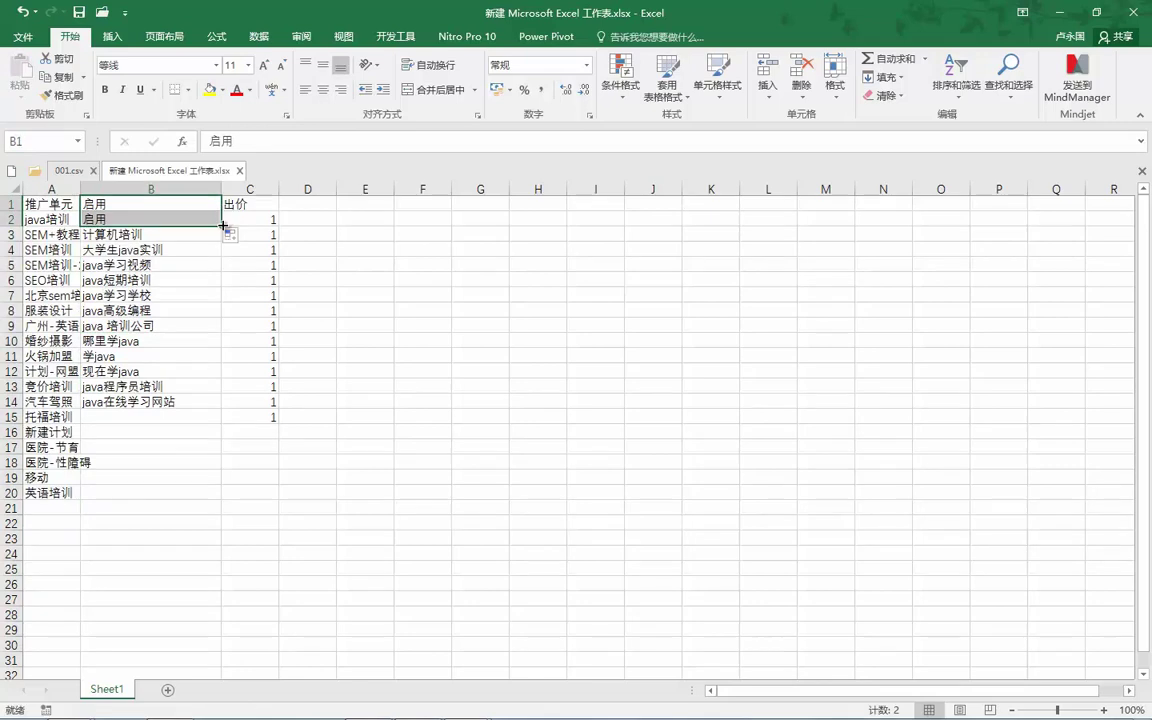
double_click(223, 224)
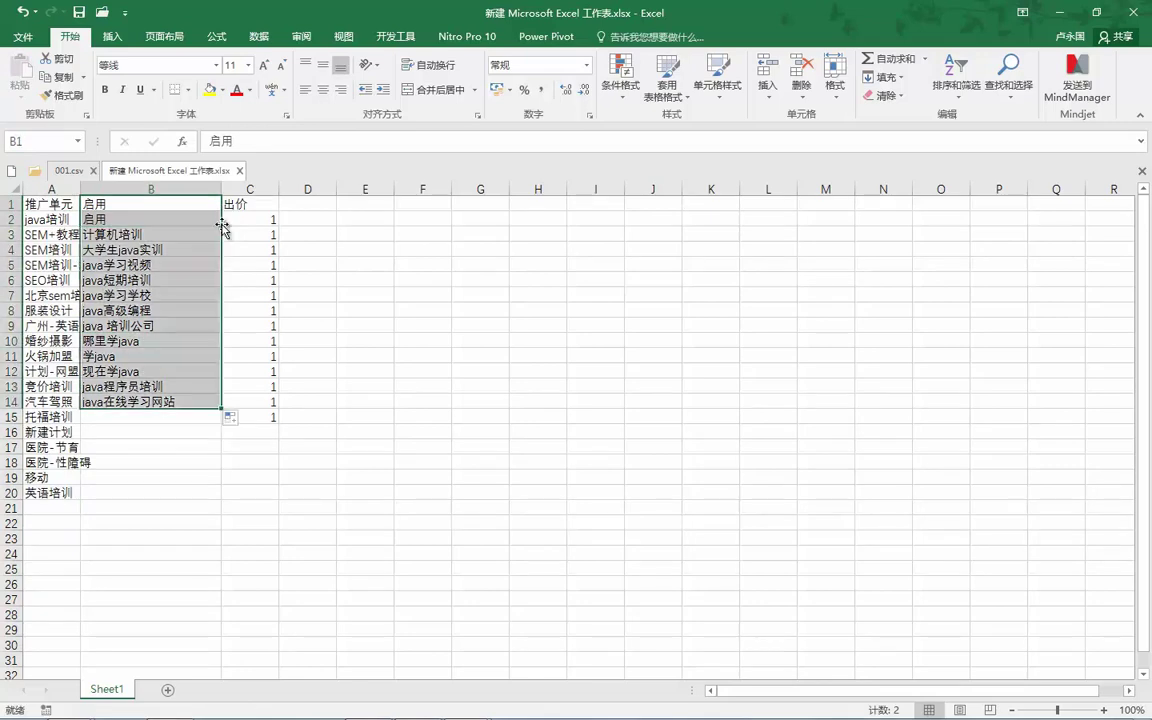
double_click(222, 409)
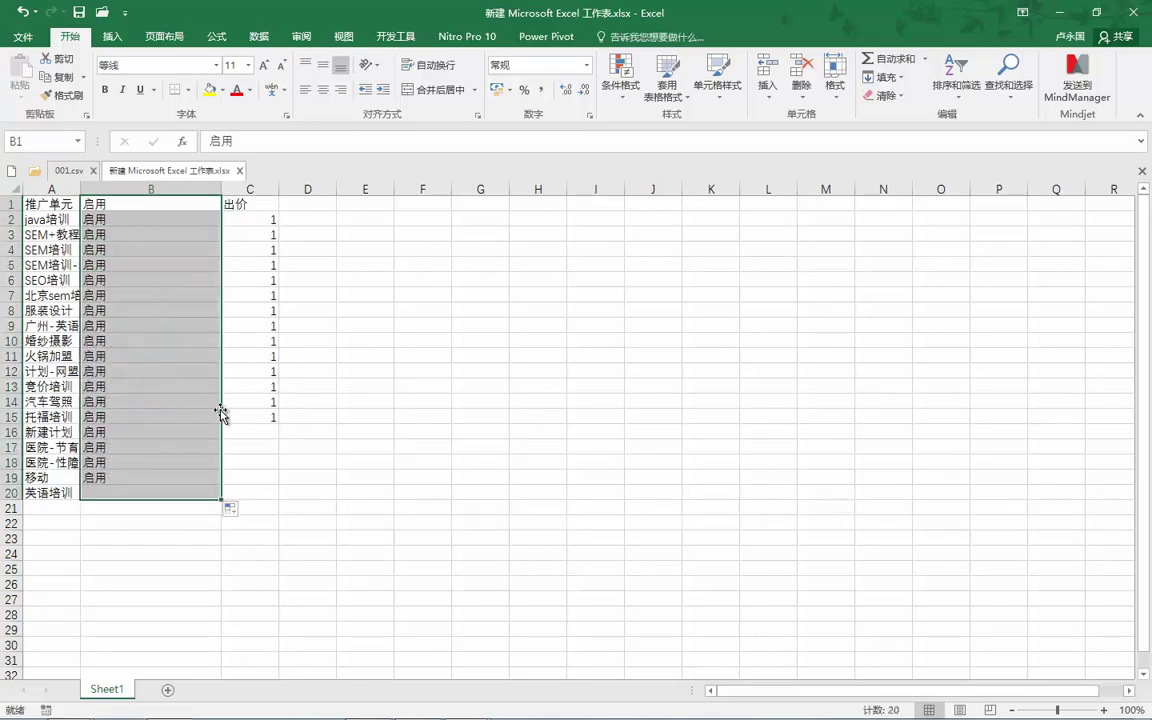
left_click(276, 419)
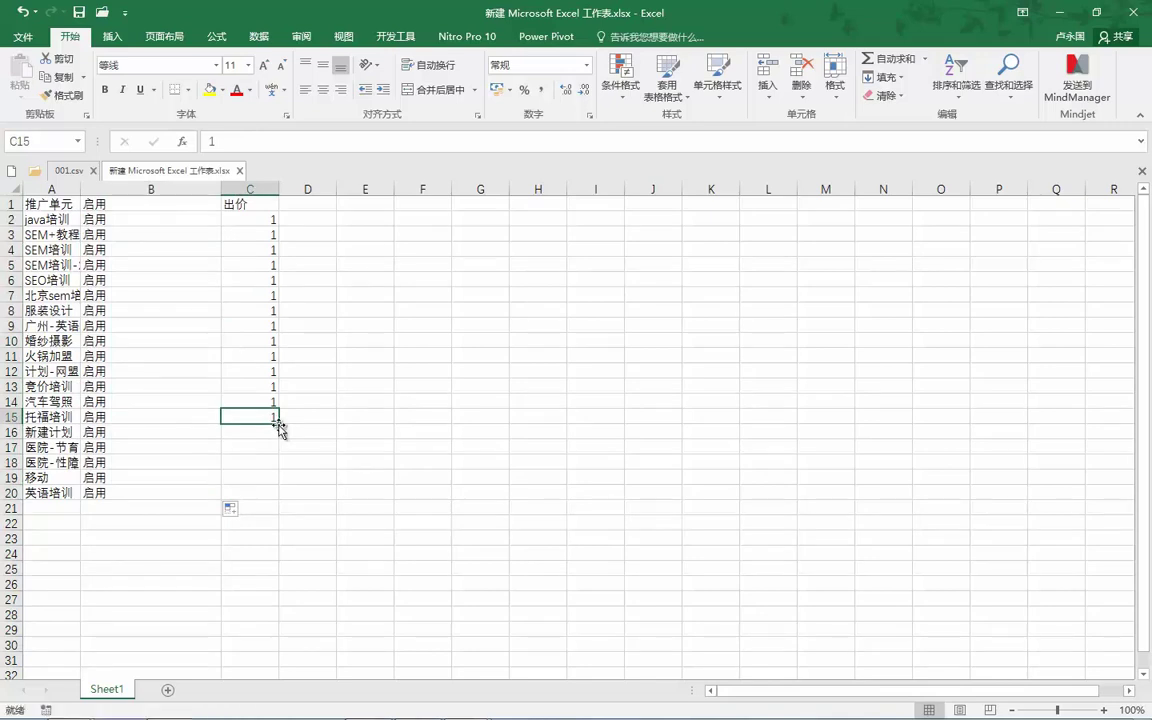
double_click(279, 427)
- Delete the header row above the unit data
left_click(27, 205)
left_click(35, 220)
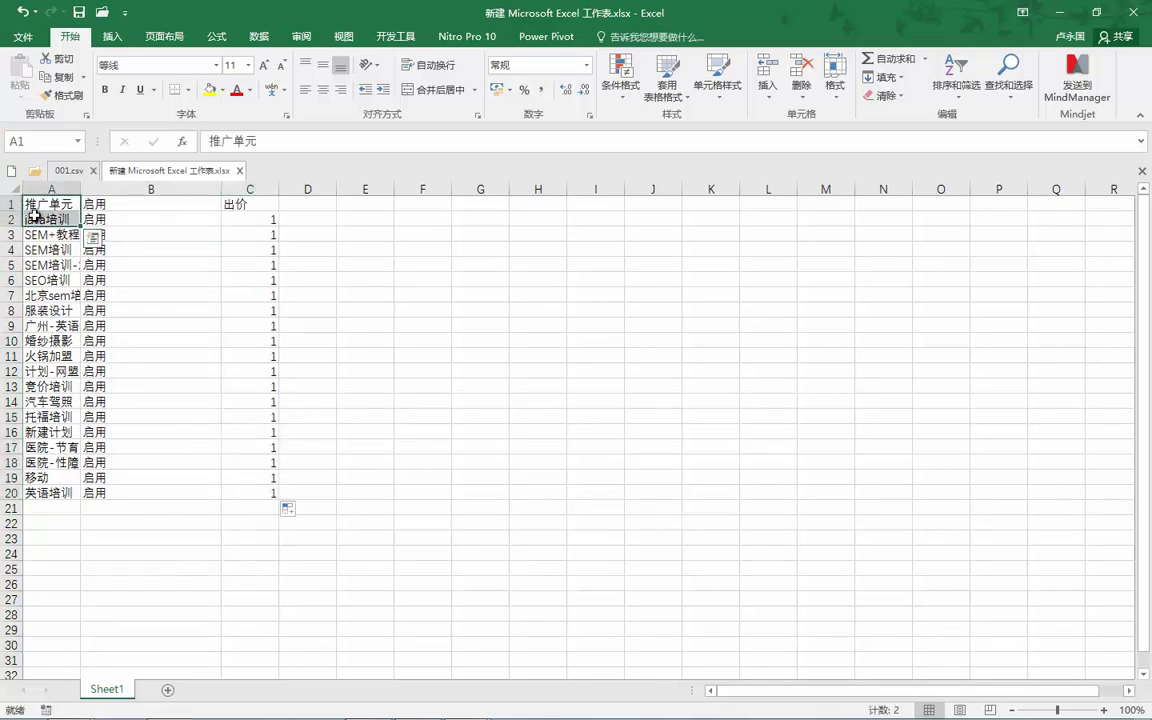
right_click(11, 204)
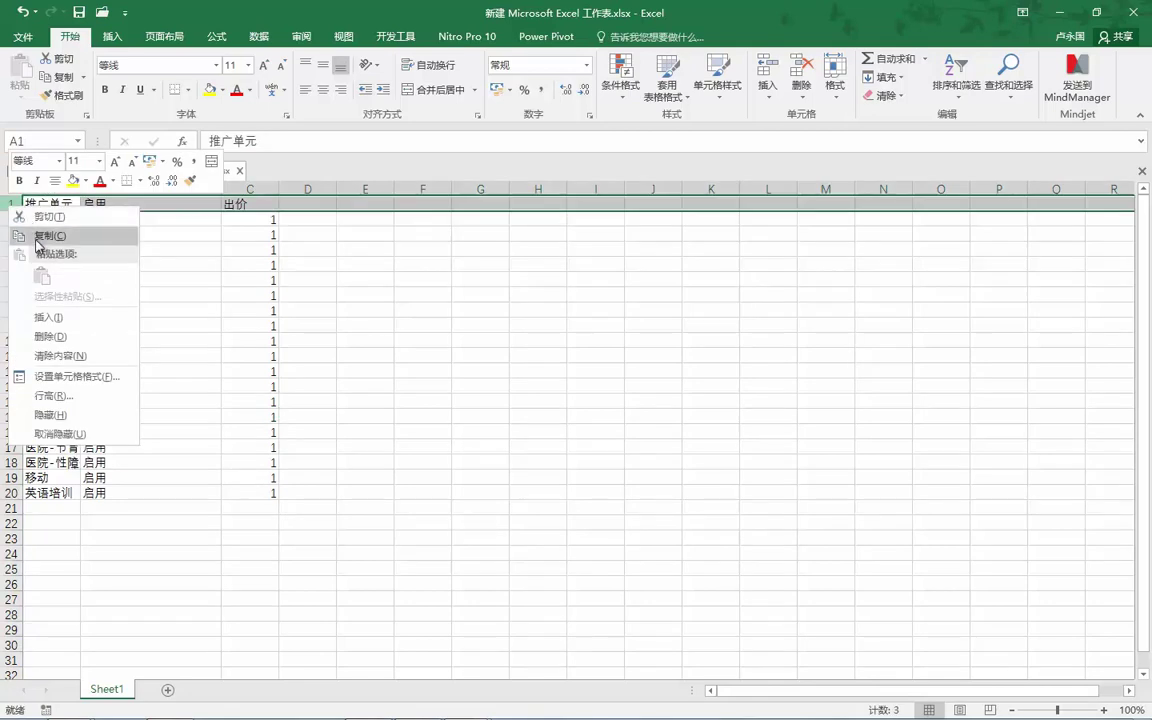
left_click(50, 303)
left_click_drag(45, 207, 257, 486)
left_click(502, 422)
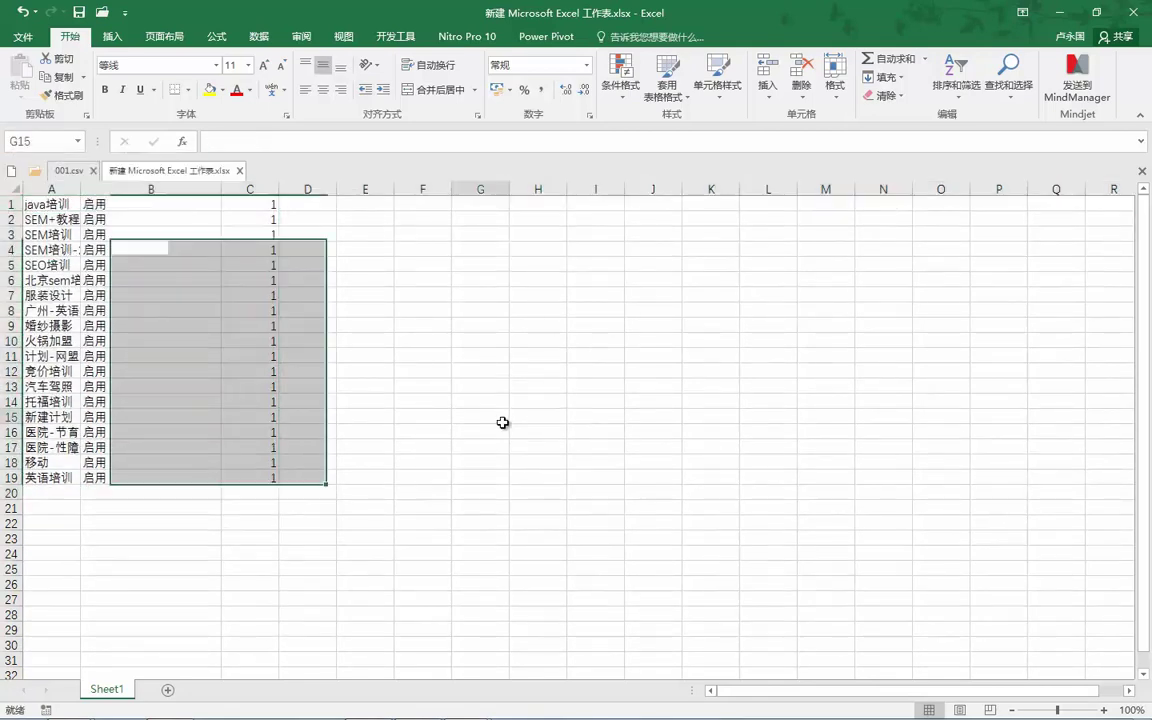
- Select the whole block of unit data in A1:C19 and copy it
left_click(42, 205)
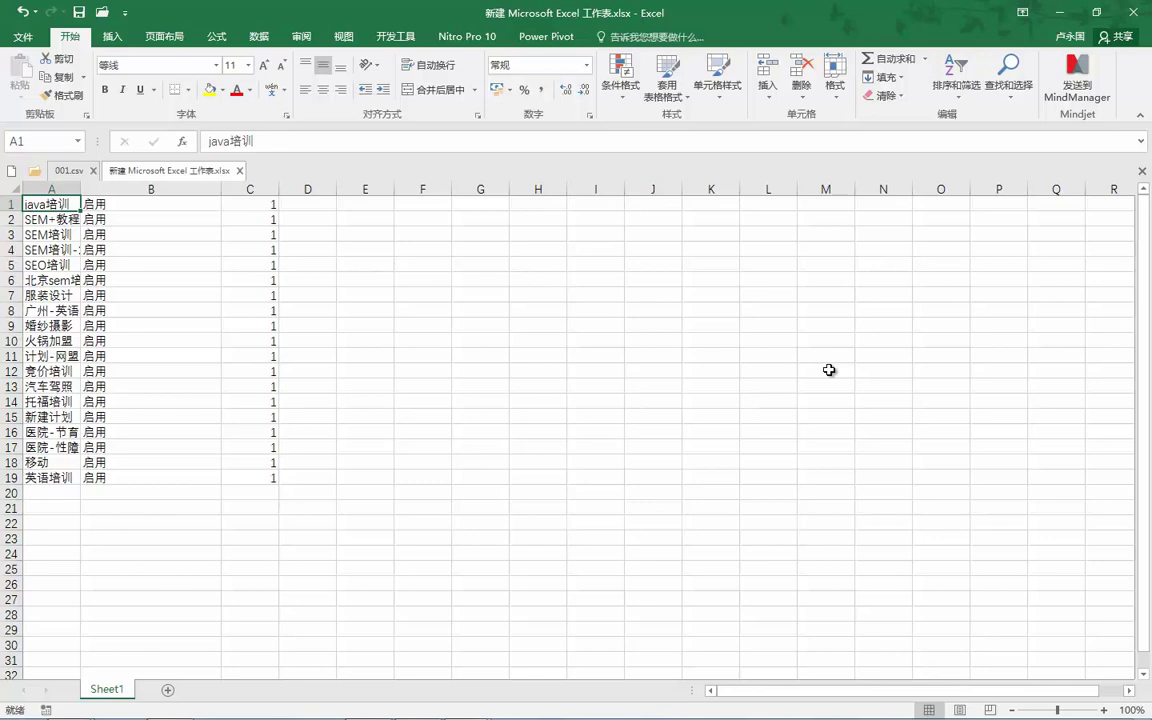
key("Right")
key("Right")
key("ctrl+Down")
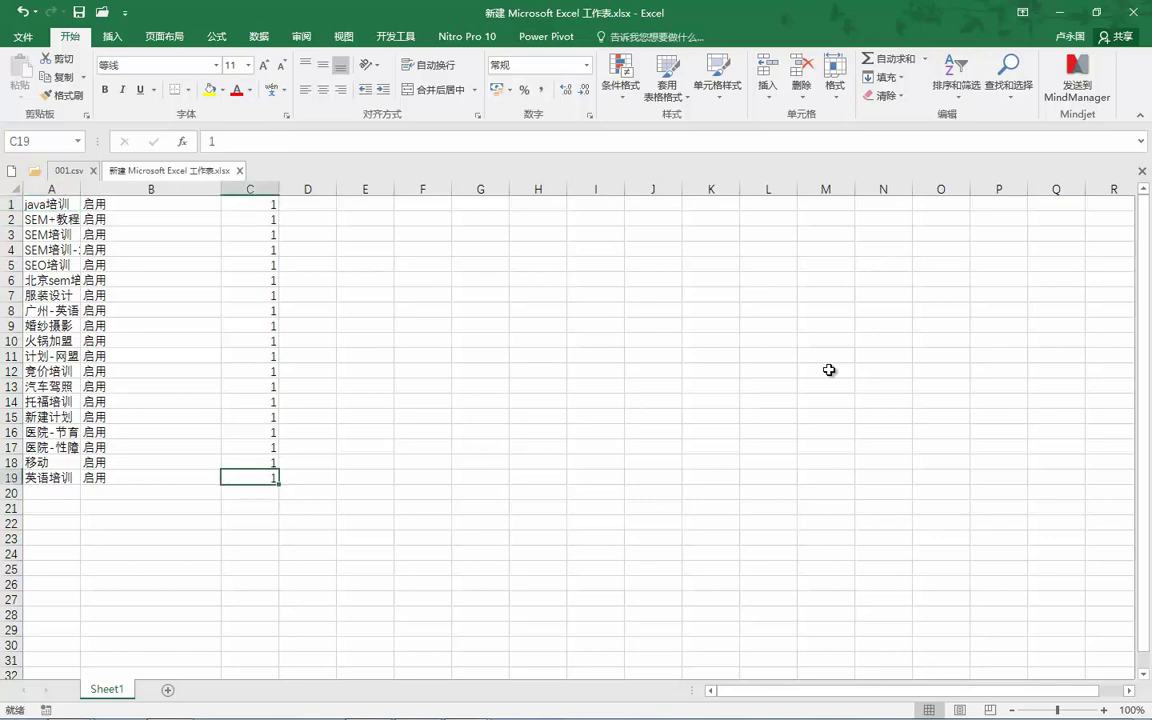
key("ctrl+Left")
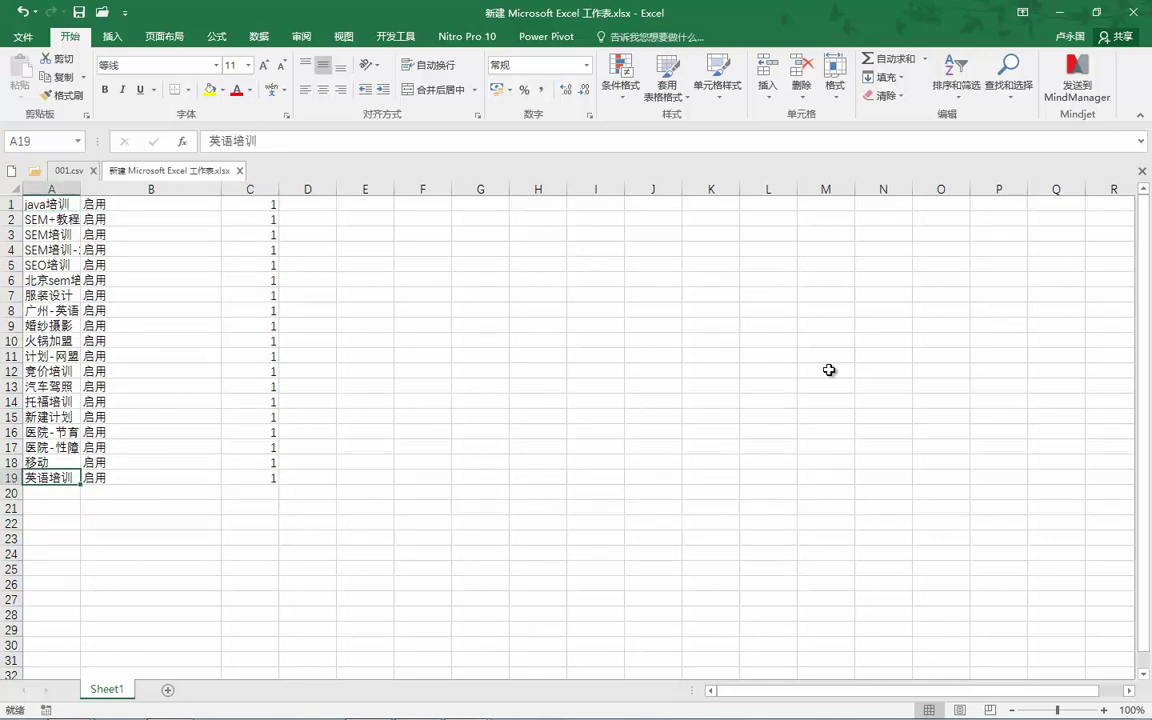
key("ctrl+a")
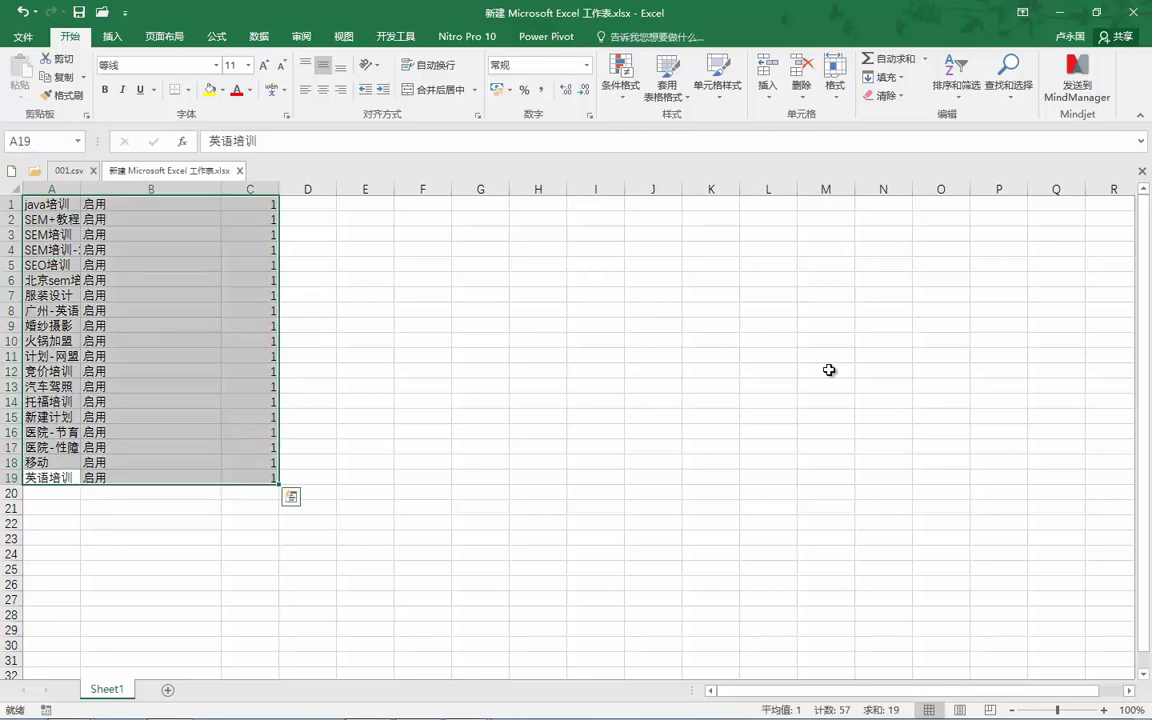
key("ctrl+c")
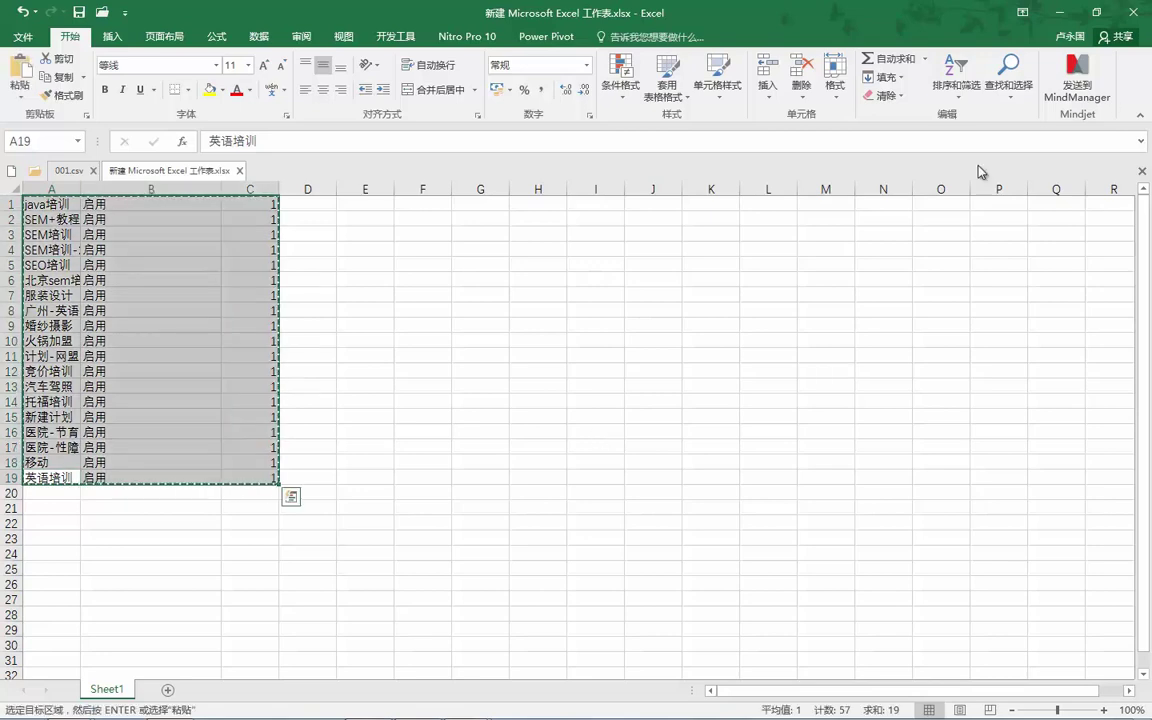
- Switch to the Baidu promotion client and paste the copied unit data into the batch add/update of promotion units for the SEM plan
key("alt+Tab")
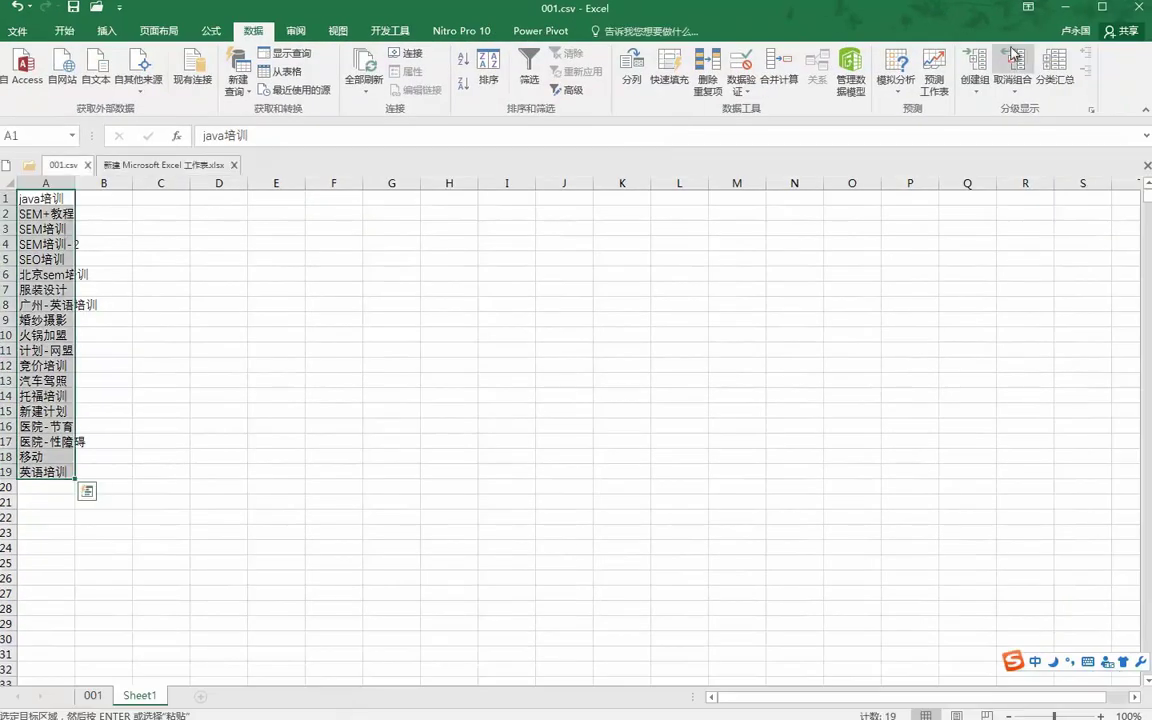
left_click(1065, 8)
left_click(418, 705)
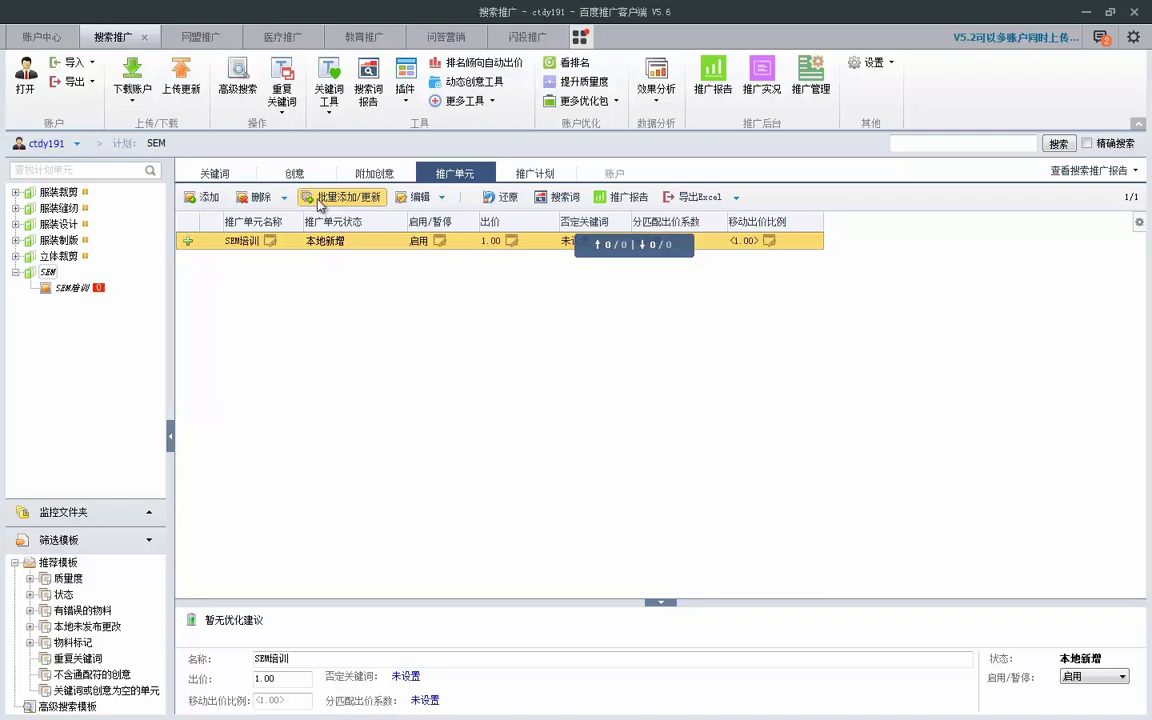
left_click(322, 203)
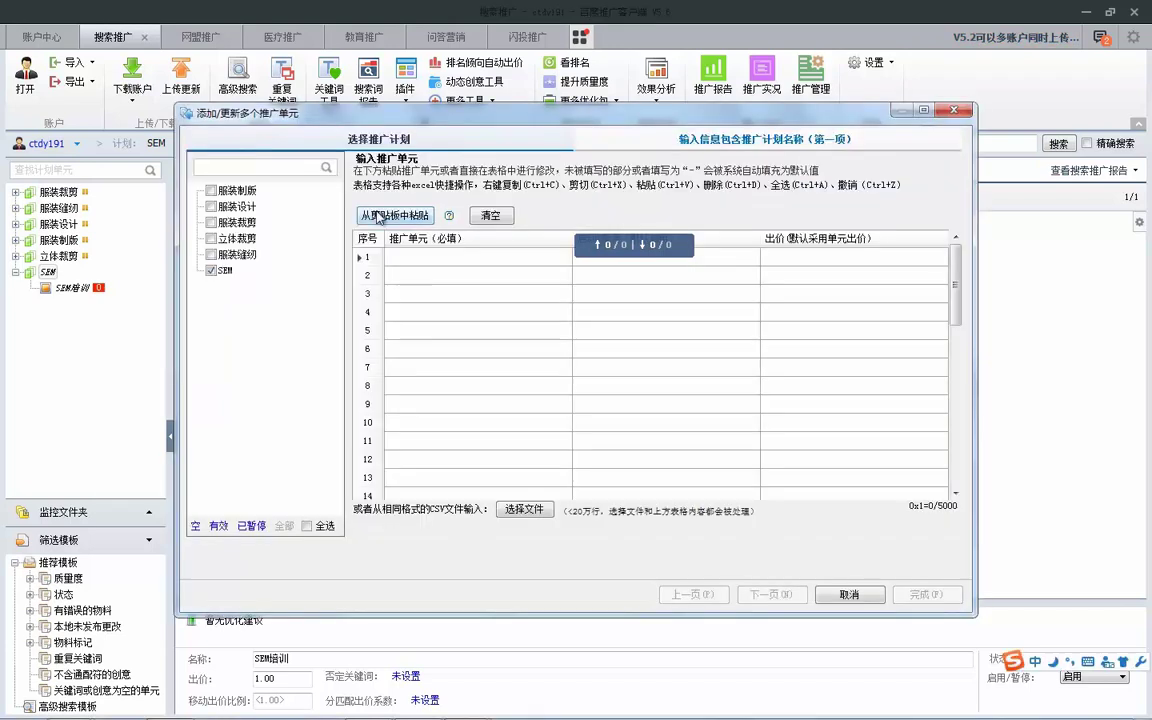
left_click(395, 215)
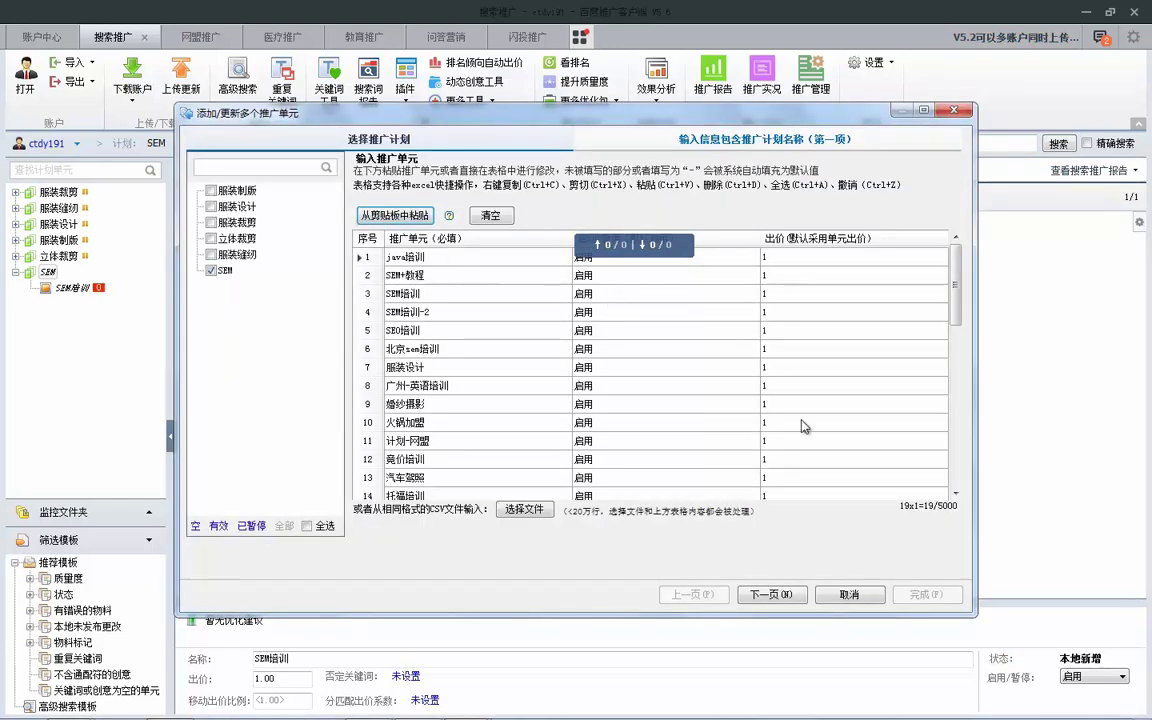
- Validate the pasted units, add the new ones to the SEM plan and finish the import
left_click(773, 594)
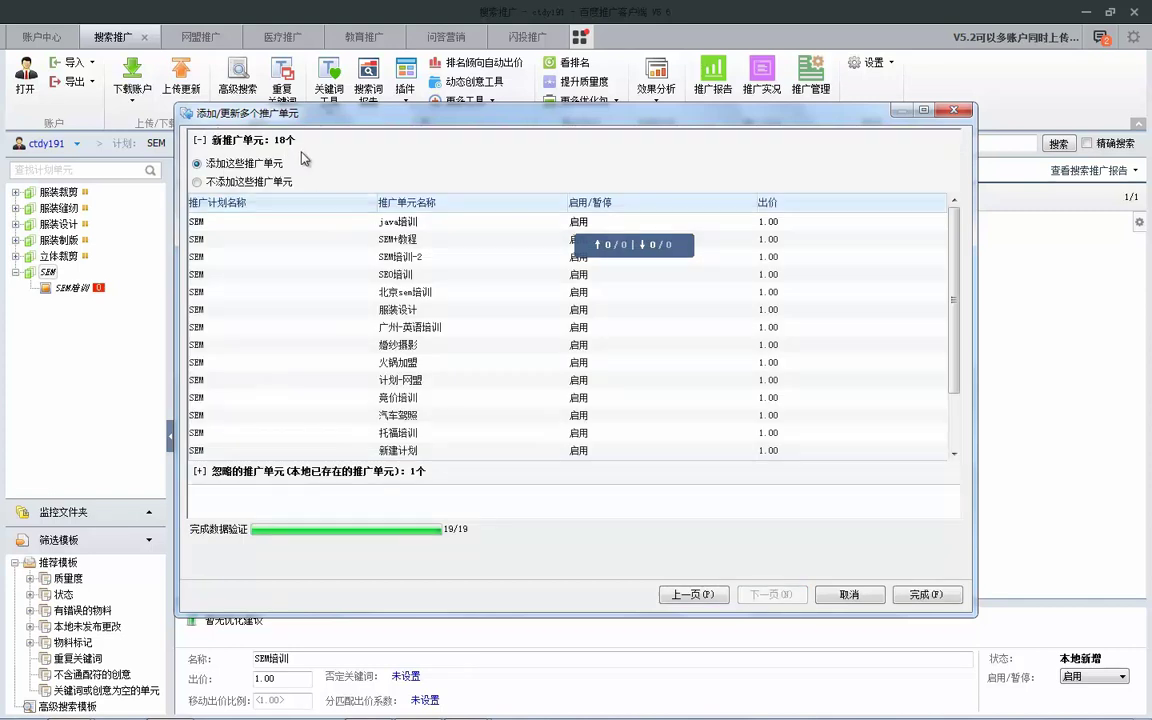
left_click(917, 597)
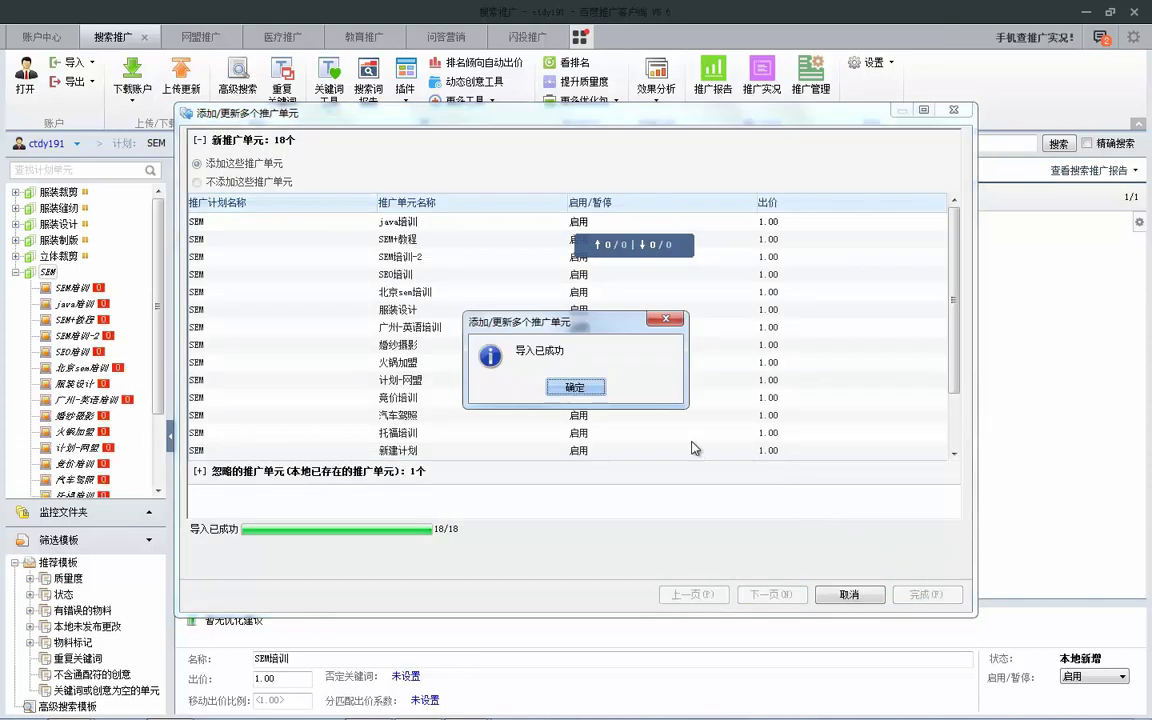
left_click(503, 387)
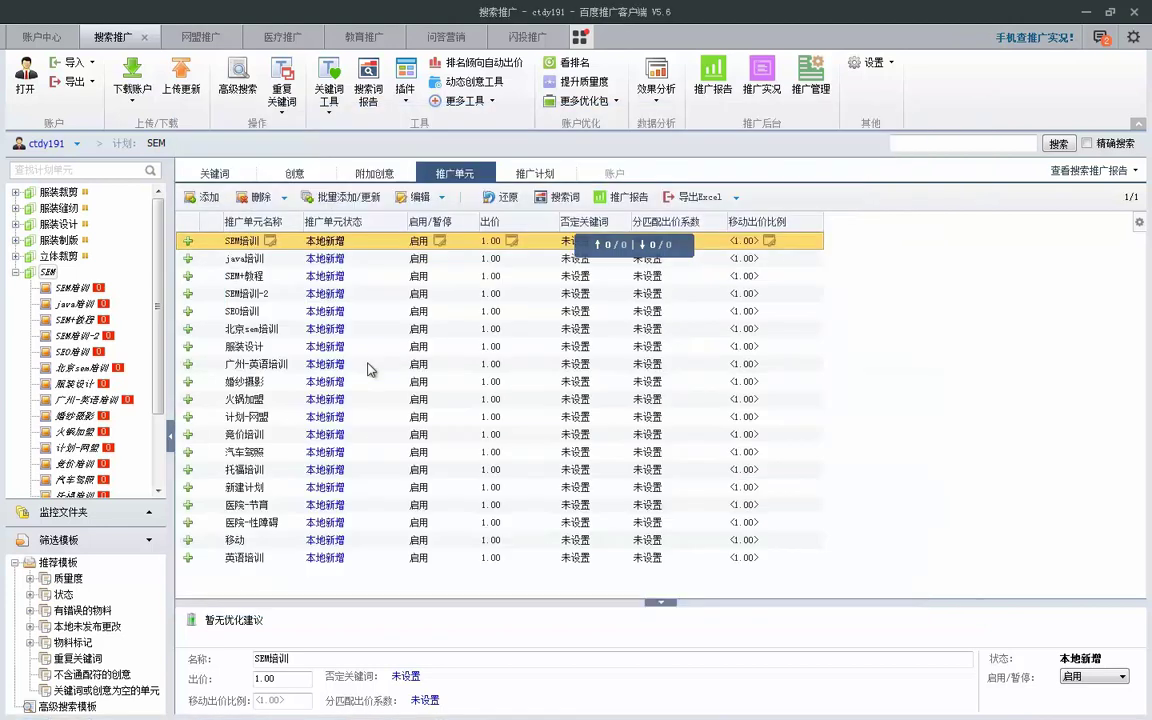
left_click(276, 280)
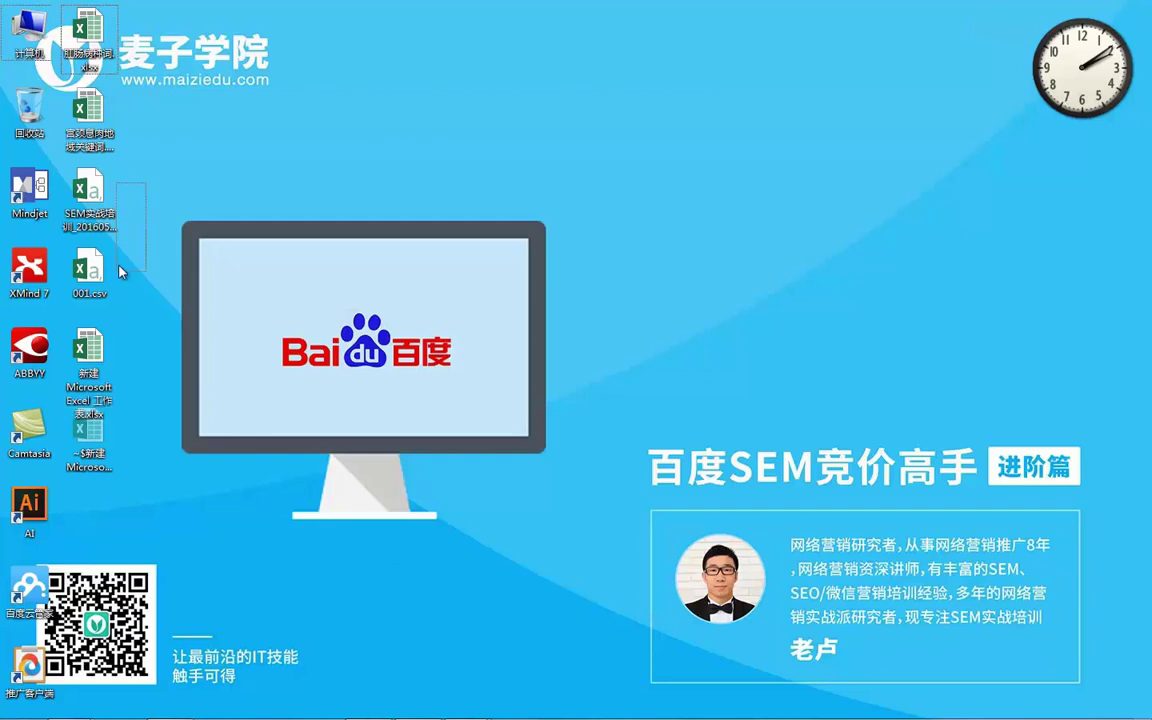
- Try to delete the SEM实战培训 file, 001.csv and the 新建 Microsoft Excel 工作表 files from the desktop, skipping files in use
left_click_drag(128, 212, 45, 438)
key("Delete")
key("Return")
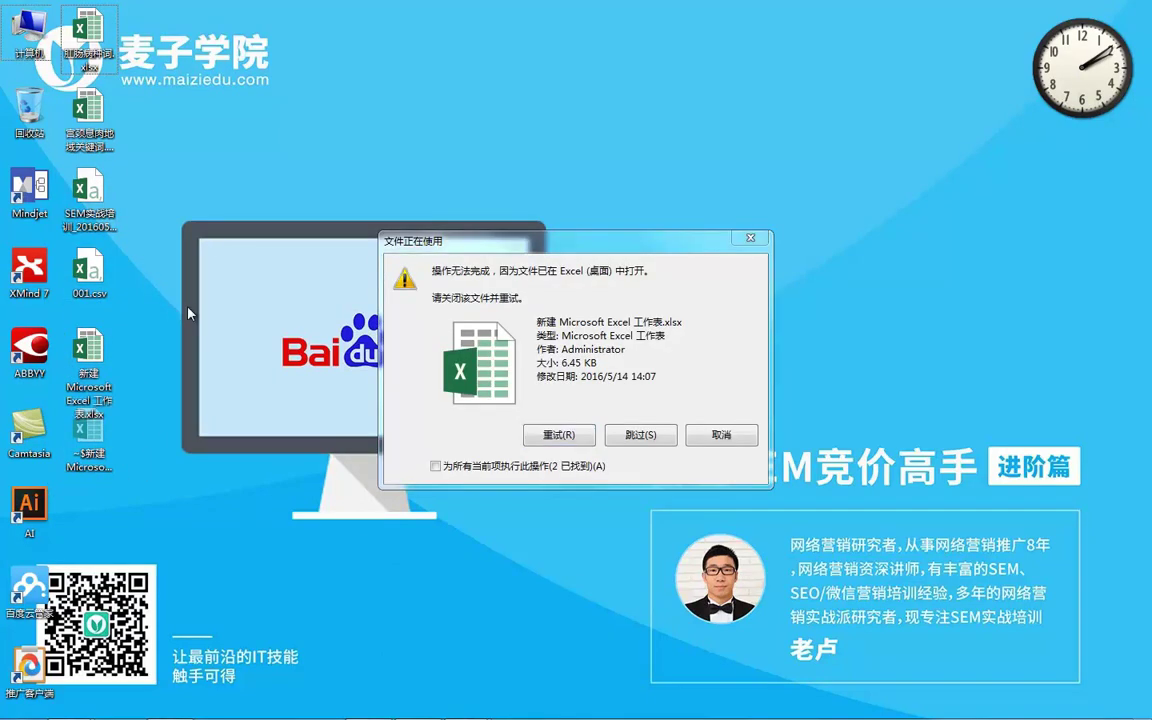
key("Escape")
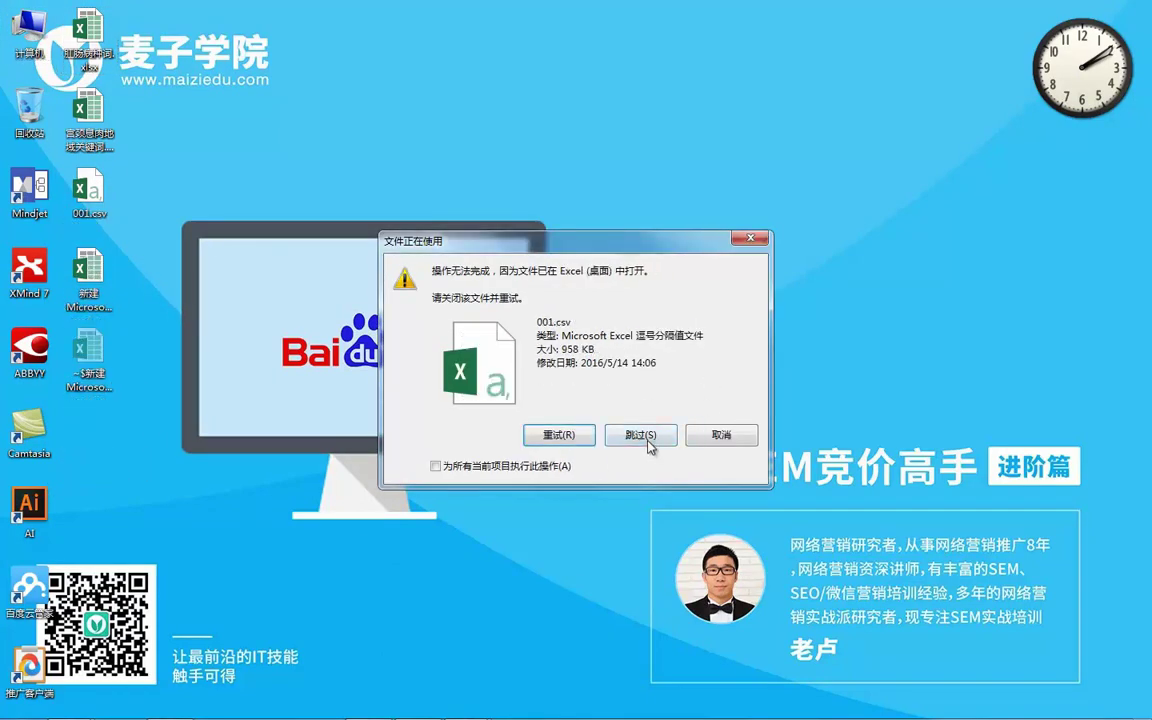
- Close the open Excel workbooks 001.csv and 新建 Microsoft Excel 工作表.xlsx
right_click(465, 705)
key("Escape")
mouse_move(465, 705)
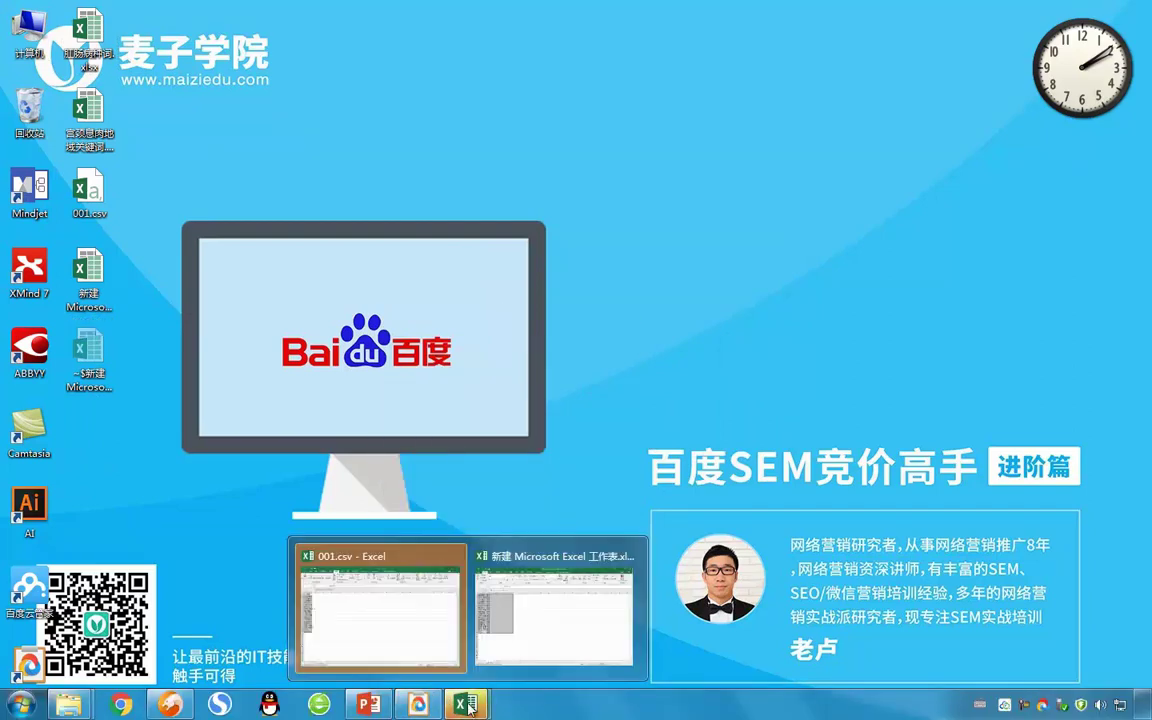
left_click(452, 556)
left_click(586, 385)
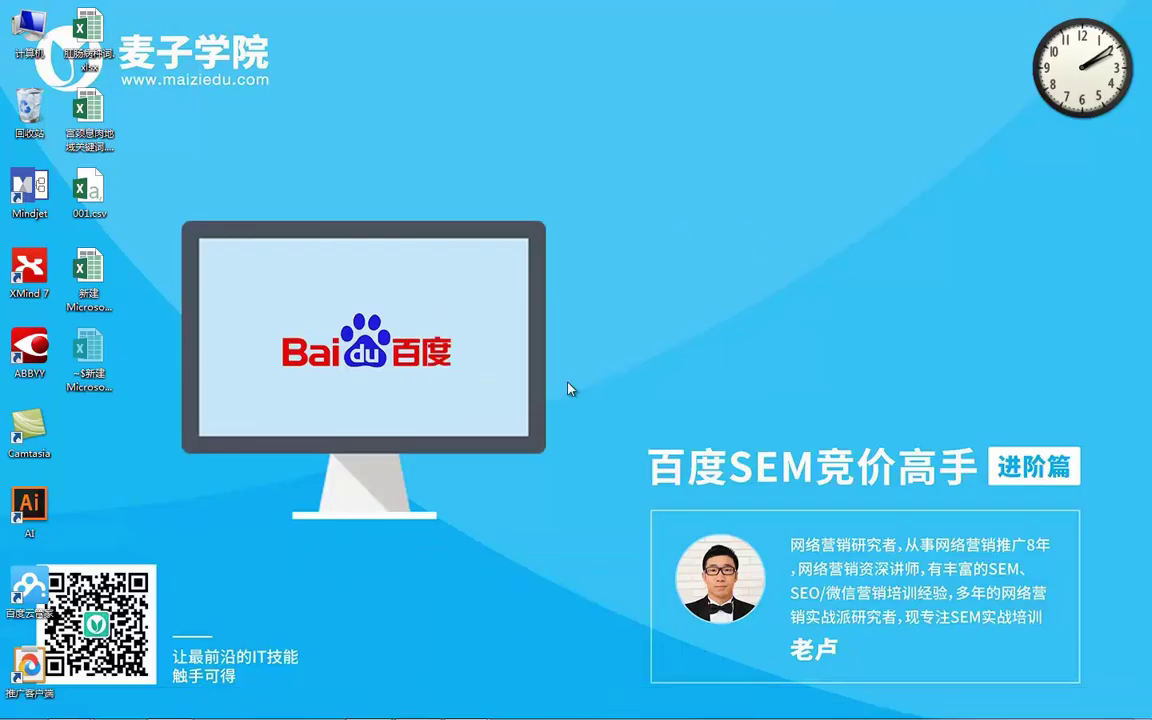
- Delete 001.csv and the 新建 Microsoft Excel 工作表 files from the desktop
left_click(566, 393)
left_click_drag(122, 200, 66, 340)
key("Delete")
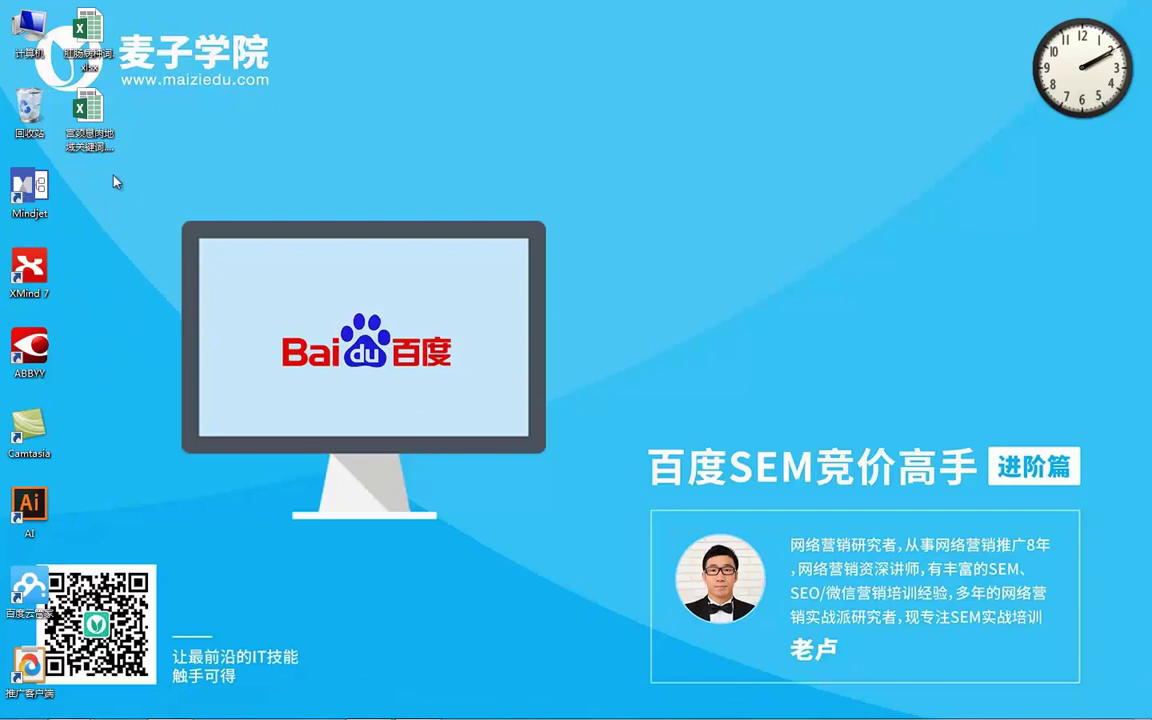
- Switch to the PowerPoint presentation, review the slide 相似雷同账户替换技巧 and minimize the presentation
mouse_move(320, 712)
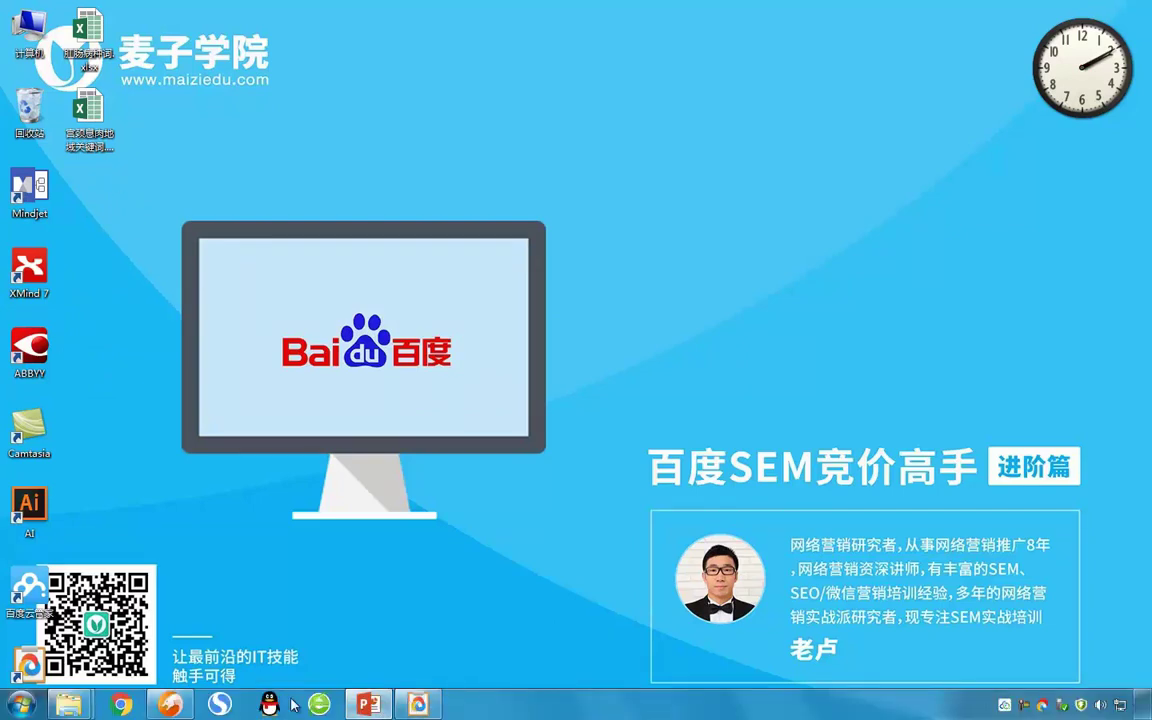
left_click(369, 705)
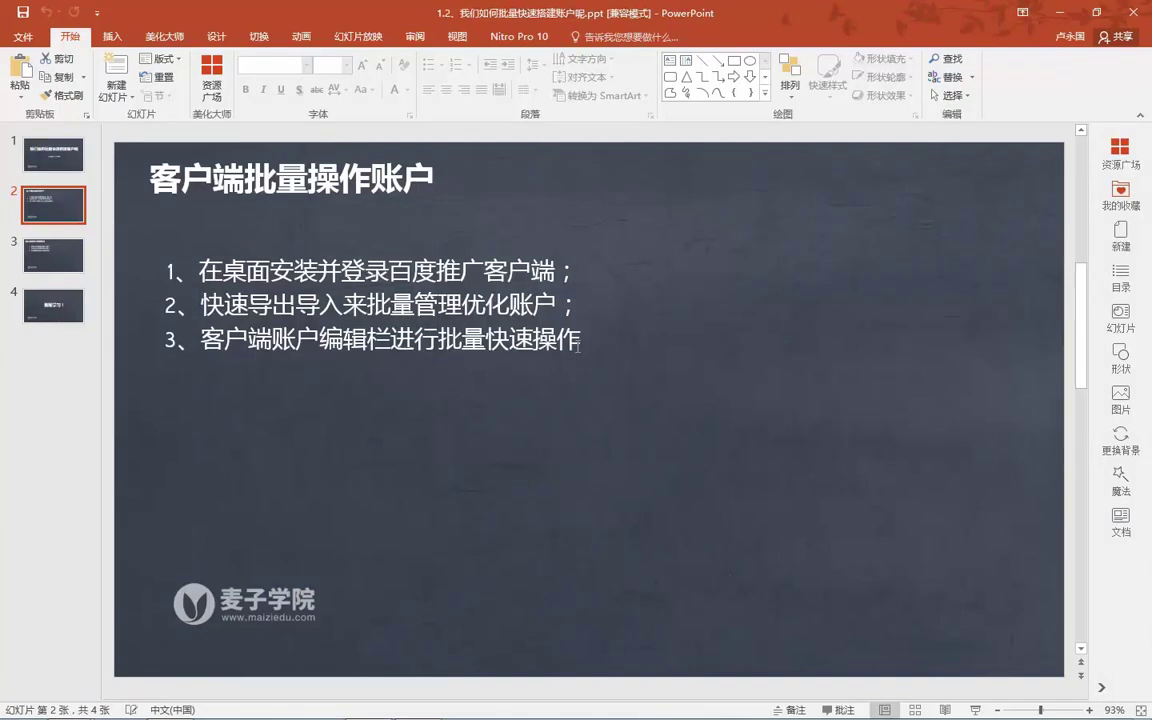
scroll(107, 258, "down", 1)
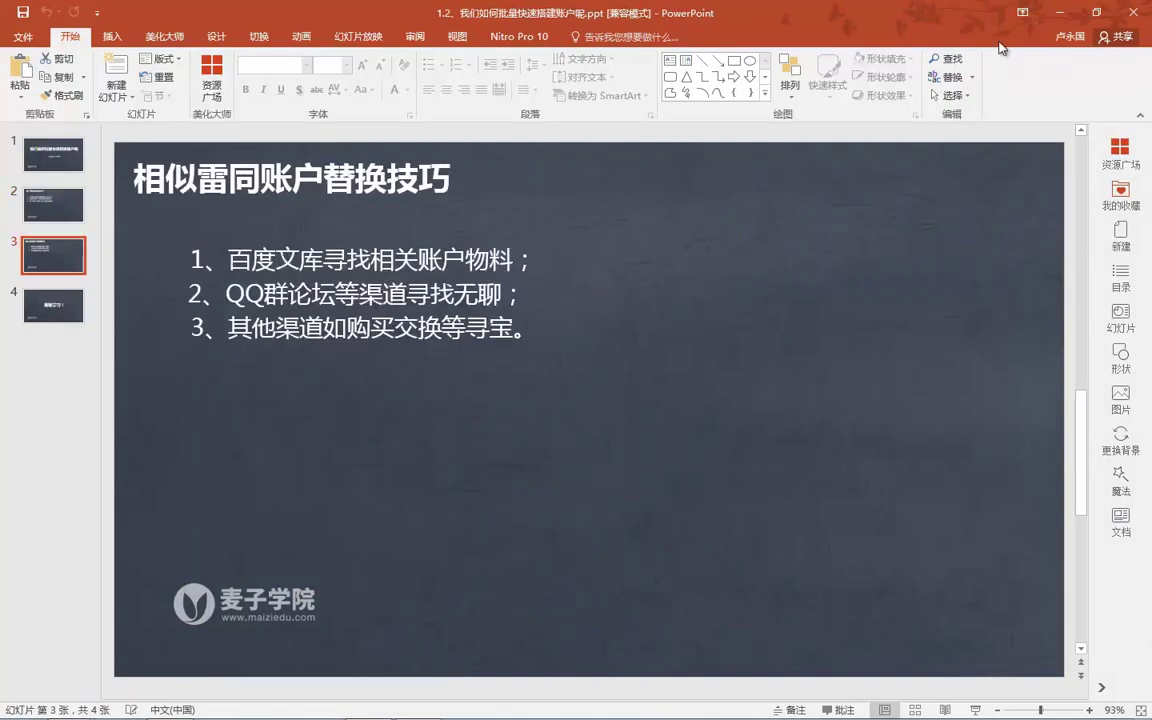
left_click(1066, 12)
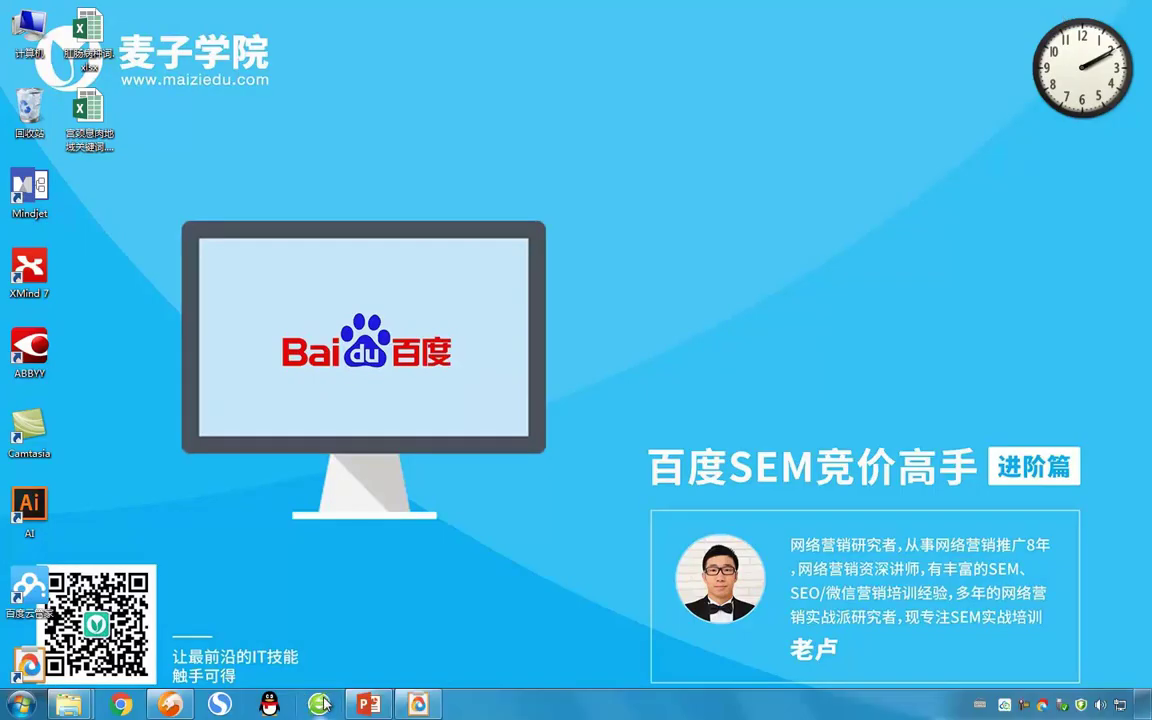
- Switch to the web browser and go to wenku.baidu.com
left_click(221, 705)
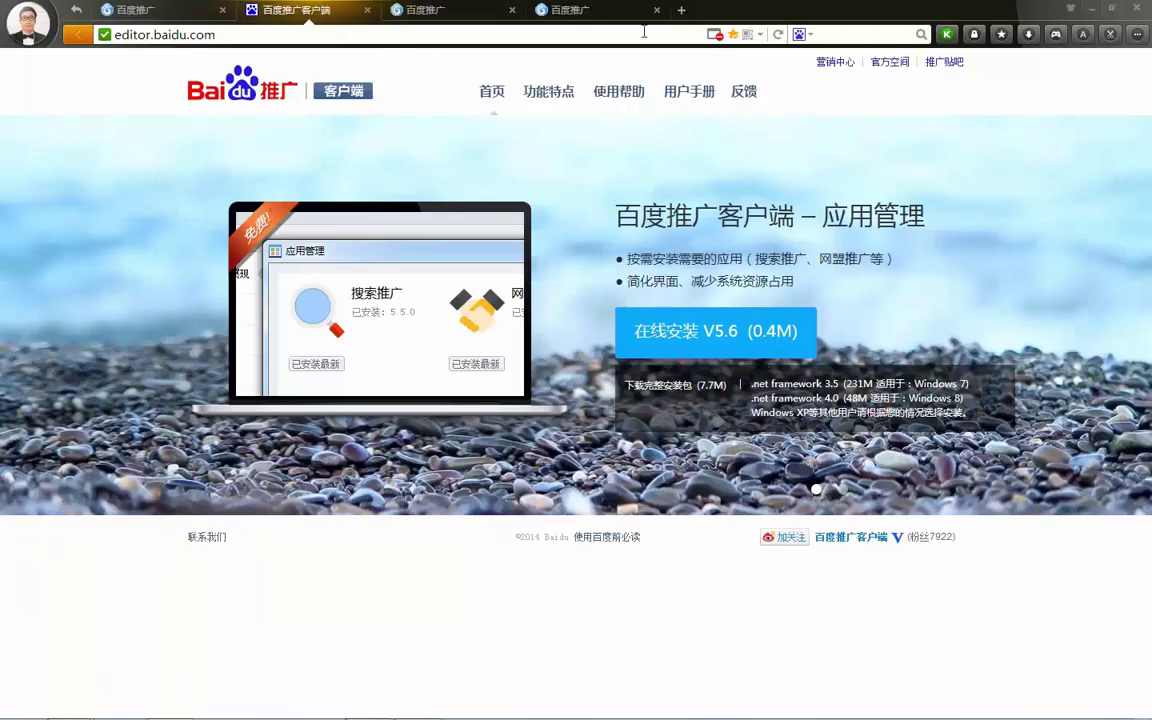
left_click(516, 39)
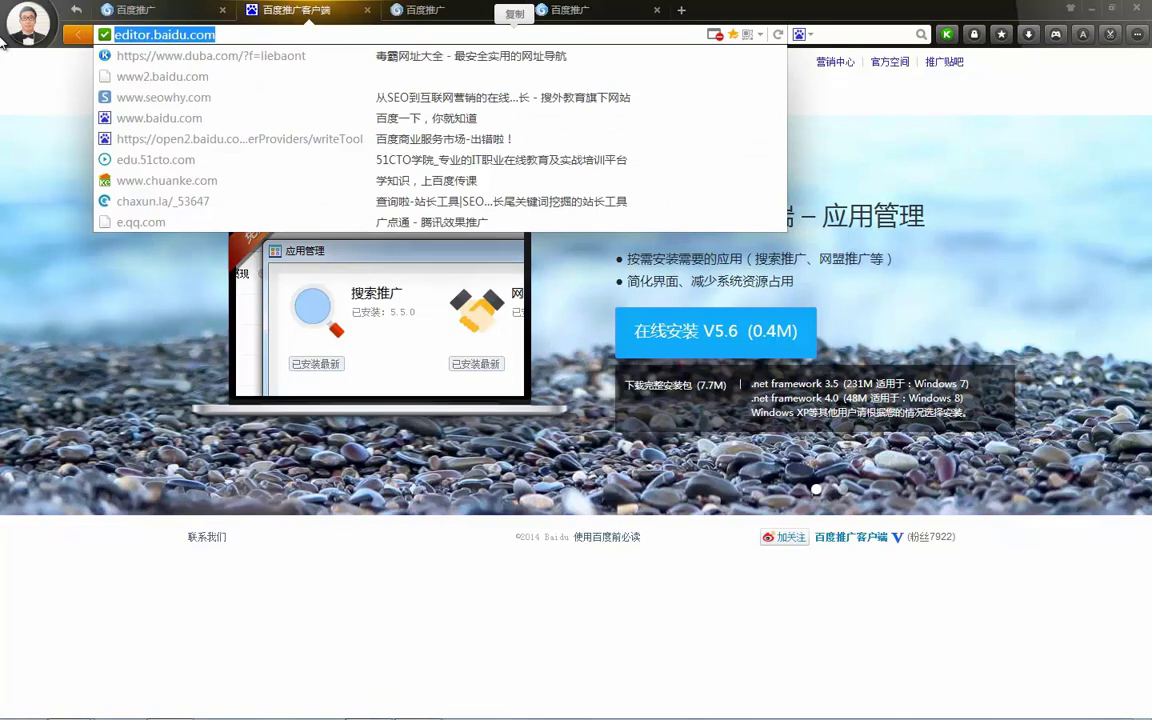
type("wenku")
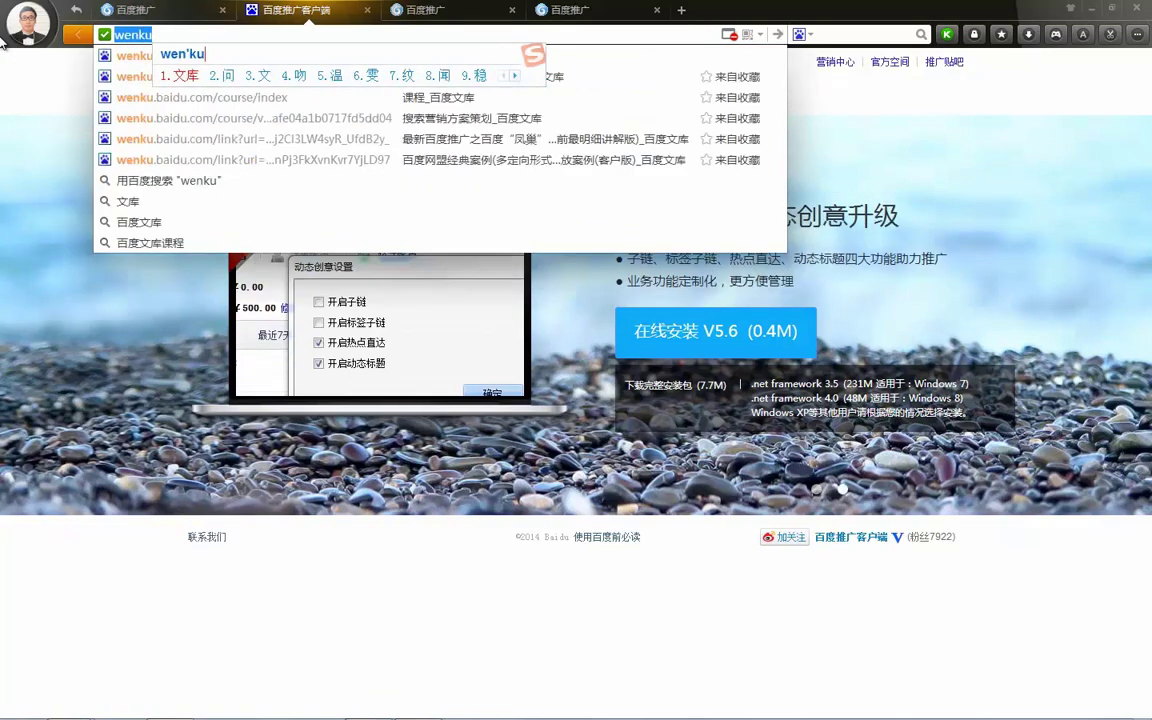
type(".baidu.com")
key("Return")
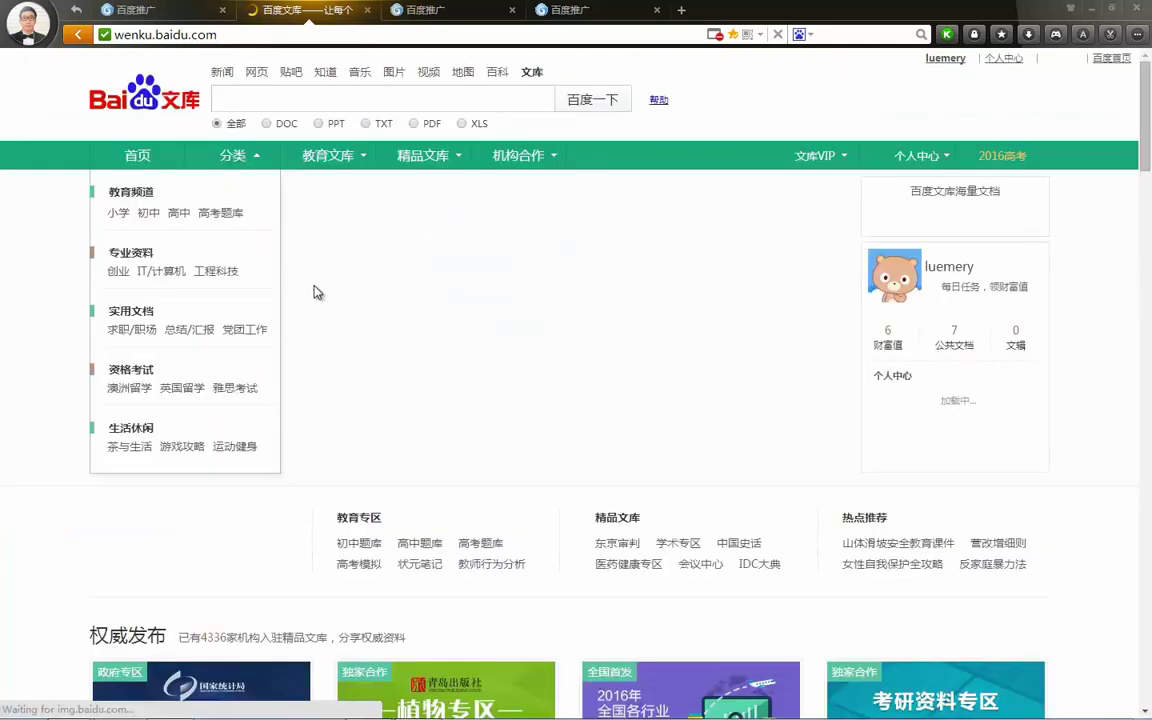
- Search Baidu Wenku for 妇科, limited to XLS documents
left_click(462, 124)
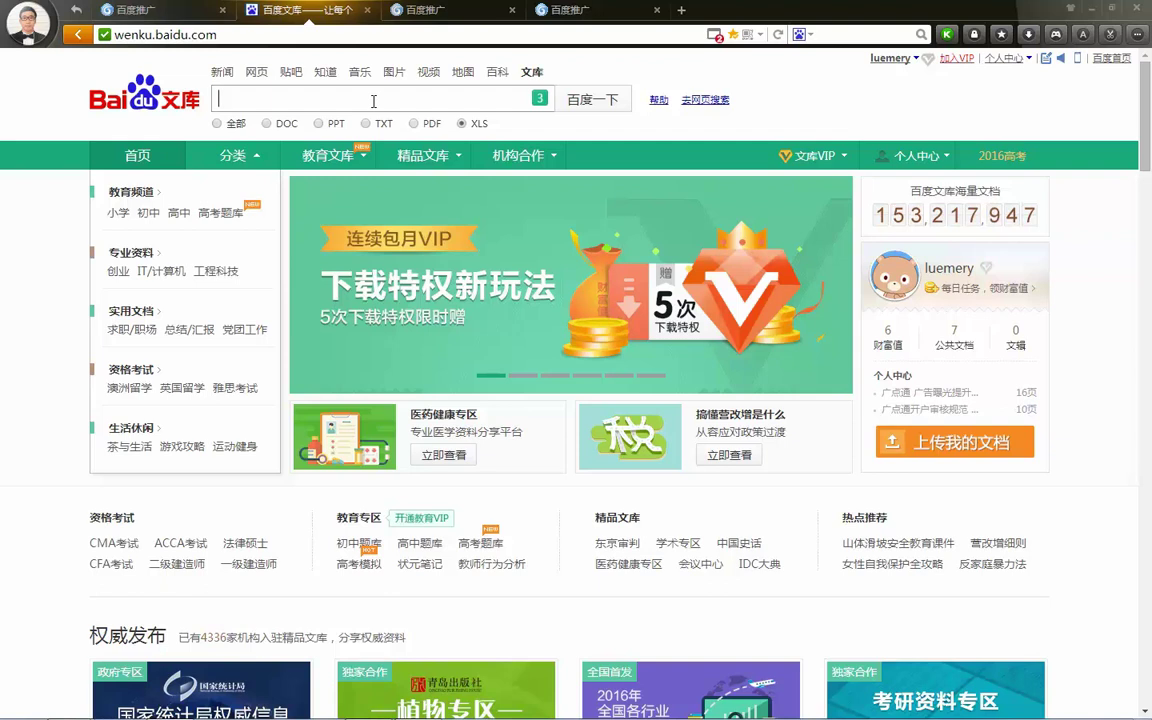
type("fuke")
key("space")
key("Return")
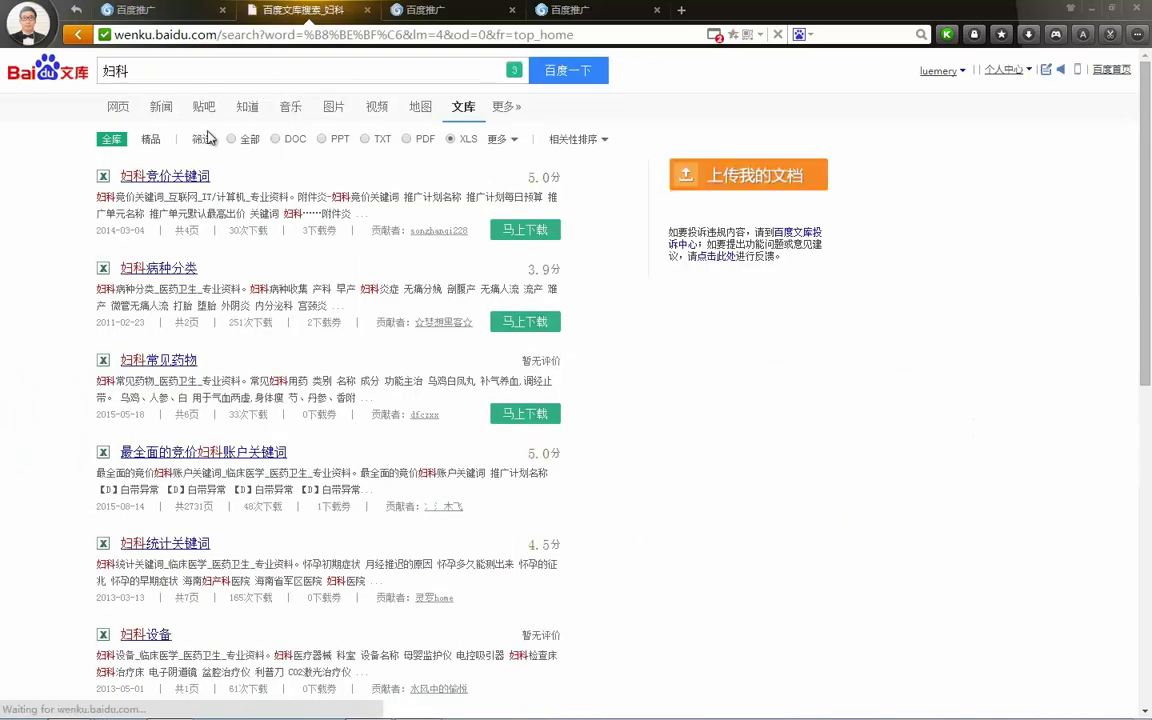
- Open the results 妇科竞价关键词 and 妇科病种分类 in separate tabs and return to the result list
scroll(176, 268, "down", 2)
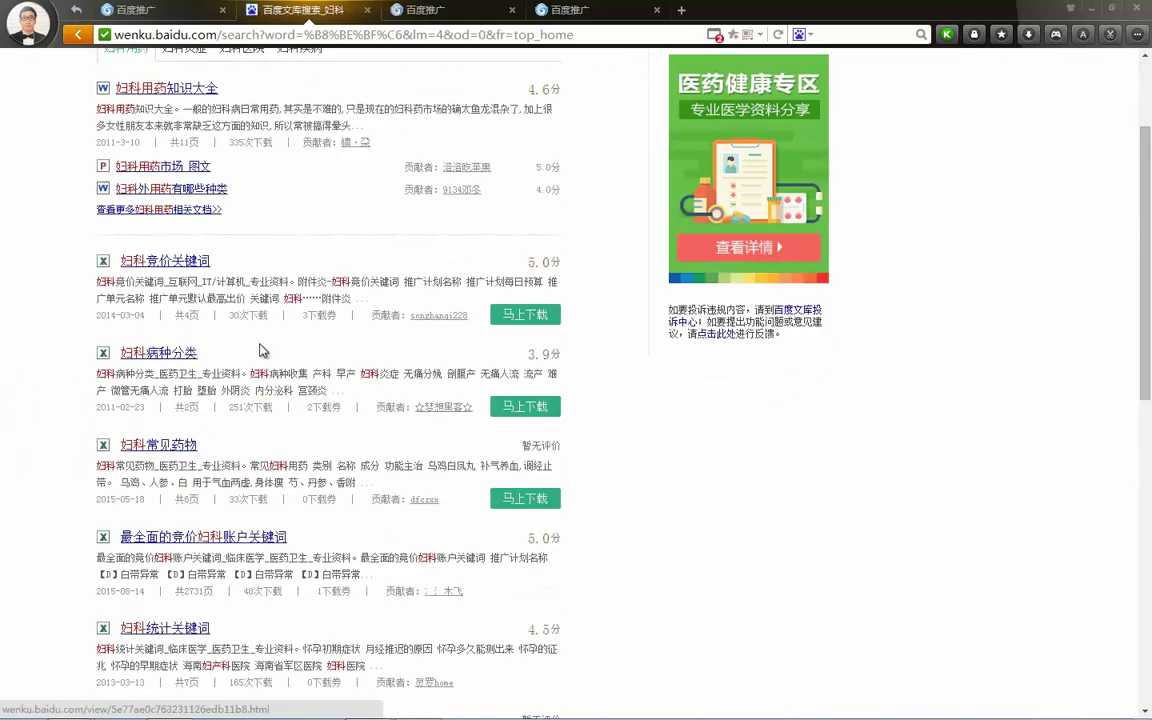
left_click(200, 260)
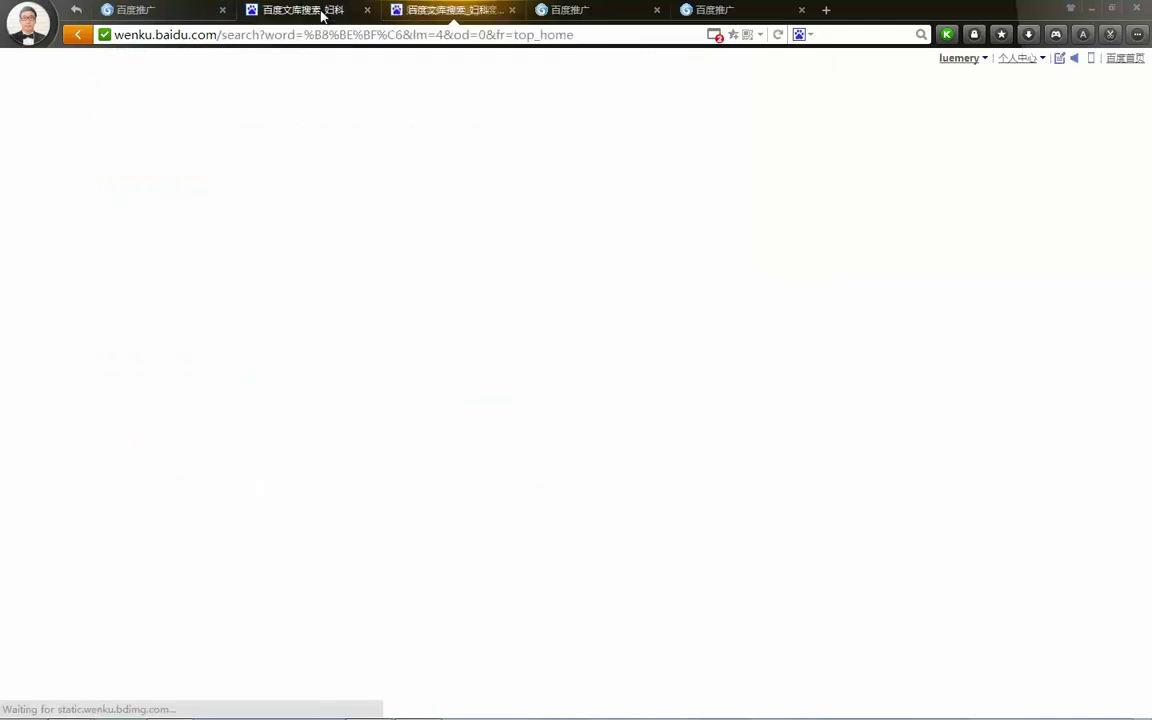
left_click(322, 11)
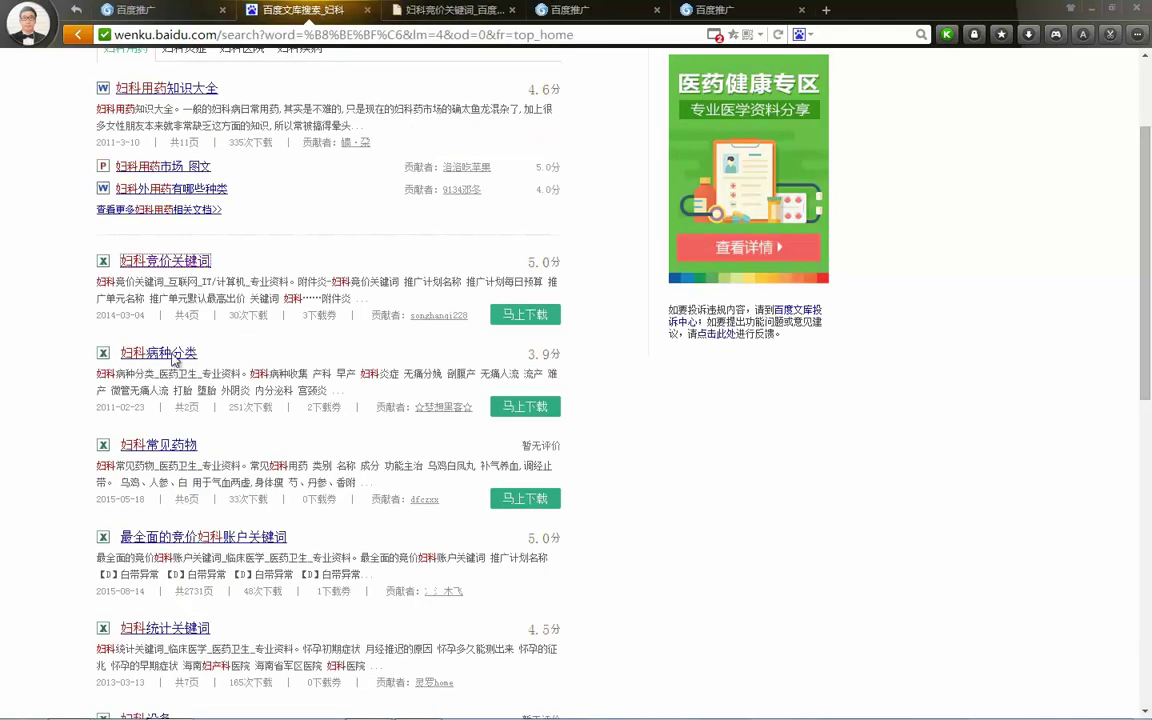
left_click(302, 11)
scroll(313, 318, "down", 3)
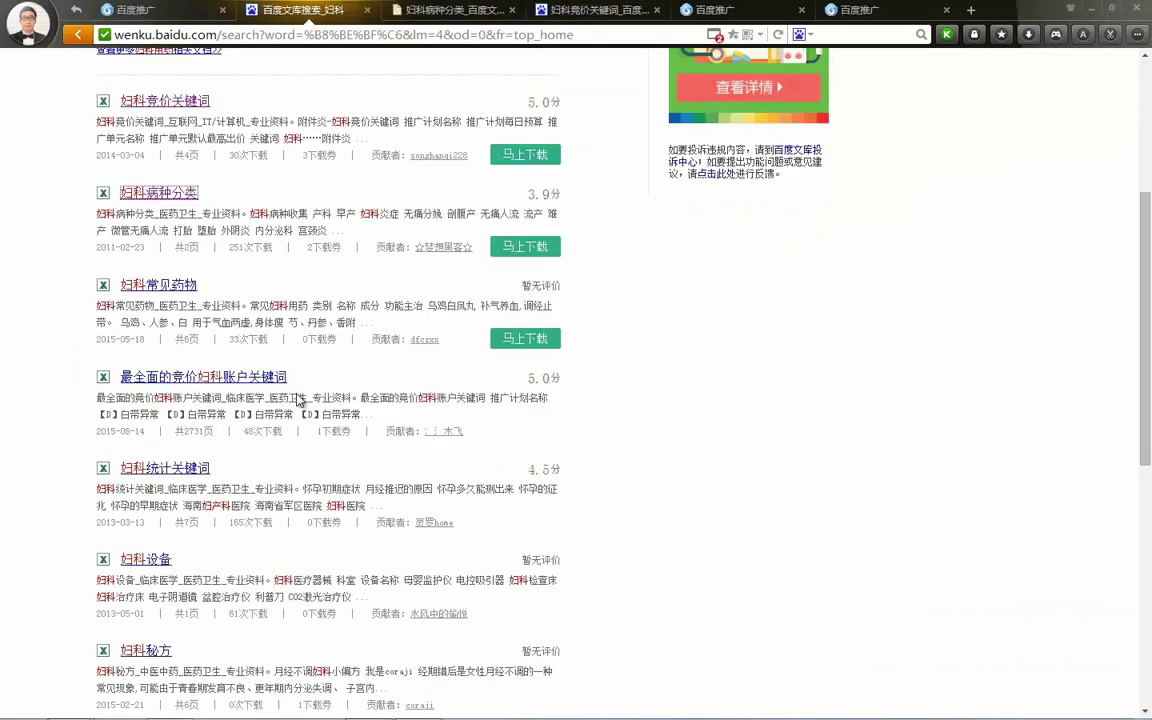
- Open the document 最全面的竞价妇科账户关键词 and examine its plan, unit and keyword columns and its page count
left_click(201, 380)
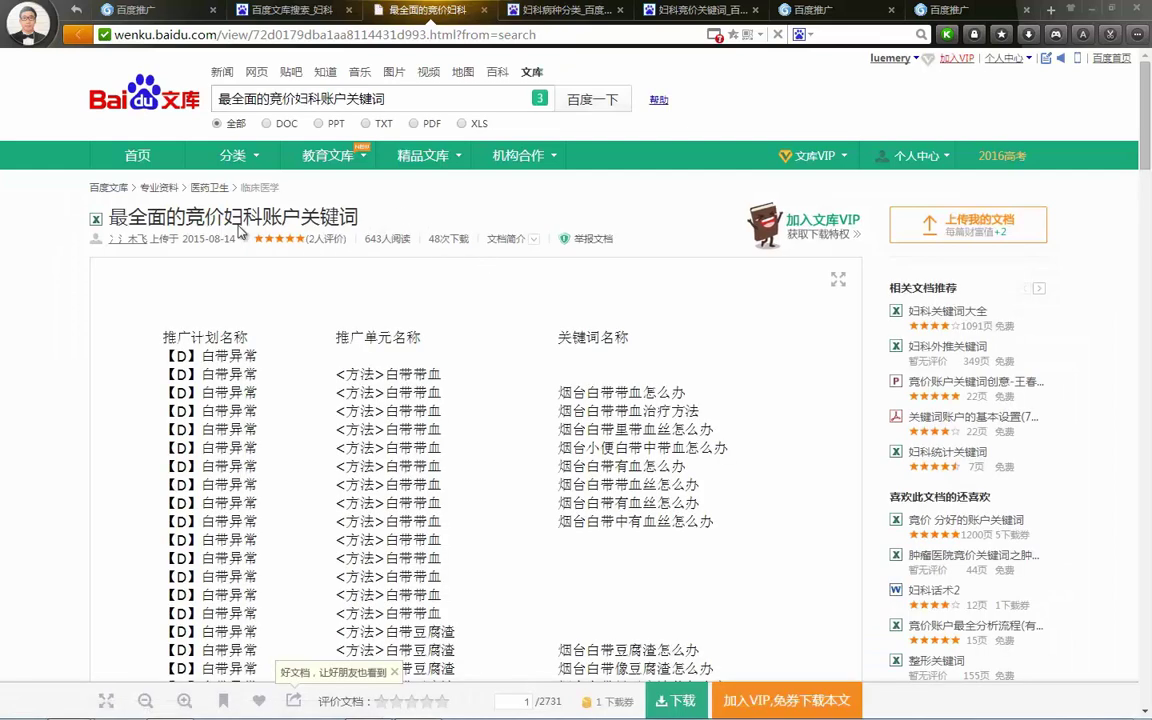
scroll(572, 290, "down", 4)
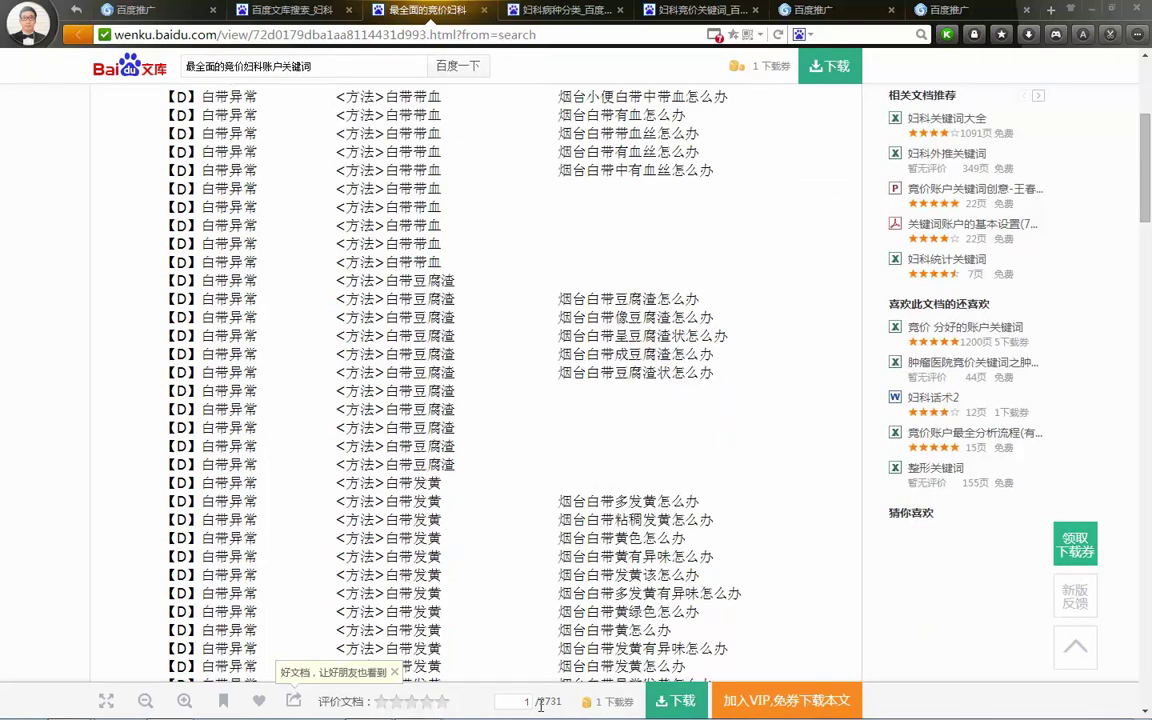
left_click_drag(557, 702, 565, 702)
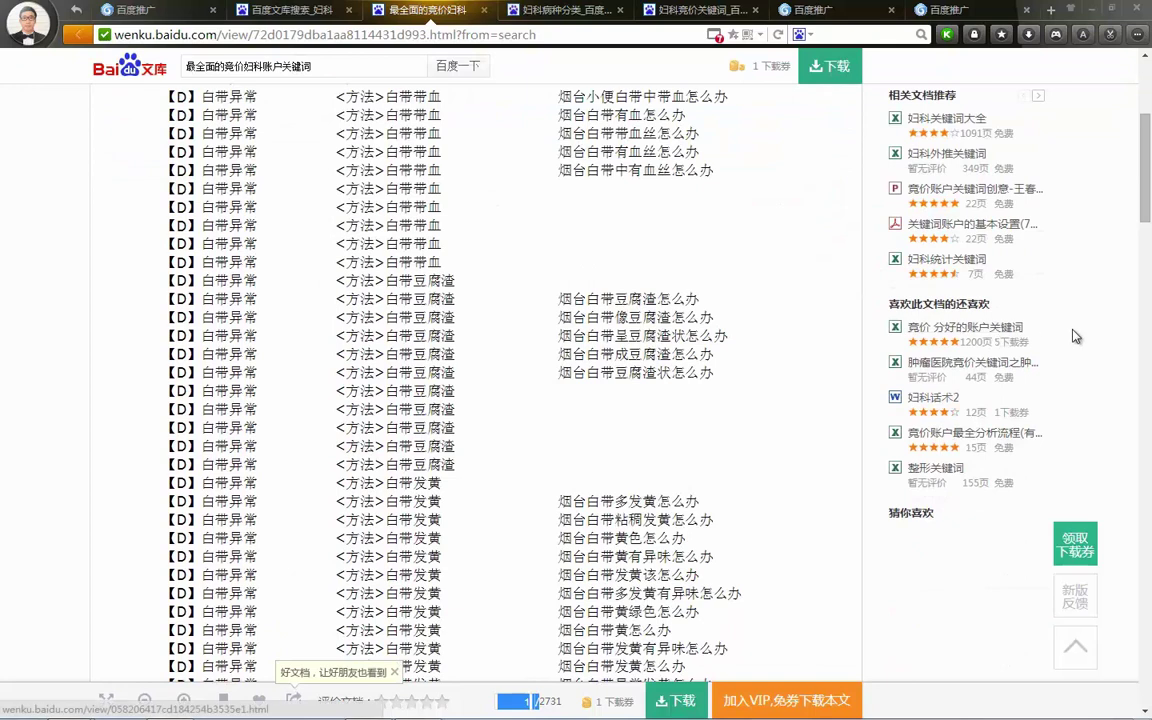
- Open the recommended documents 竞价 分好的账户关键词, 整形美容行业竞价关键词 and 肿瘤医院竞价关键词之肿瘤症状 to examine their keyword tables
left_click(1013, 330)
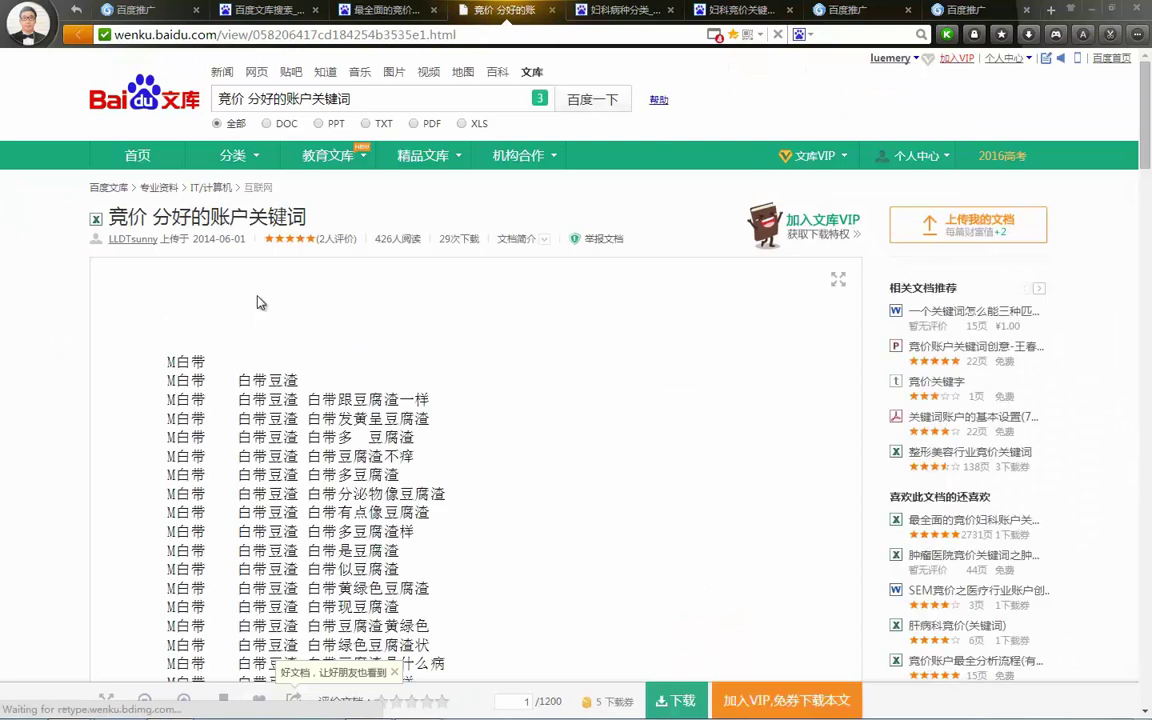
left_click(975, 455)
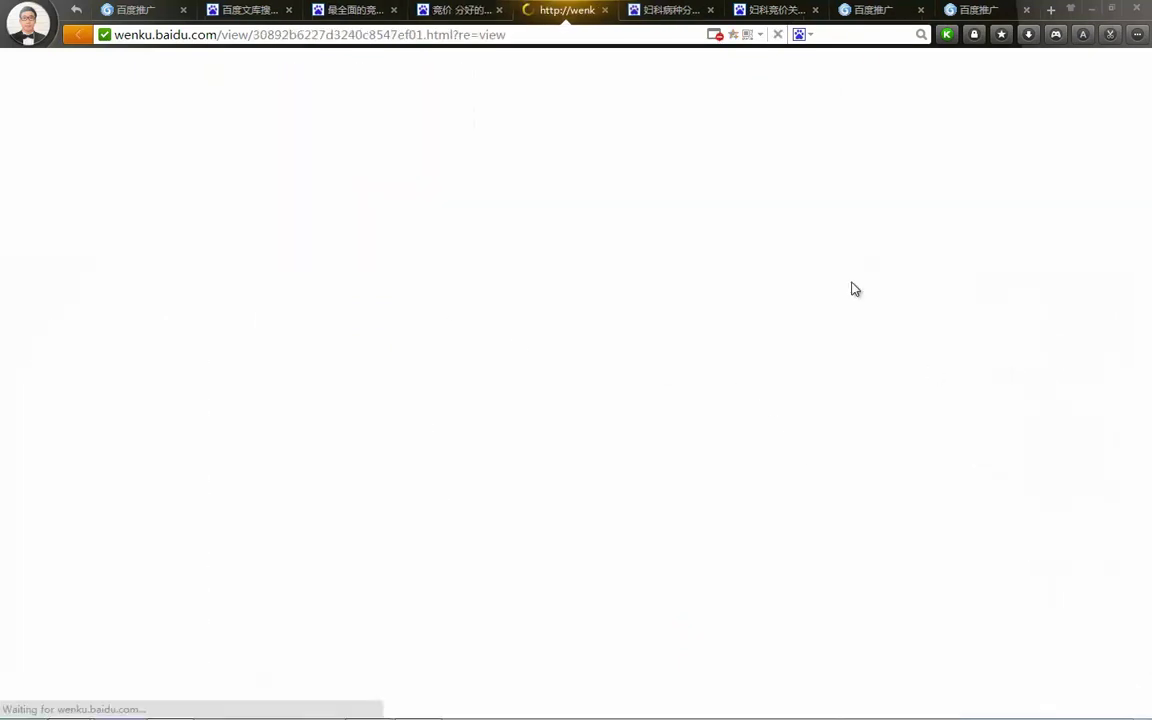
key("ctrl+shift+Tab")
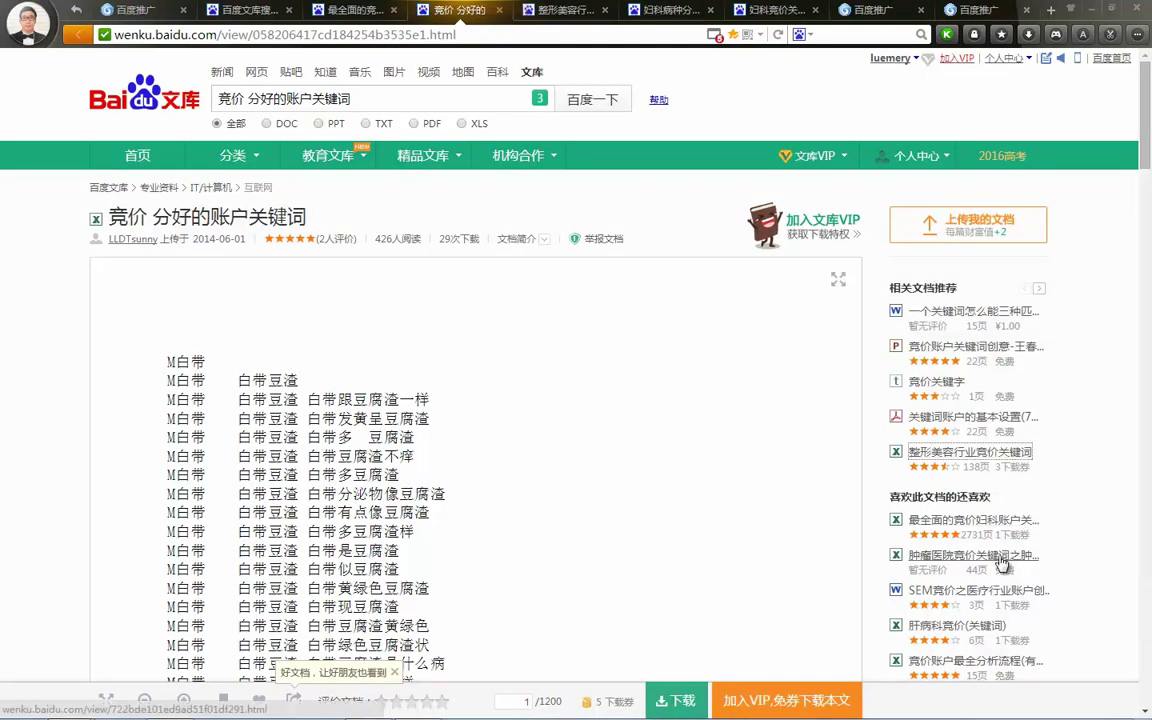
left_click(930, 519)
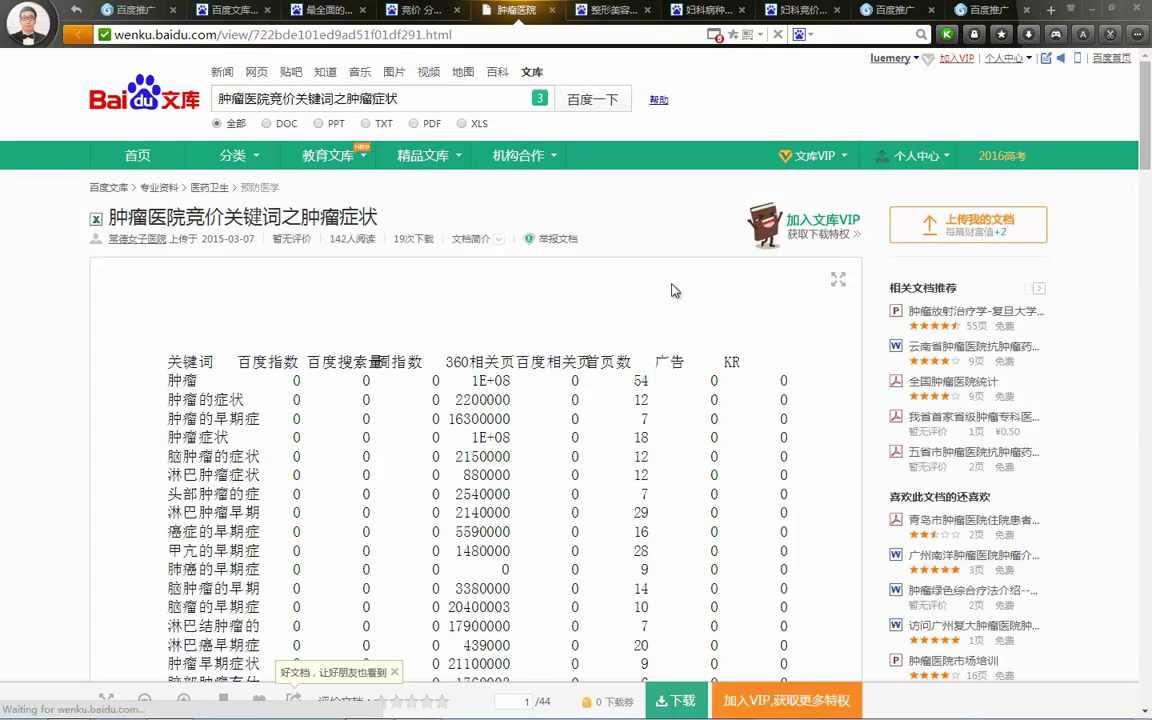
scroll(673, 290, "down", 2)
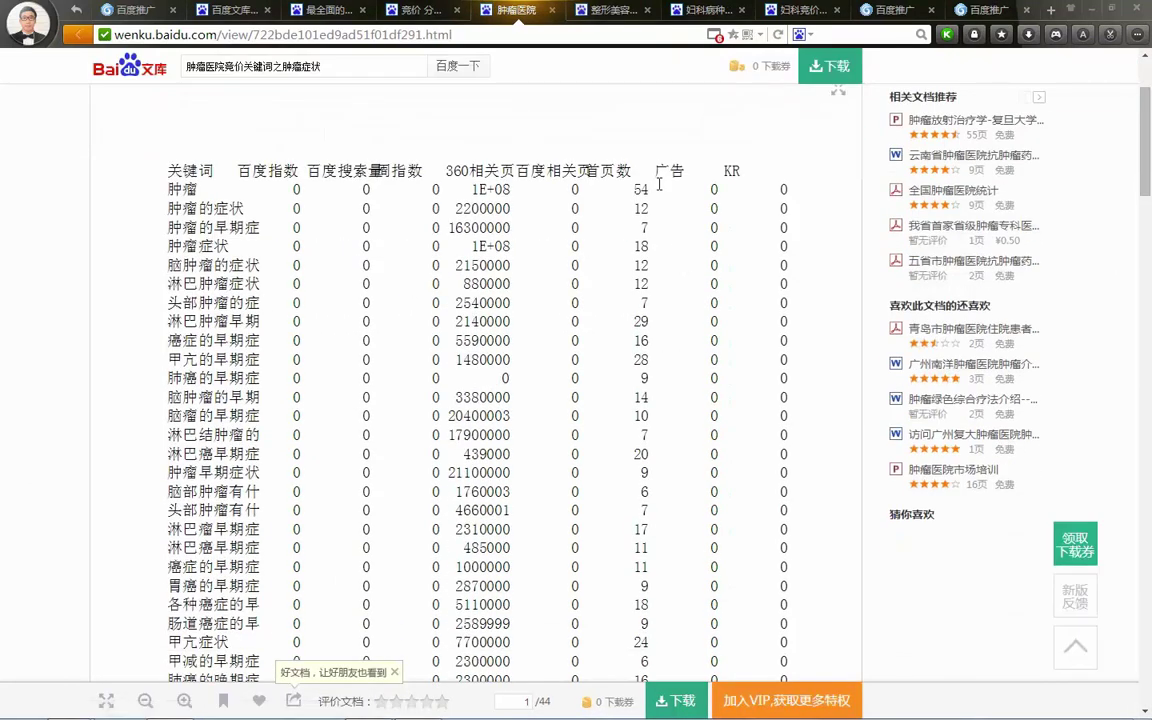
- Close the Baidu Wenku document and search result pages and the duplicate 百度推广 pages, keeping one 百度推广 page open
scroll(638, 318, "down", 2)
scroll(600, 250, "up", 2)
left_click(551, 11)
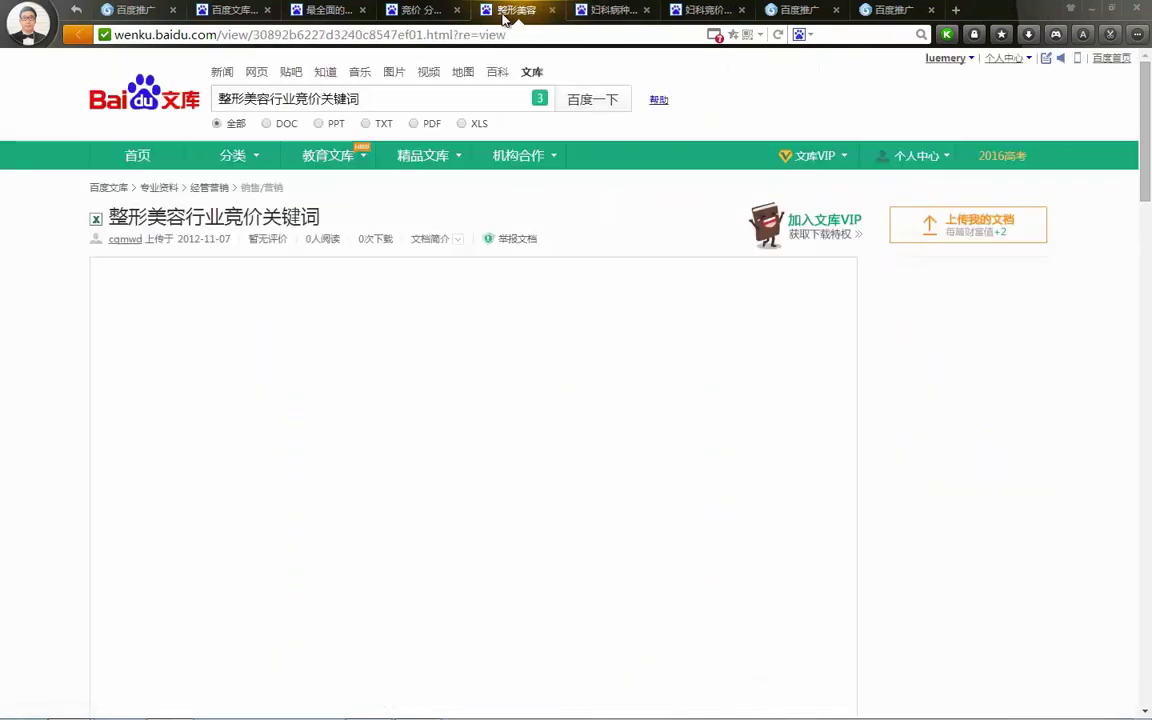
left_click(457, 10)
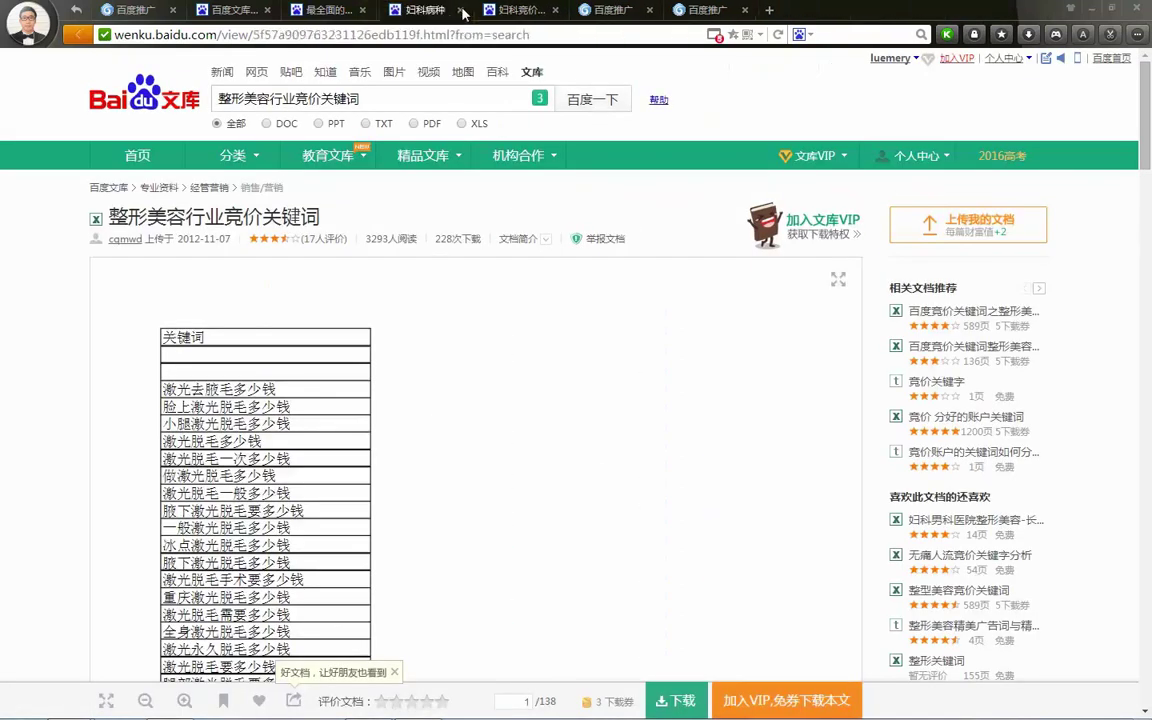
left_click(458, 10)
left_click(457, 10)
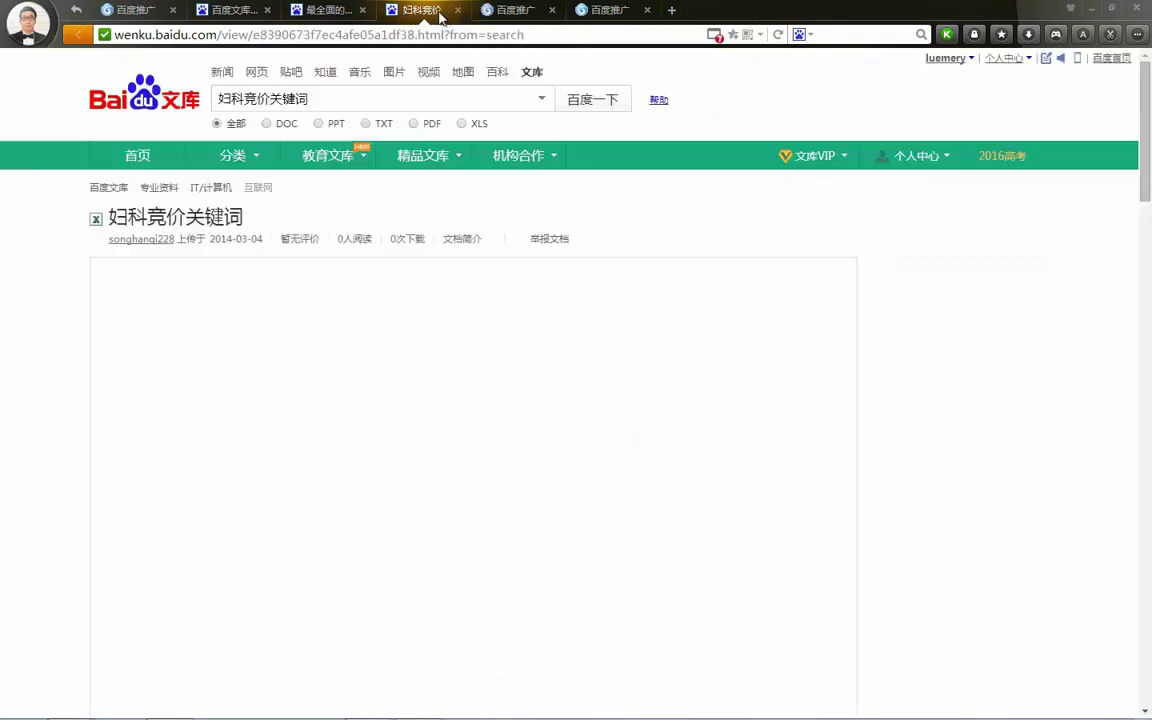
left_click(457, 10)
left_click(457, 10)
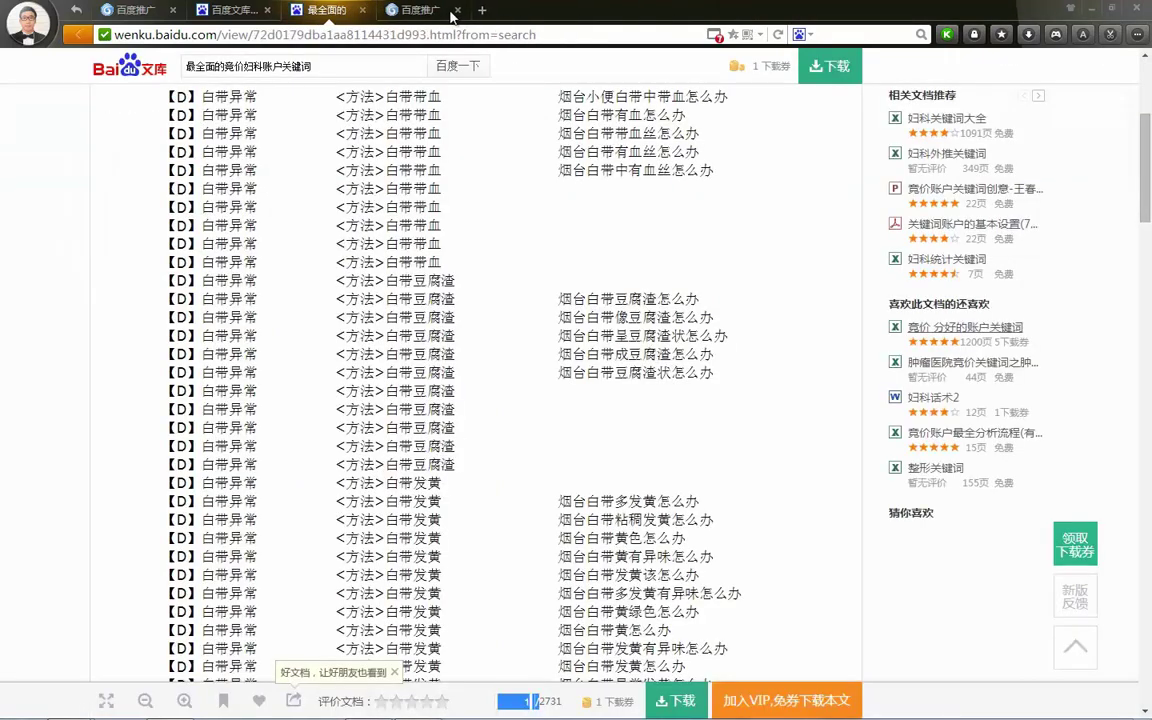
left_click(451, 12)
left_click(459, 10)
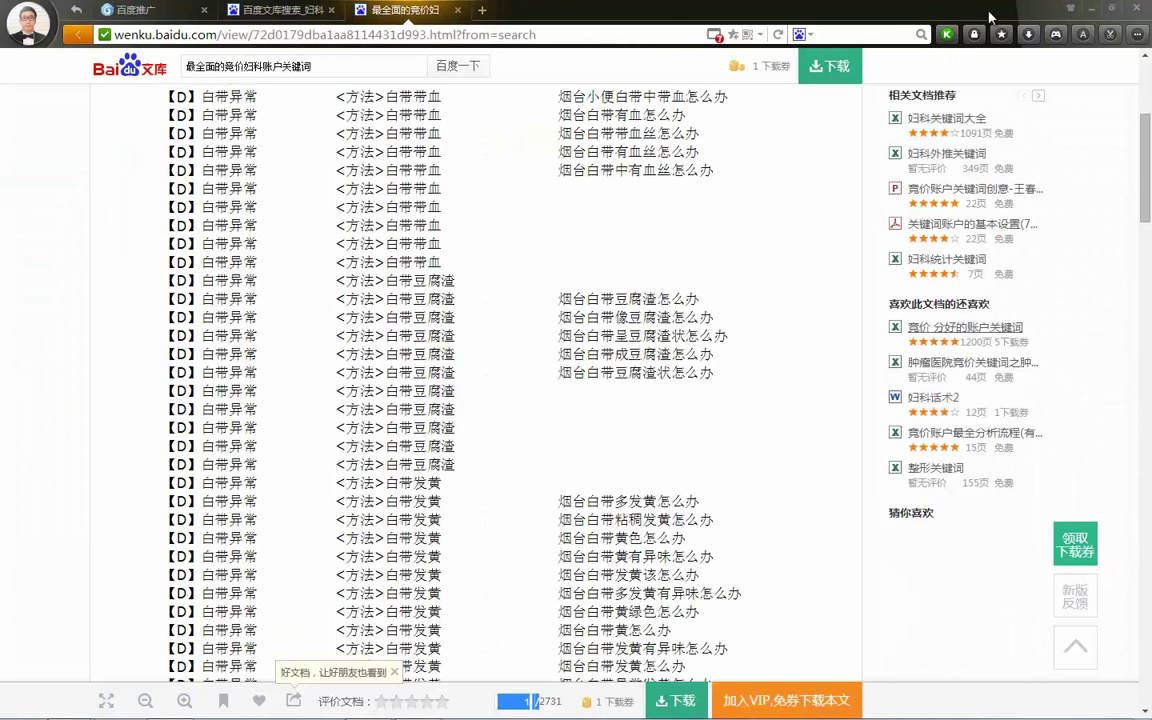
left_click(457, 10)
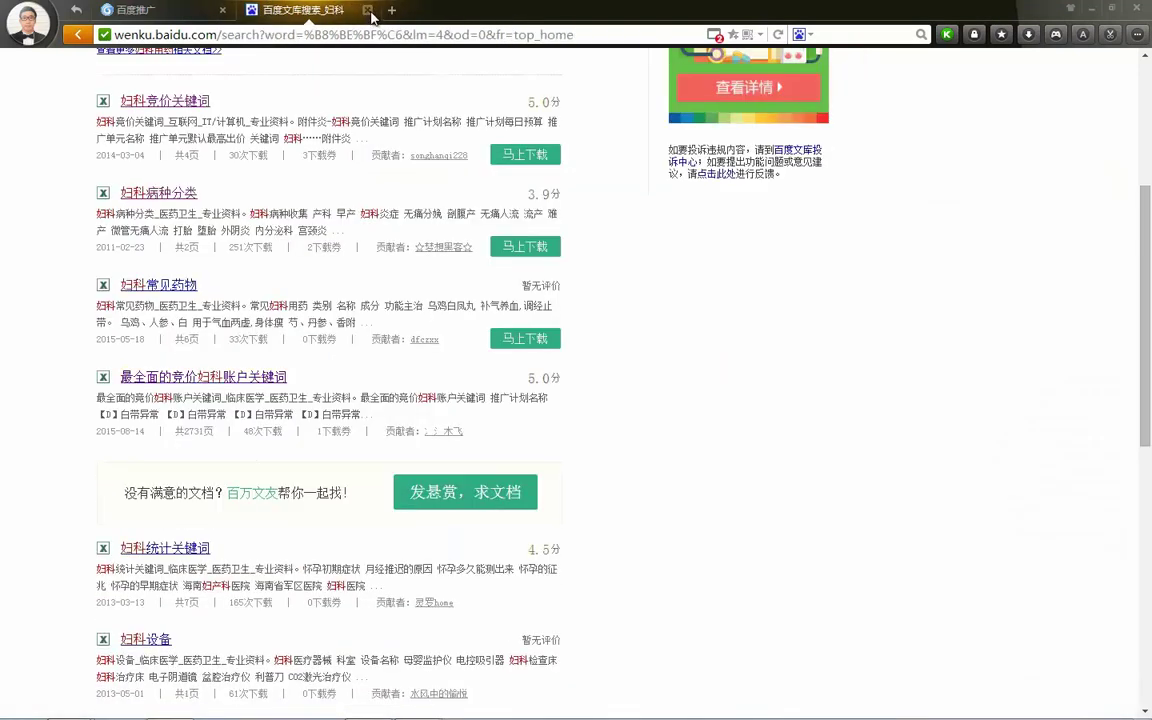
left_click(367, 10)
- Open chaxun.la/_53647 in a new browser tab and log in with the saved account details
left_click(248, 10)
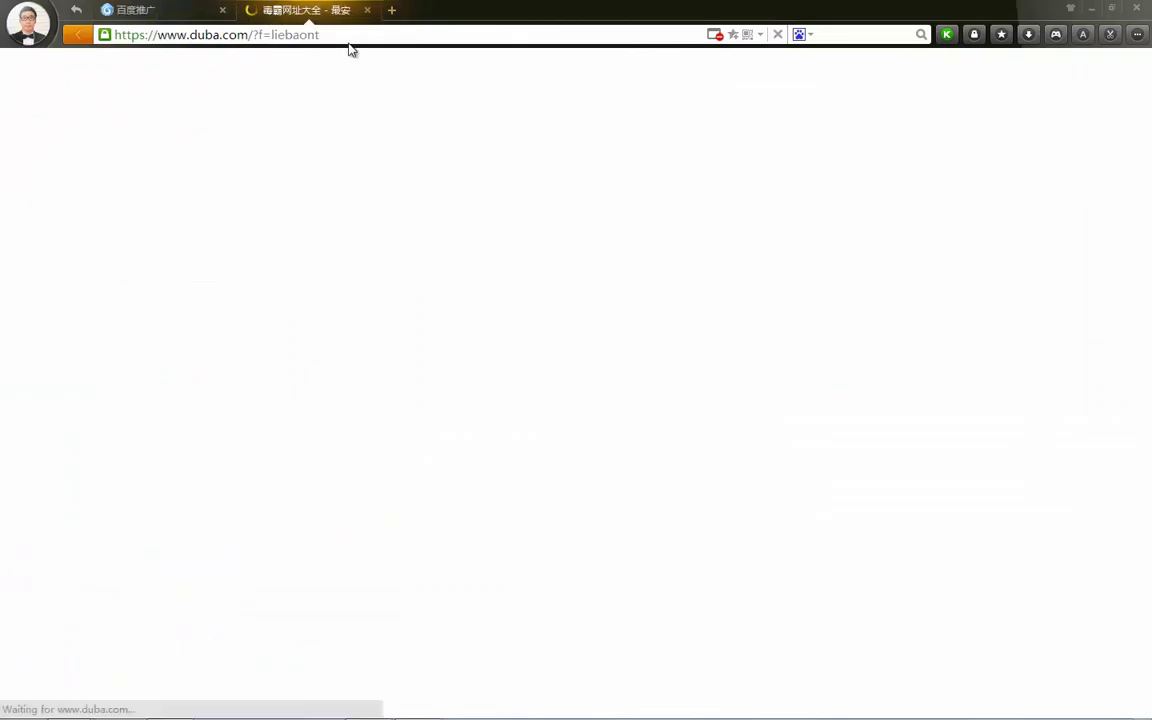
left_click(311, 33)
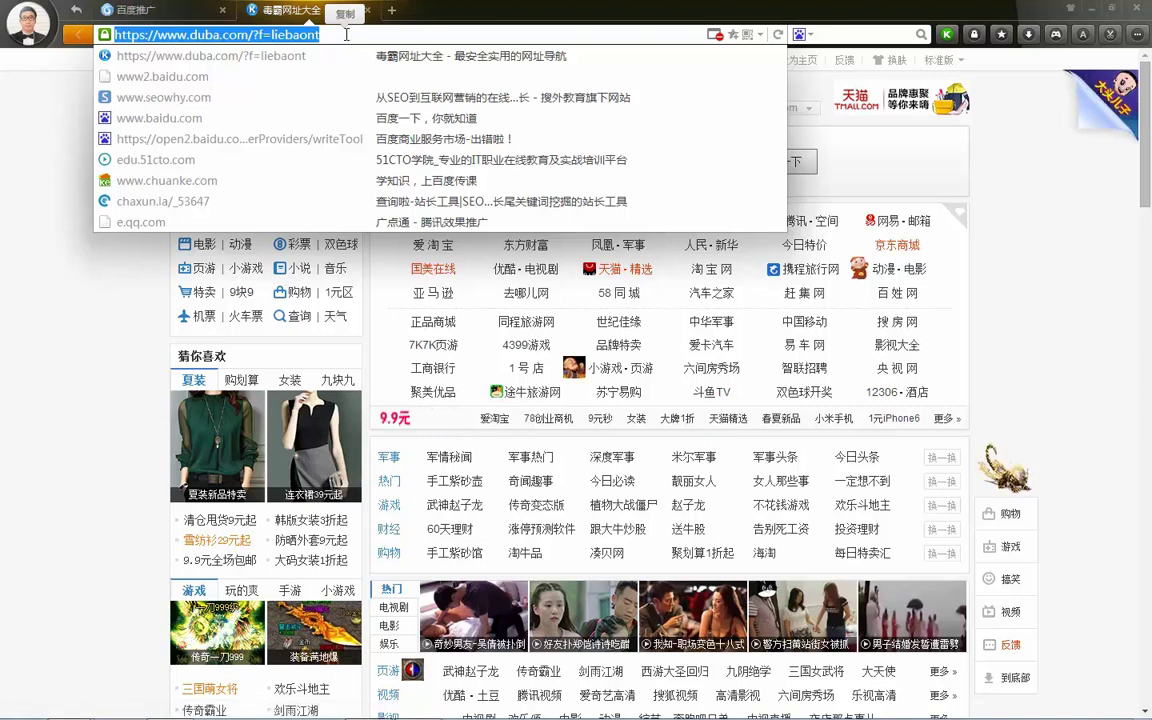
type("ca")
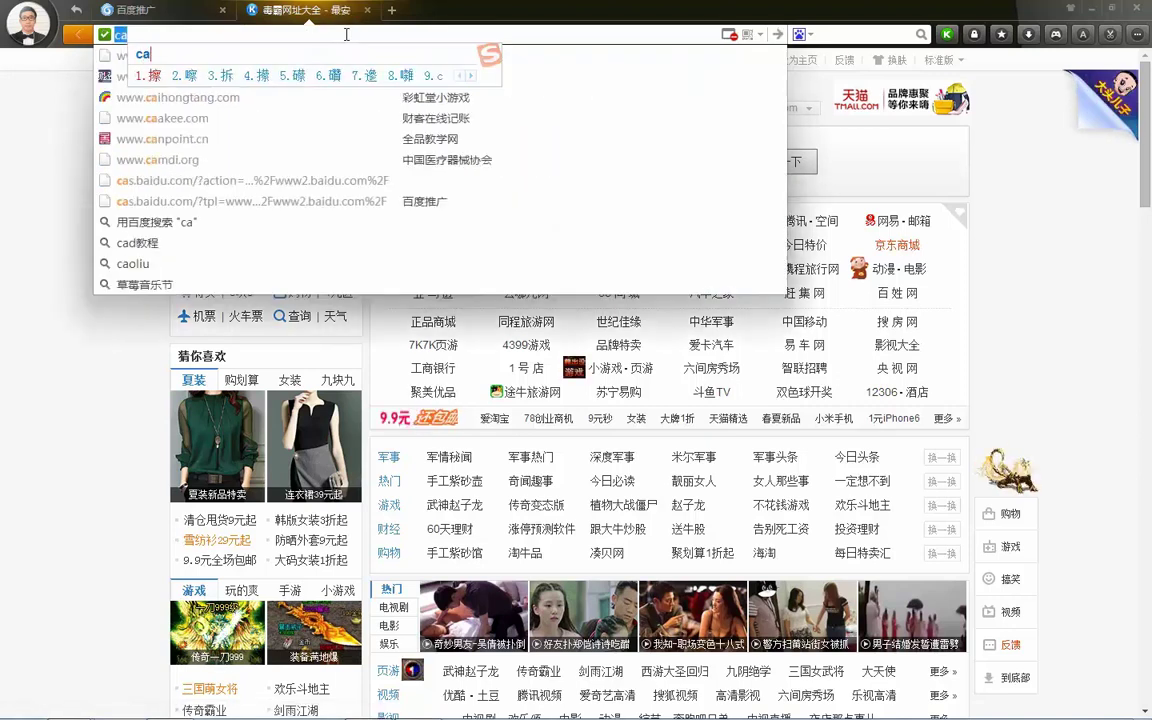
key("BackSpace")
key("BackSpace")
type("chaxun.la")
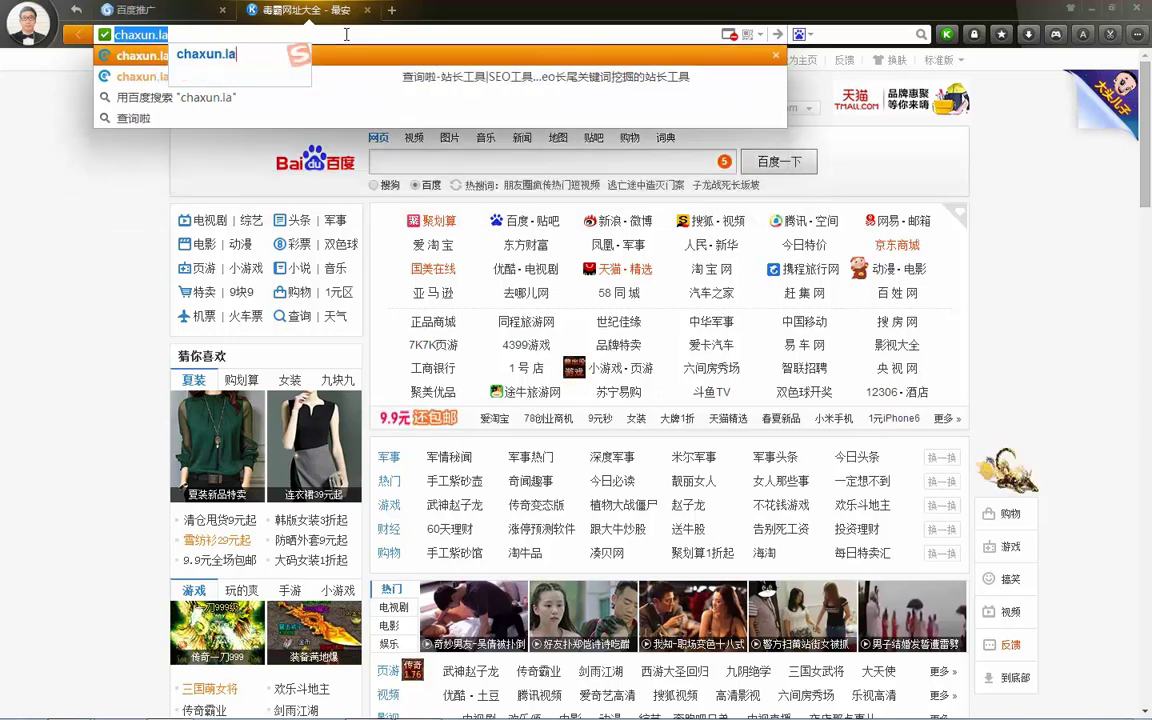
key("Return")
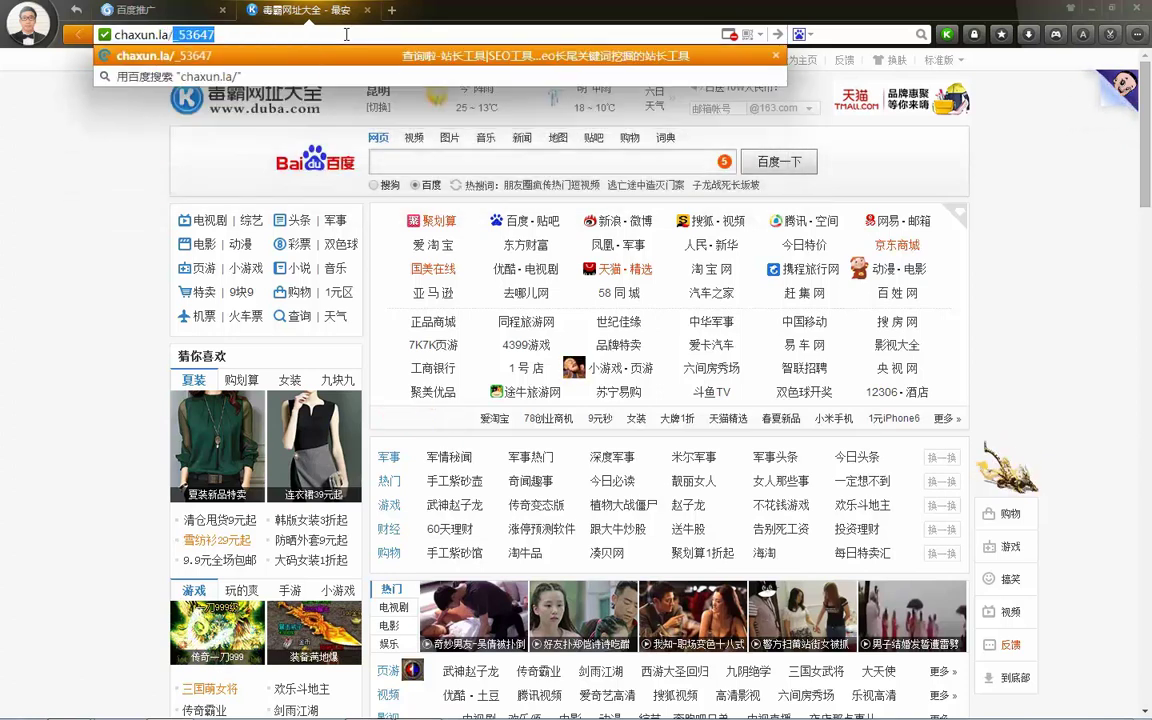
key("Return")
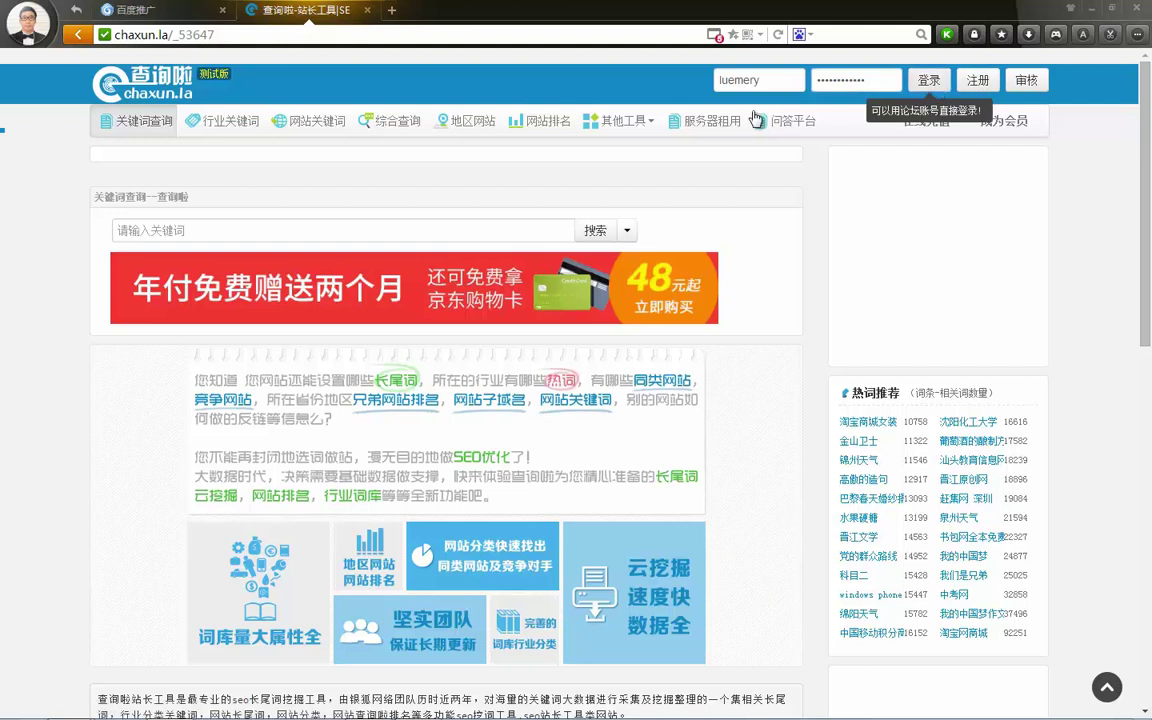
key("Return")
- Look up the keyword 云南旅游 in the chaxun.la keyword query
left_click(215, 229)
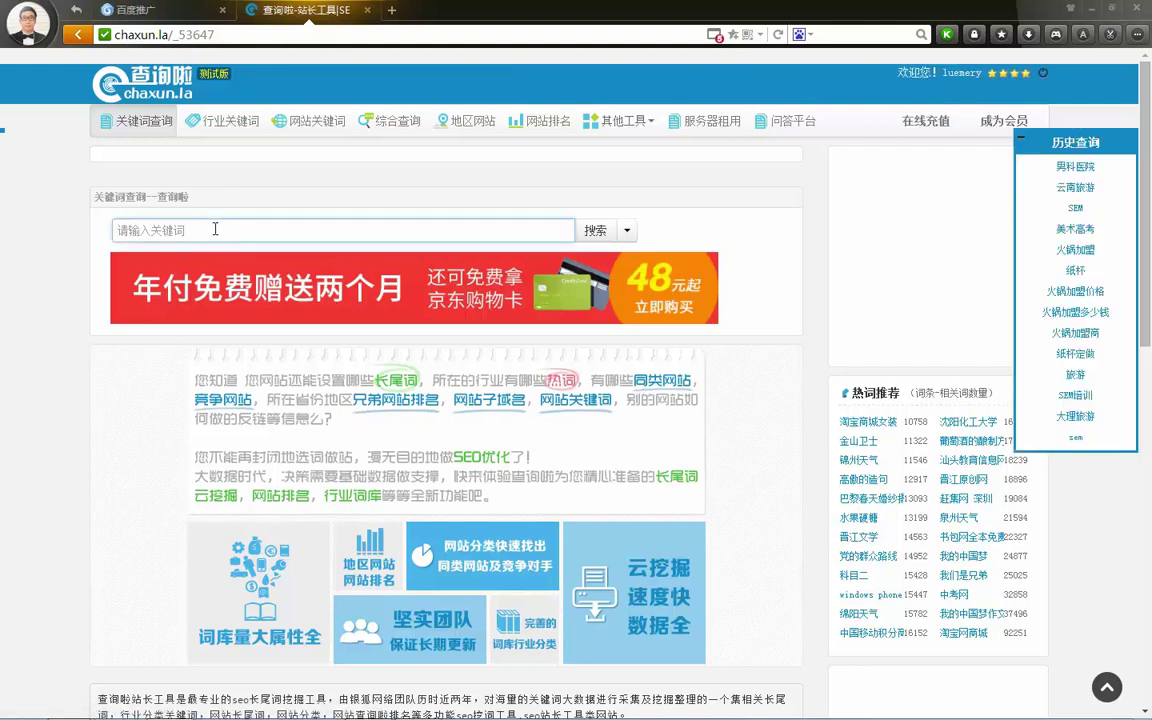
type("huo")
key("BackSpace")
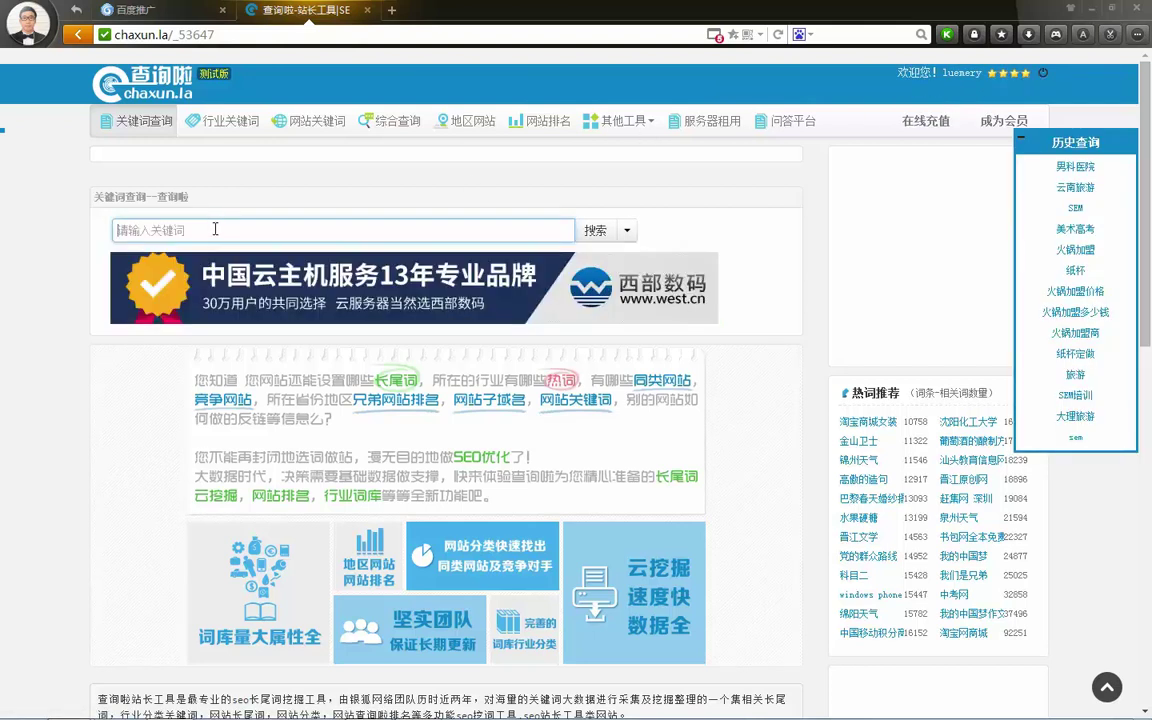
type("y")
key("BackSpace")
type("yunnan")
key("space")
type("lvyou")
key("space")
key("Return")
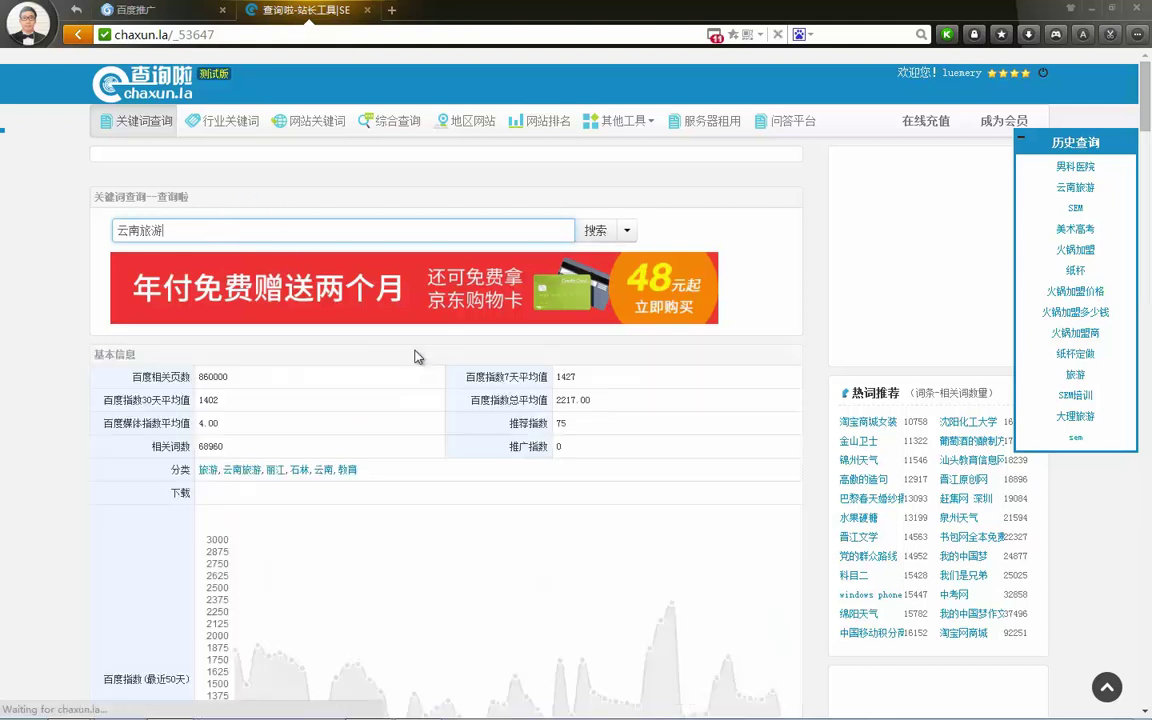
- Replace the query with 男科医院 and look up that keyword's data
left_click_drag(189, 228, 12, 229)
type("你说呢")
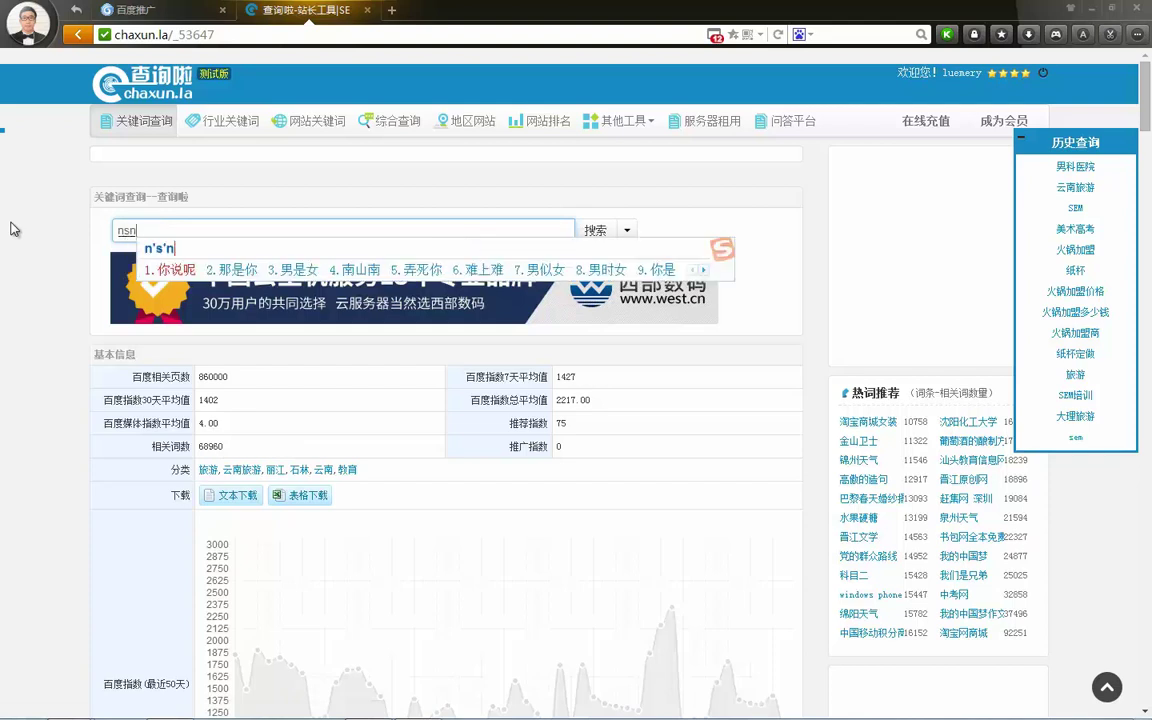
key("BackSpace")
type("nankeyiyua")
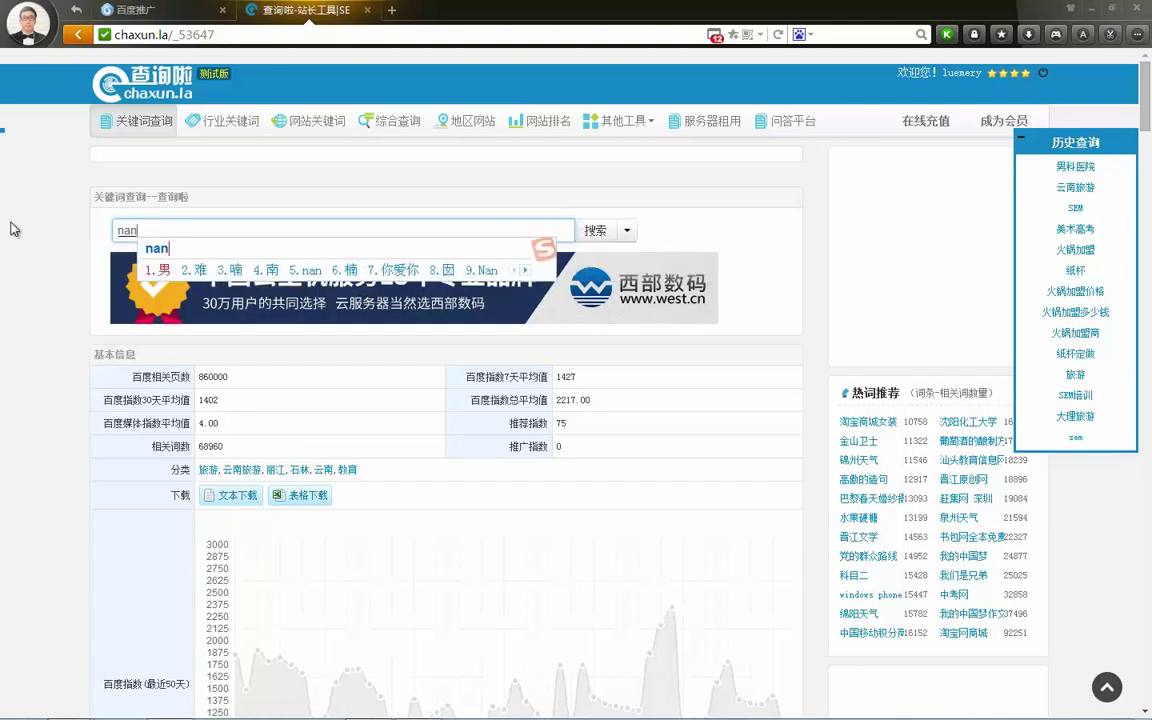
key("space")
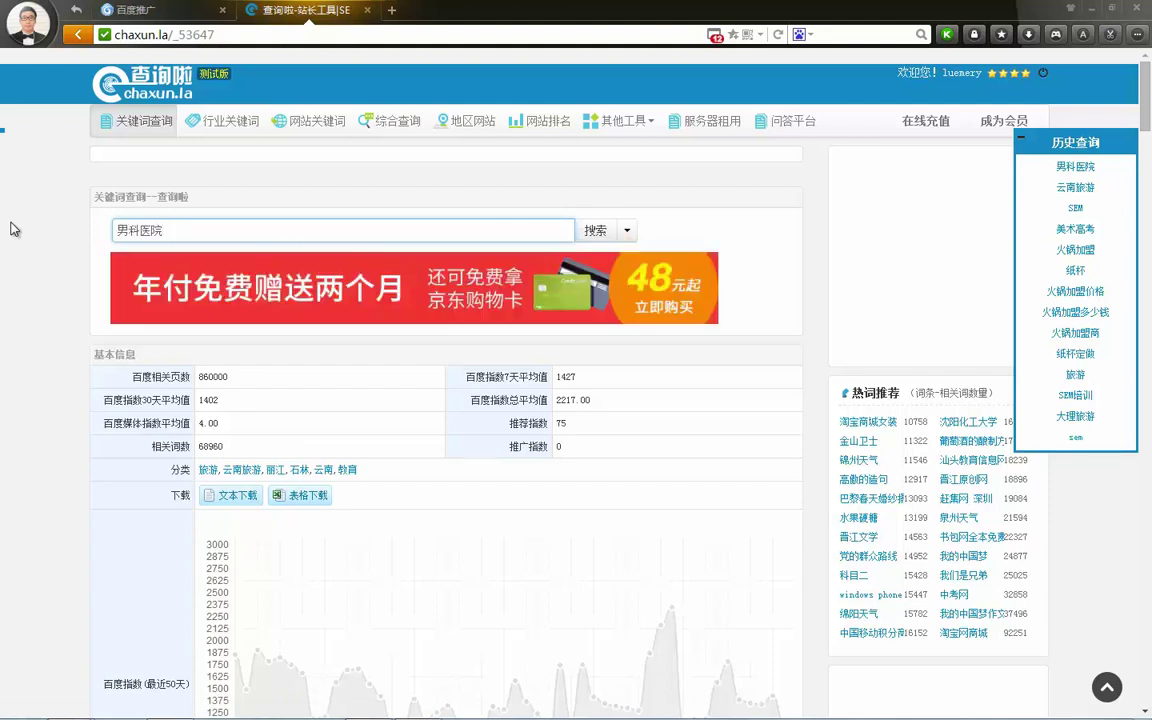
key("Return")
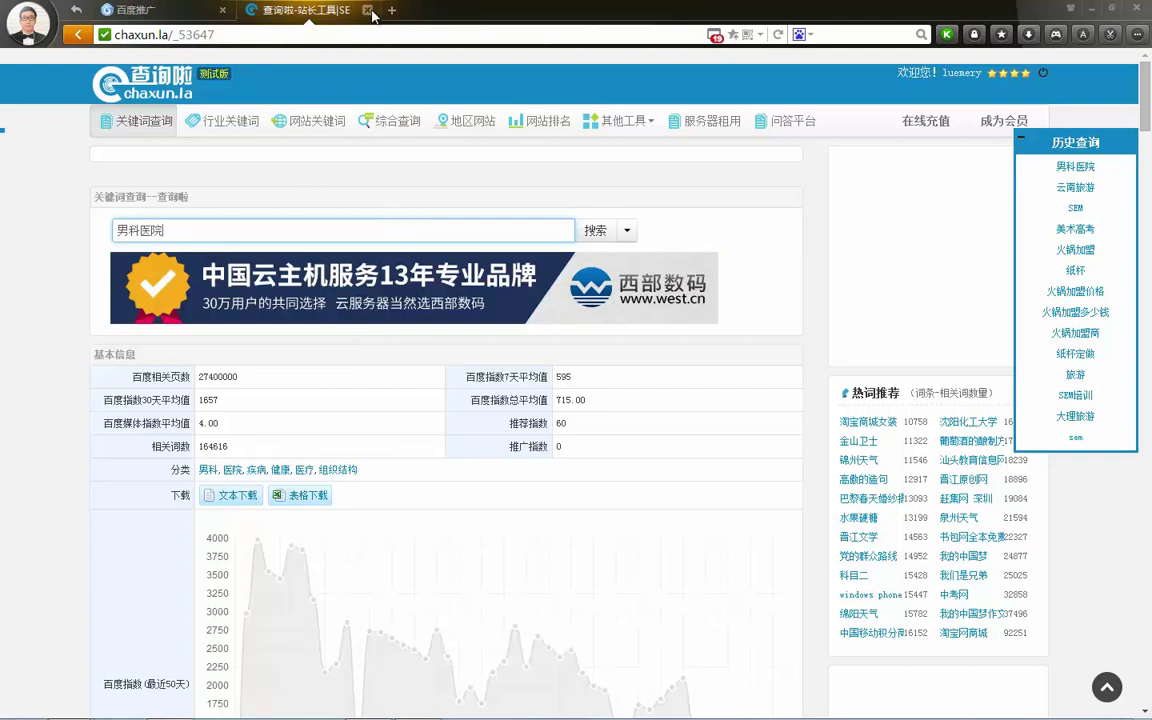
- Close the keyword query page and the browser, and switch to the PowerPoint slide 相似雷同账户替换技巧
left_click(368, 10)
left_click(1136, 8)
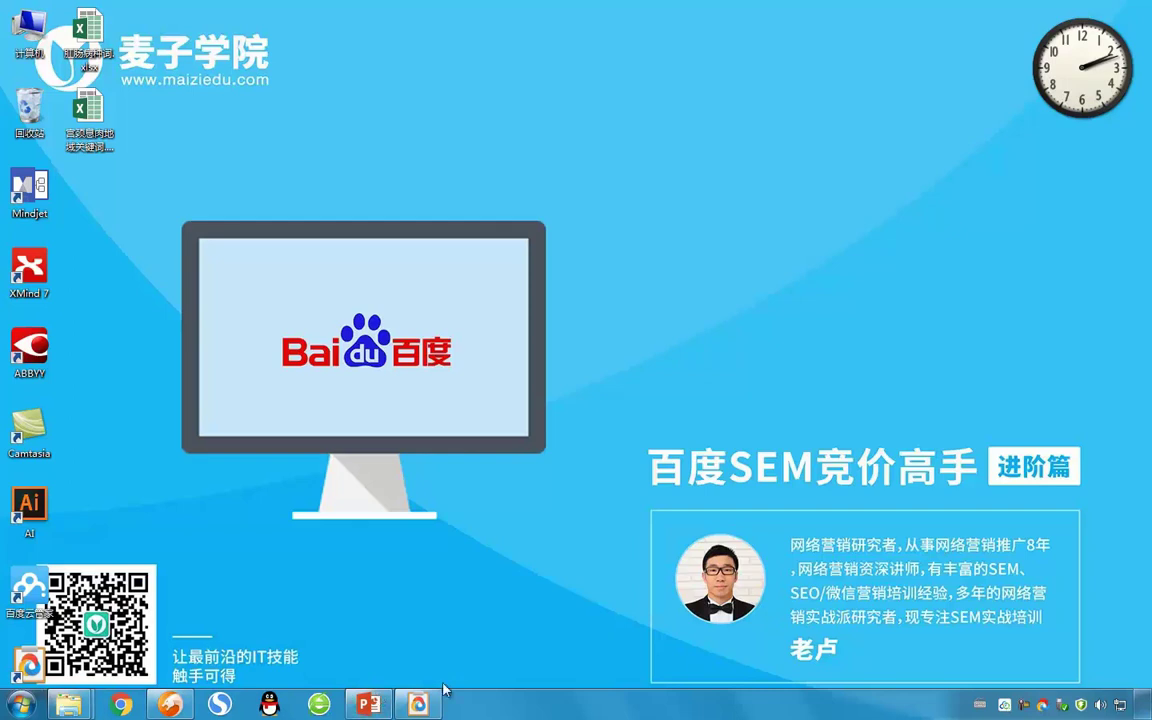
key("alt+Tab")
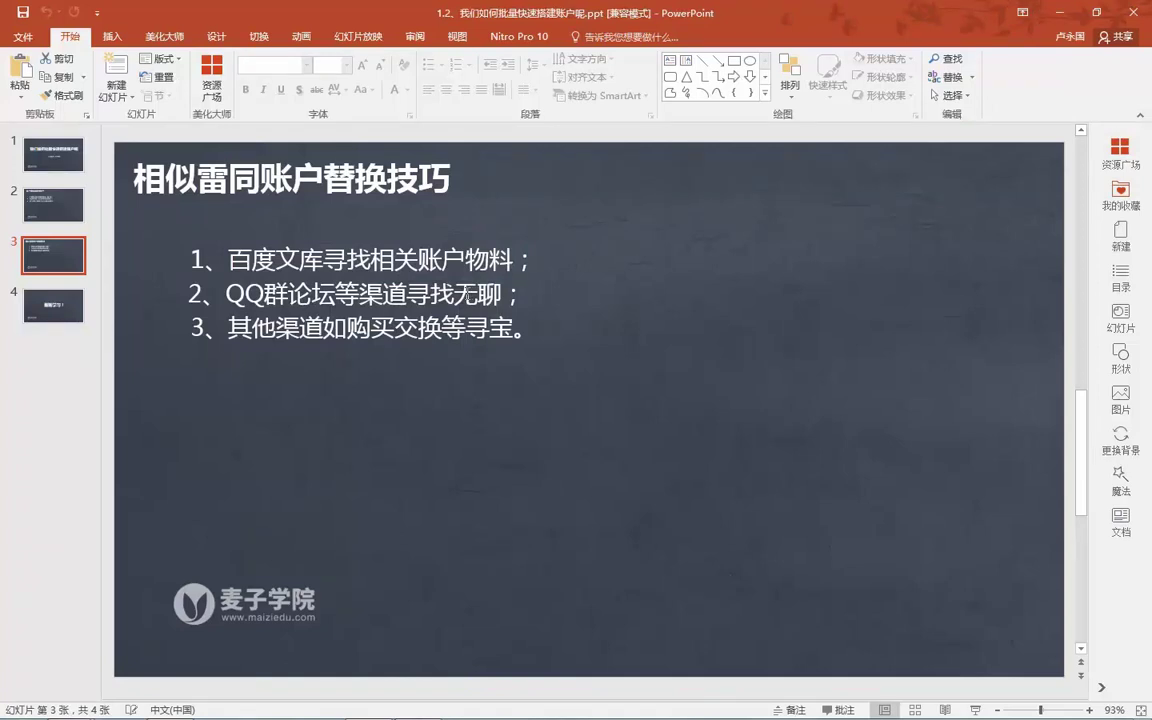
- Correct the word 无聊 to 物料 in the slide's second point about QQ groups and forums
left_click(470, 296)
double_click(493, 295)
type("wui")
key("BackSpace")
key("BackSpace")
key("BackSpace")
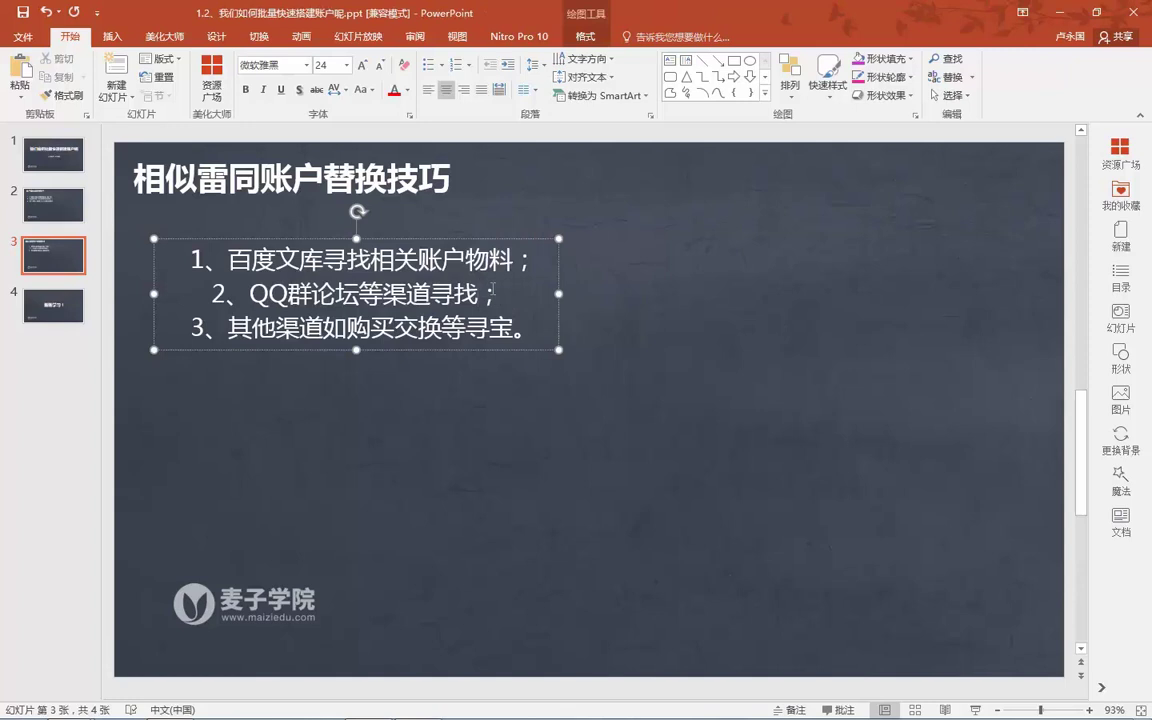
type("wuliao2")
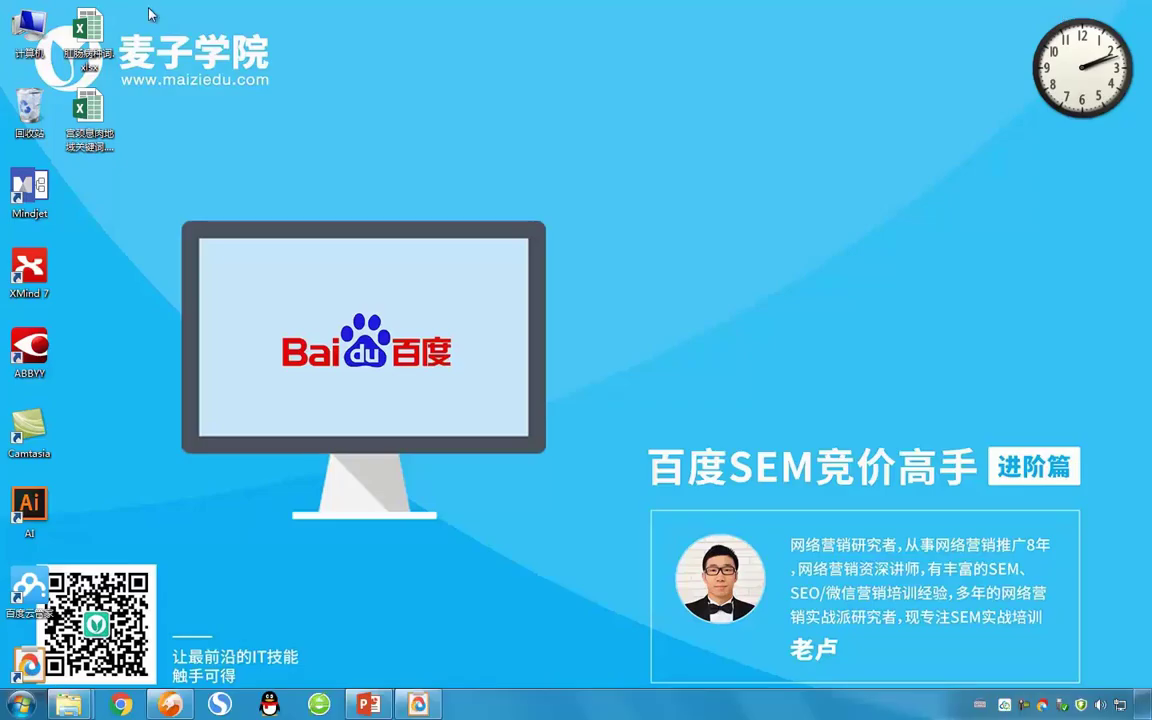
- Open the workbook 宫颈息肉地域关键词.xlsx from the desktop in Excel and widen columns A, B and C to show their full text
left_click_drag(150, 14, 115, 227)
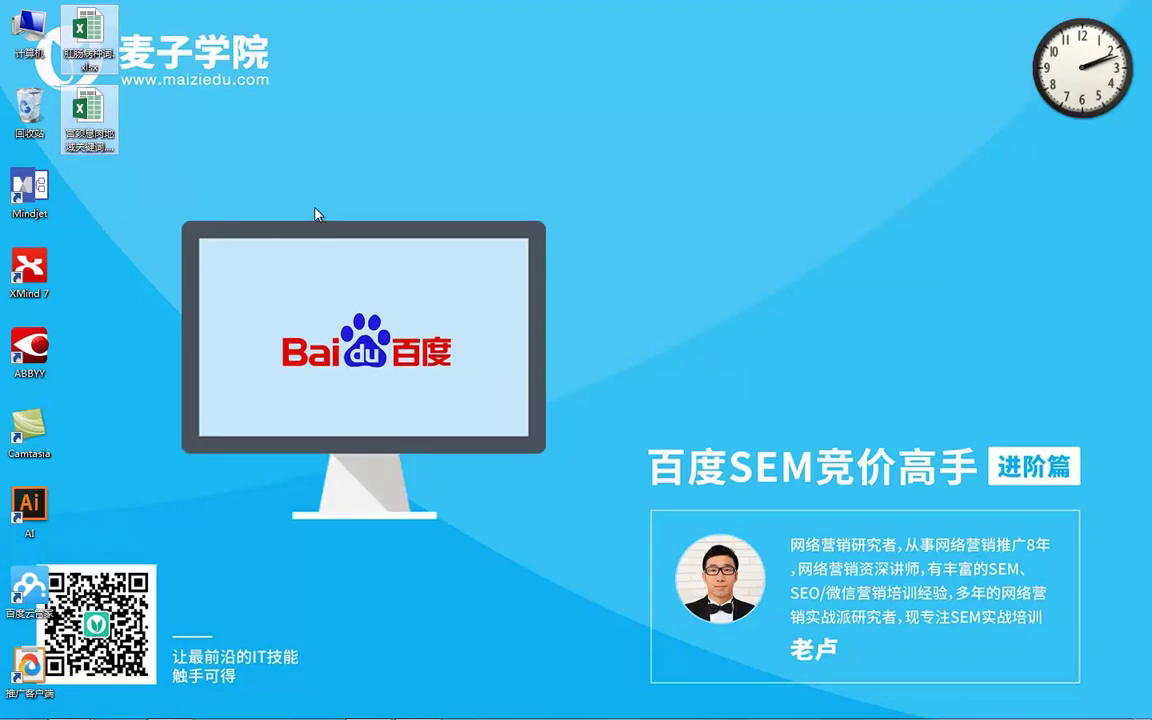
double_click(88, 112)
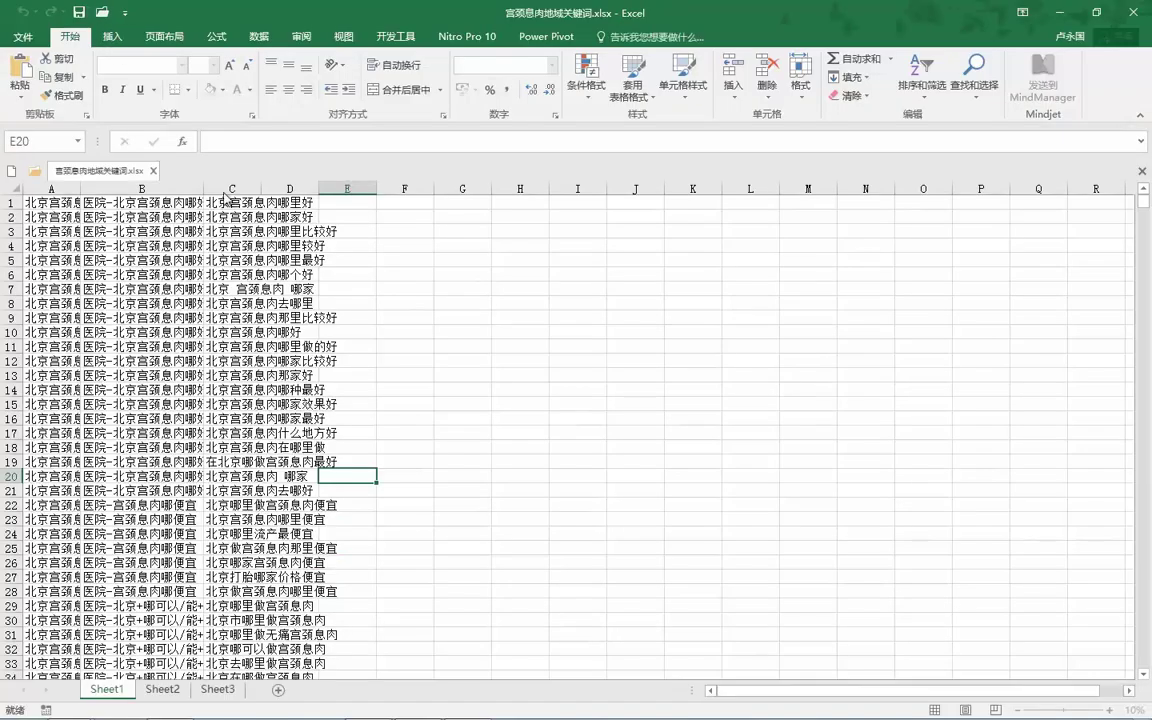
left_click(470, 300)
left_click_drag(262, 185, 359, 183)
left_click(495, 288)
left_click_drag(203, 185, 324, 183)
left_click_drag(88, 181, 155, 183)
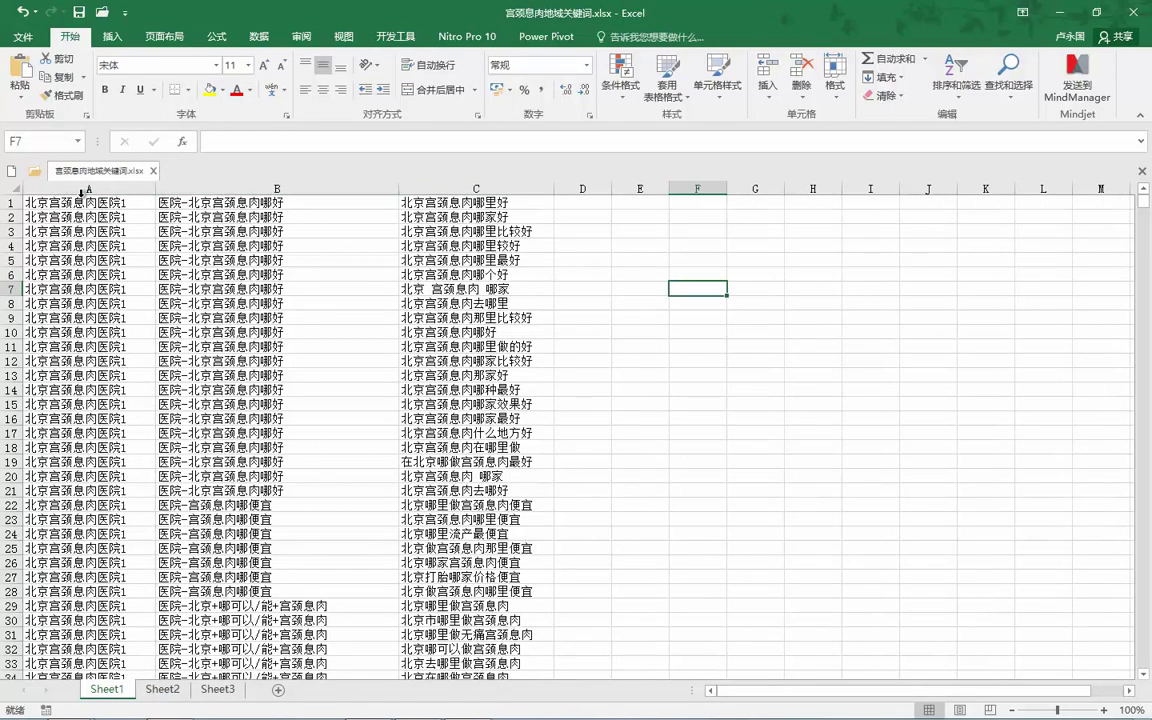
- Replace every occurrence of 宫颈息肉 with 人工流产 across the whole of Sheet1
left_click(8, 188)
key("ctrl+h")
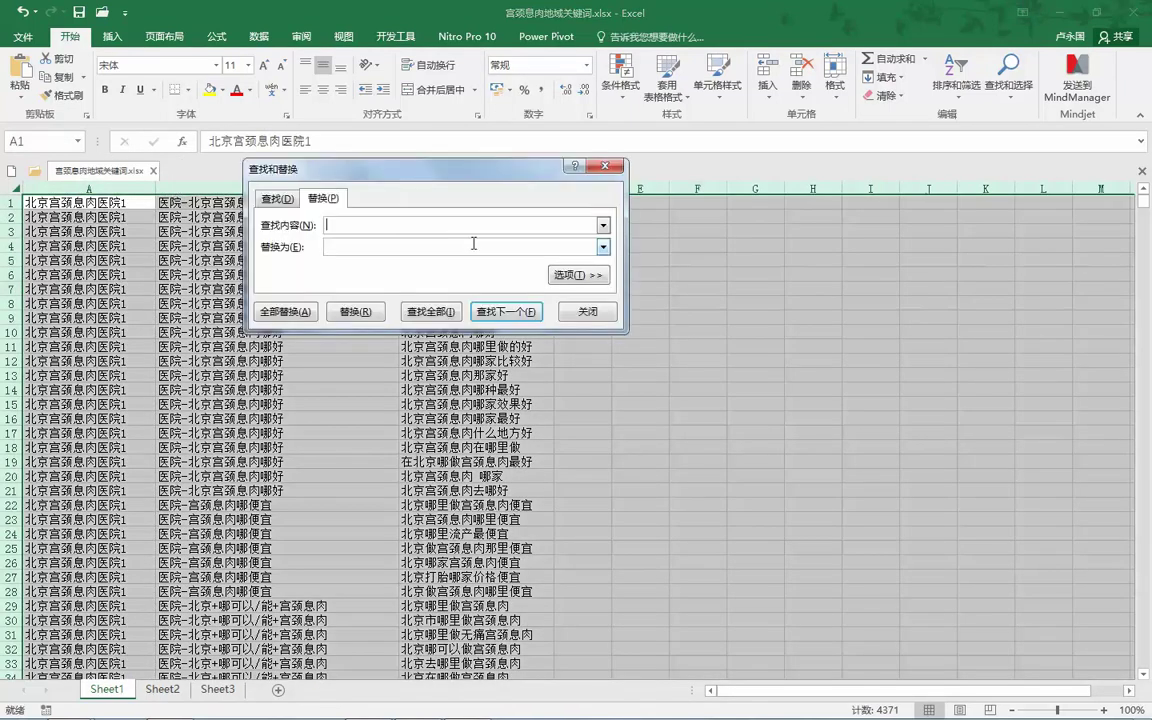
left_click_drag(378, 181, 697, 208)
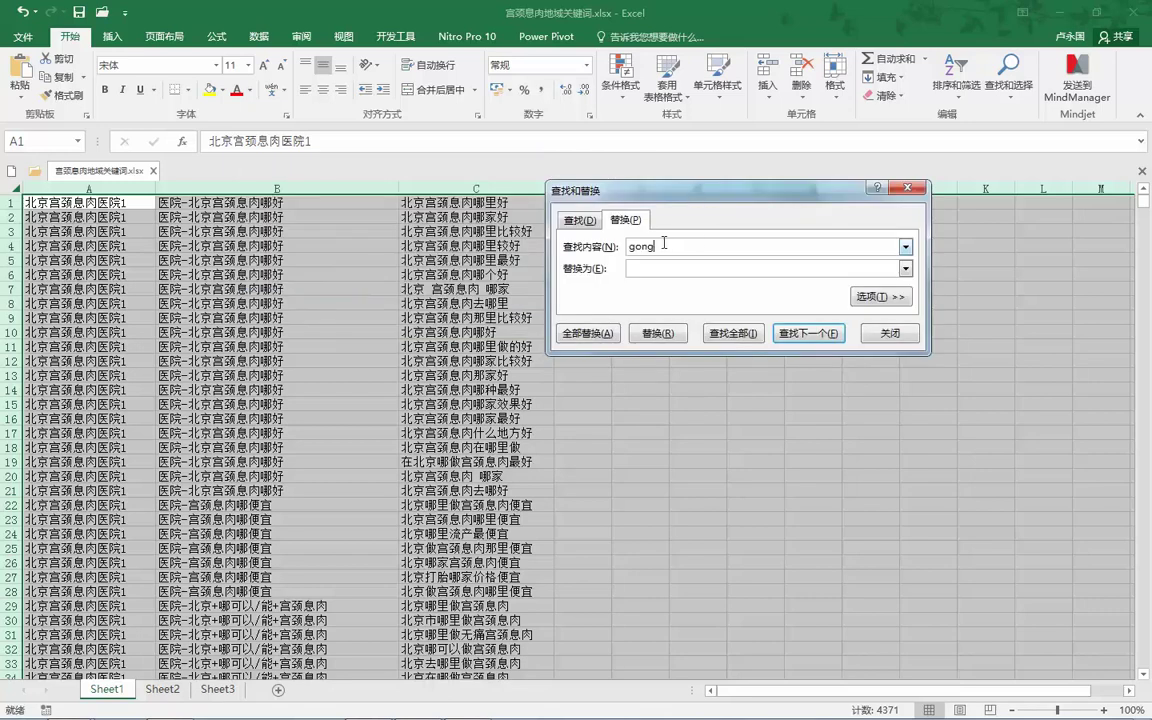
type("gjinxirou")
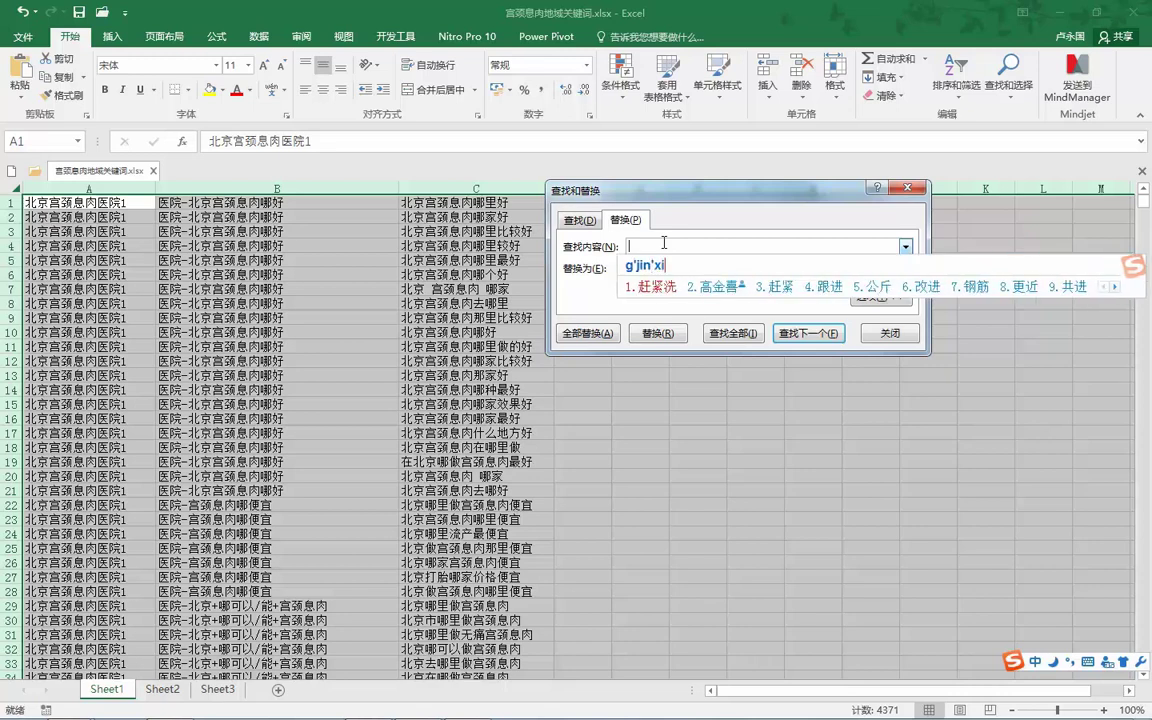
key("space")
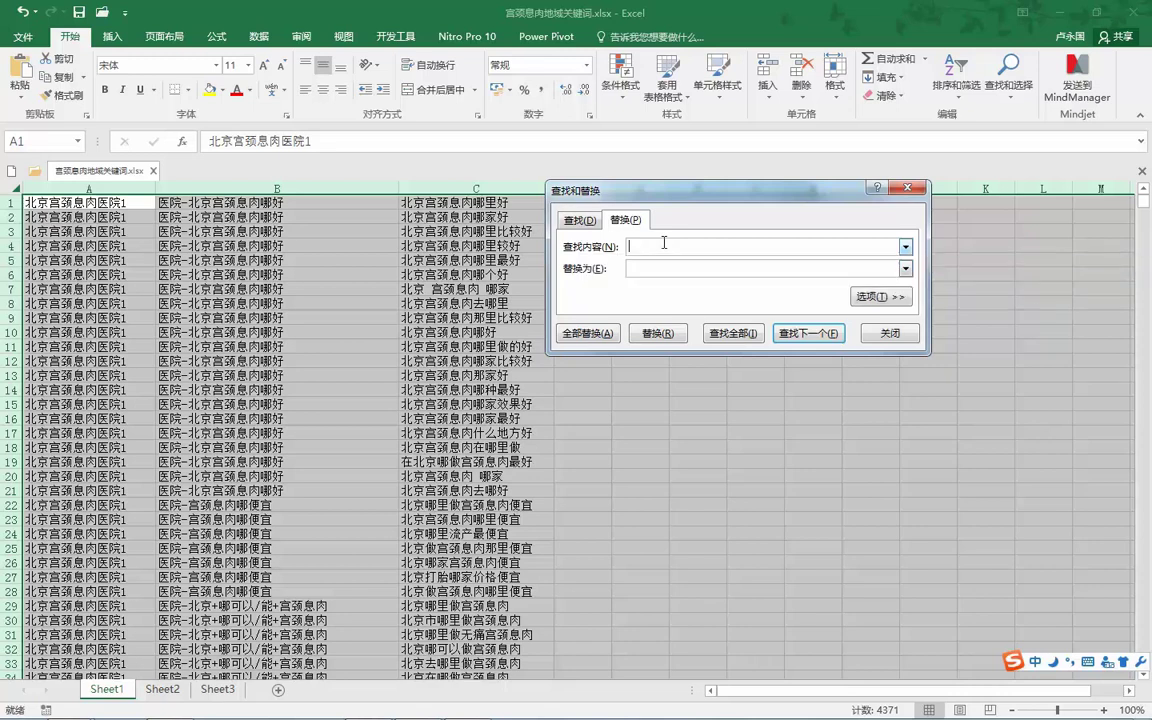
type("gjingxi")
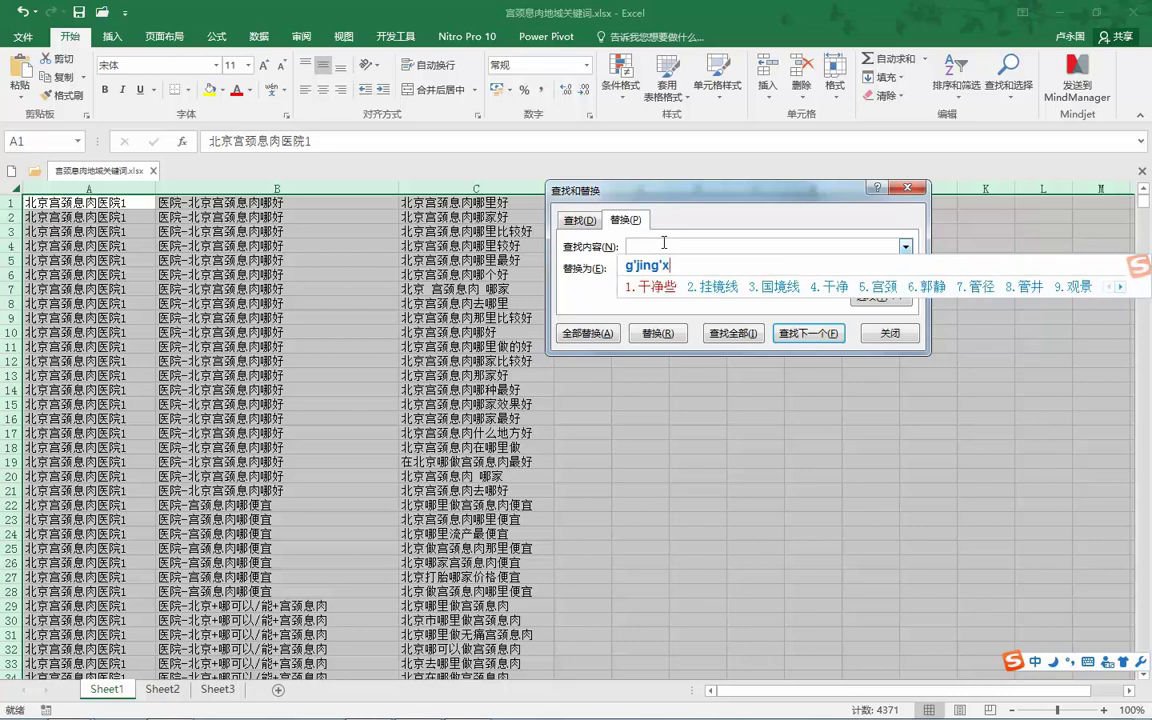
type("rou")
key("space")
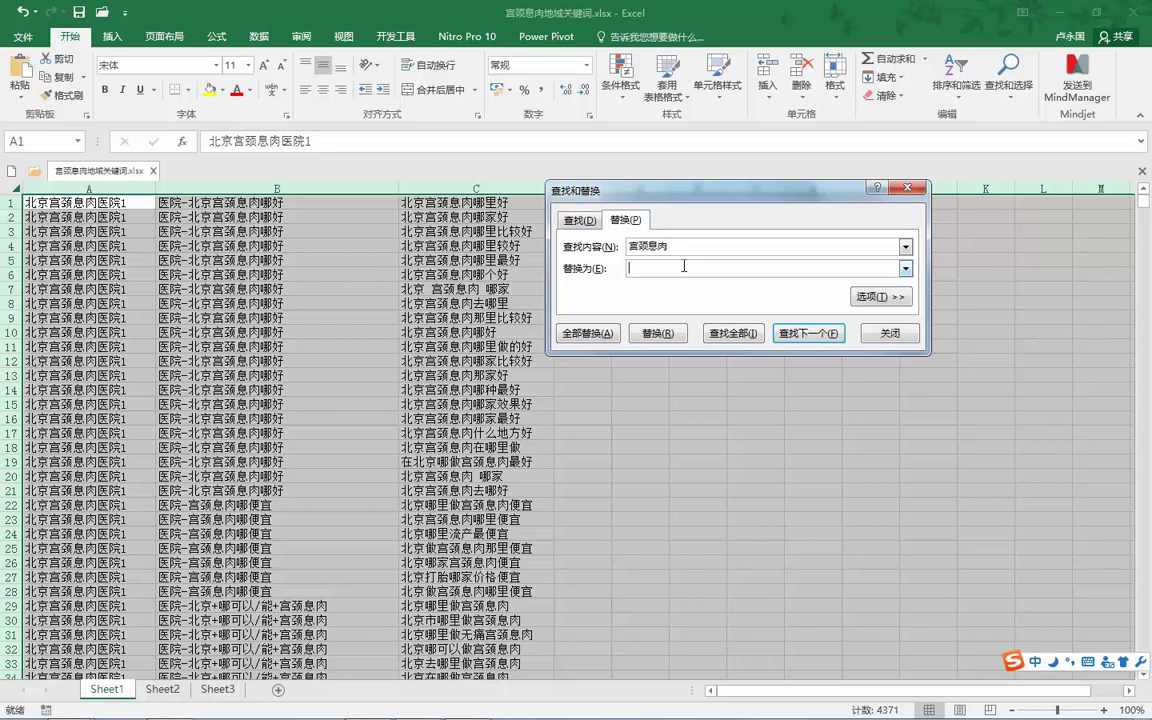
type("rengongliuc")
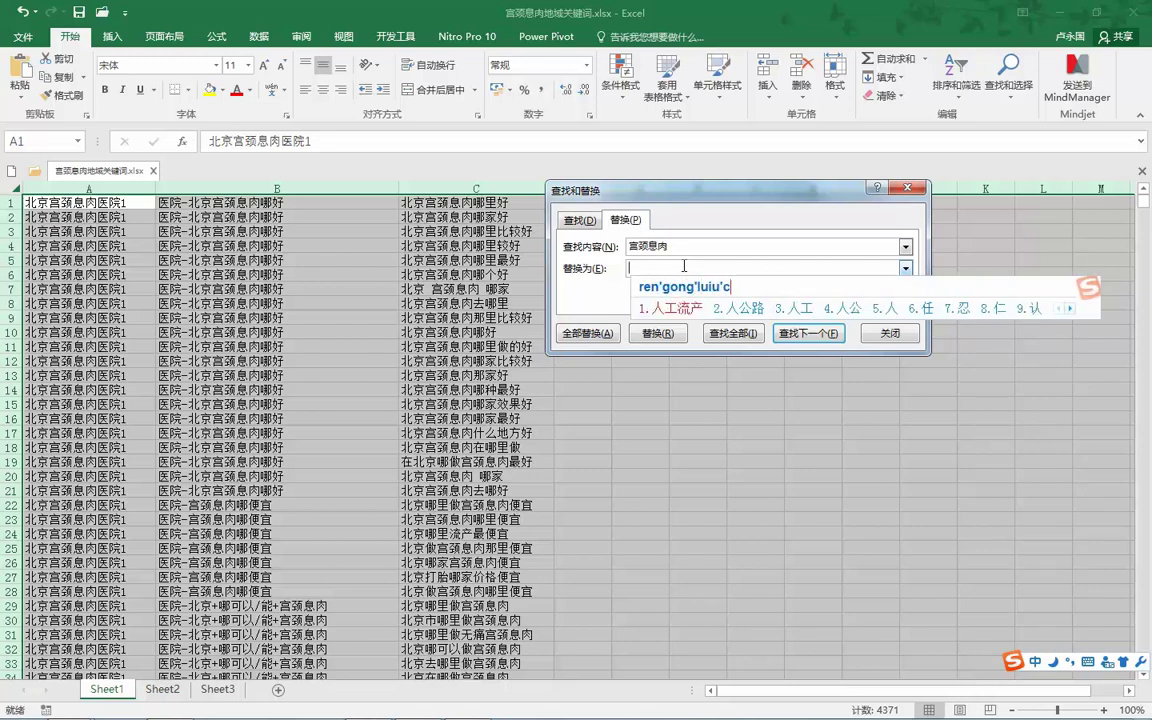
key("space")
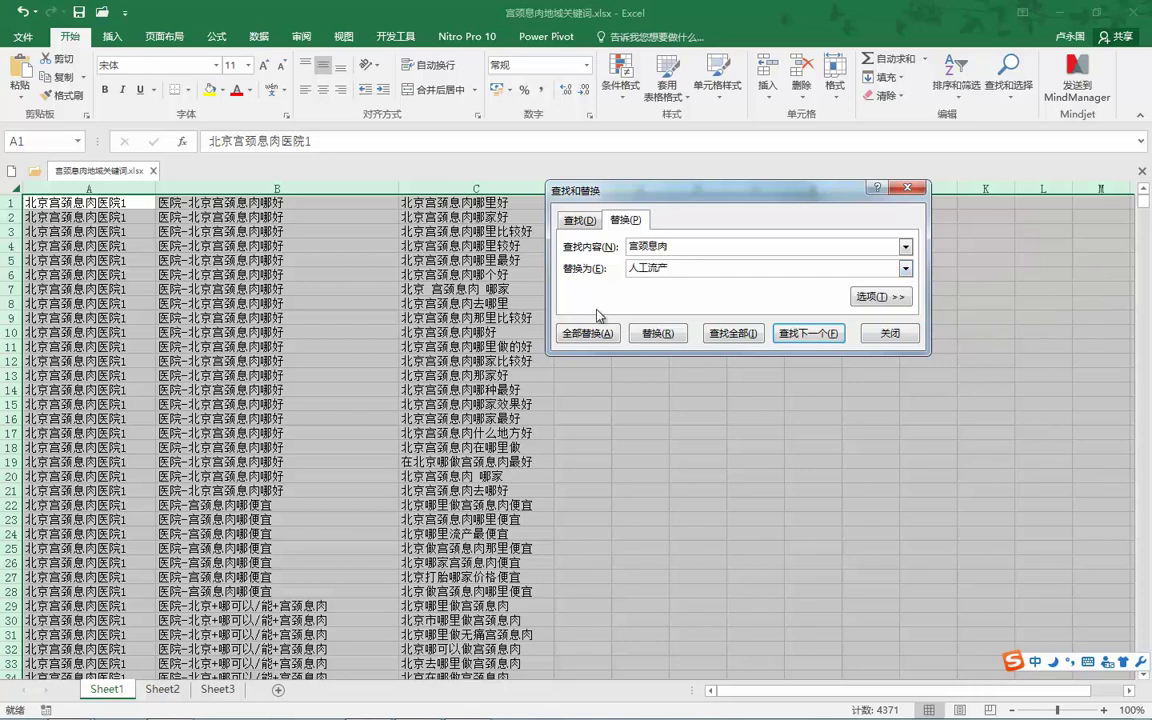
left_click(585, 333)
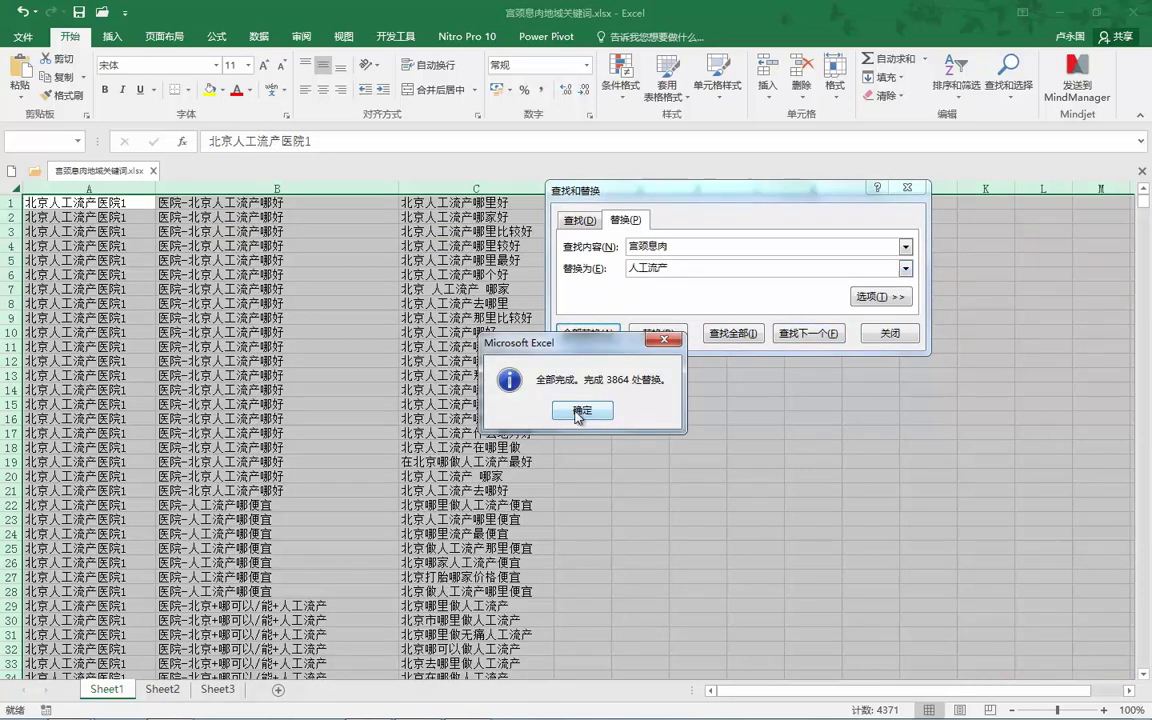
- Dismiss the replacement message, close Find and Replace, and check the replaced keywords in the first rows of Sheet1
left_click(612, 555)
left_click(908, 188)
scroll(230, 210, "down", 1)
scroll(230, 210, "down", 6)
scroll(60, 222, "up", 7)
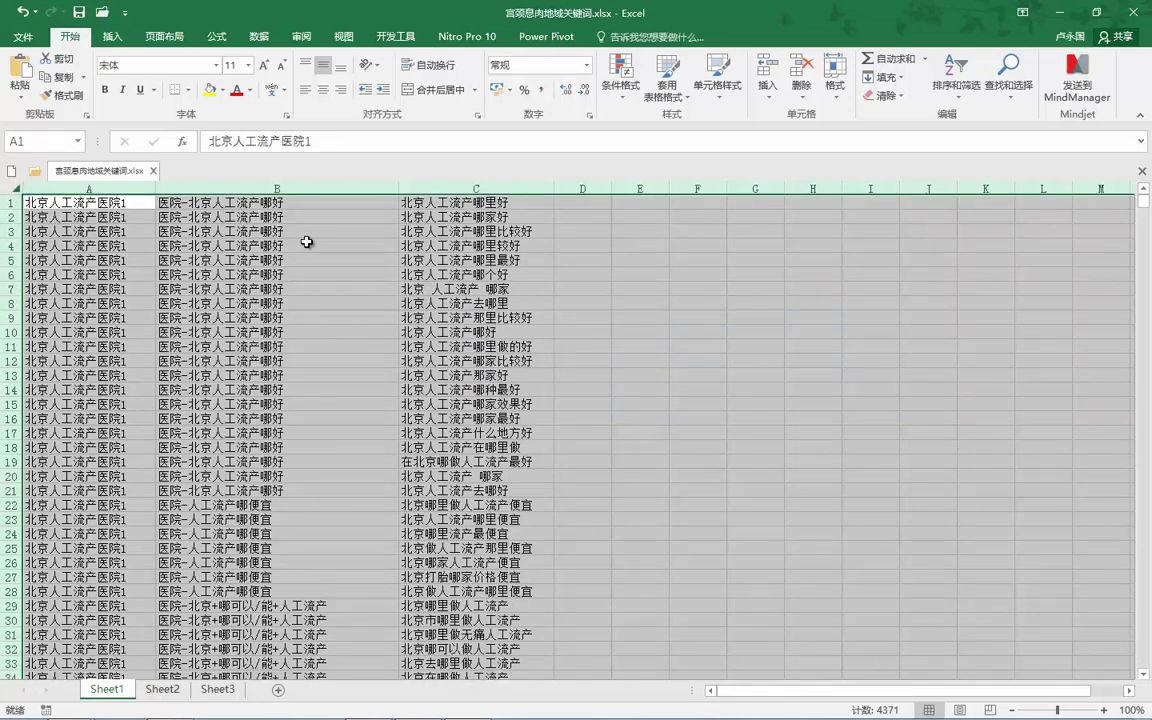
- Replace every occurrence of 北京 with 上海 across the whole of Sheet1 and close Find and Replace
key("ctrl+h")
double_click(662, 285)
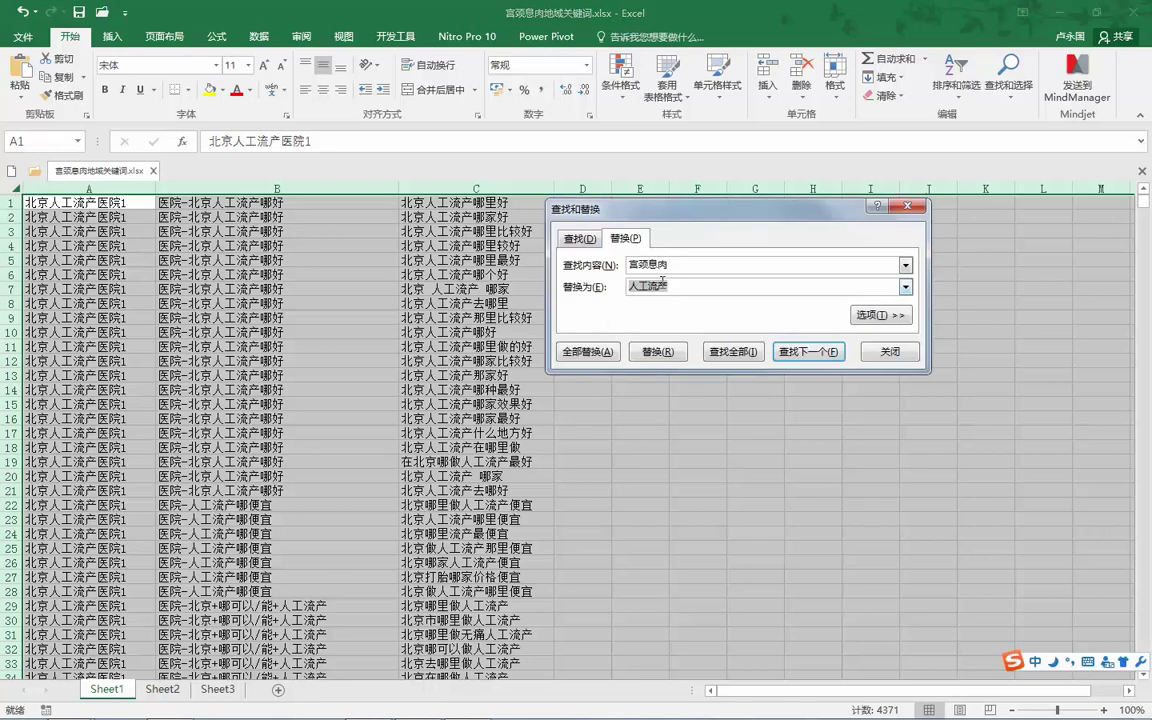
double_click(684, 266)
type("北京")
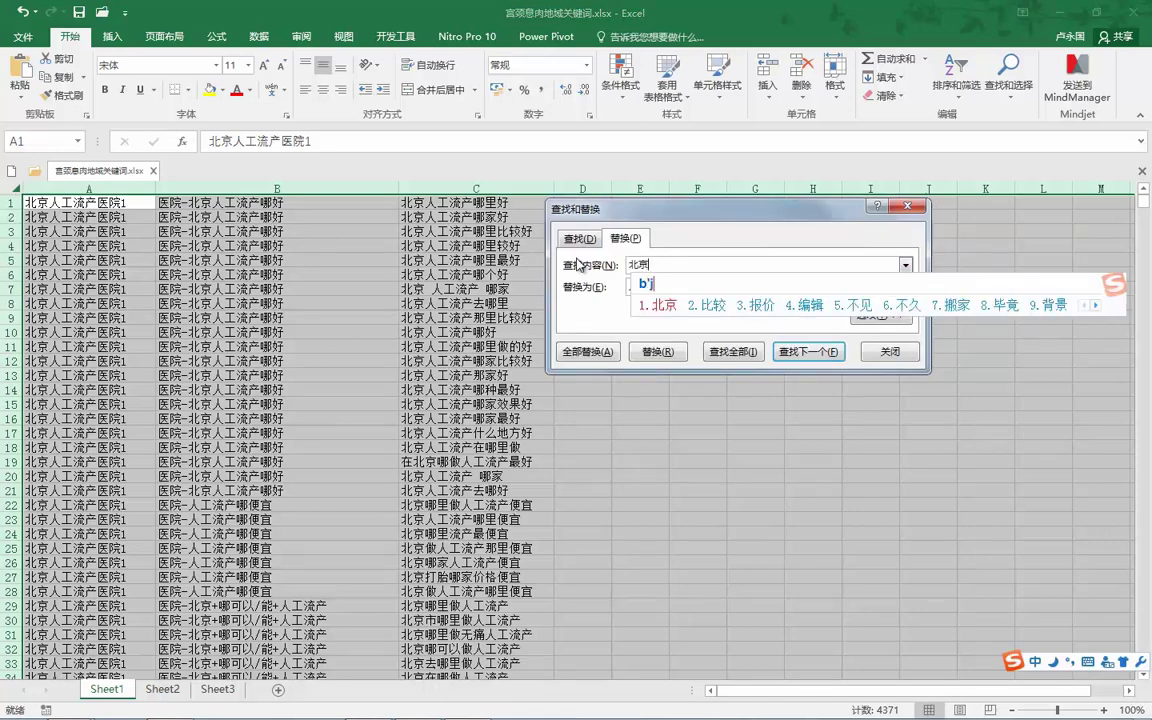
key("Tab")
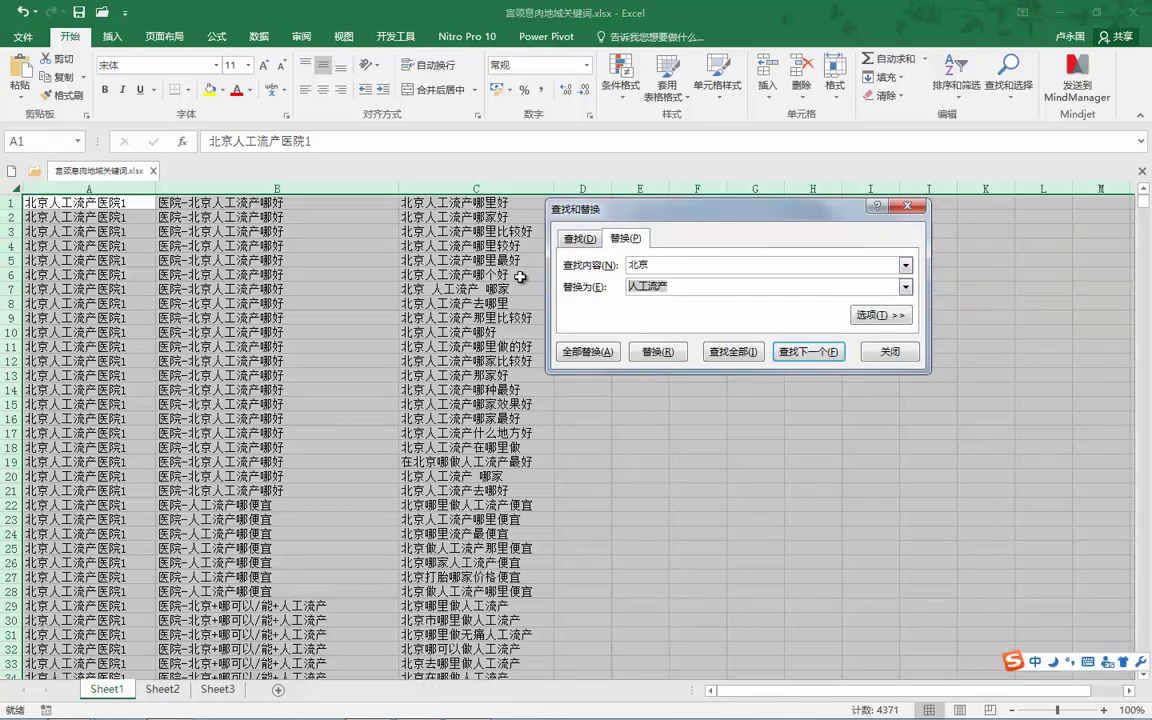
type("shanghai")
key("space")
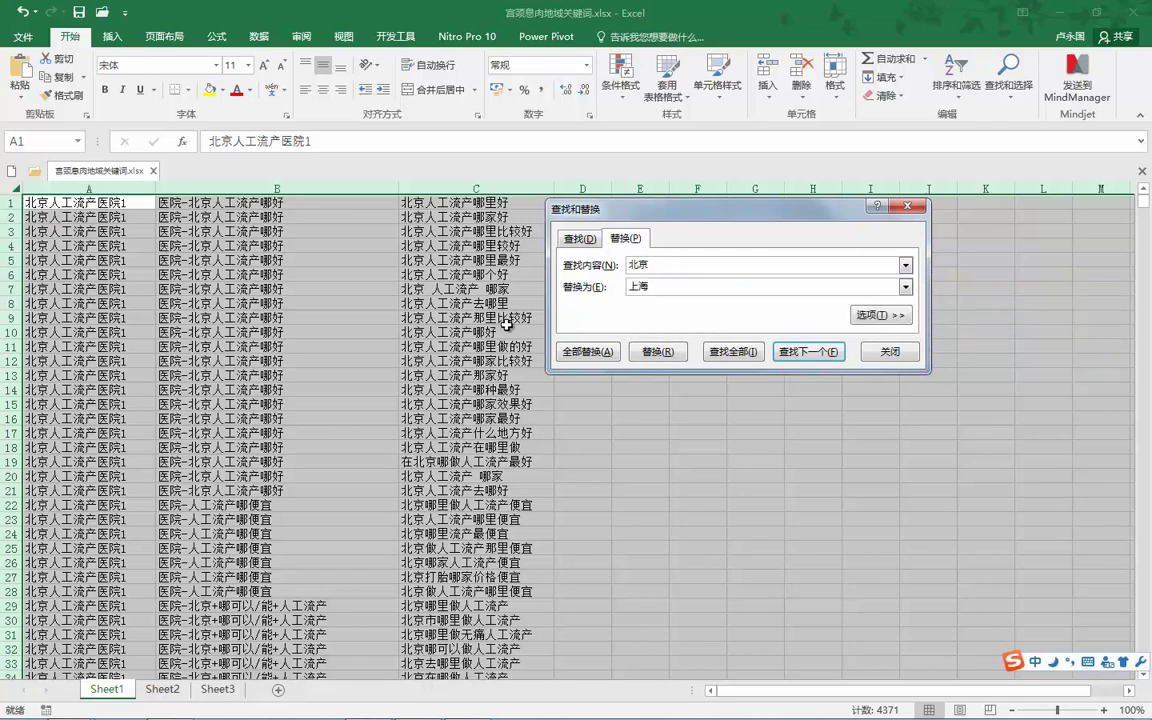
left_click(572, 352)
left_click(586, 405)
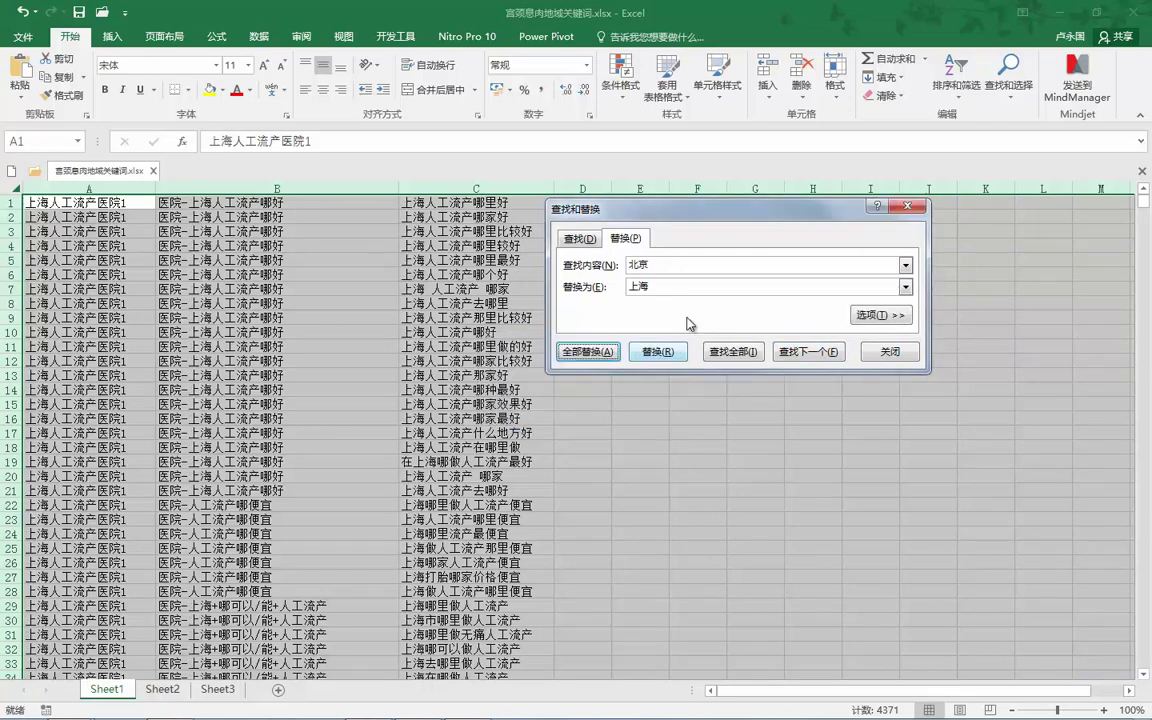
left_click(907, 206)
- Look through the rows of Sheet1 down to the 上海人工流产费用 entries to check the replaced region and keywords
scroll(314, 251, "down", 14)
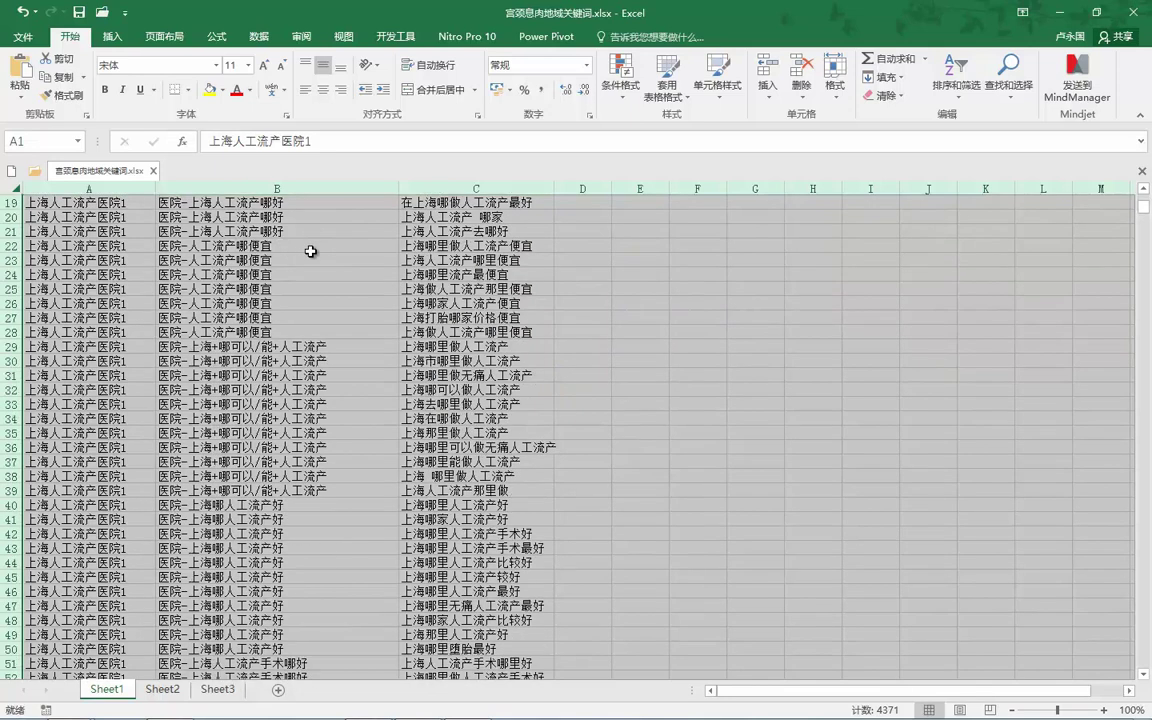
scroll(314, 251, "down", 14)
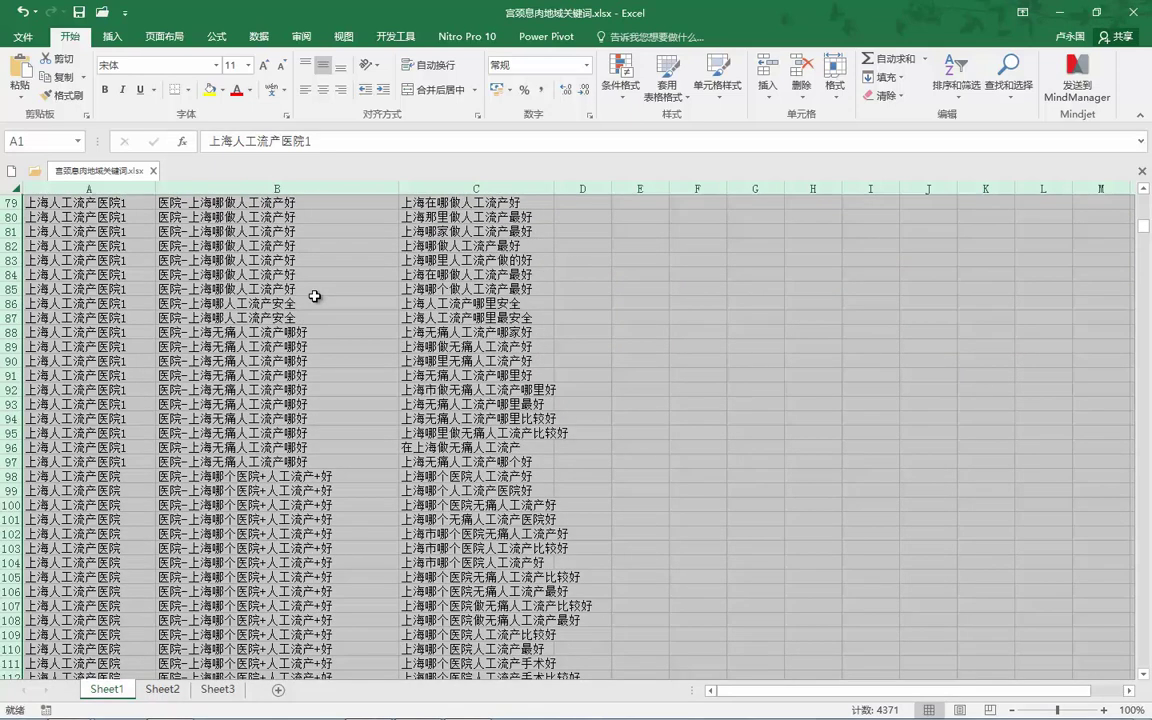
scroll(314, 296, "down", 10)
scroll(314, 296, "down", 20)
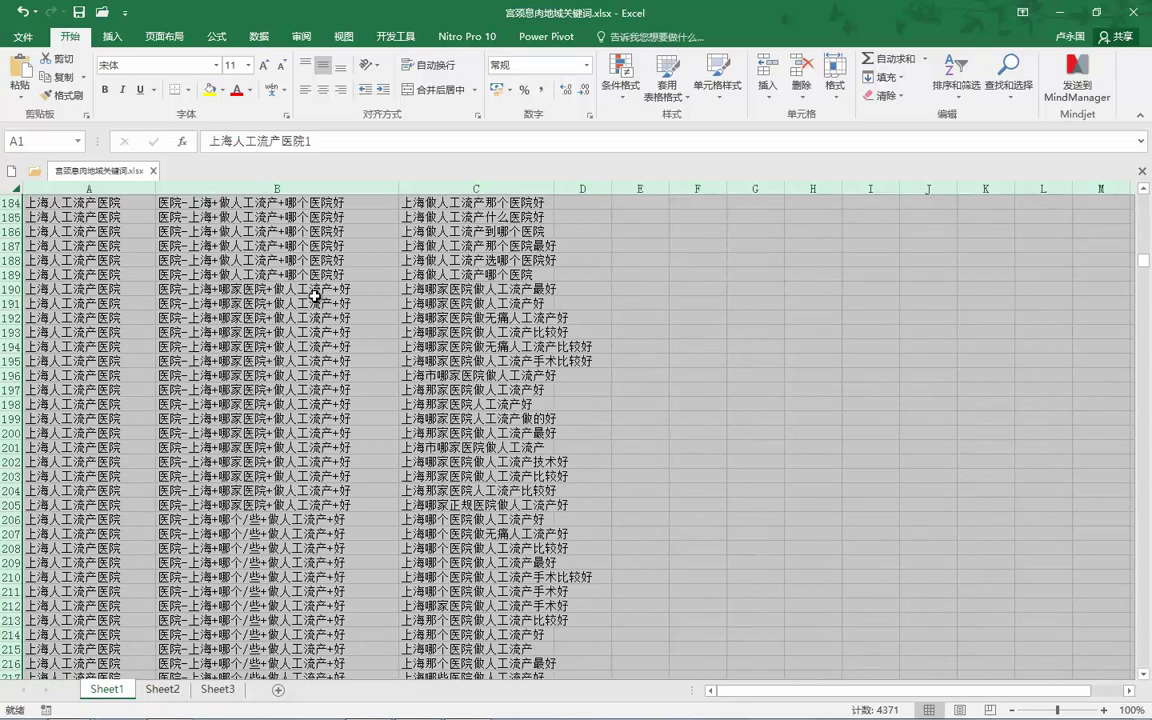
scroll(314, 296, "down", 15)
scroll(314, 296, "down", 20)
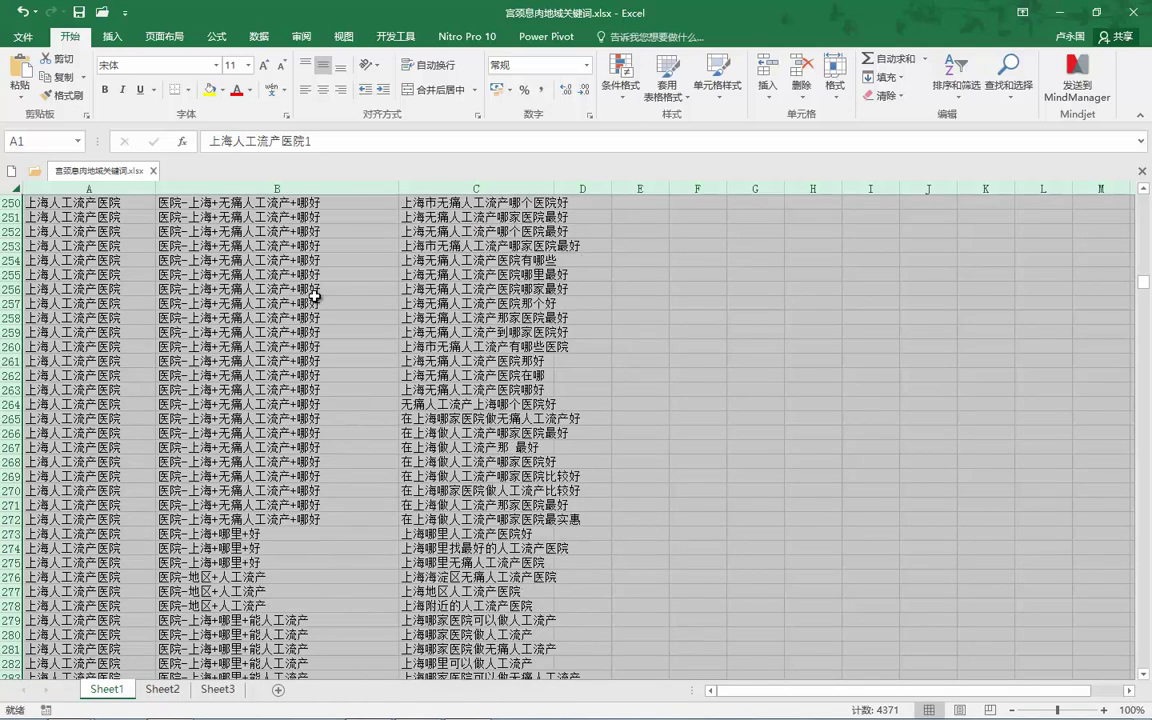
scroll(314, 303, "down", 20)
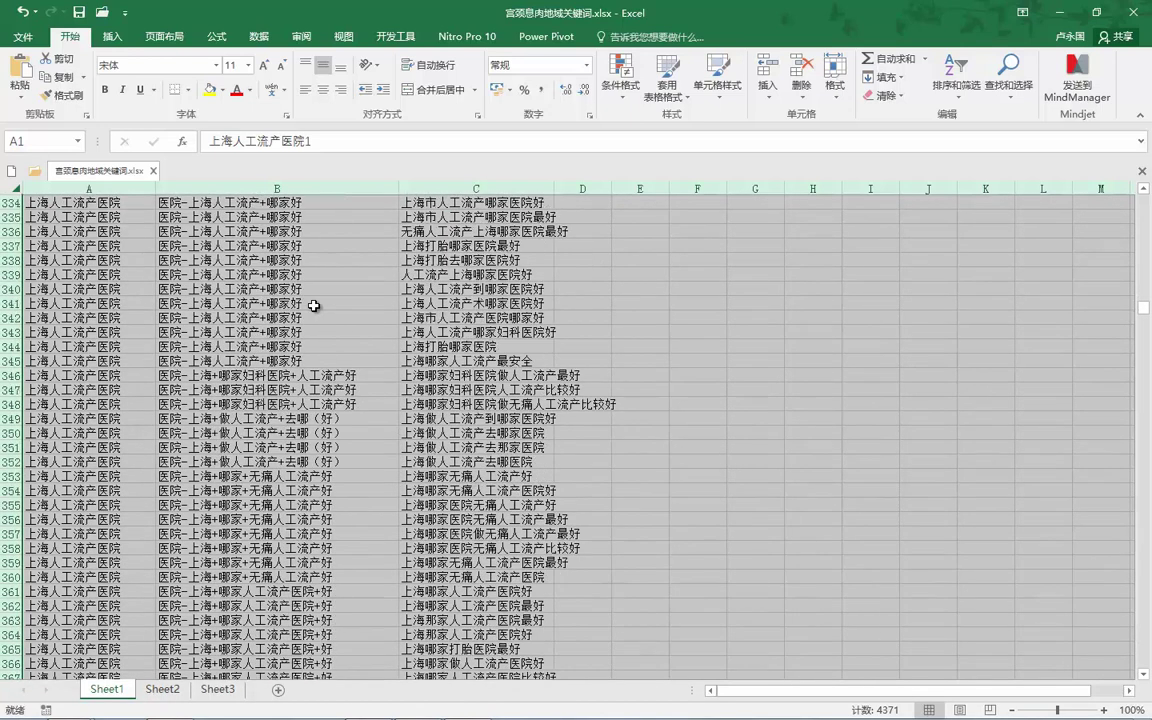
scroll(315, 305, "down", 16)
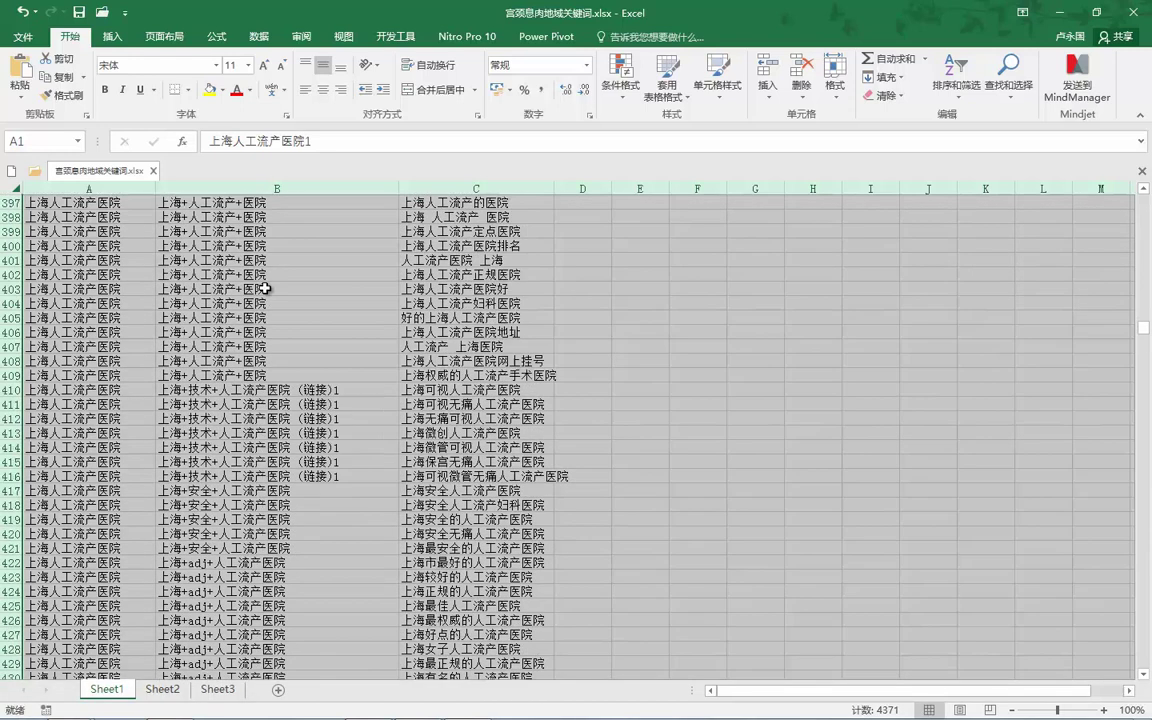
scroll(332, 286, "down", 20)
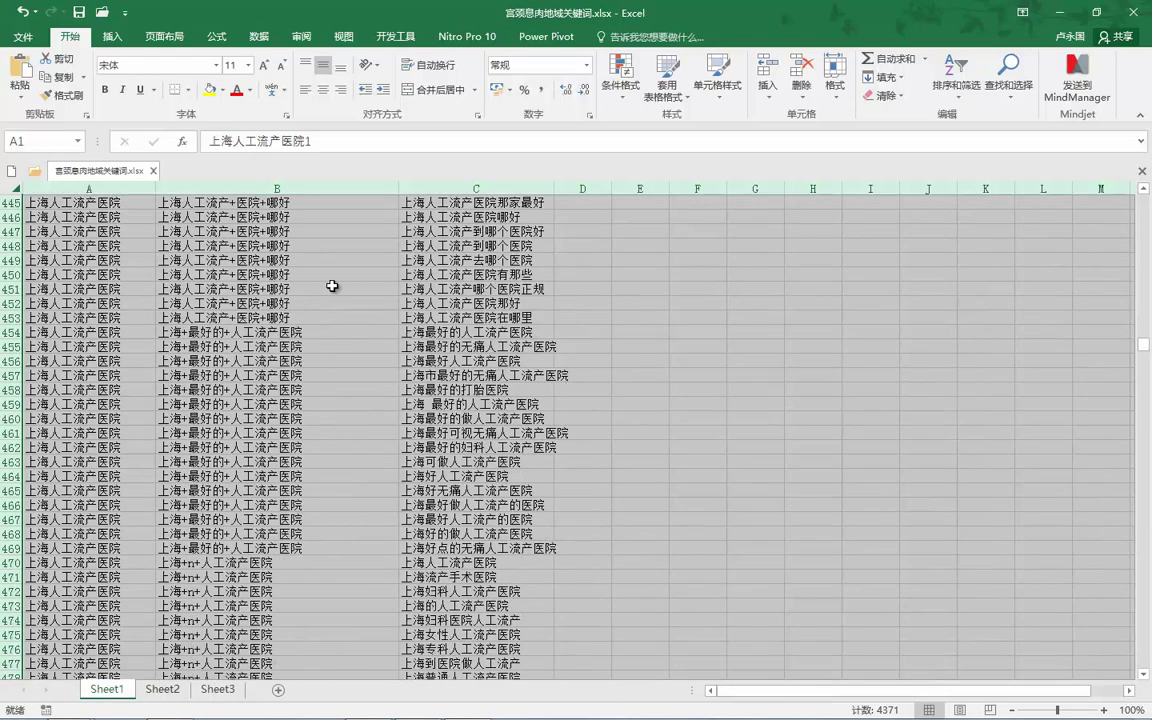
scroll(332, 286, "down", 20)
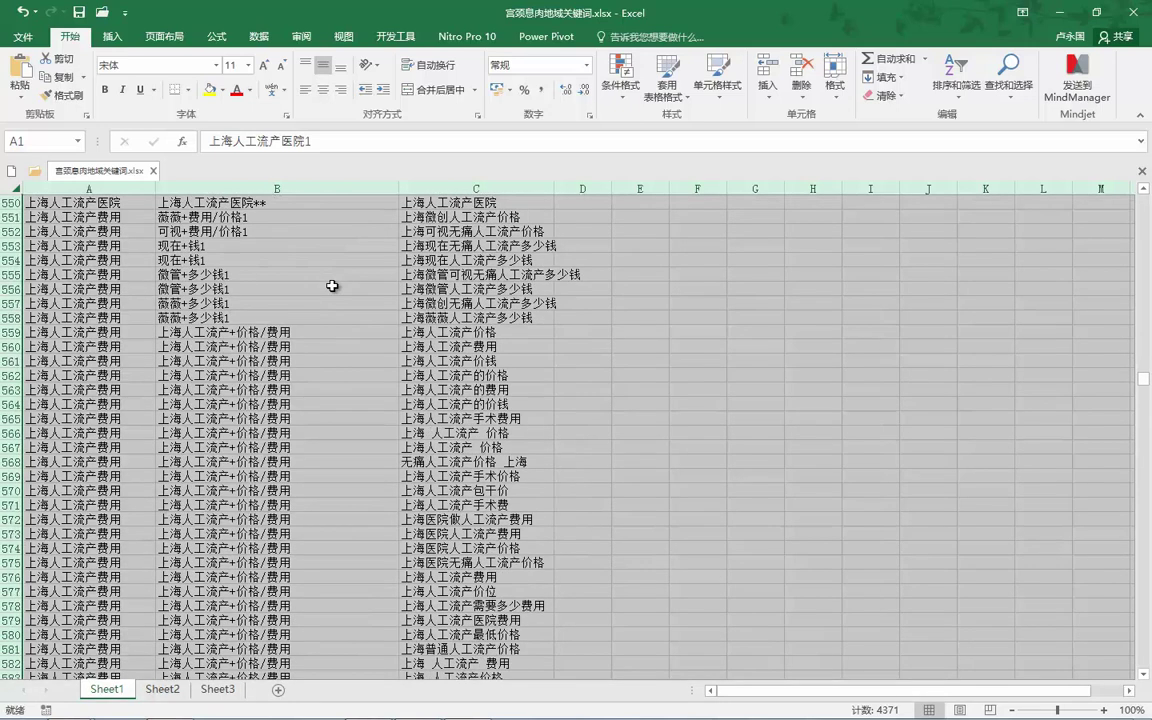
scroll(332, 286, "down", 20)
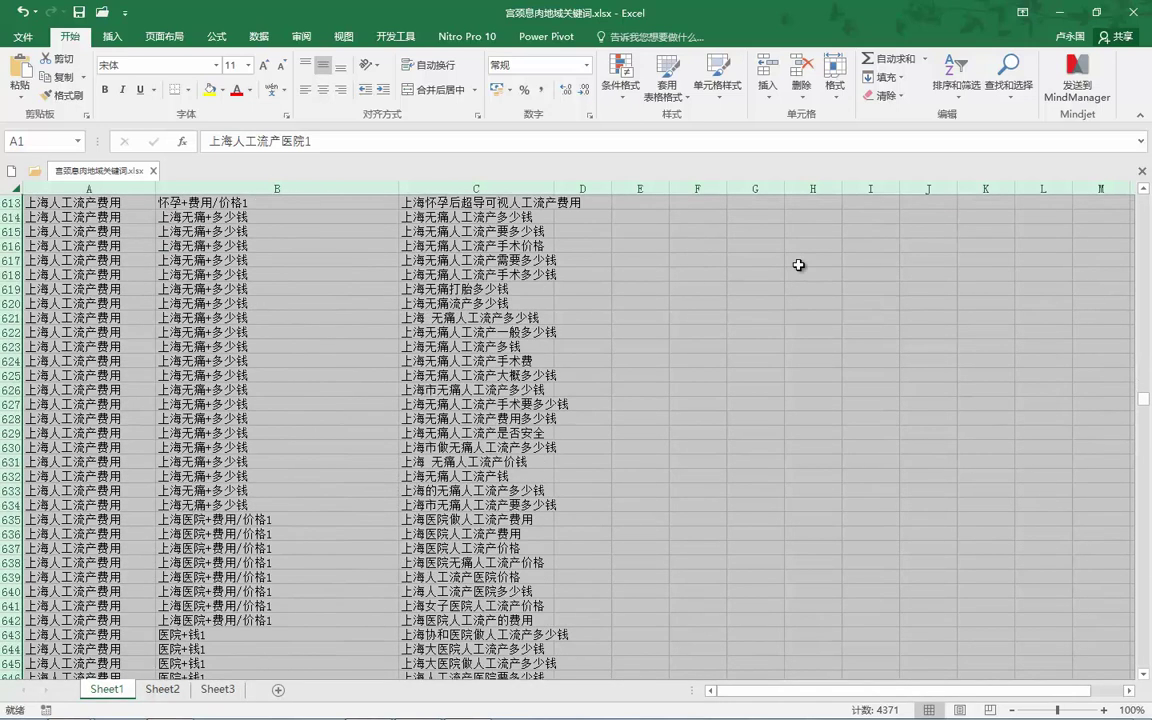
scroll(545, 333, "up", 6)
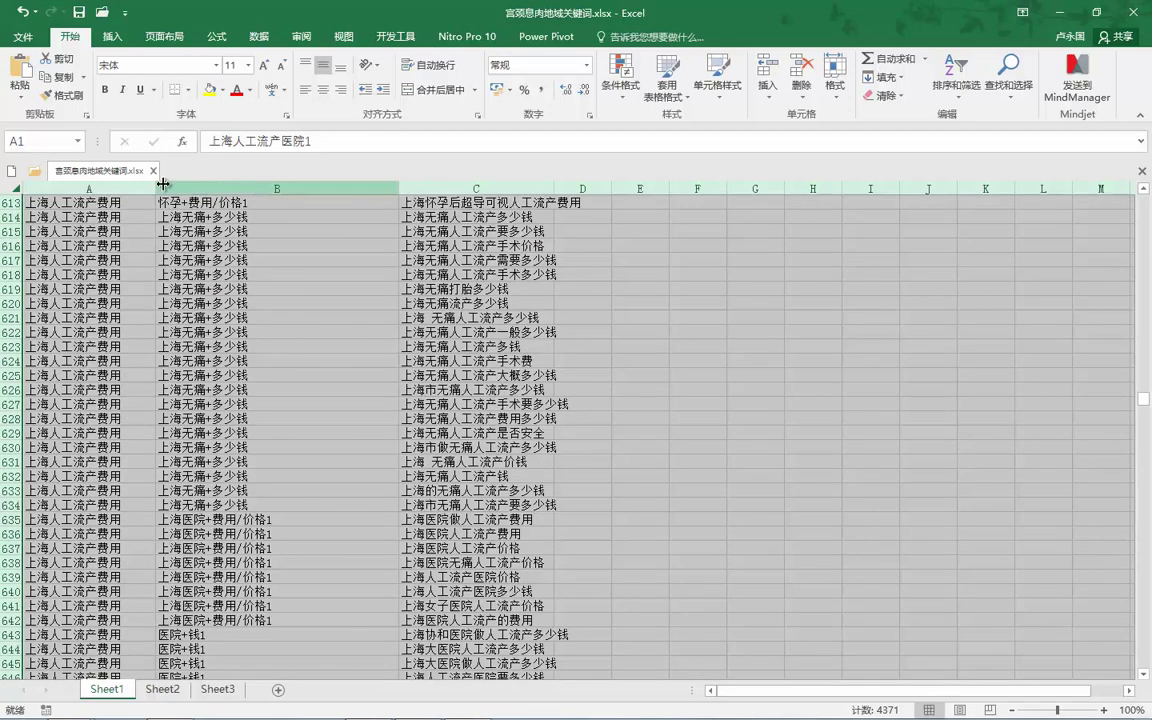
- Highlight columns B and C of Sheet1 in turn to point them out, finishing on the empty column E
left_click(165, 202)
key("ctrl+shift+Down")
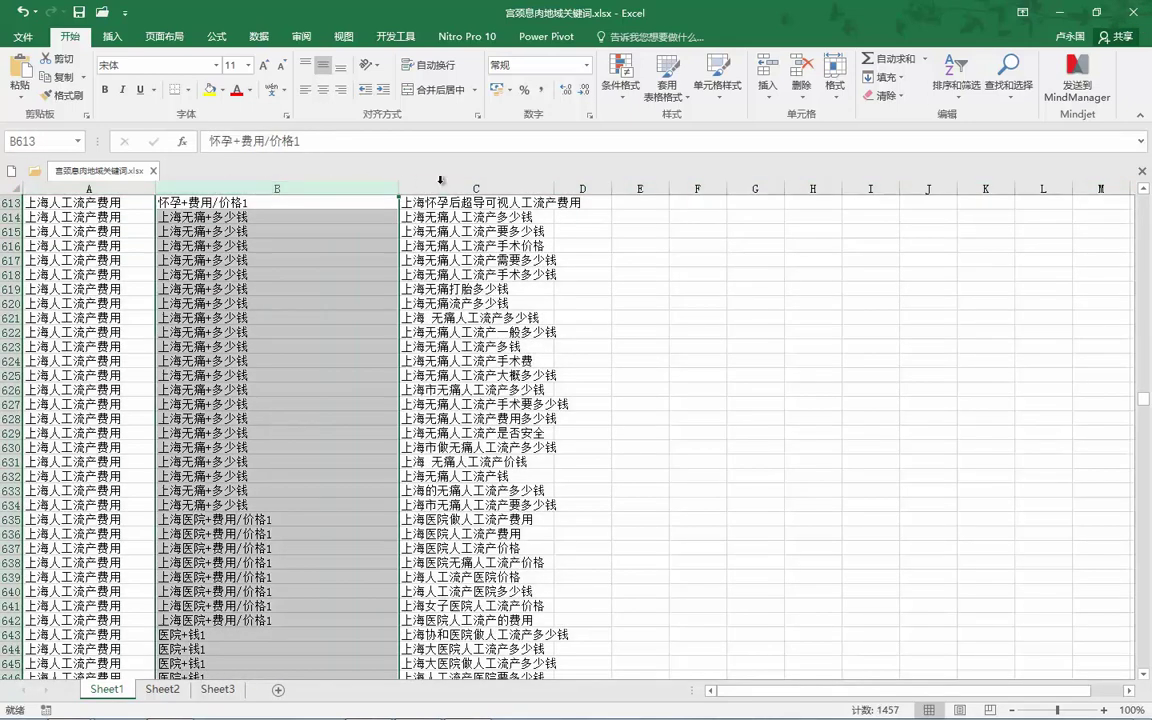
left_click(405, 202)
key("ctrl+shift+Down")
left_click(628, 188)
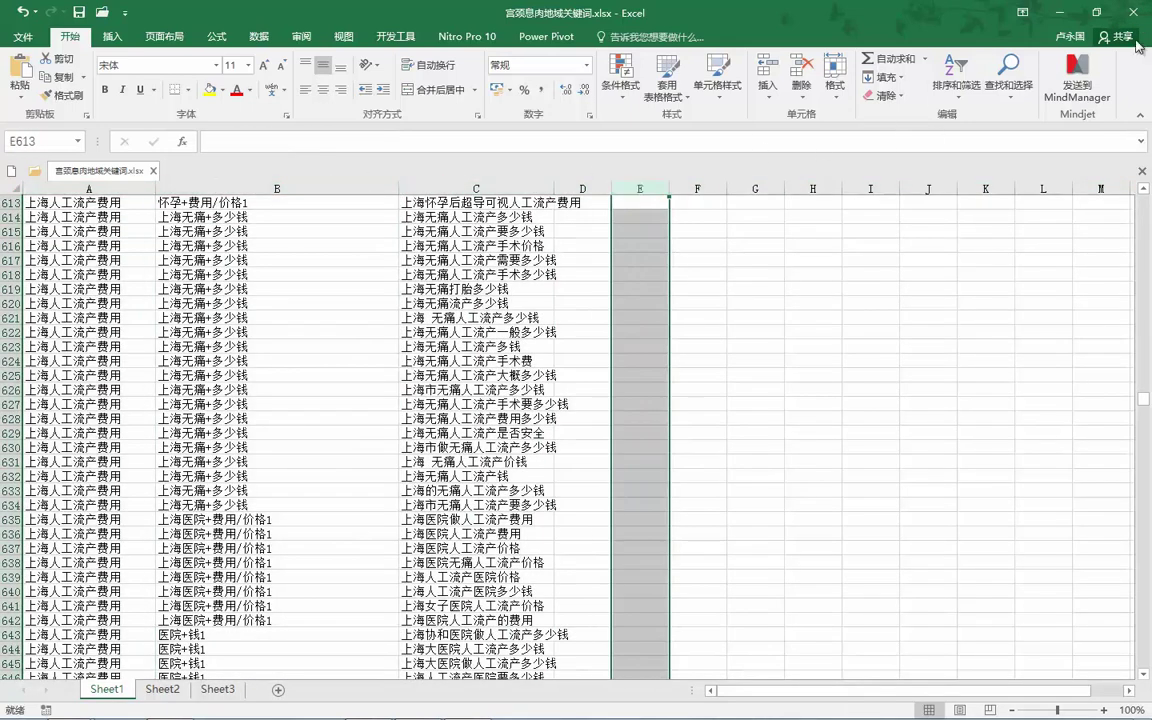
- Close the workbook 宫颈息肉地域关键词.xlsx and open 肛肠病种词.xlsx from the desktop
key("ctrl+w")
left_click(576, 386)
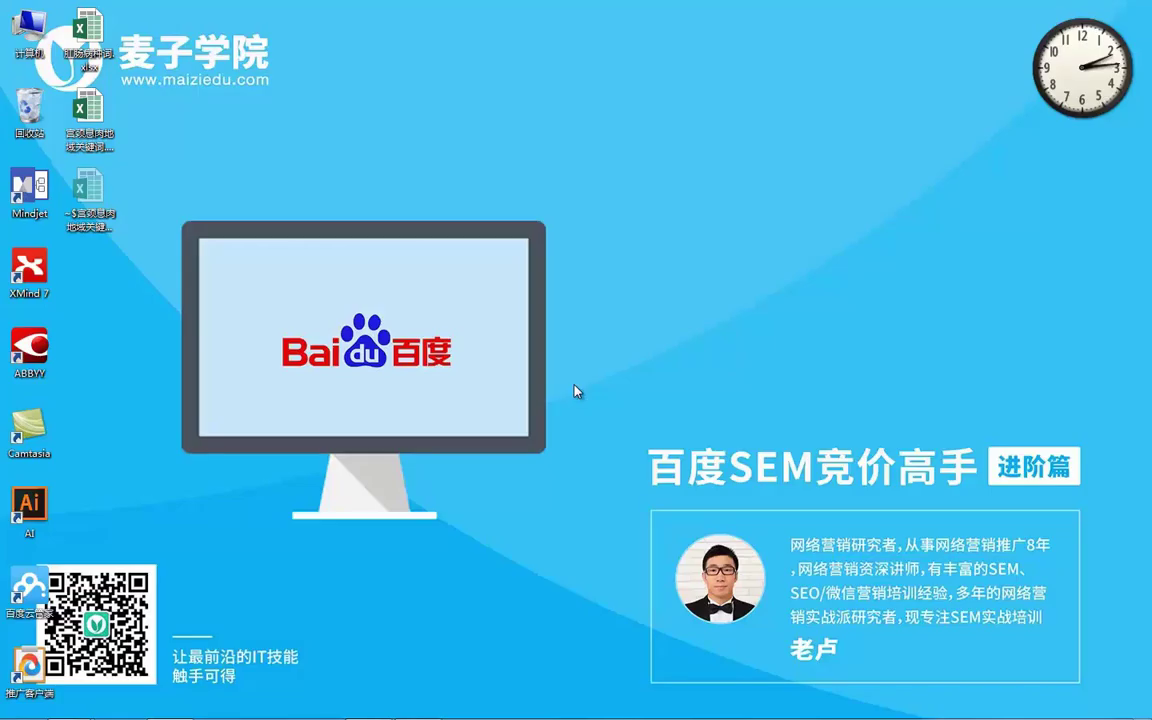
double_click(85, 38)
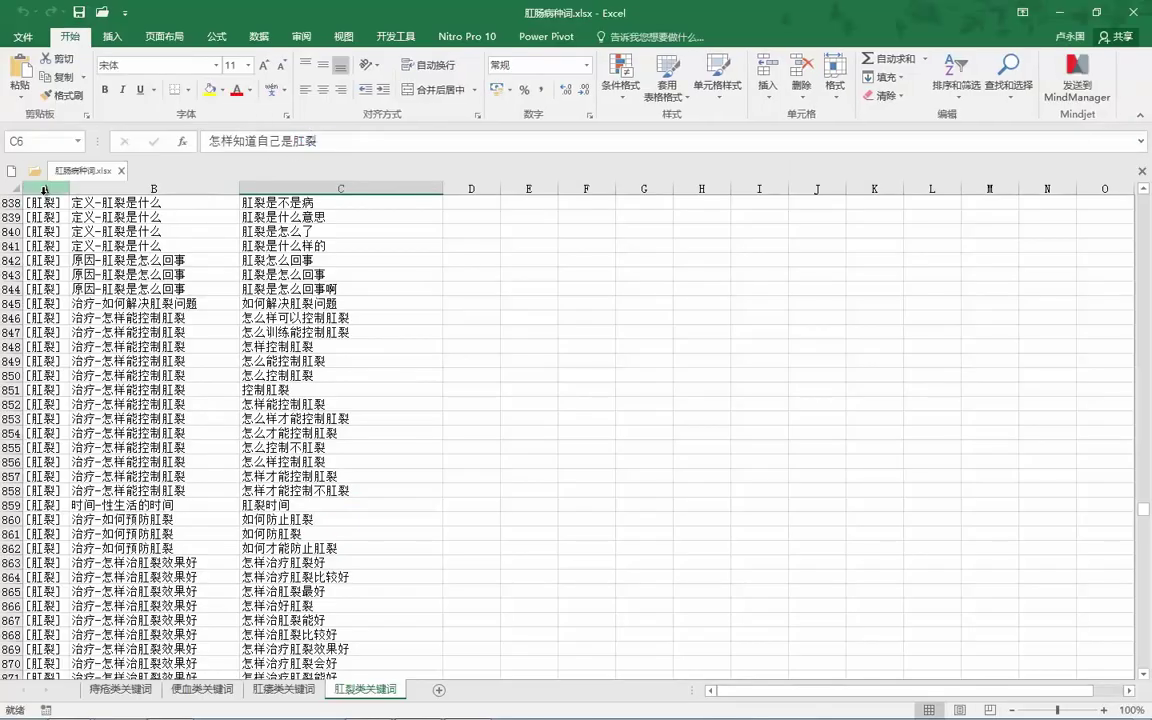
- Highlight columns A, B and C of the 肛裂类关键词 sheet in turn to examine how the keywords are organised
left_click(44, 189)
left_click(154, 189)
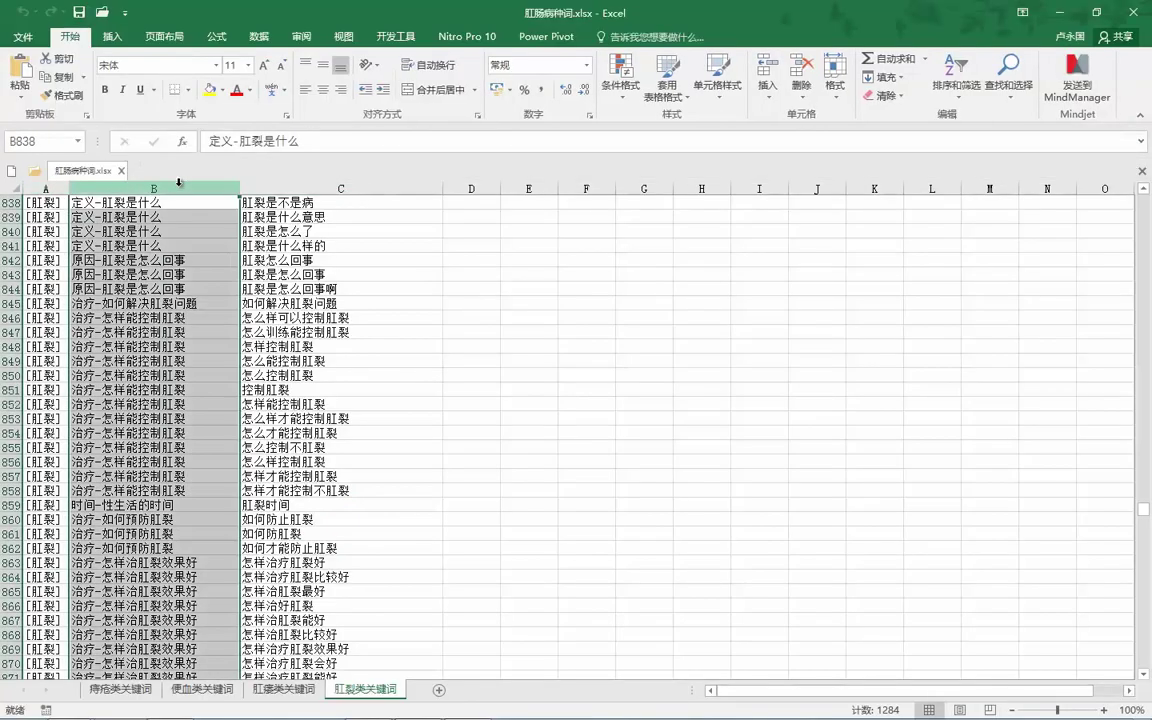
left_click(279, 185)
left_click(40, 187)
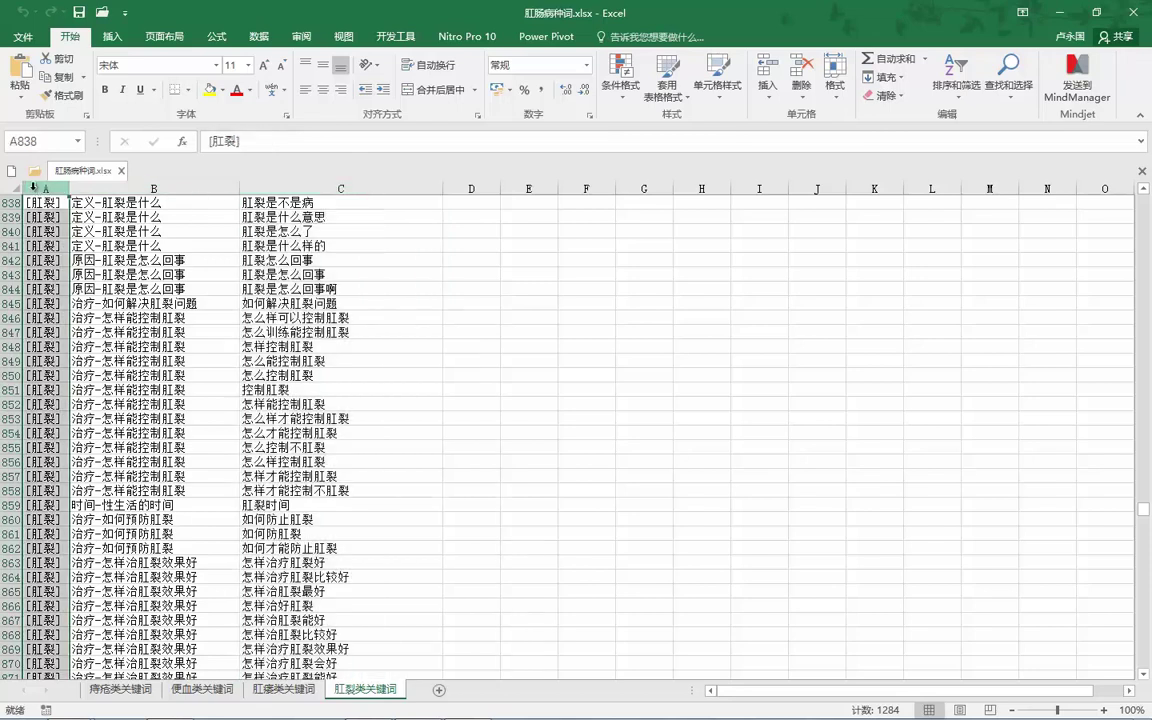
- Select the whole 肛裂类关键词 sheet and start a find and replace with 肛裂 as the text to find
left_click(16, 188)
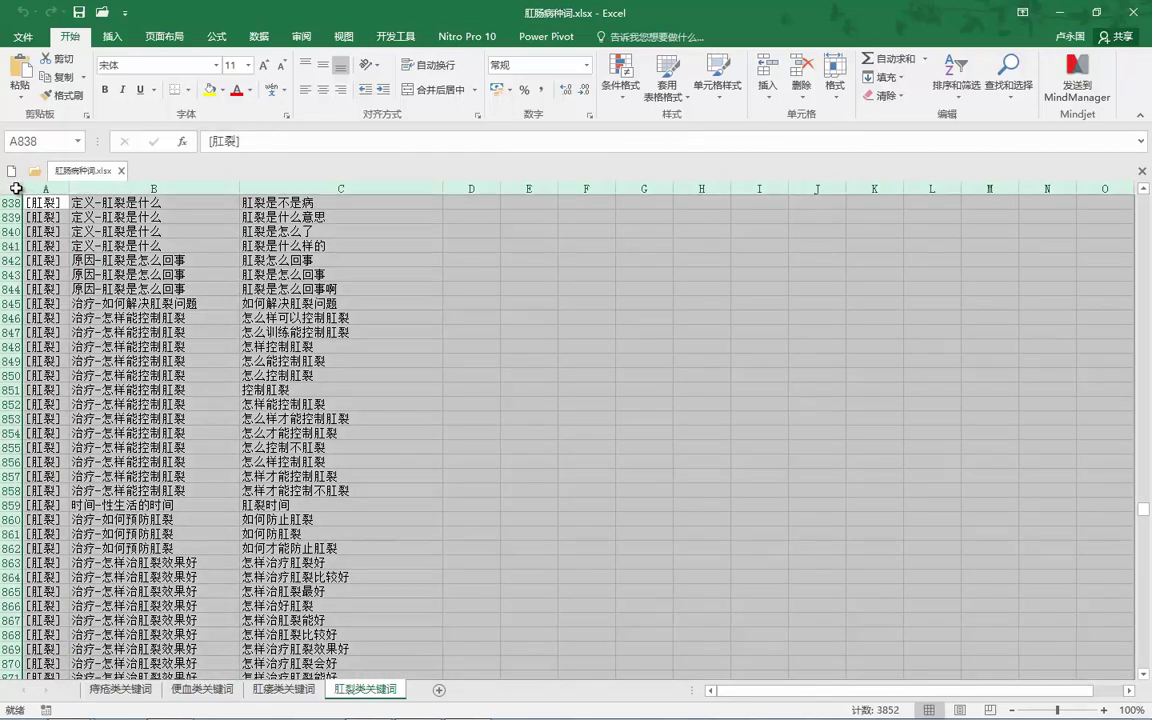
key("ctrl+h")
left_click_drag(383, 175, 566, 203)
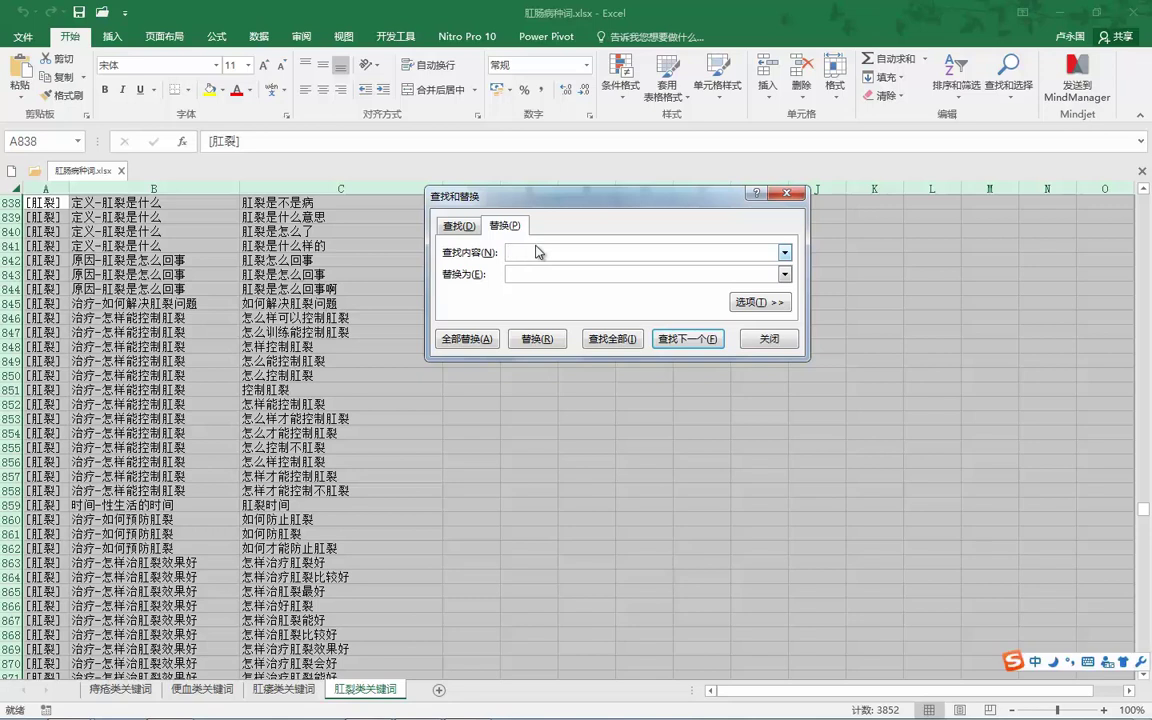
type("gang")
type("lie")
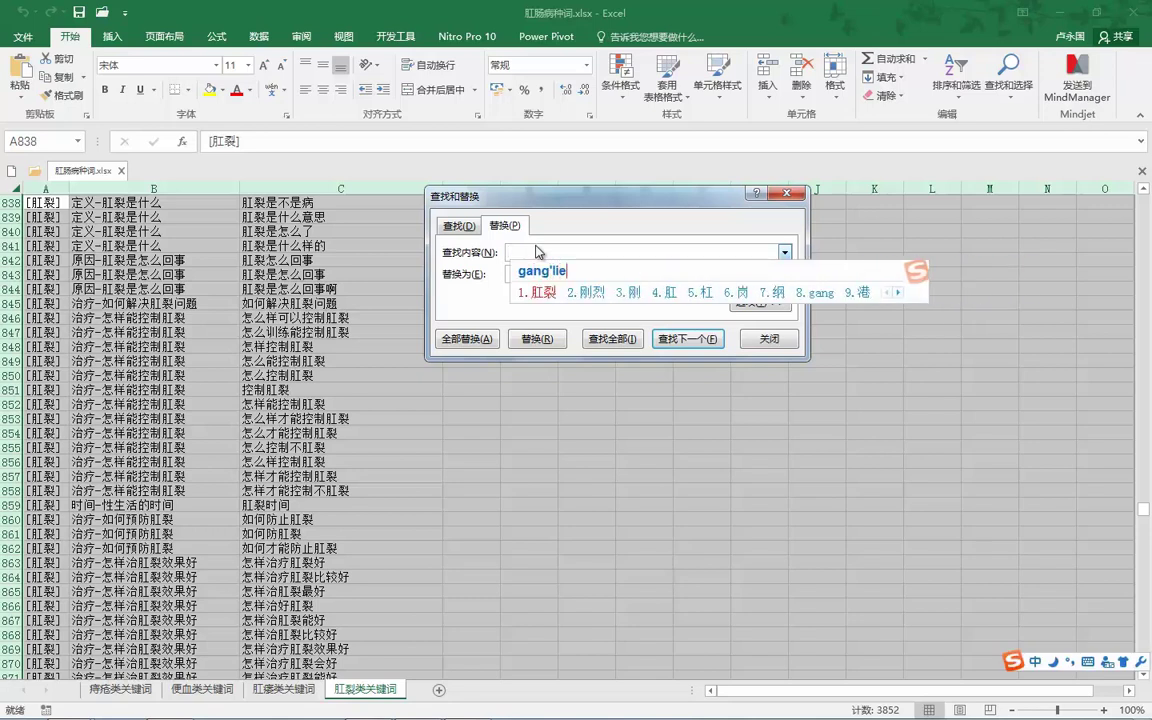
key("space")
- Enter 肛肠瘤 as the replacement text for 肛裂
left_click(518, 273)
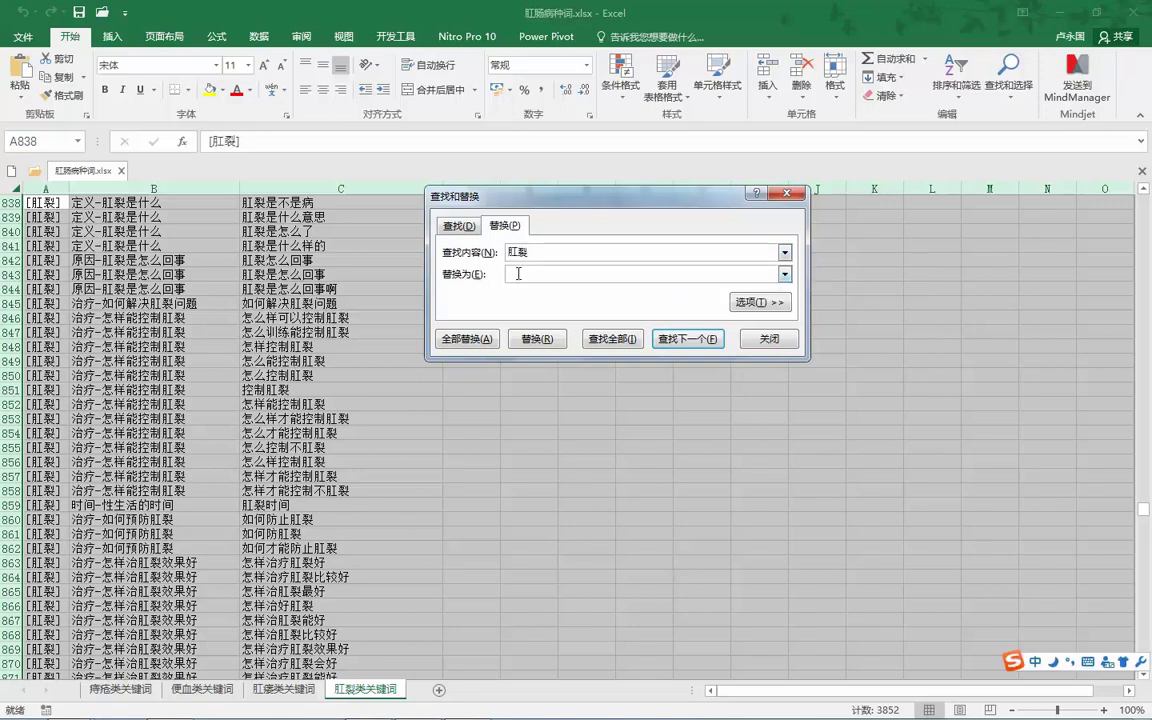
type("guang")
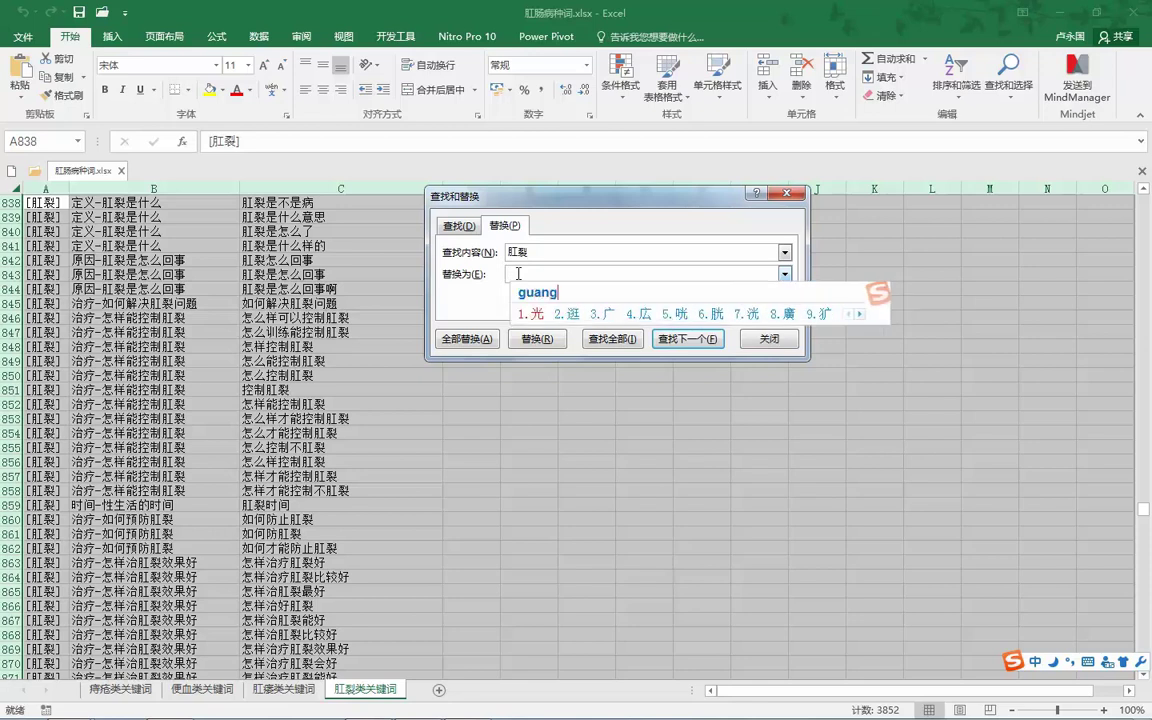
type("'c'ya")
key("BackSpace")
key("BackSpace")
key("BackSpace")
key("space")
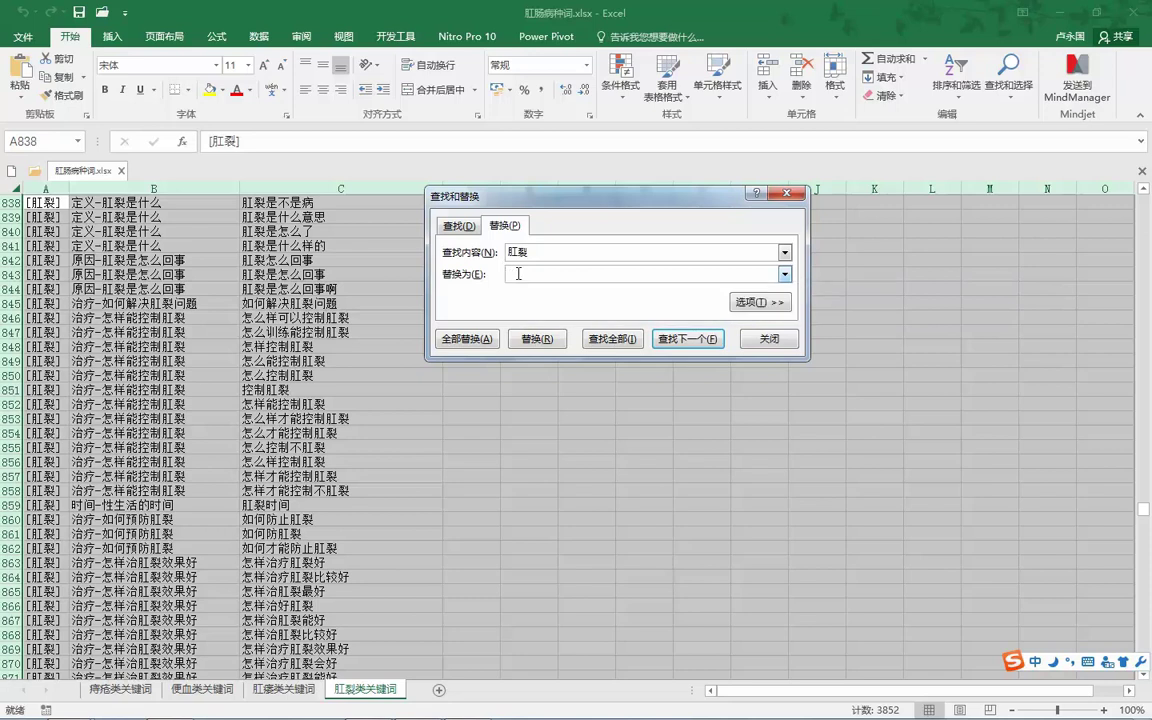
type("gangchang")
key("space")
type("yanzheng")
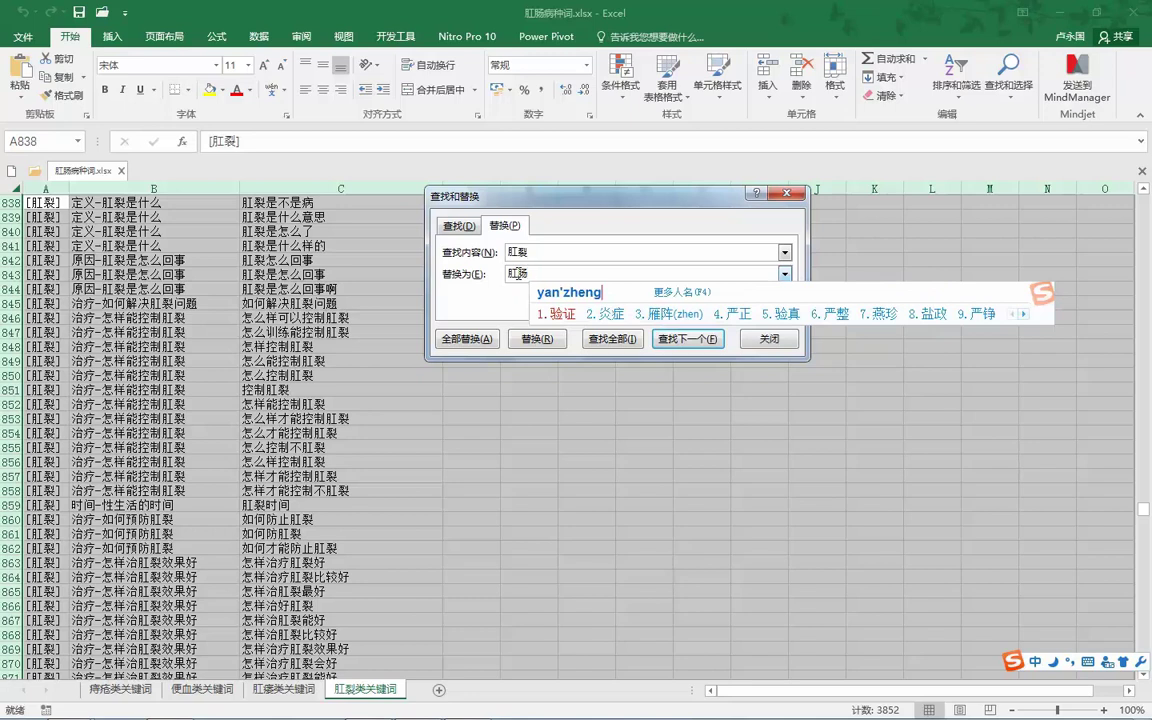
type("2")
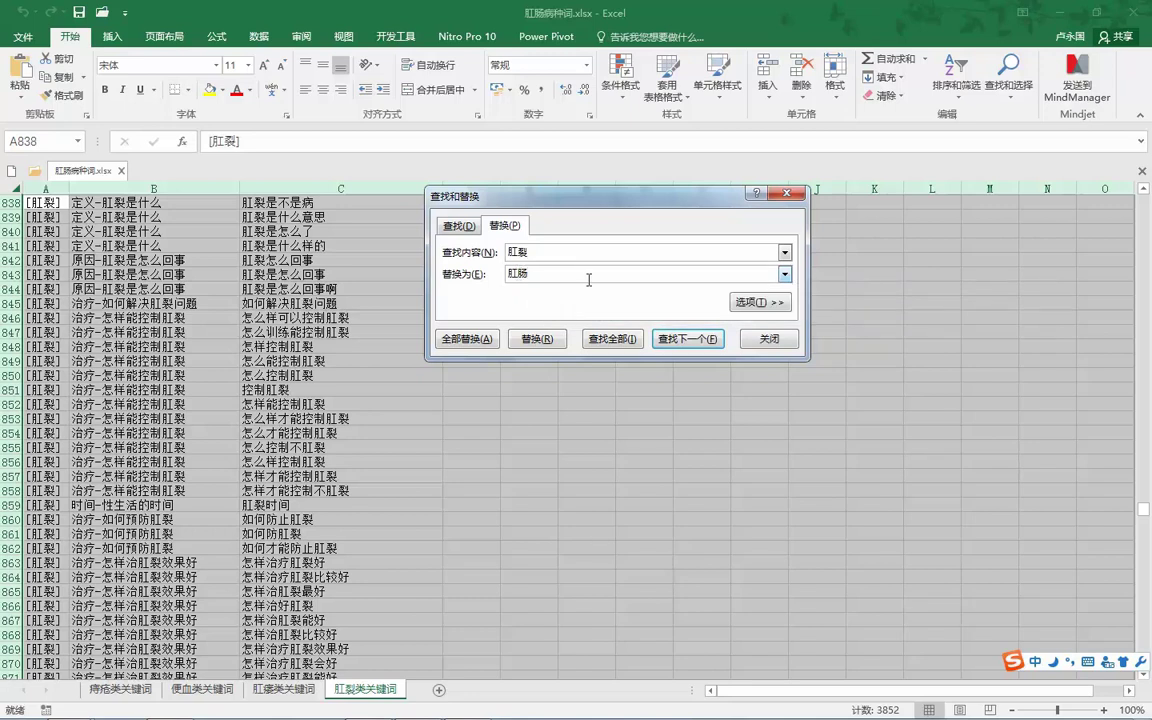
type("lou")
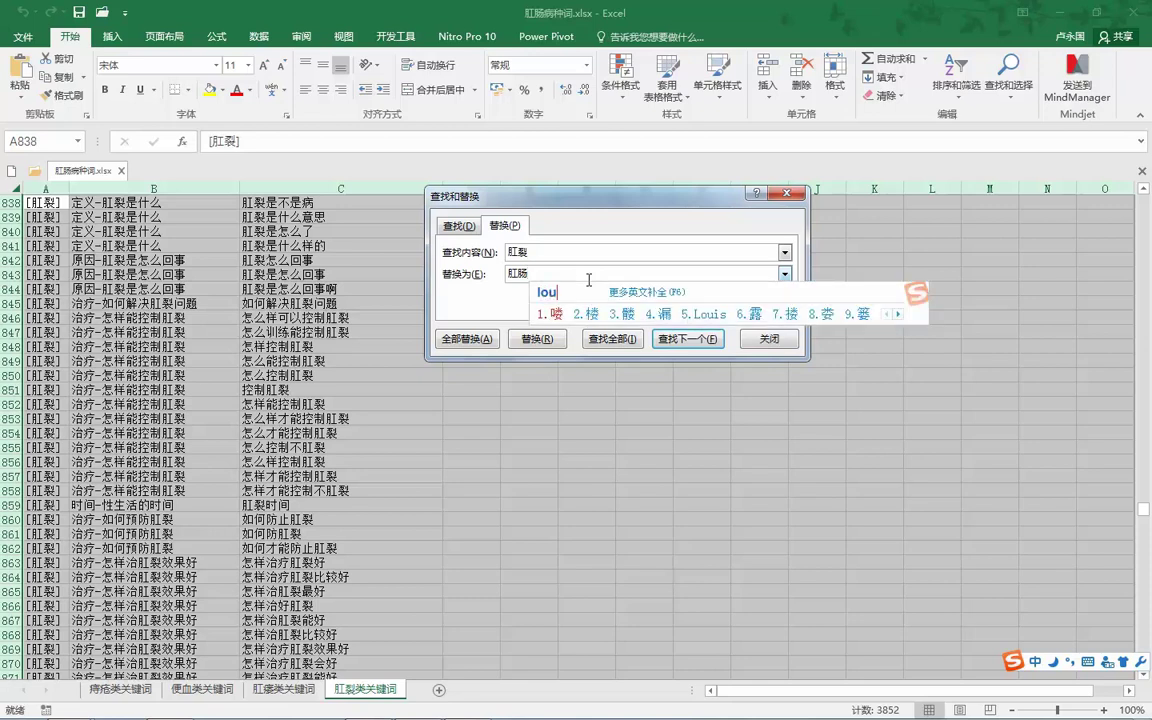
key("BackSpace")
key("BackSpace")
key("BackSpace")
type("liu")
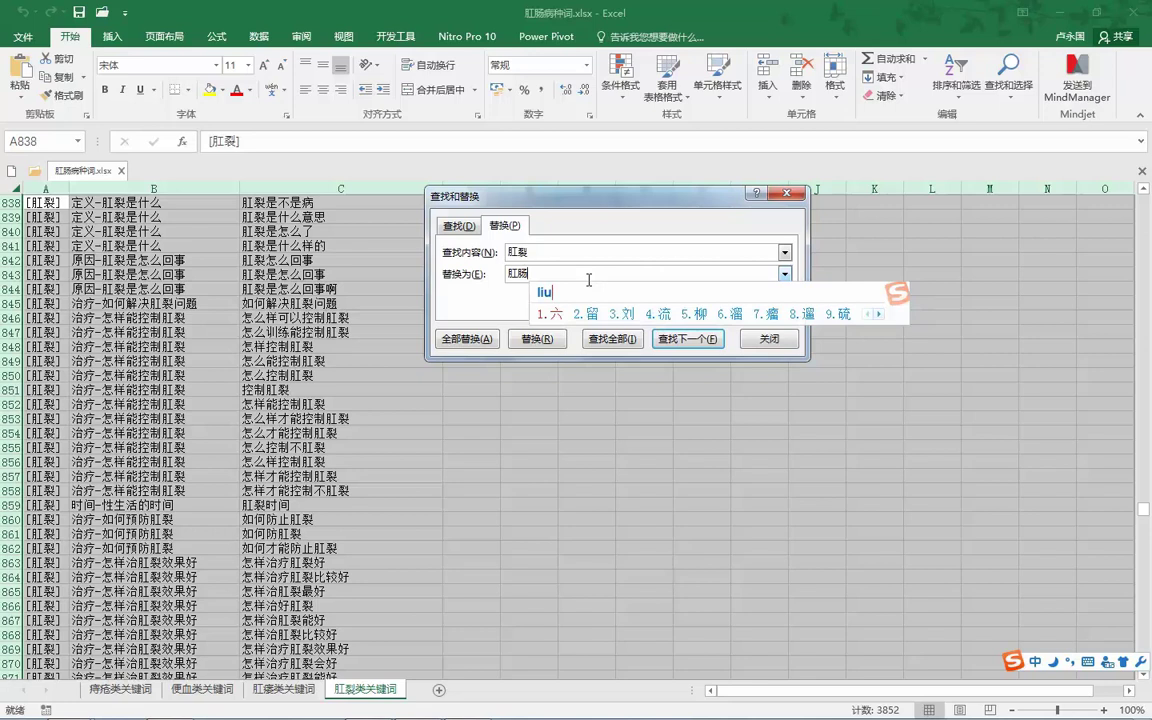
type("7")
- Replace all occurrences of 肛裂 in the sheet, close Find and Replace, and check the replaced rows
left_click(457, 340)
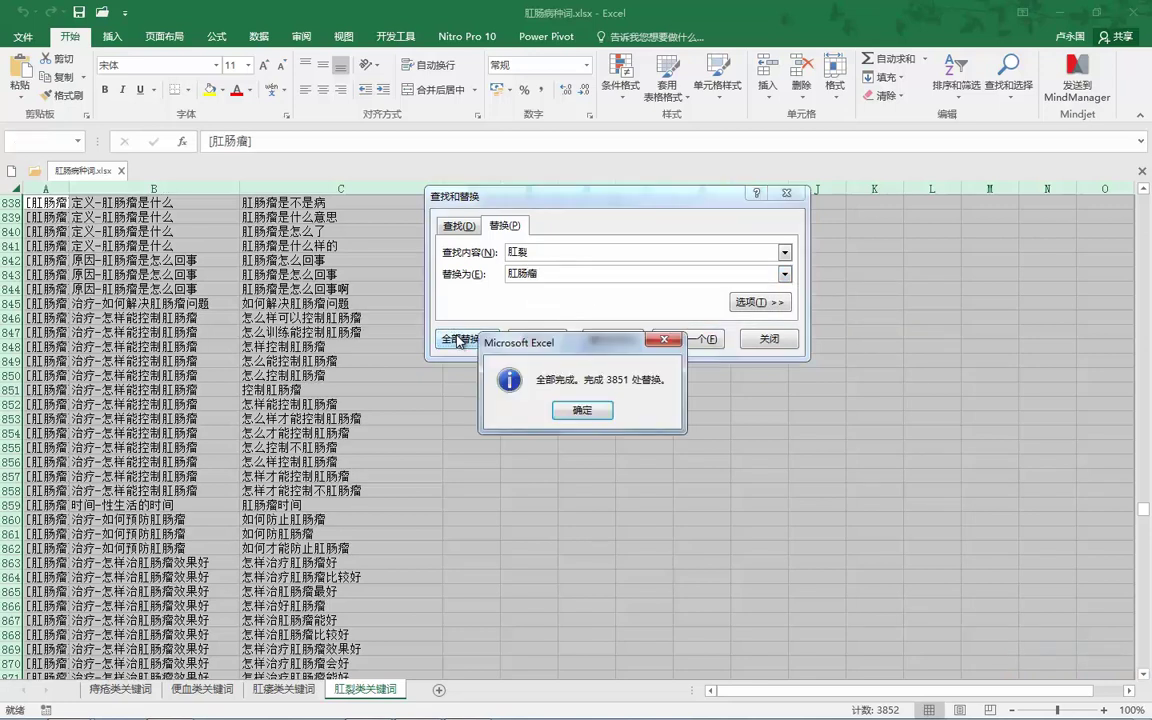
left_click(590, 414)
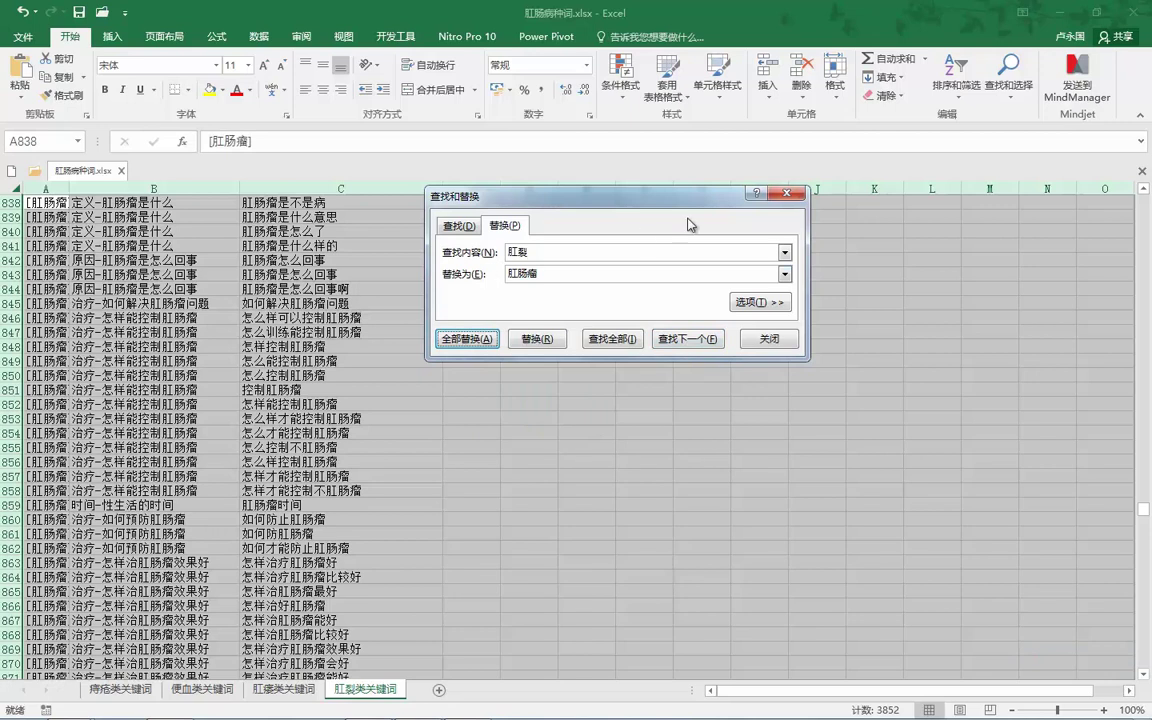
key("Escape")
scroll(342, 265, "down", 6)
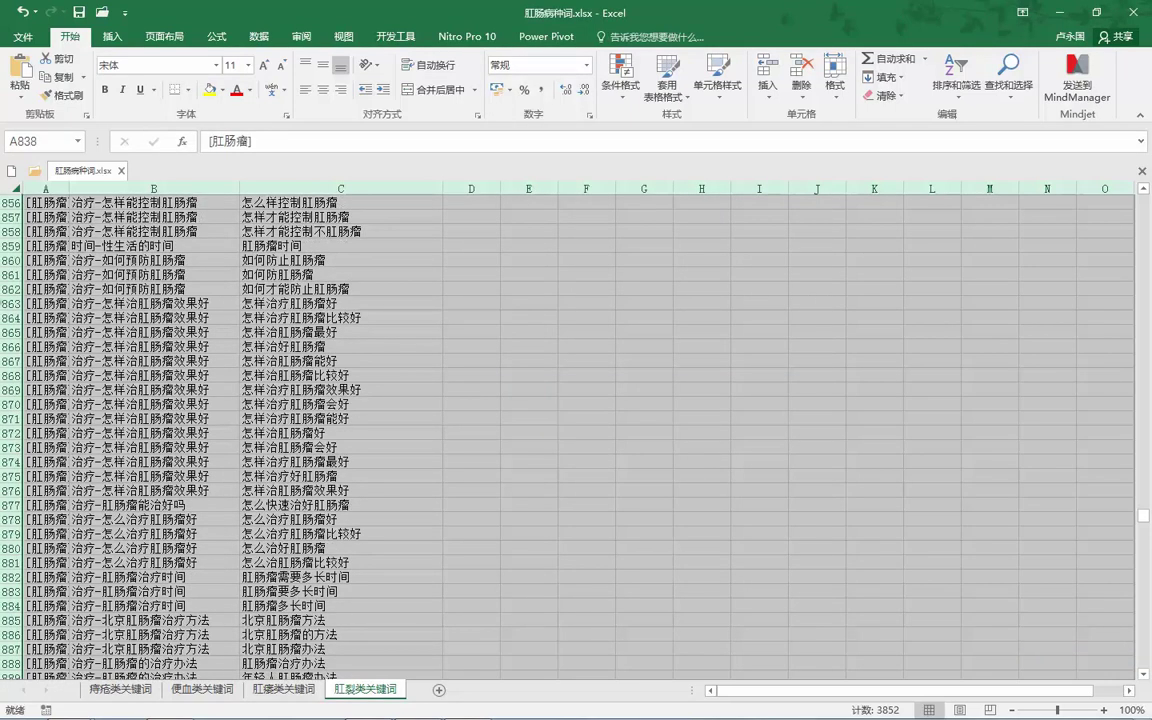
- Replace all occurrences of 北京 in the 肛裂类关键词 sheet with 西安 and close Find and Replace
scroll(390, 380, "down", 6)
scroll(374, 376, "down", 20)
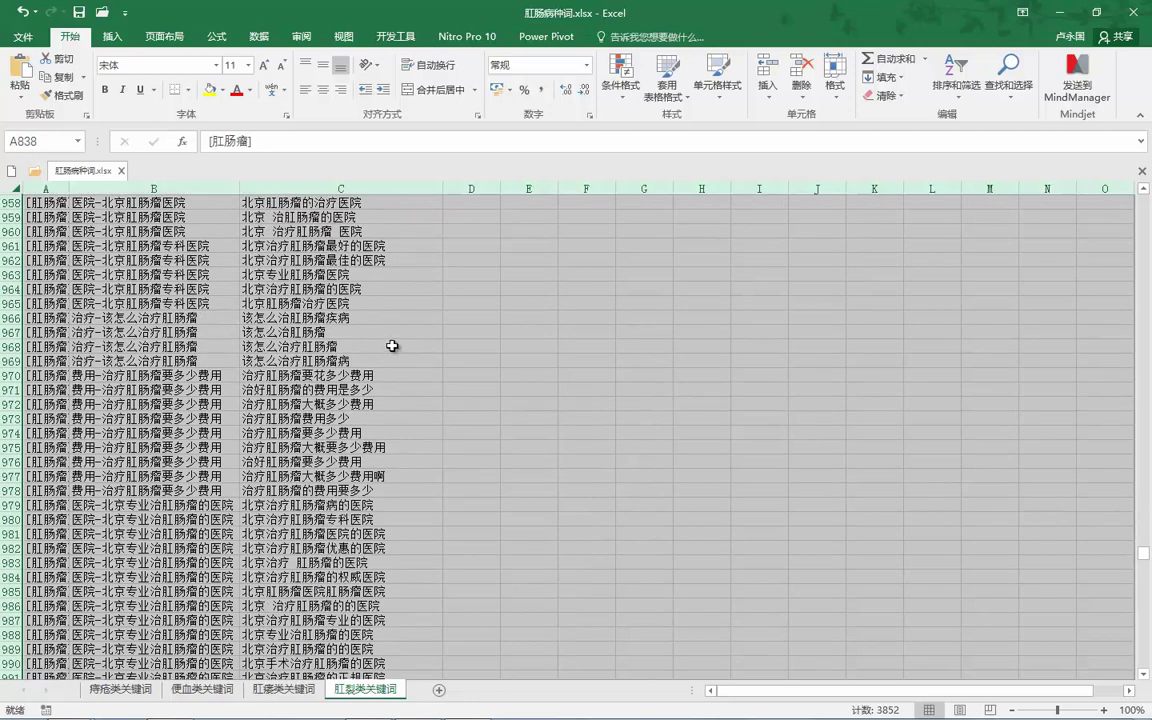
left_click(13, 186)
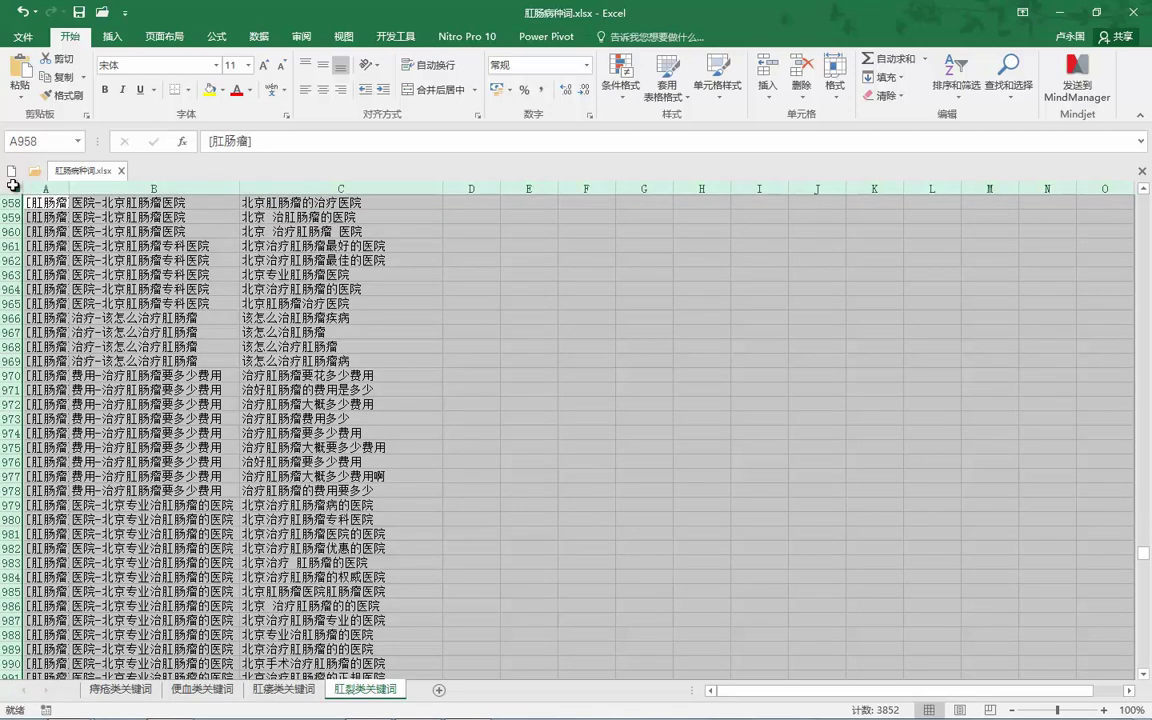
key("ctrl+h")
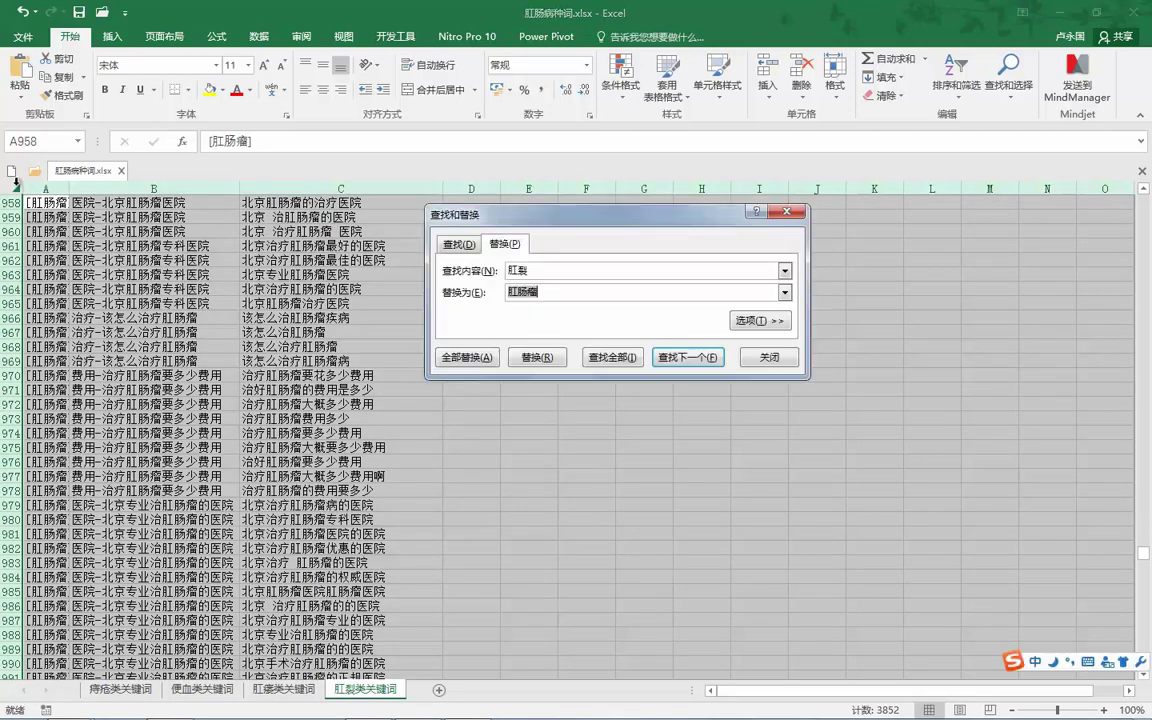
type("北京")
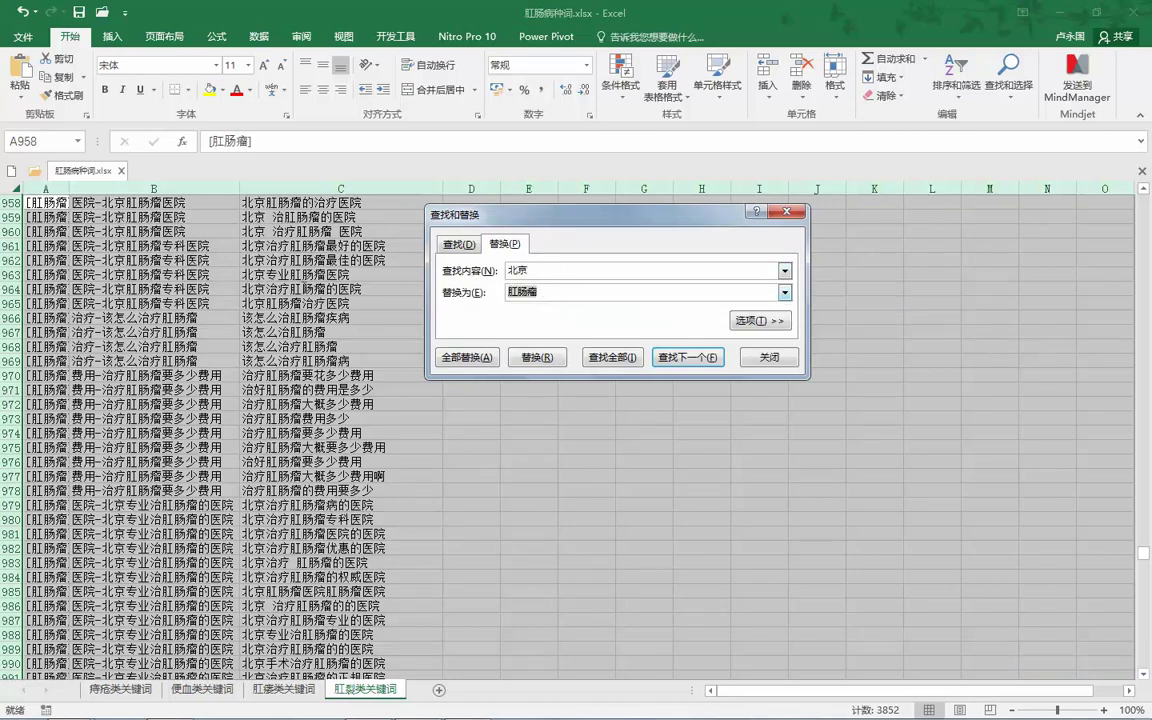
key("Tab")
type("xian2")
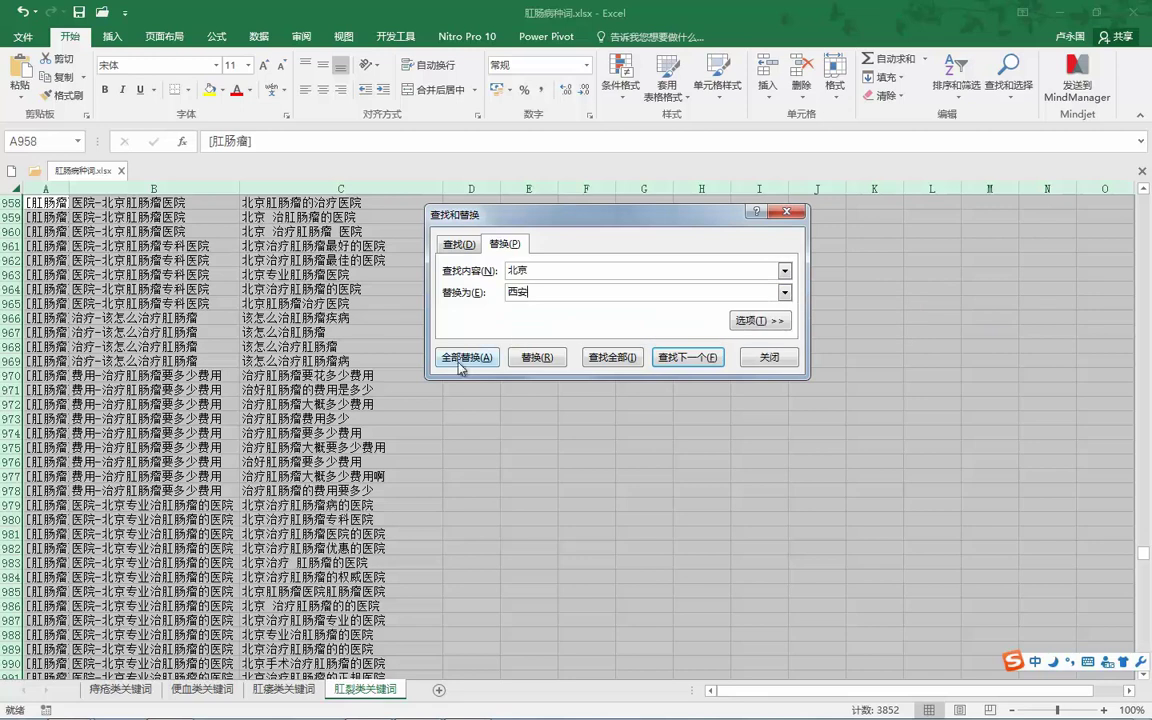
left_click(460, 358)
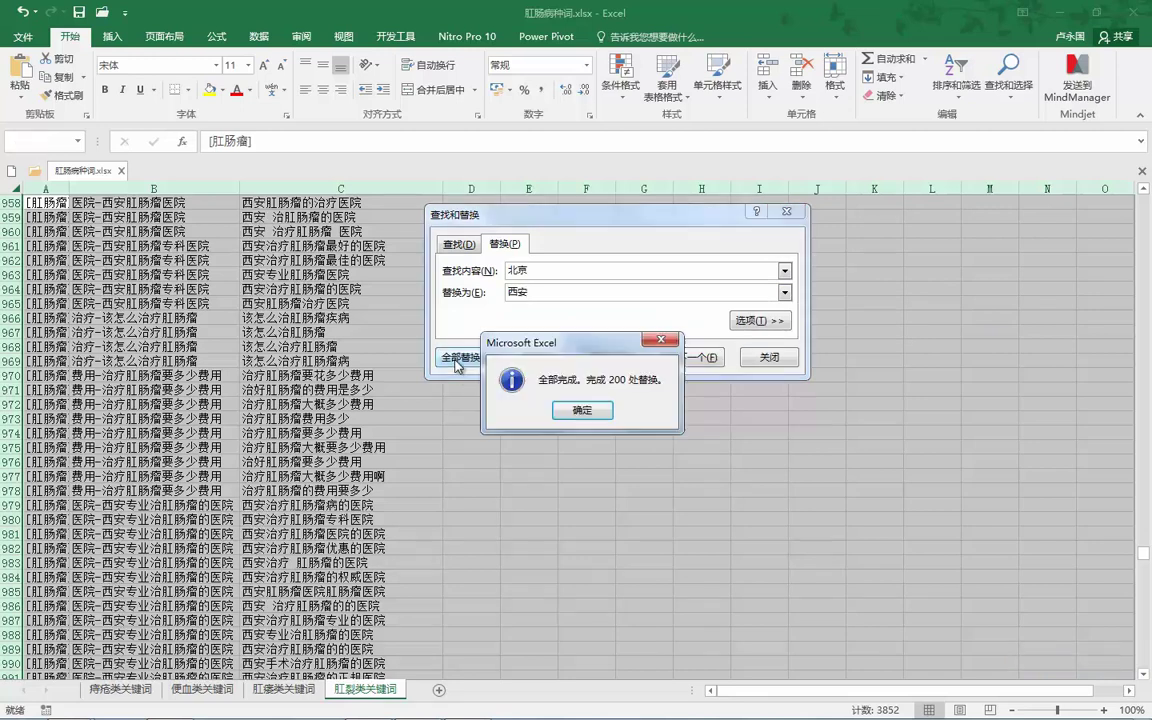
left_click(578, 410)
left_click(786, 211)
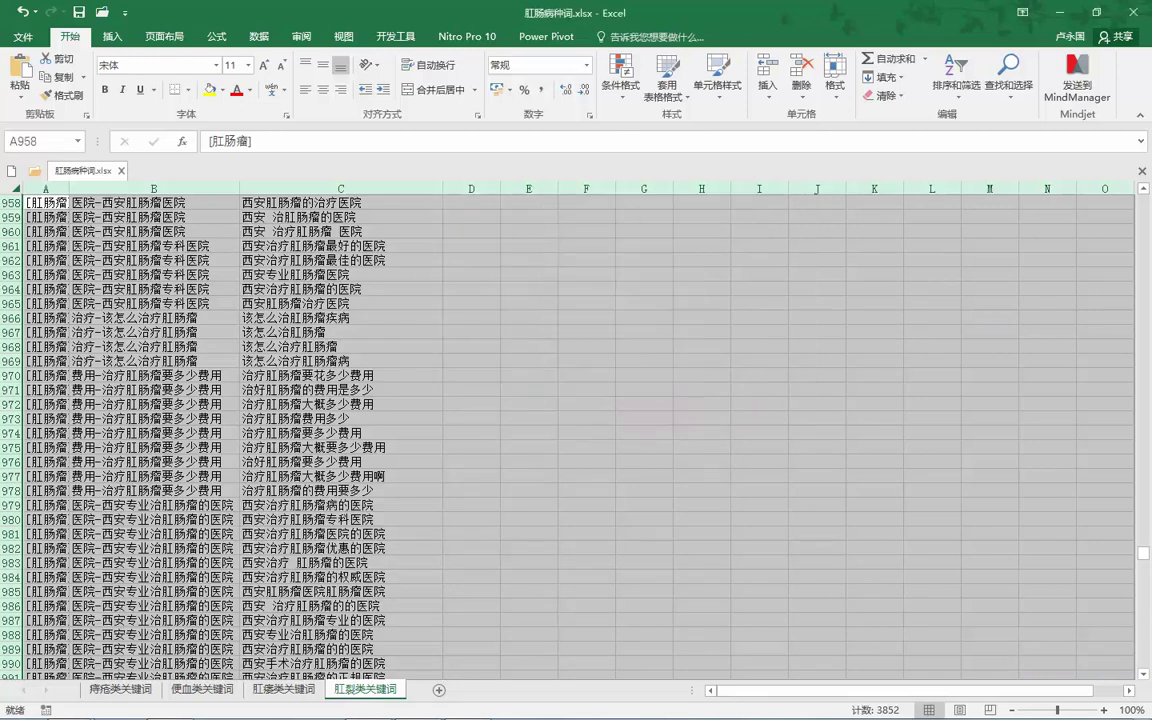
- Close the 肛肠病种词.xlsx workbook and return to the desktop
left_click(1133, 12)
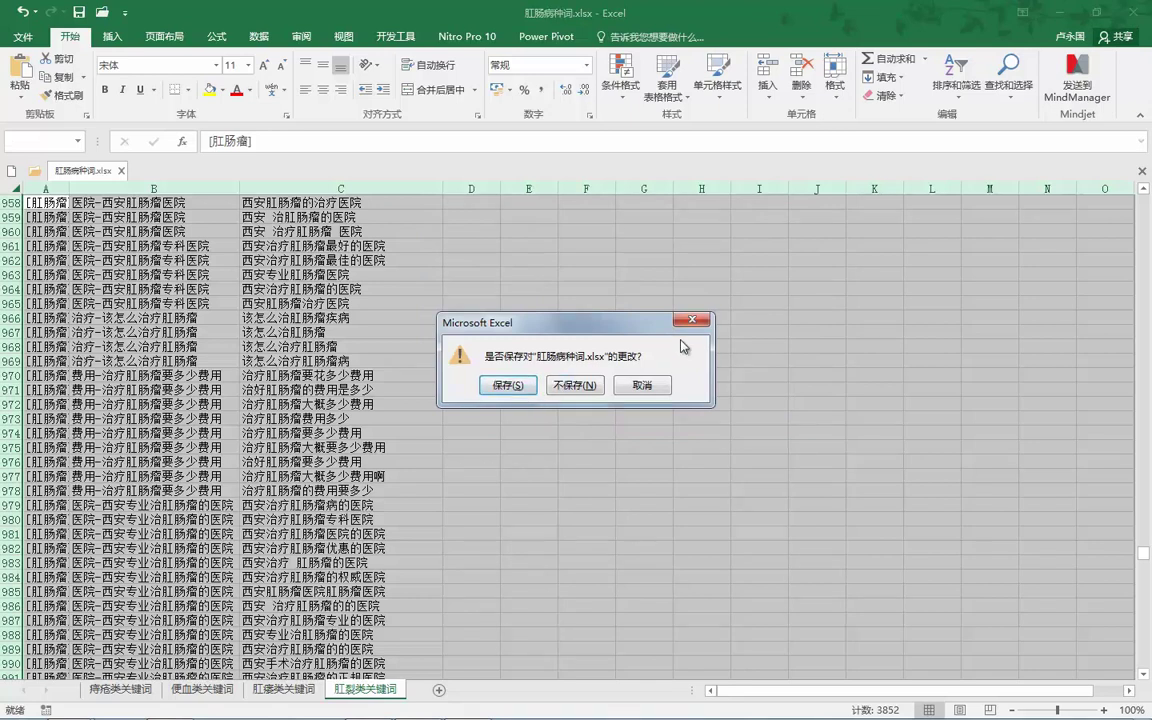
key("Escape")
left_click(1133, 12)
left_click(530, 376)
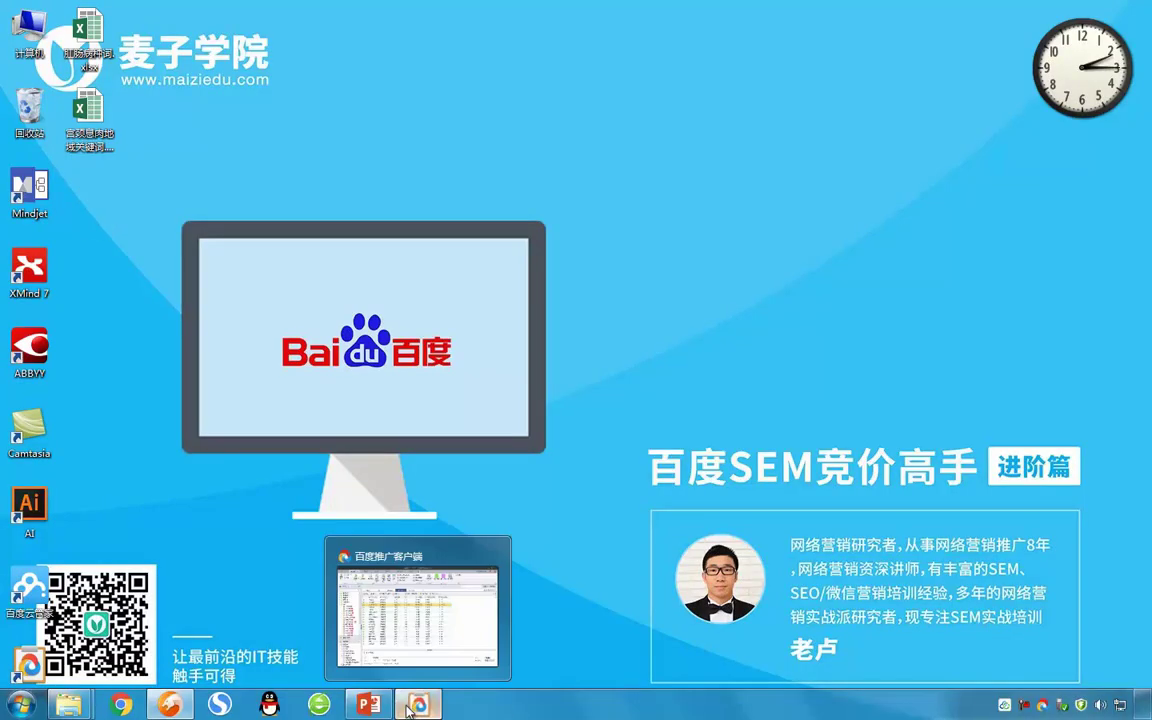
- Switch to 百度推广客户端 and open the bulk add/update dialog for keywords in the SEM plan
left_click(400, 706)
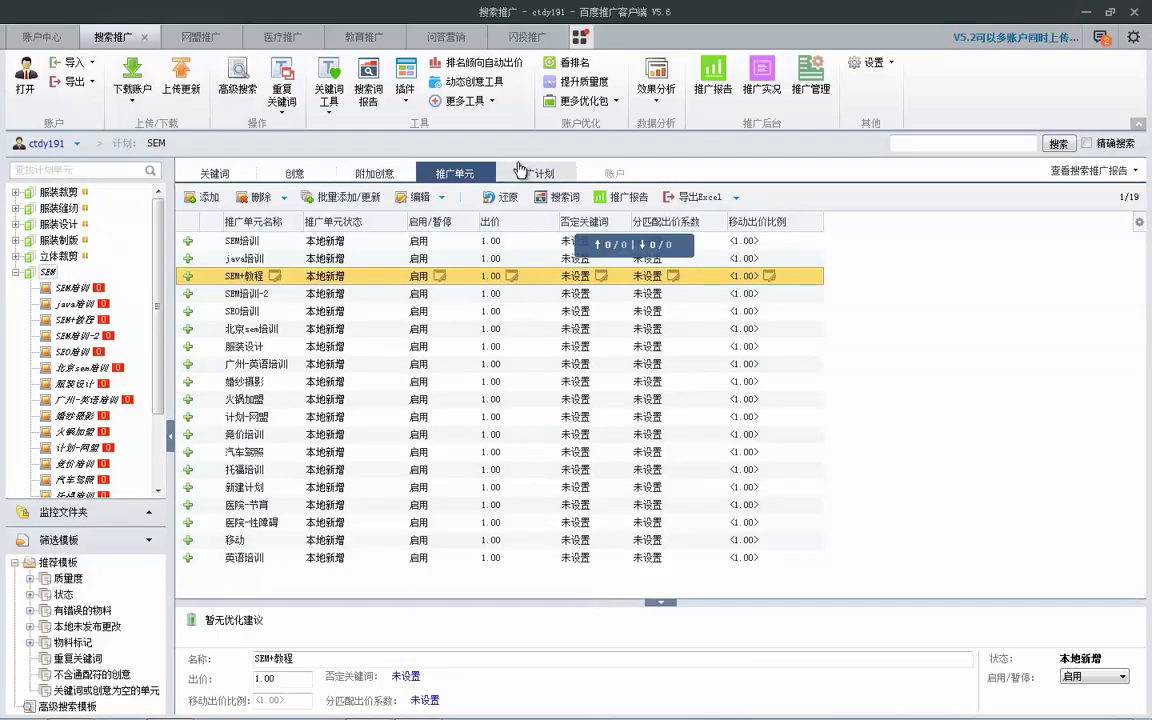
left_click(214, 173)
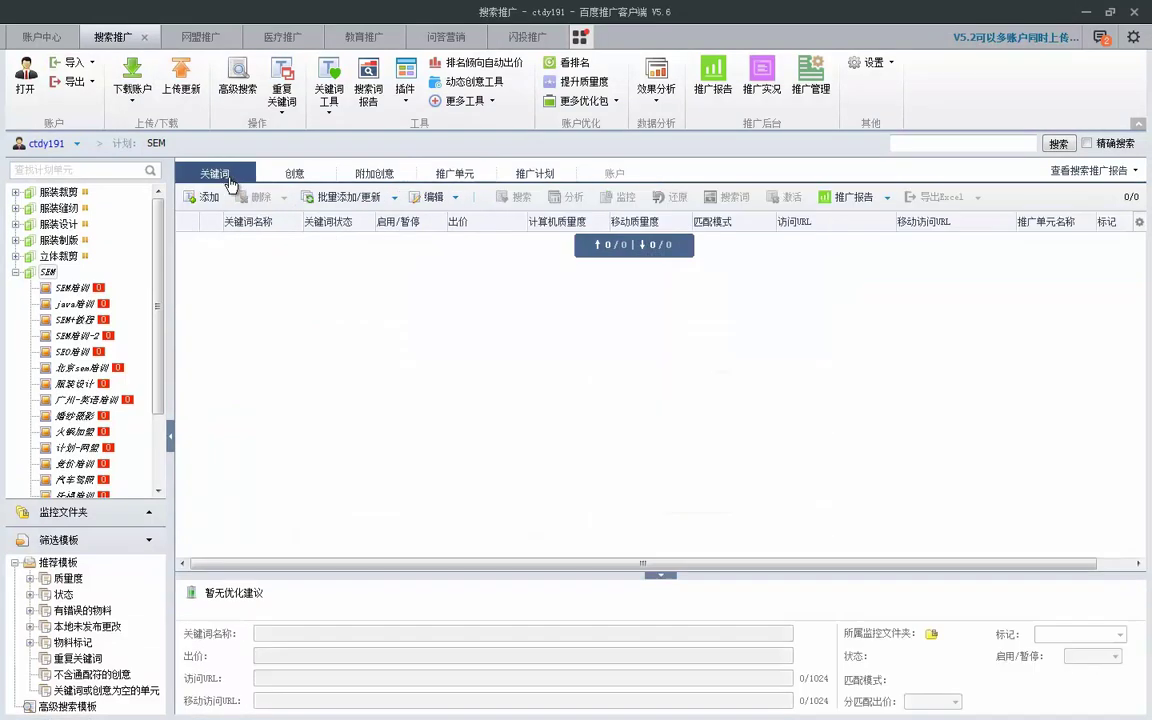
left_click(345, 197)
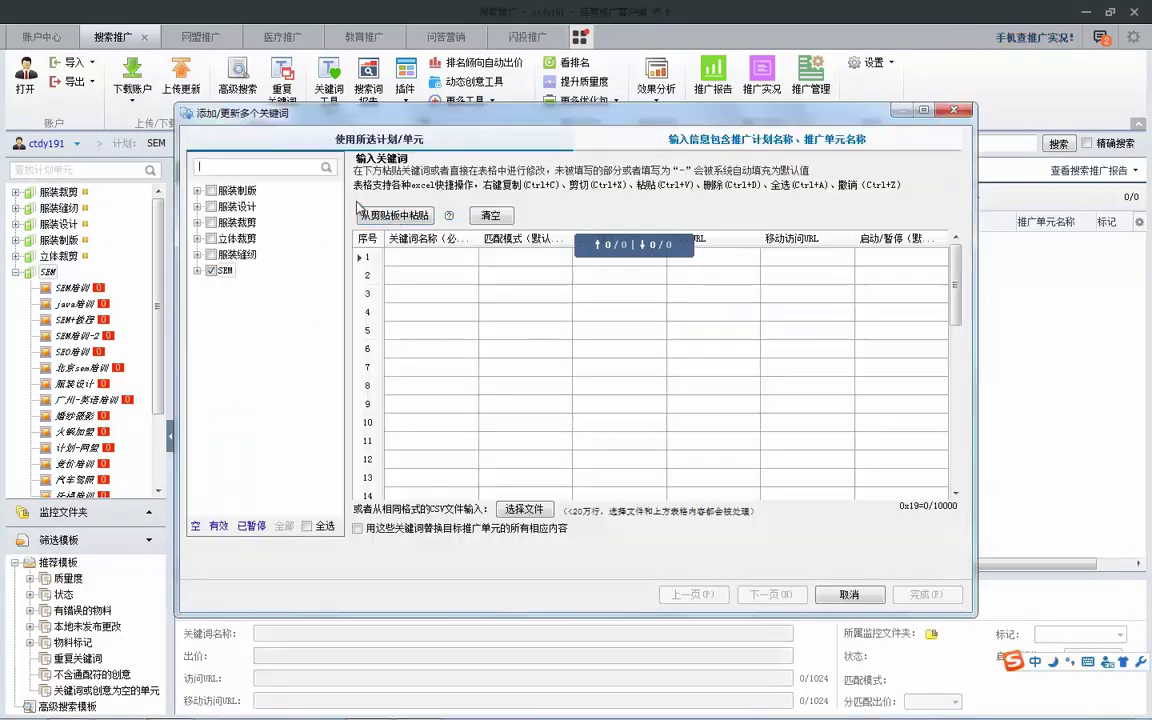
- Highlight cells across the empty keyword table to examine its columns, from keyword name and match mode through URLs to start/pause status
left_click(504, 261)
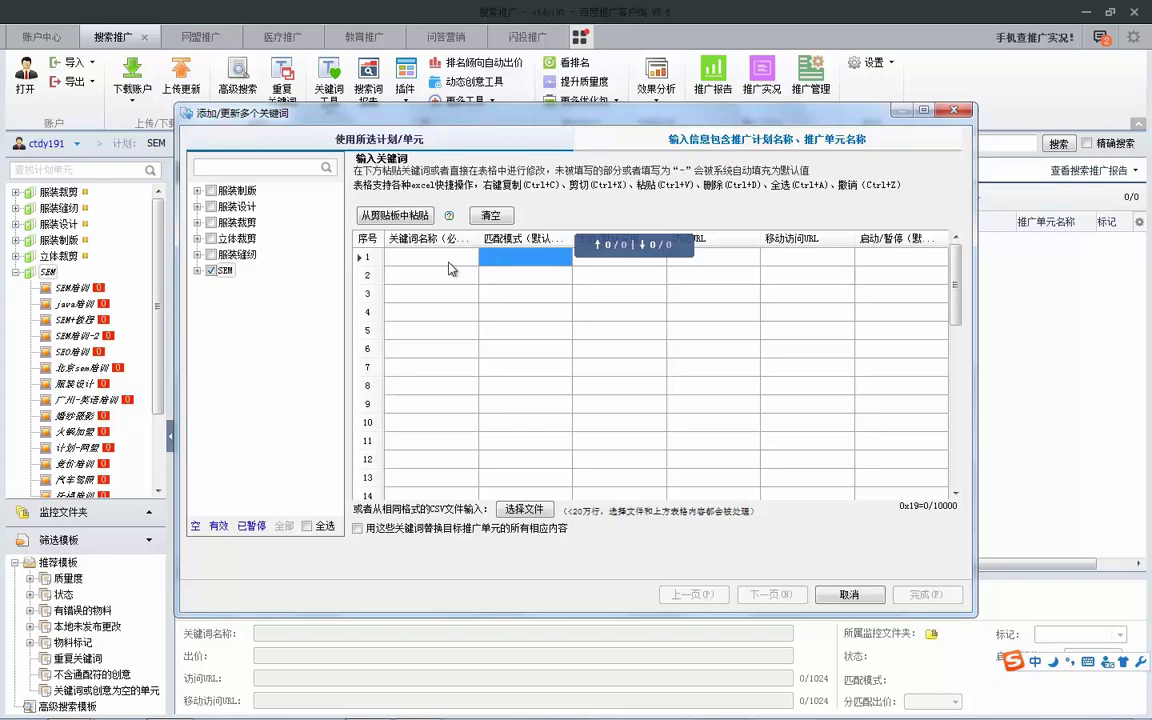
left_click(427, 261)
left_click(521, 262)
left_click(612, 274)
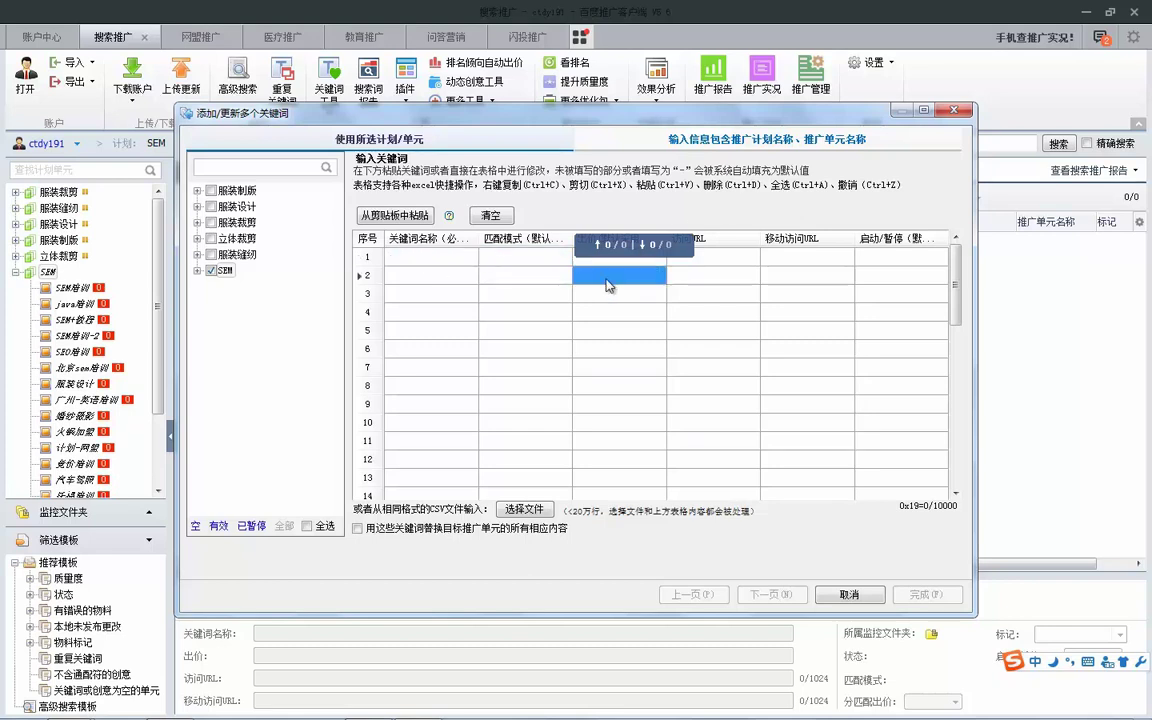
left_click(716, 259)
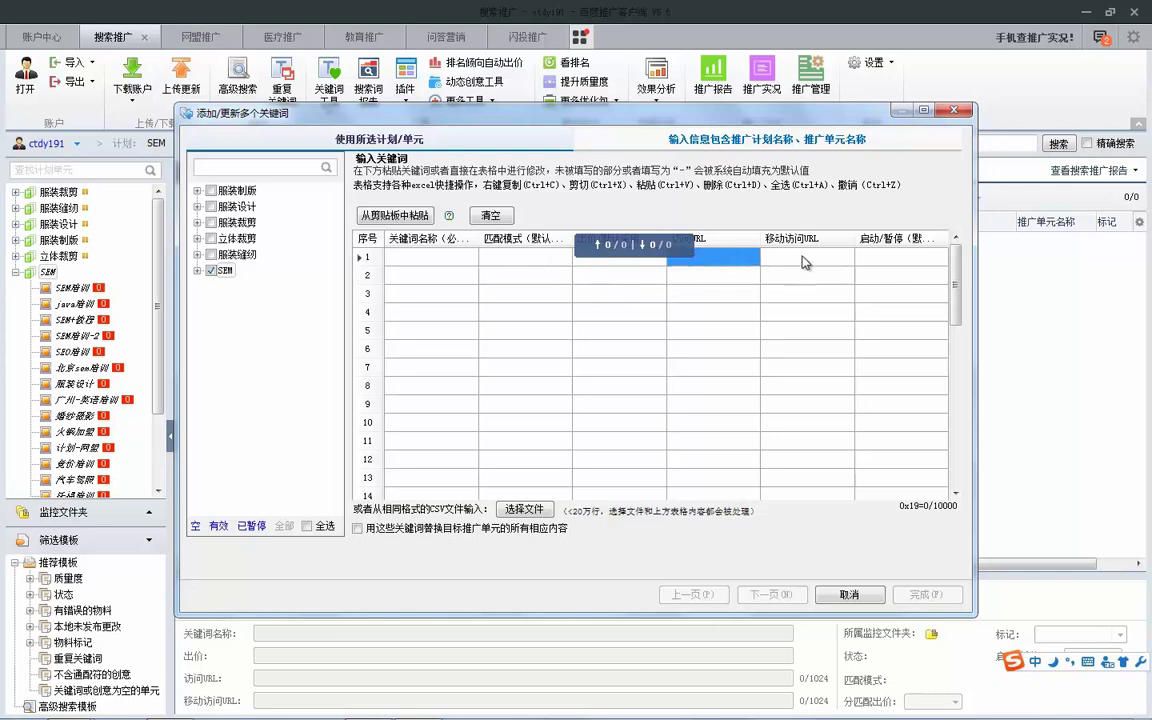
left_click(857, 259)
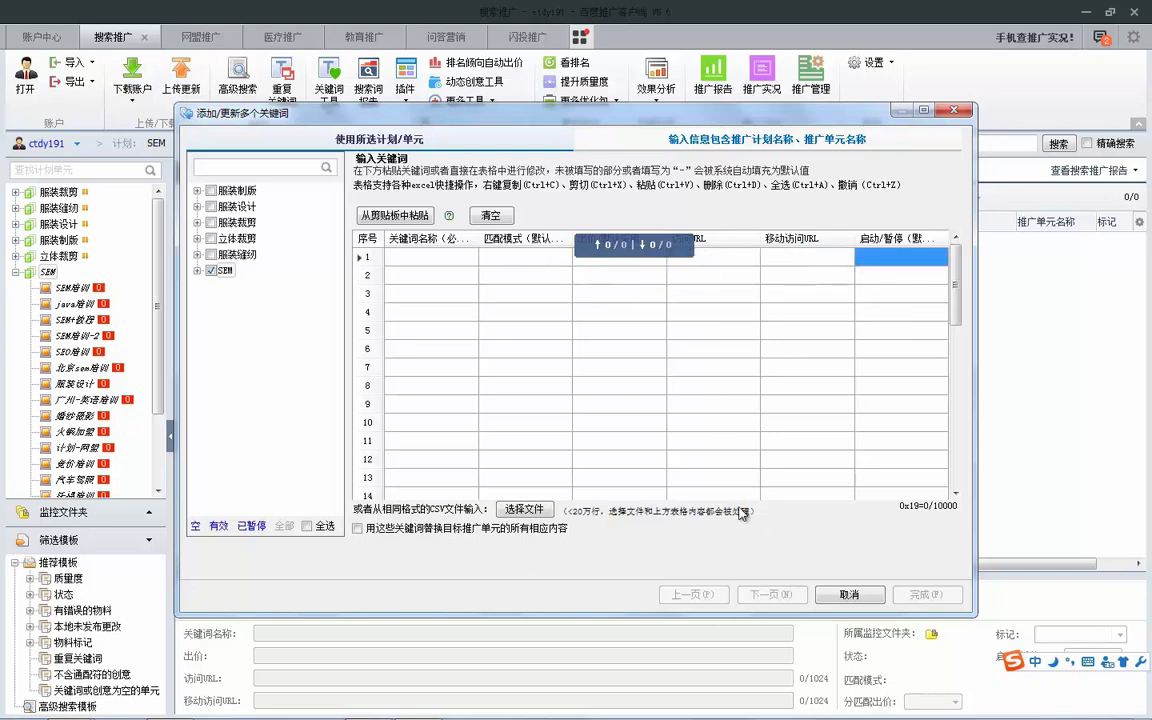
- Check which file type the keyword file import accepts, then close the bulk keyword dialog and minimize the client
left_click(526, 509)
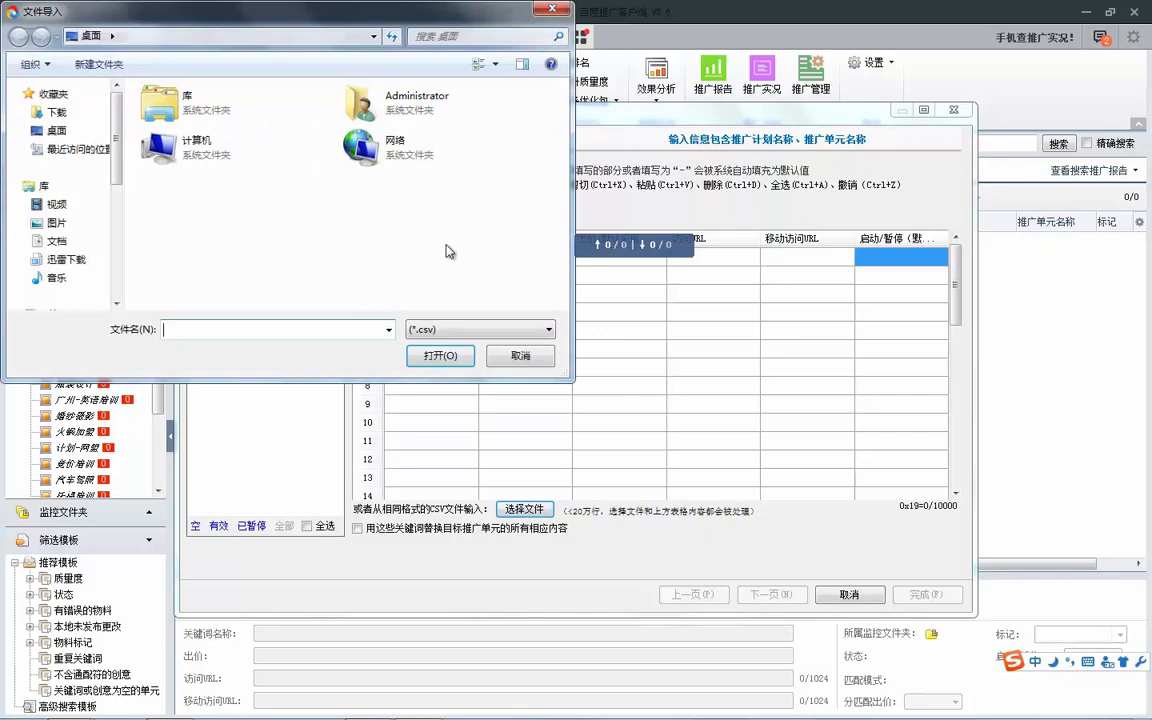
left_click(448, 329)
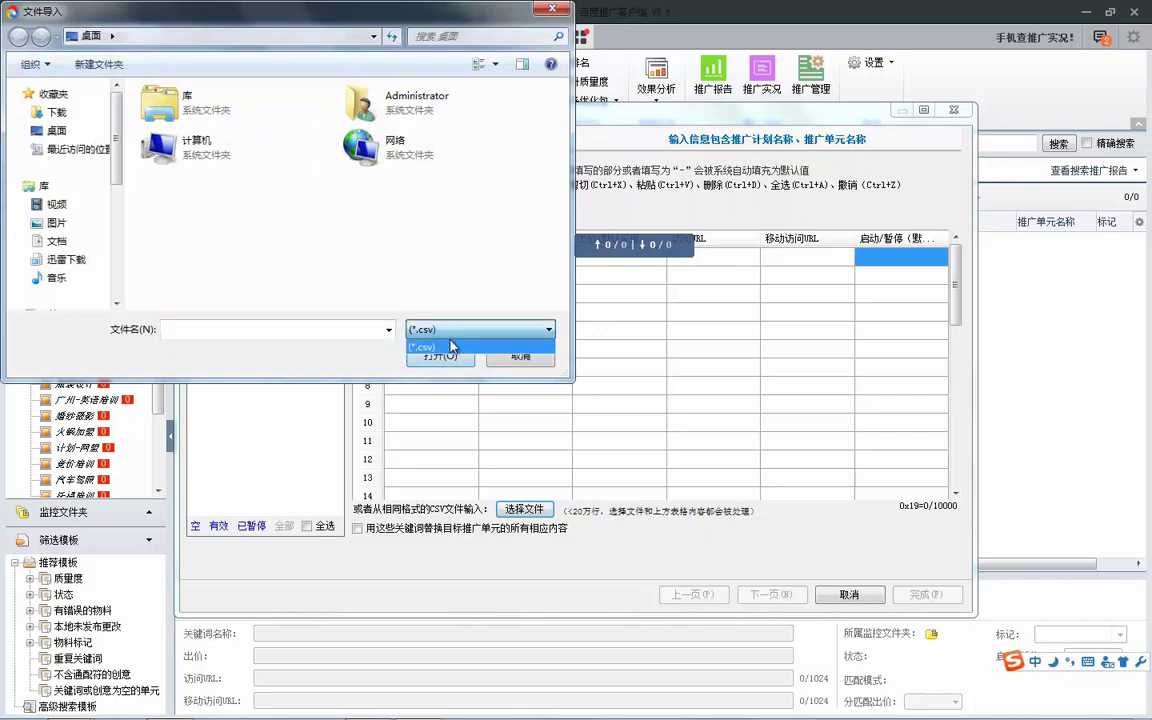
left_click(429, 348)
left_click(552, 9)
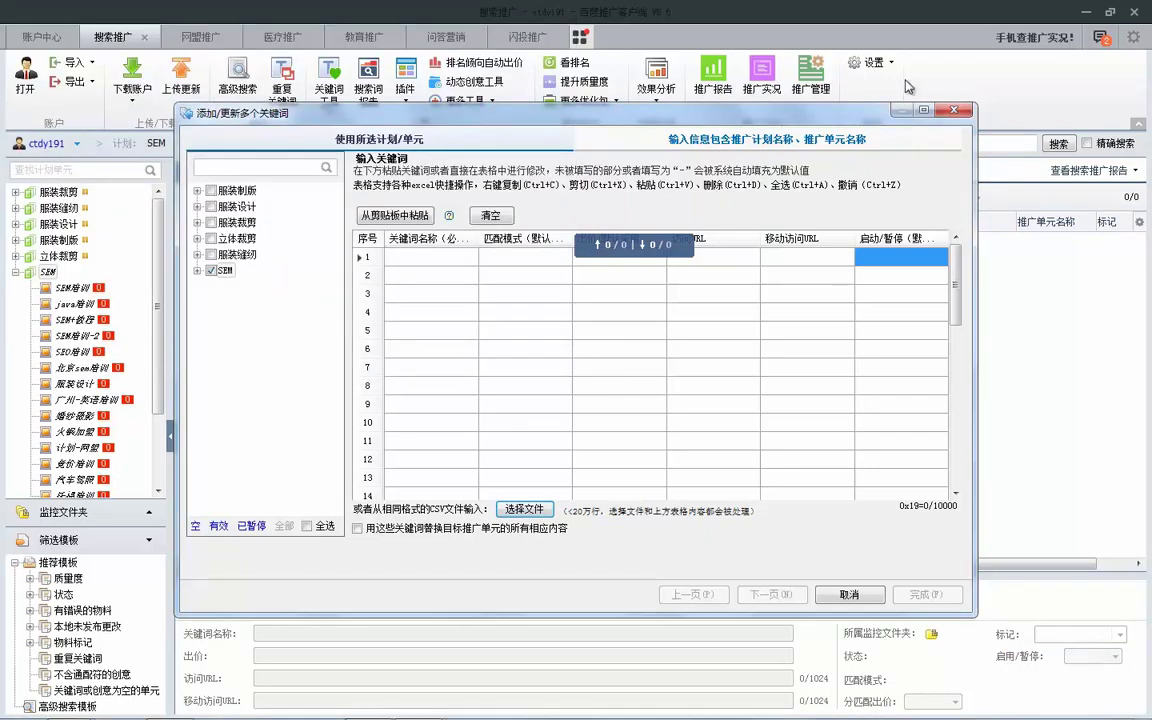
left_click(955, 110)
left_click(1083, 15)
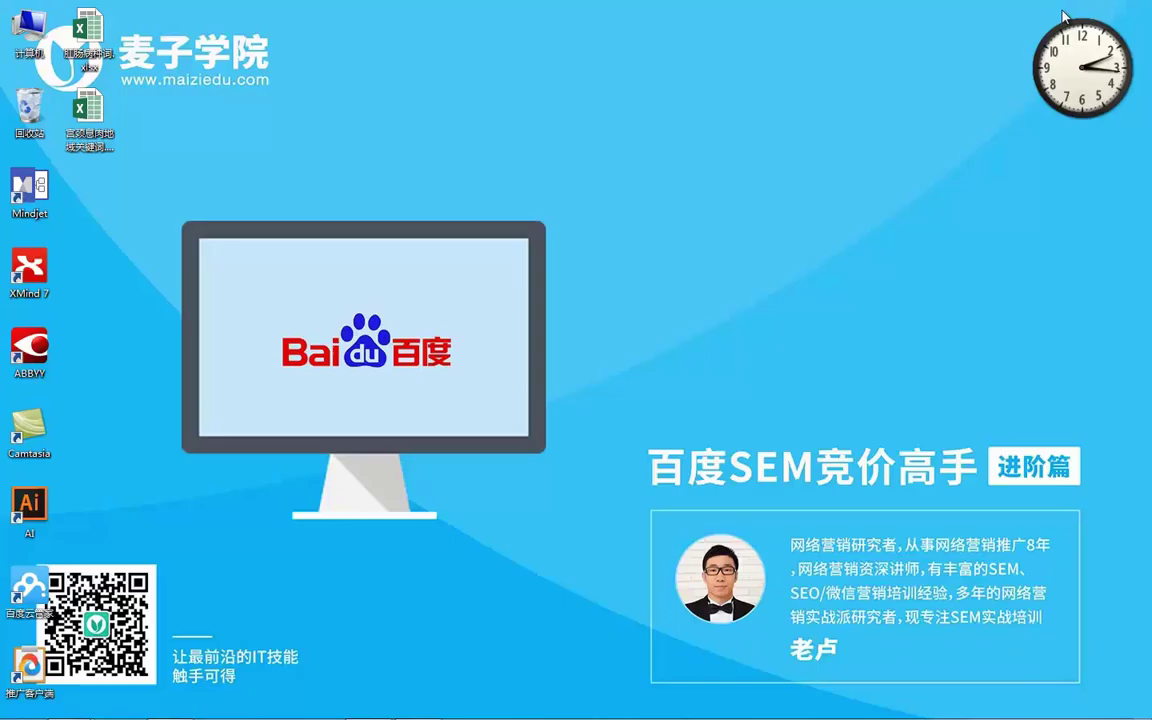
double_click(86, 112)
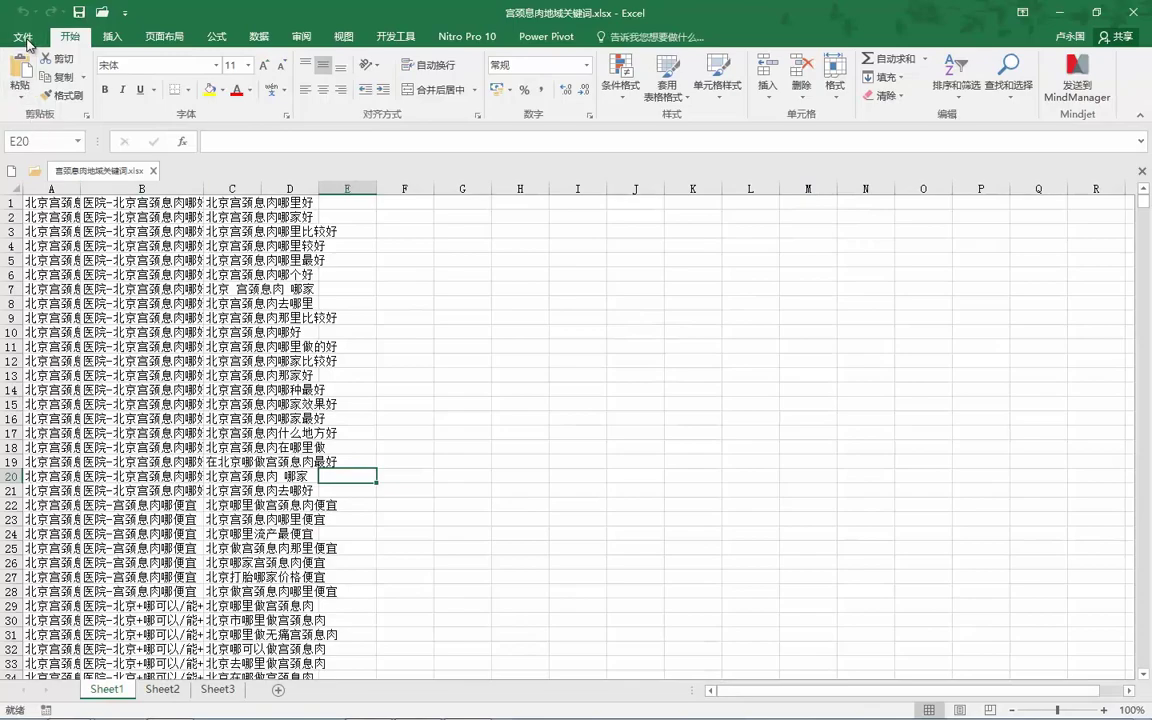
left_click(25, 40)
left_click(35, 197)
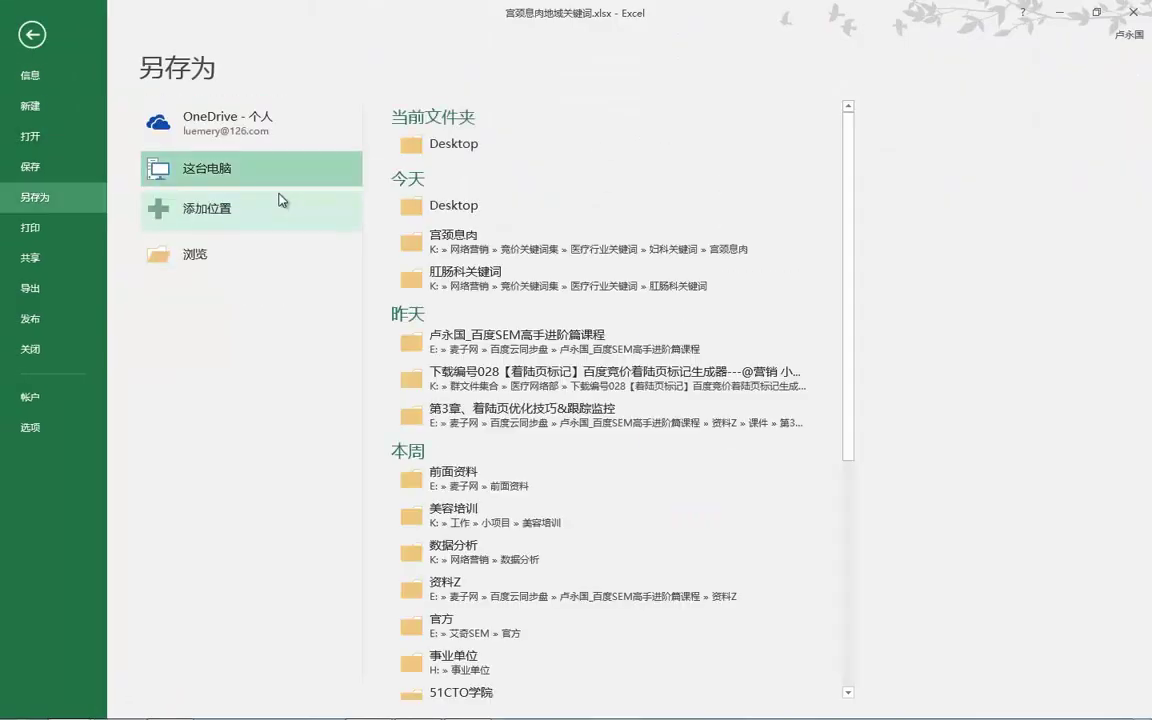
key("Escape")
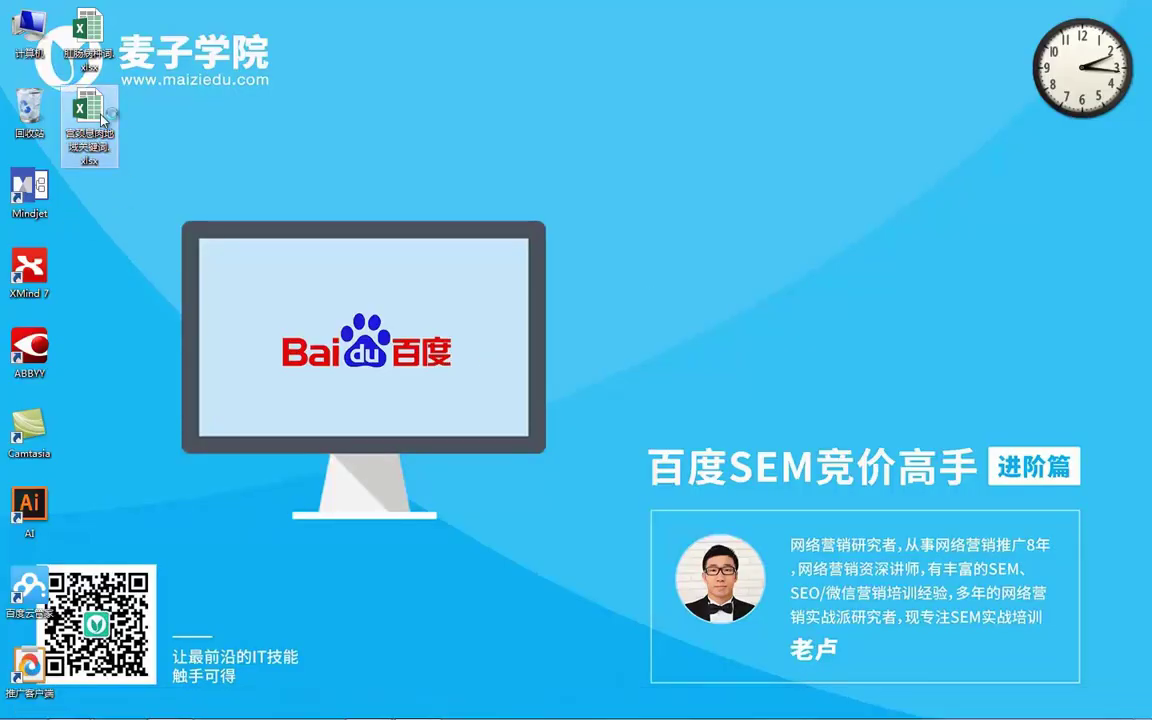
- Open 宫颈息肉地域关键词.xlsx from the desktop and enter 匹配 in cell E1 of Sheet1
double_click(103, 119)
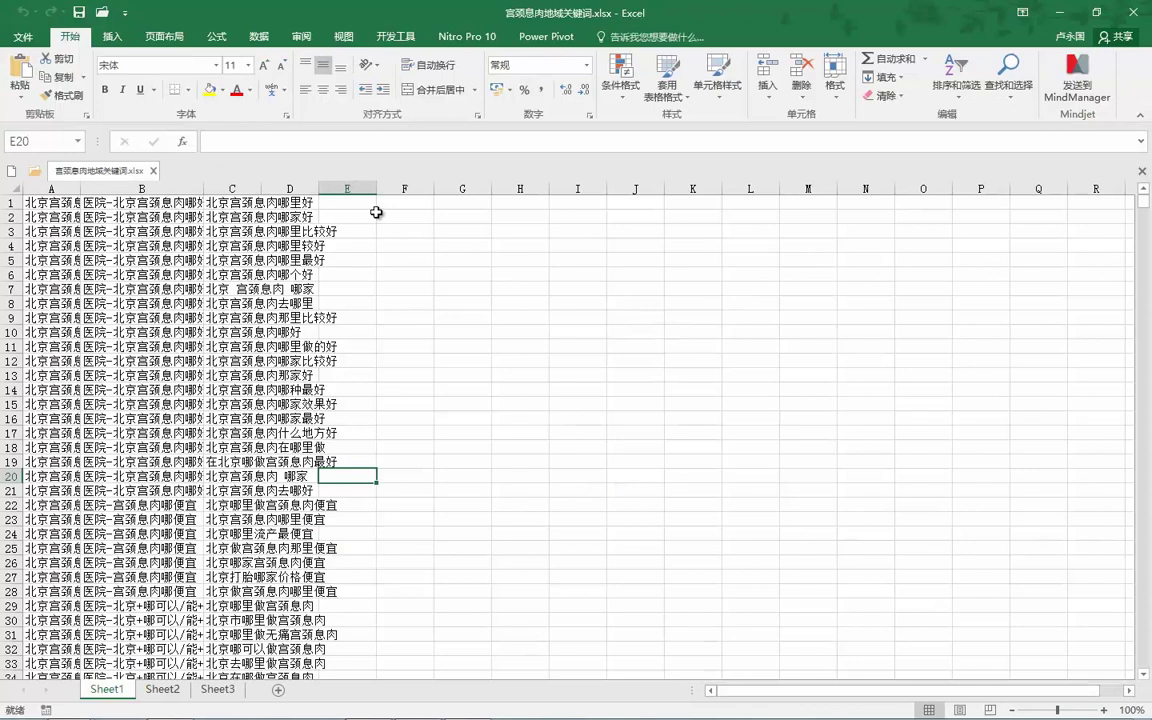
left_click(359, 203)
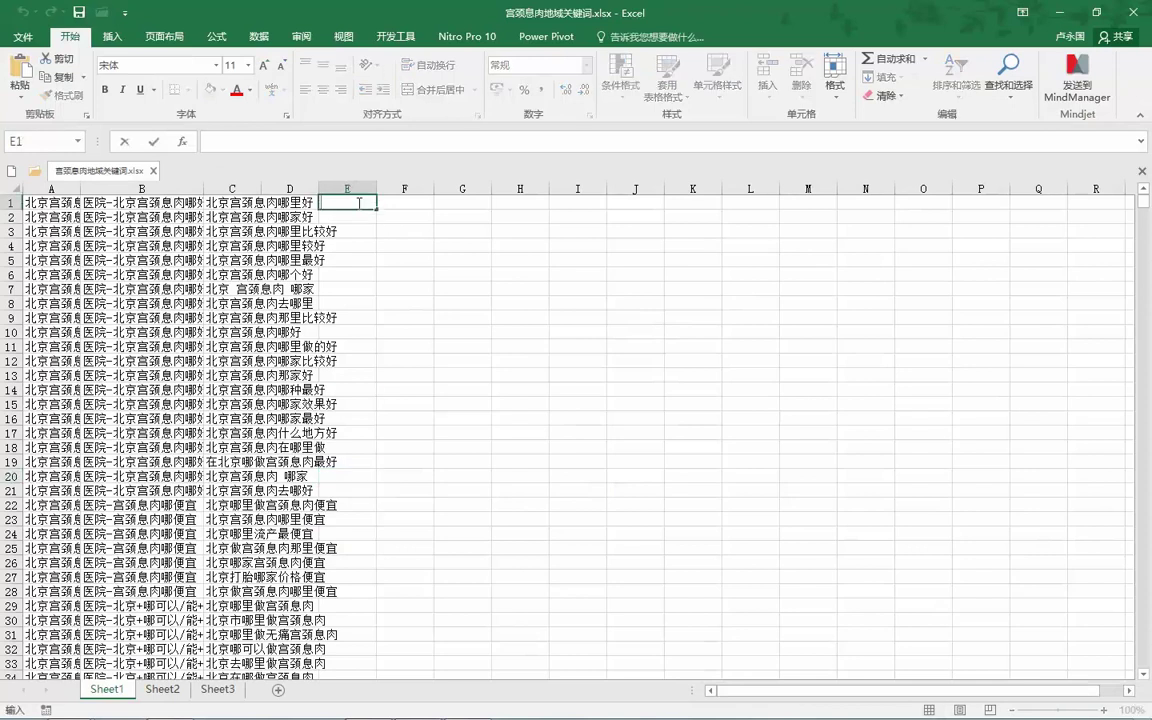
type("pipua")
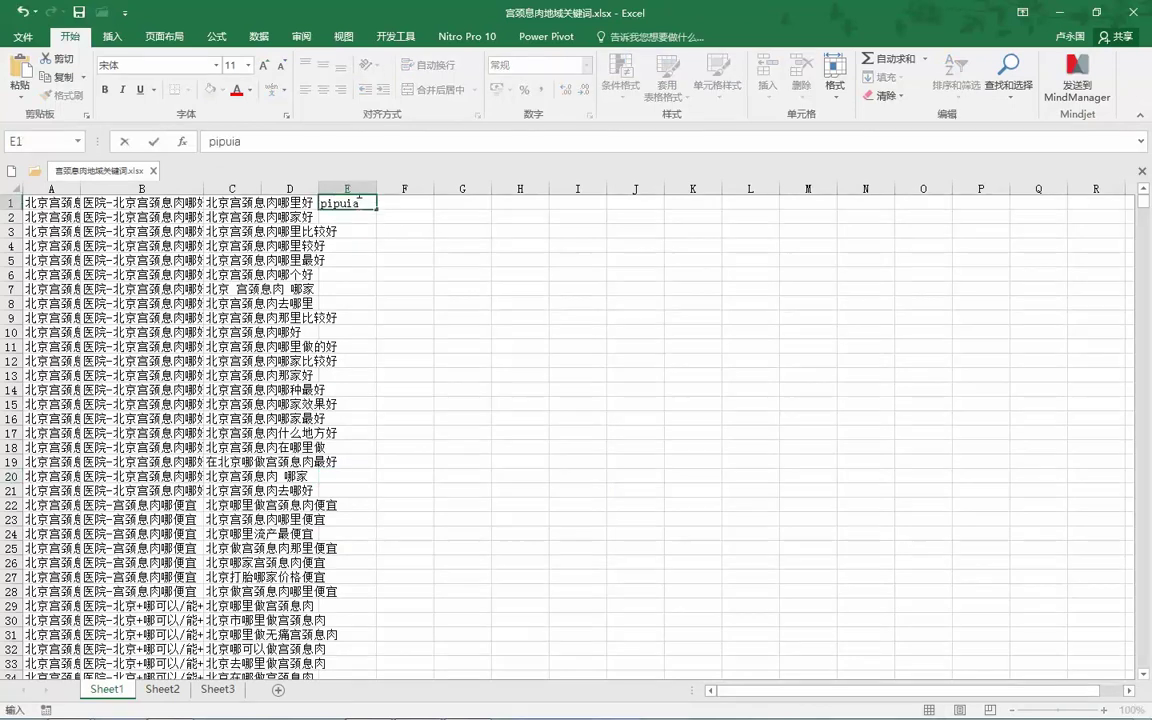
type("pipei")
key("space")
left_click(390, 273)
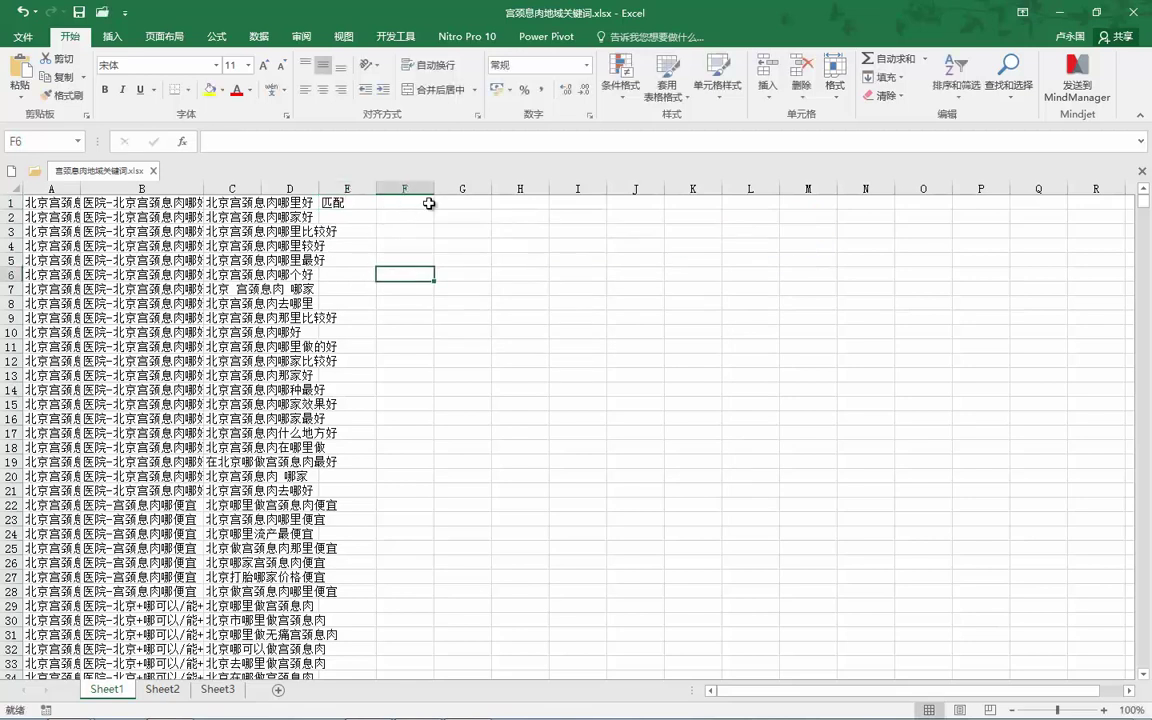
- Save a copy of the workbook to the desktop as 宫颈息肉地域关键词.csv in CSV (逗号分隔) format
left_click(30, 36)
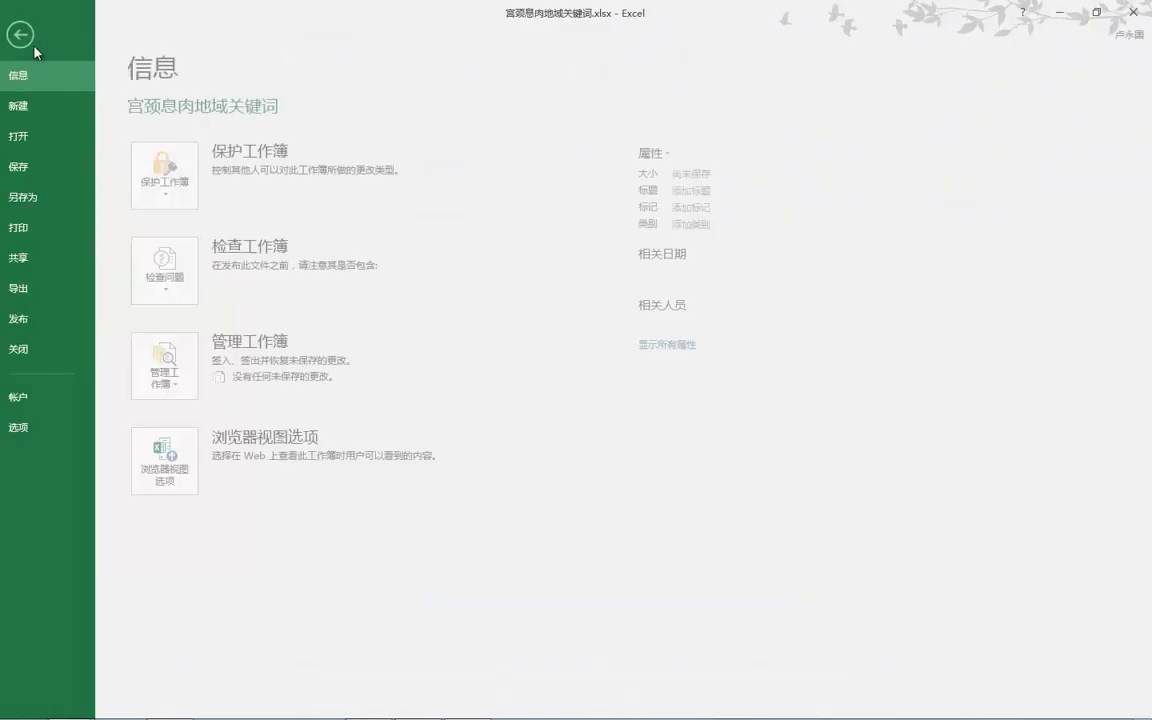
left_click(42, 200)
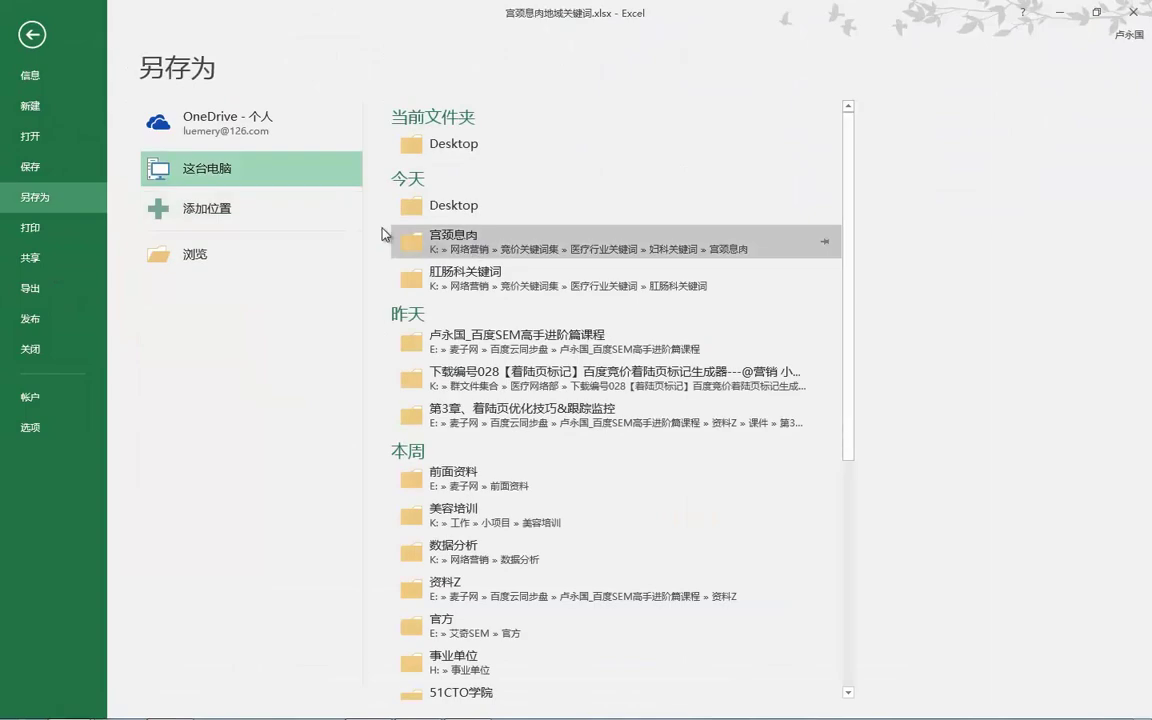
left_click(453, 207)
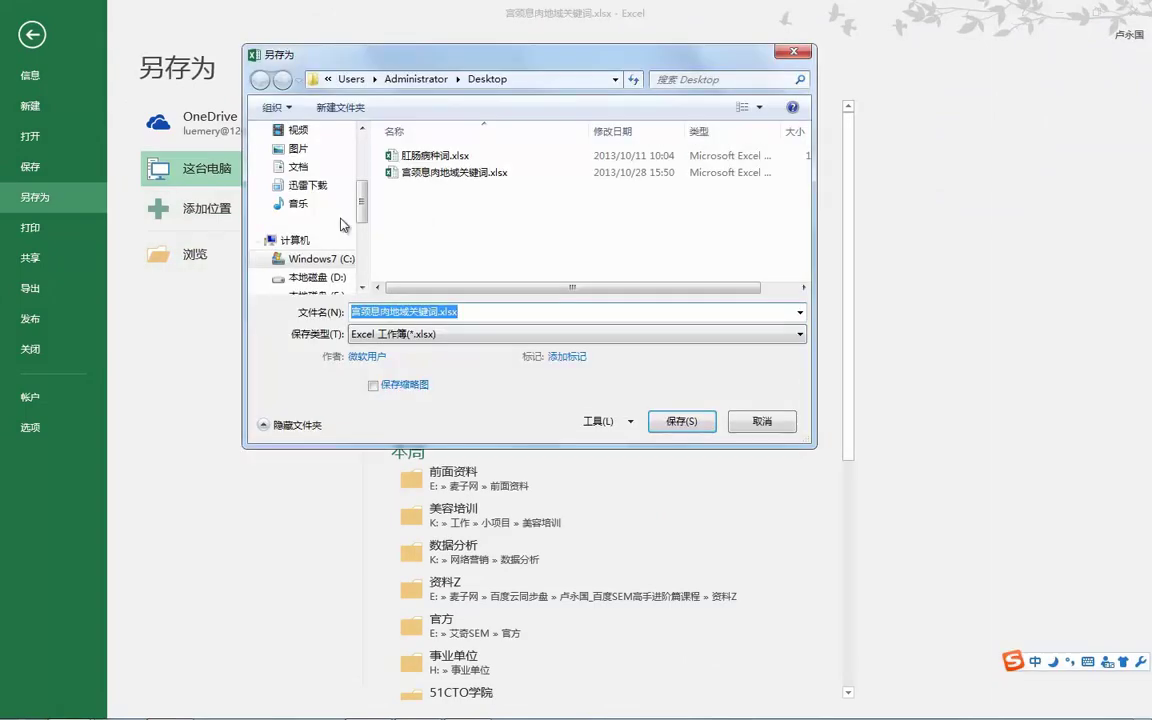
scroll(364, 200, "down", 2)
scroll(363, 200, "up", 3)
left_click(298, 210)
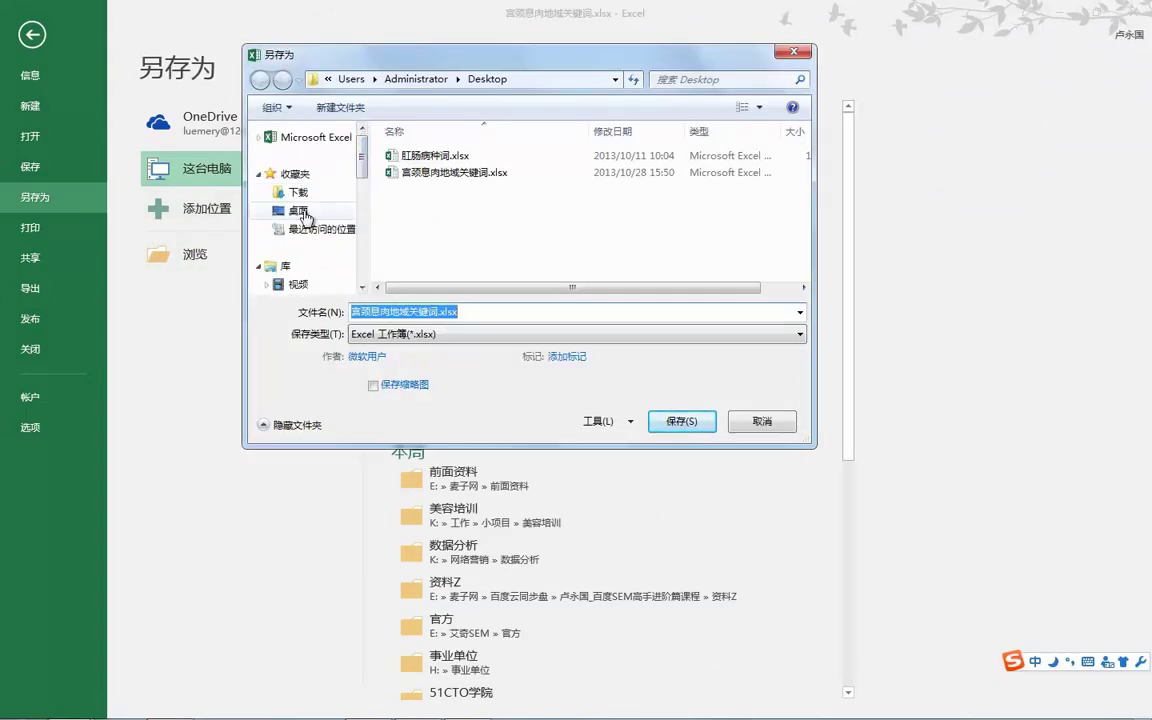
left_click(474, 334)
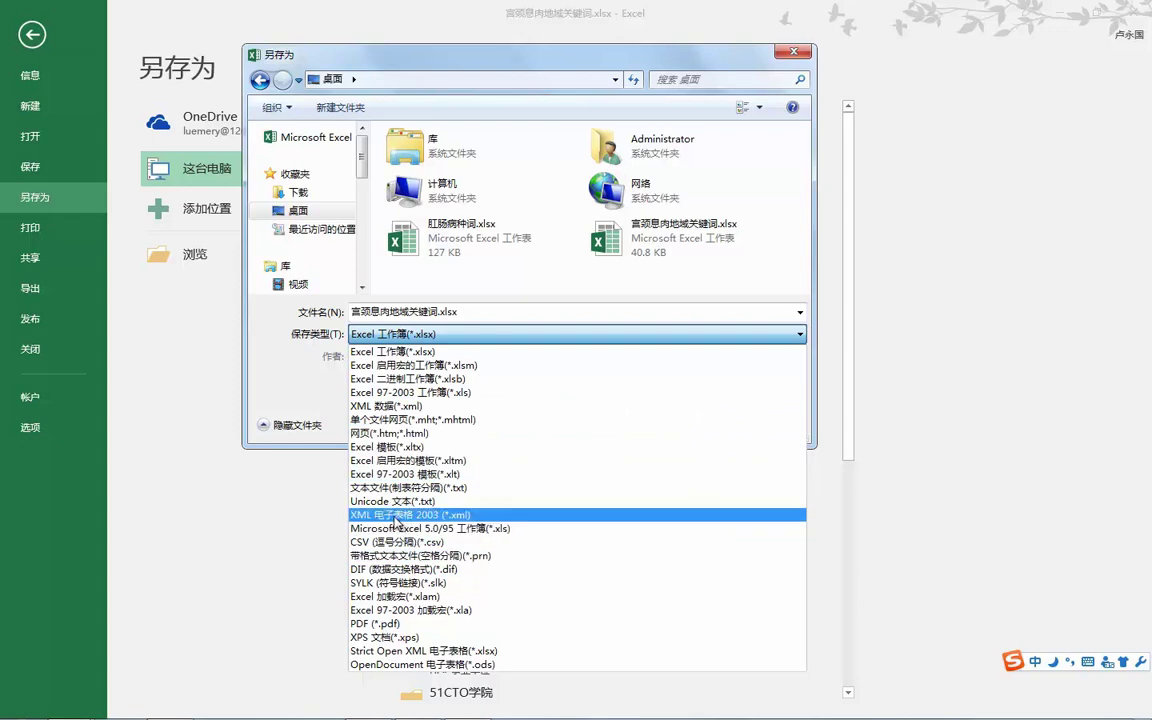
left_click(409, 542)
left_click(665, 398)
left_click(549, 423)
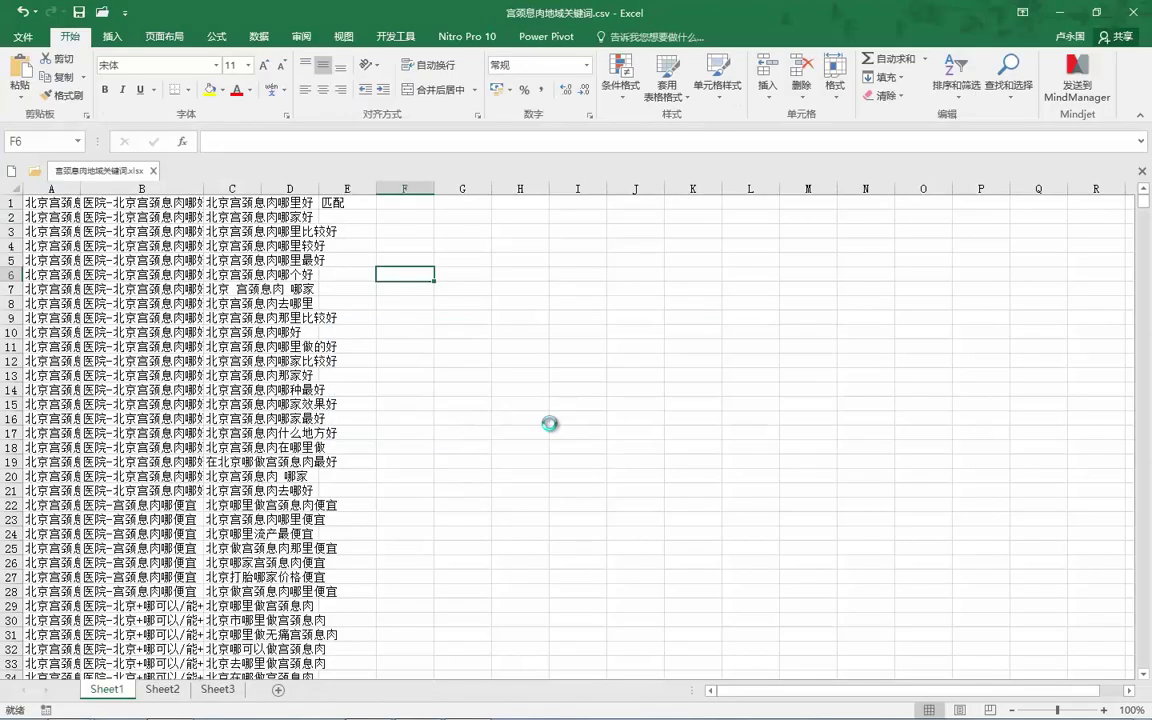
left_click(507, 417)
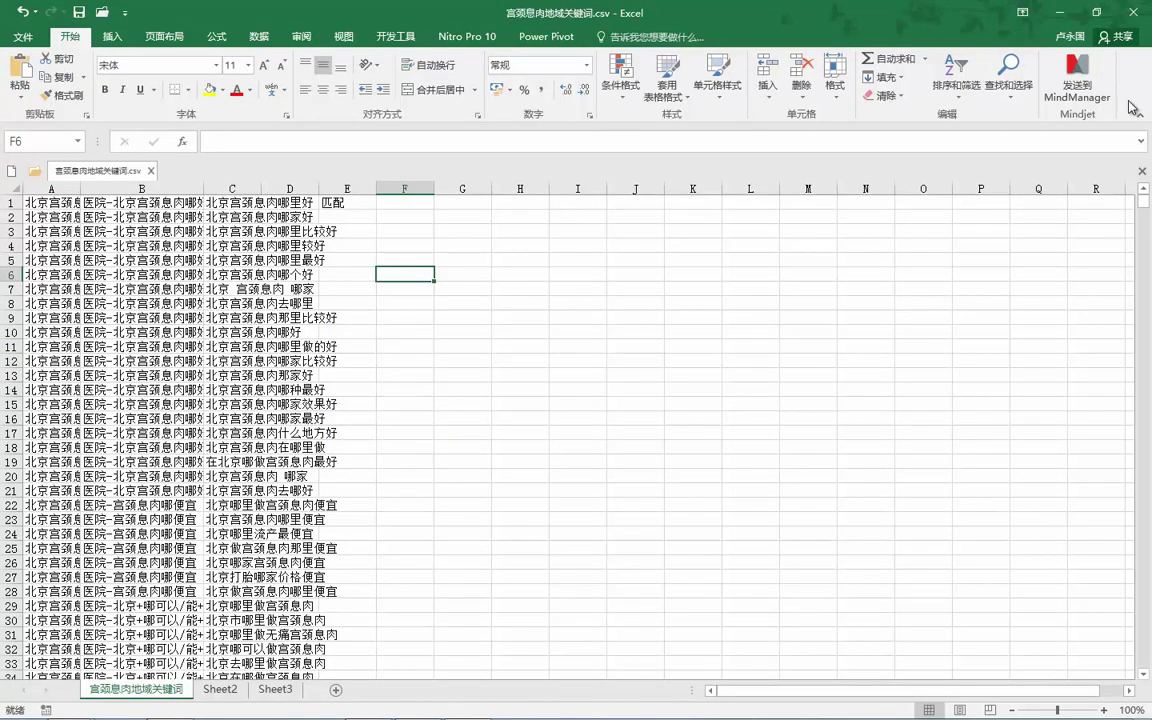
- Try to save the workbook over the existing 宫颈息肉地域关键词.csv on the desktop while closing it
left_click(1138, 14)
left_click(507, 385)
left_click(680, 399)
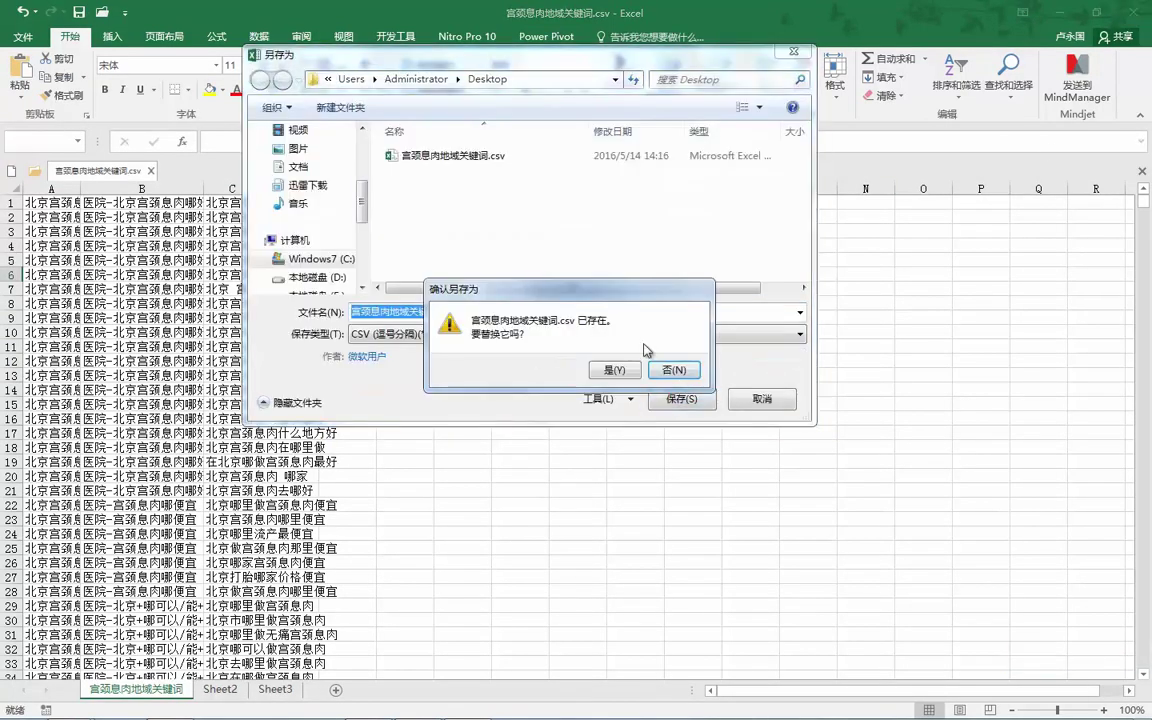
left_click(614, 367)
left_click(594, 417)
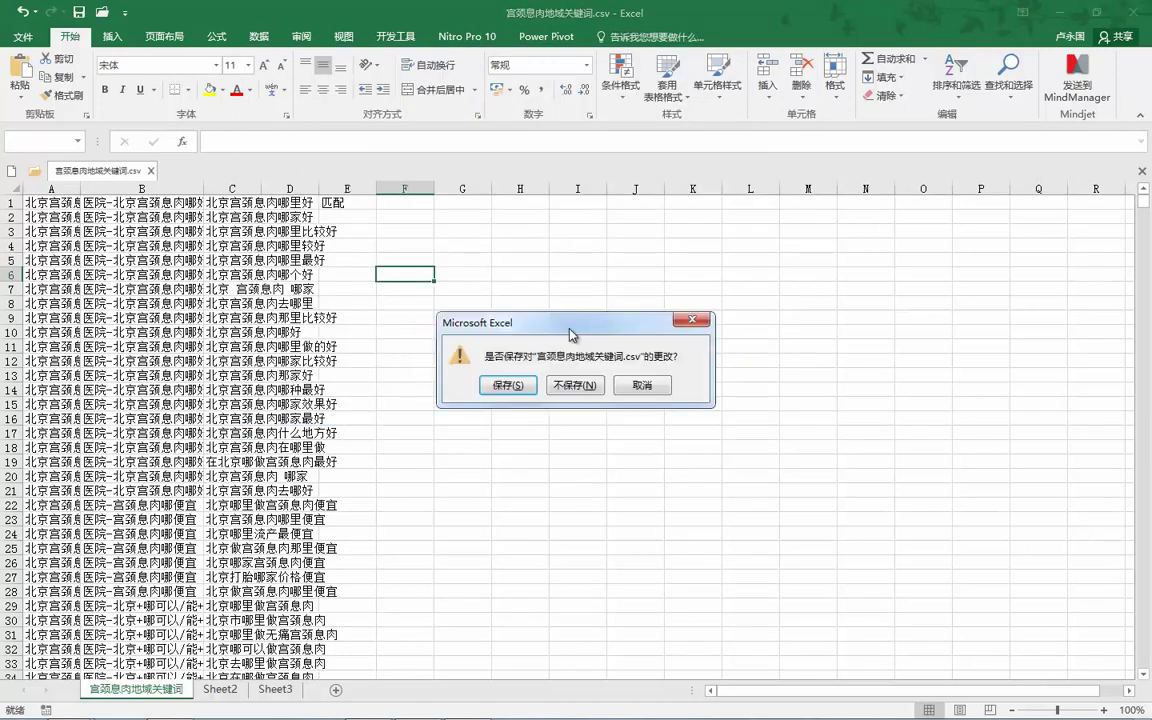
- Save the workbook to the desktop under the new name 宫颈息肉地域关键词1.csv in CSV (逗号分隔) format and close it
left_click(496, 389)
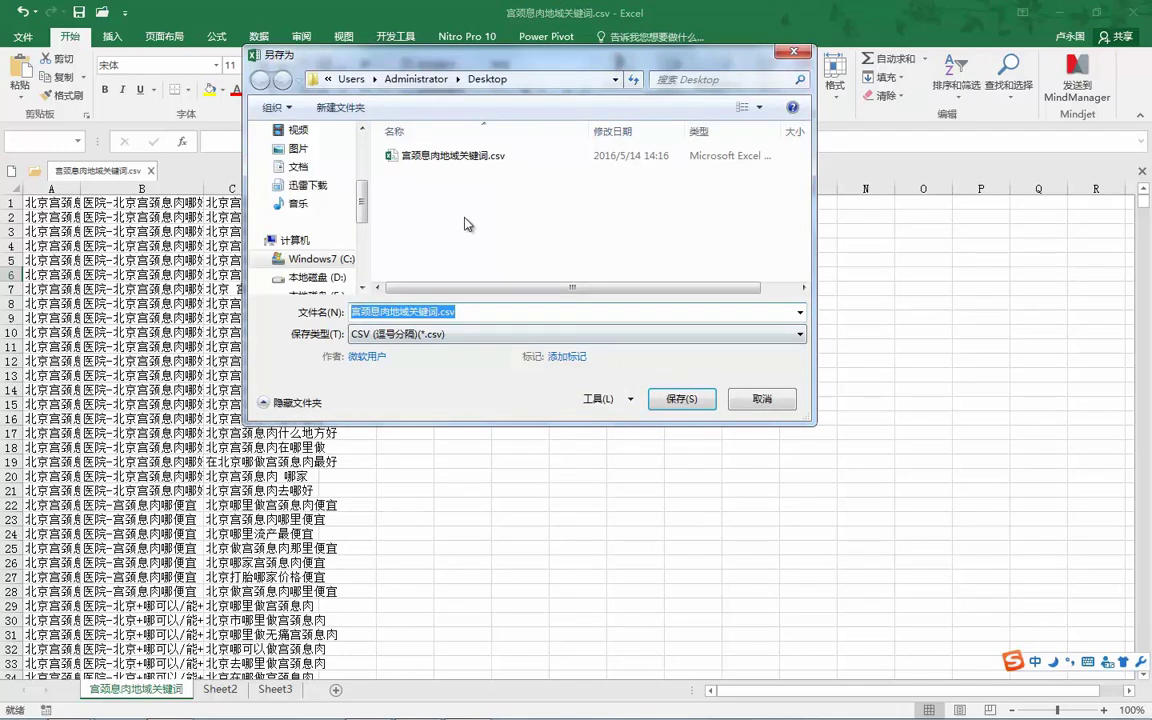
left_click(440, 312)
type("1")
left_click(680, 399)
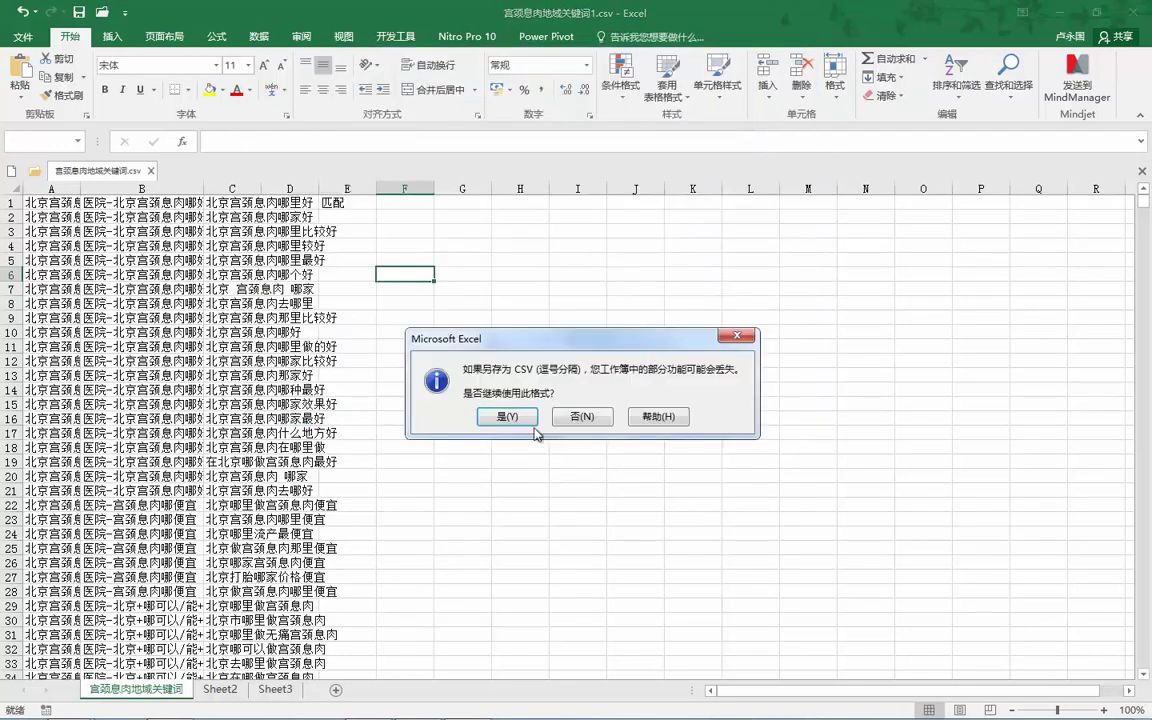
key("Return")
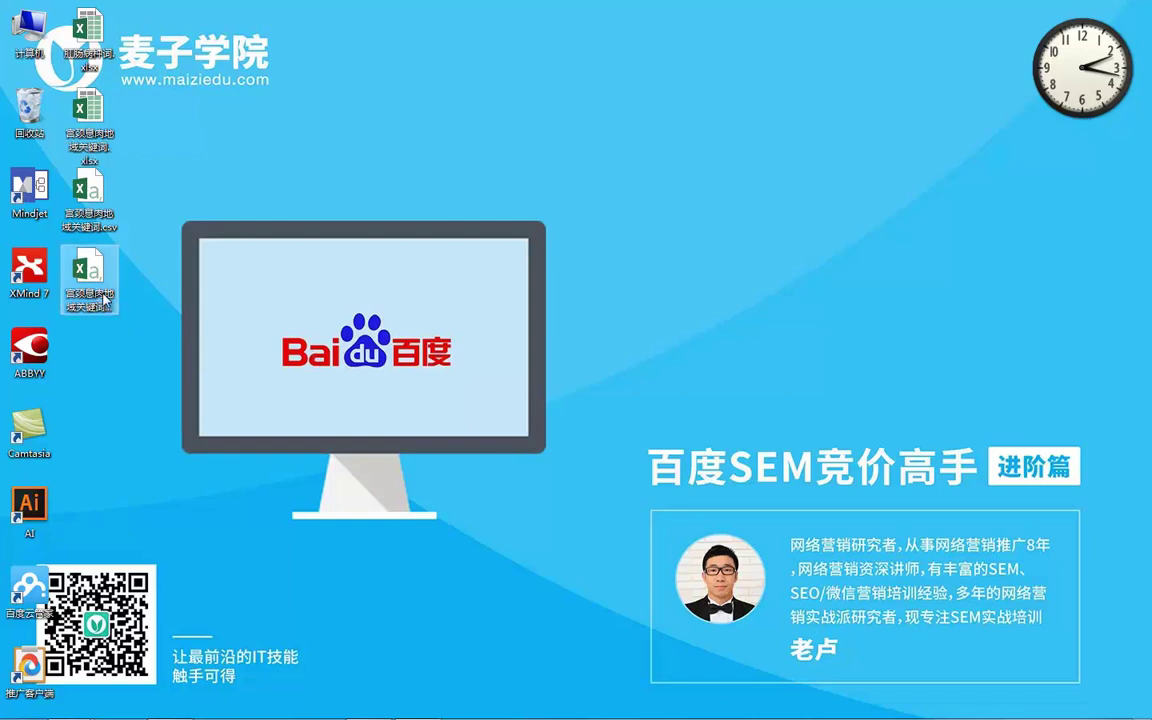
- Switch to the Baidu promotion client and select 宫颈息肉地域关键词1.csv as the input file for bulk adding keywords to the SEM plan
left_click(105, 298)
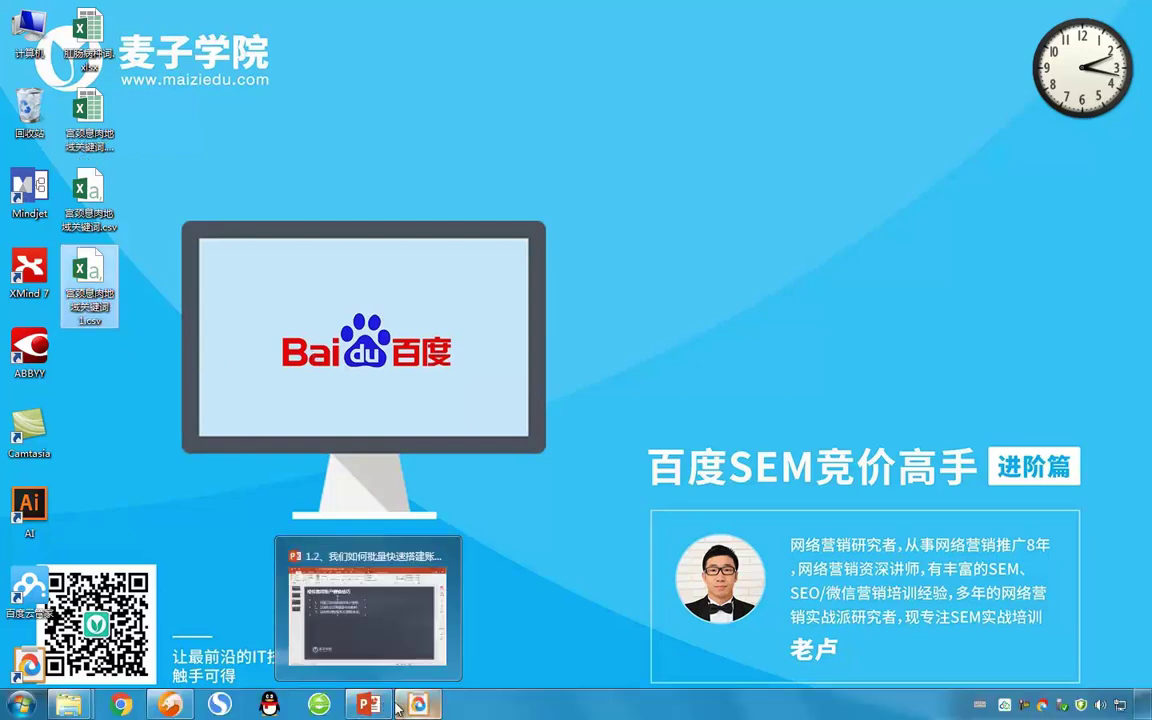
left_click(418, 705)
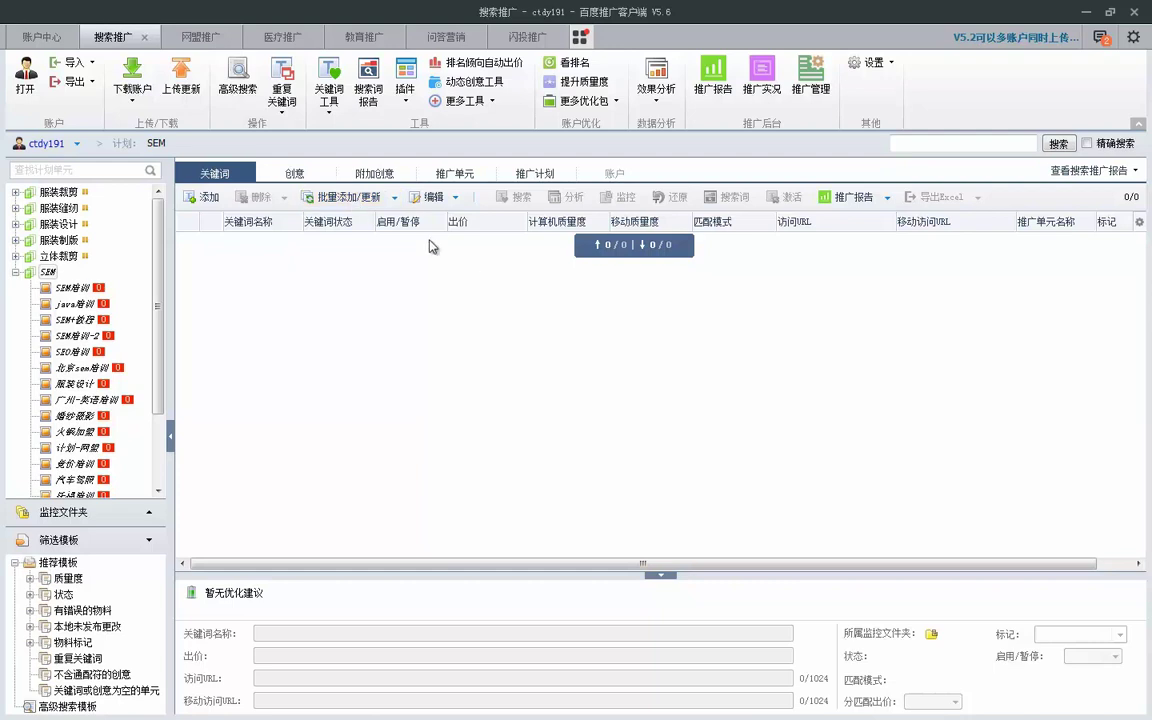
left_click(342, 197)
left_click(524, 510)
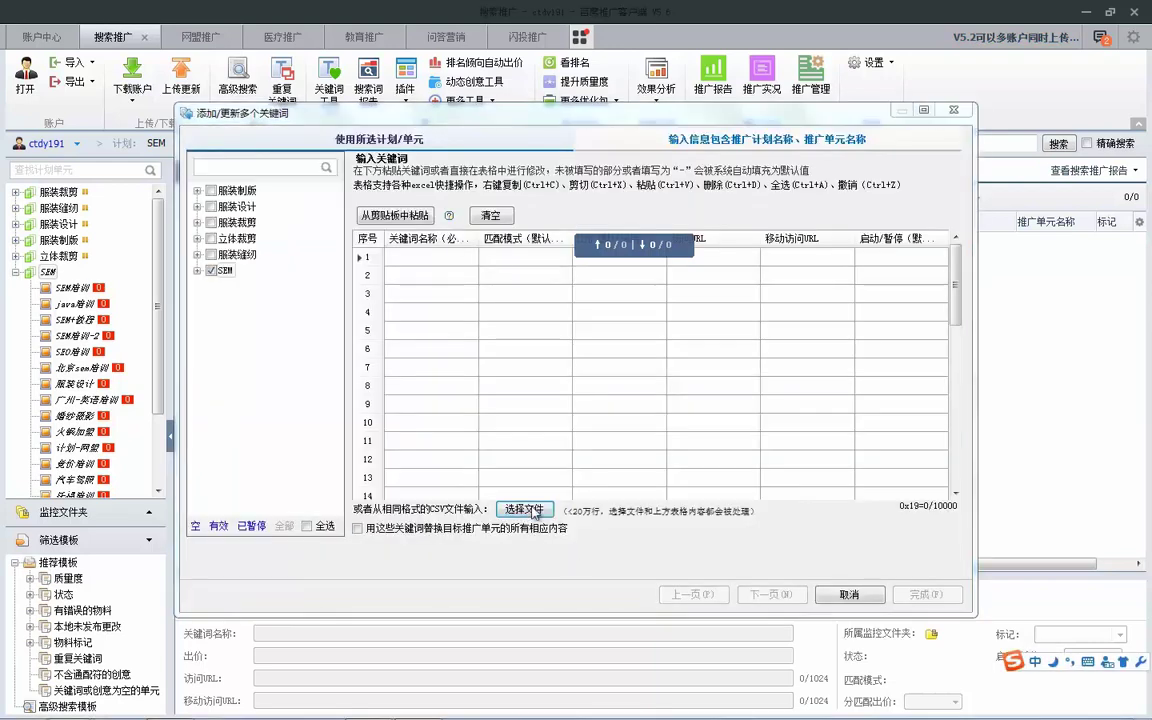
left_click(382, 197)
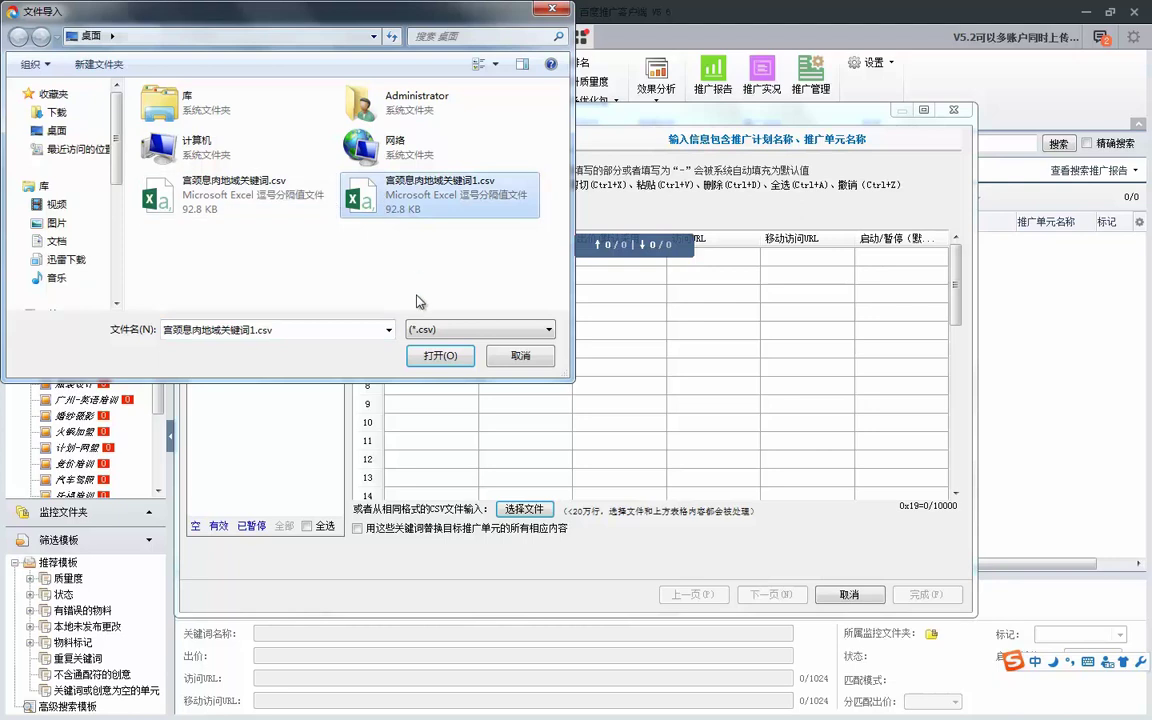
left_click(437, 356)
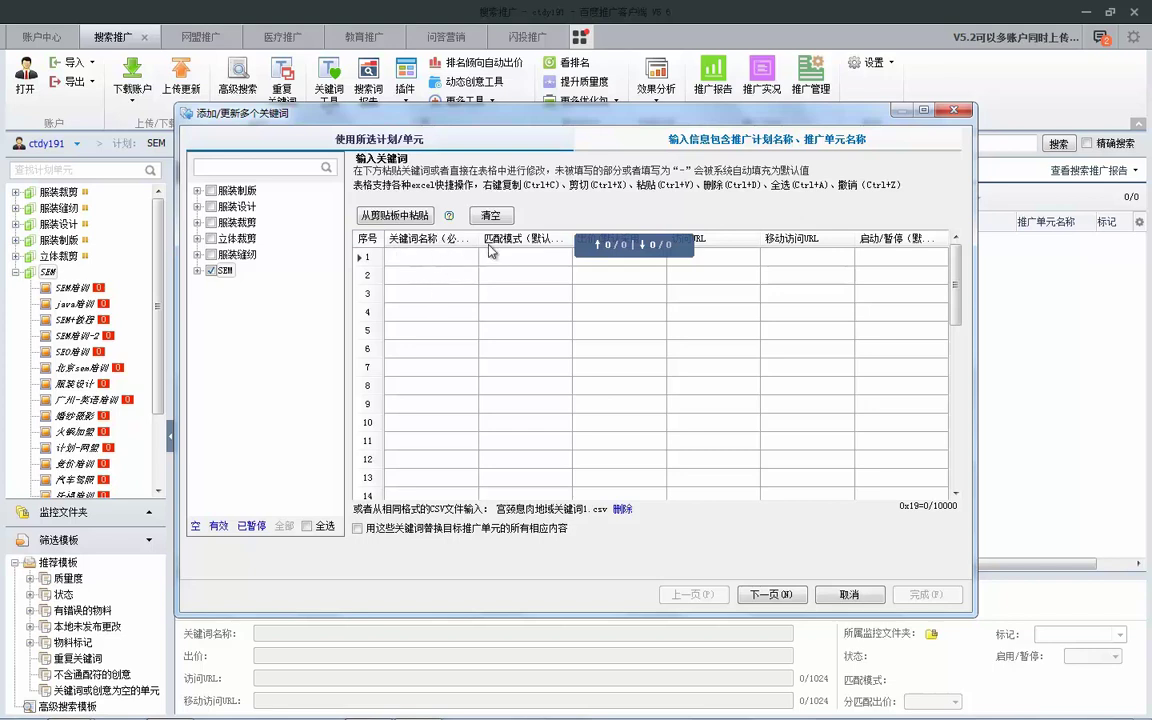
- Paste the clipboard contents into the keyword table and highlight cells across its columns to examine the entries
left_click(398, 218)
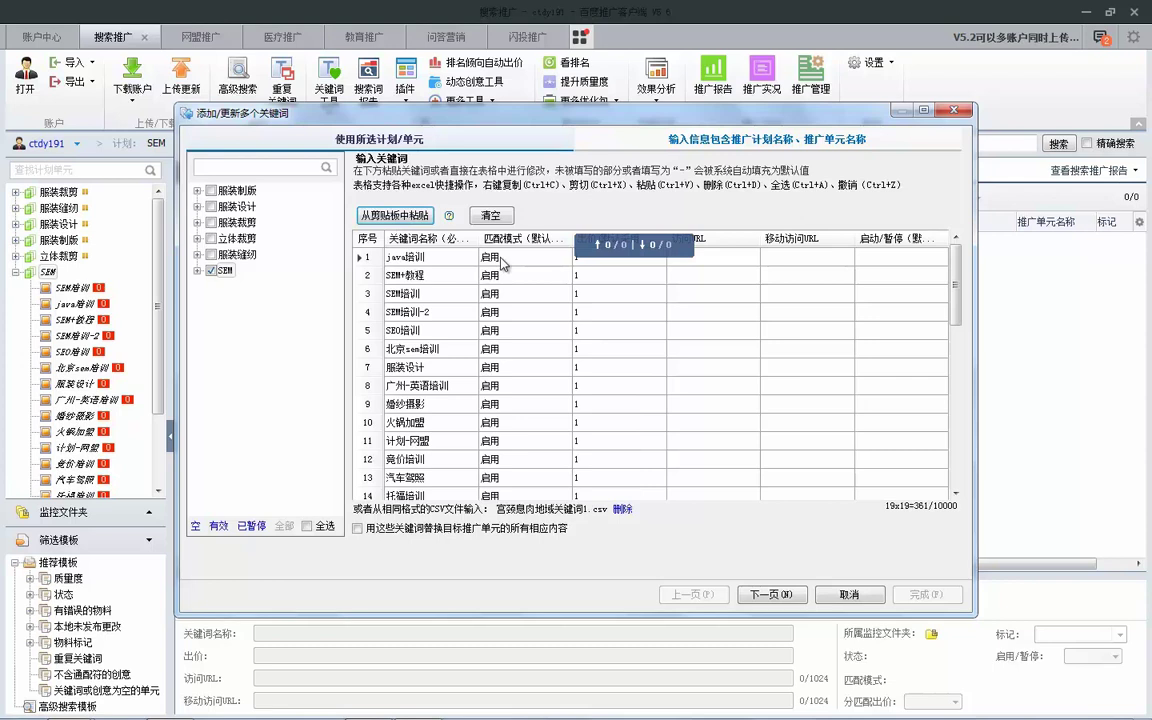
left_click(503, 259)
left_click(434, 260)
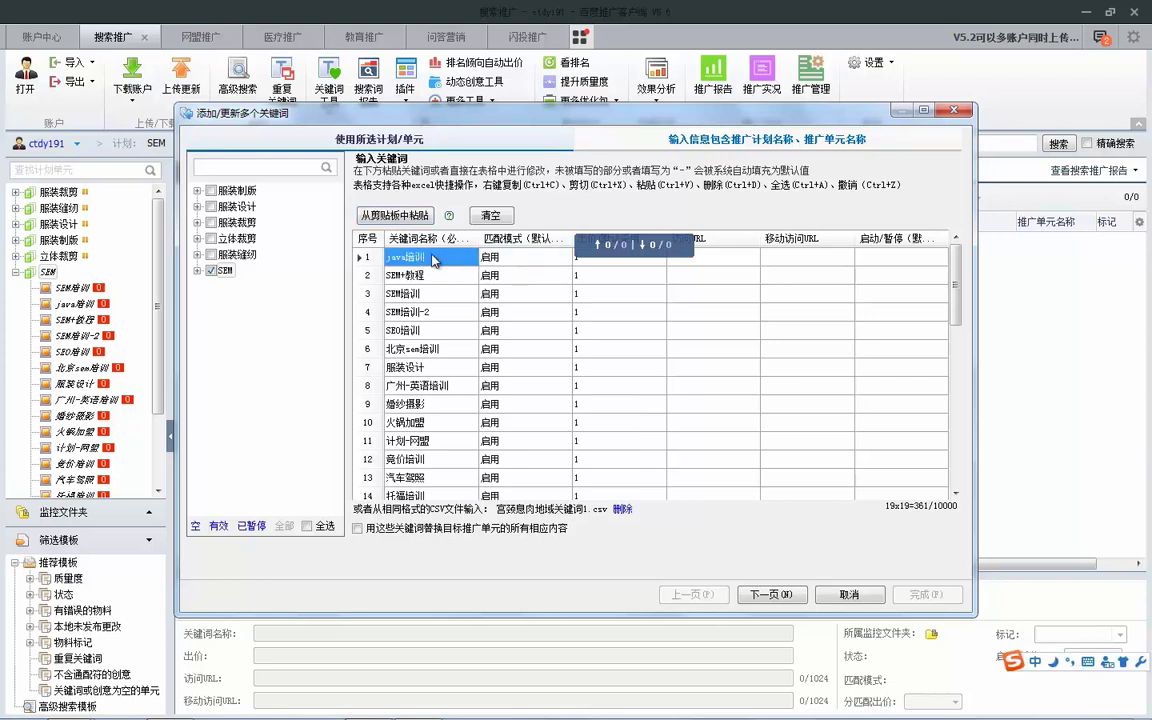
left_click_drag(436, 260, 416, 478)
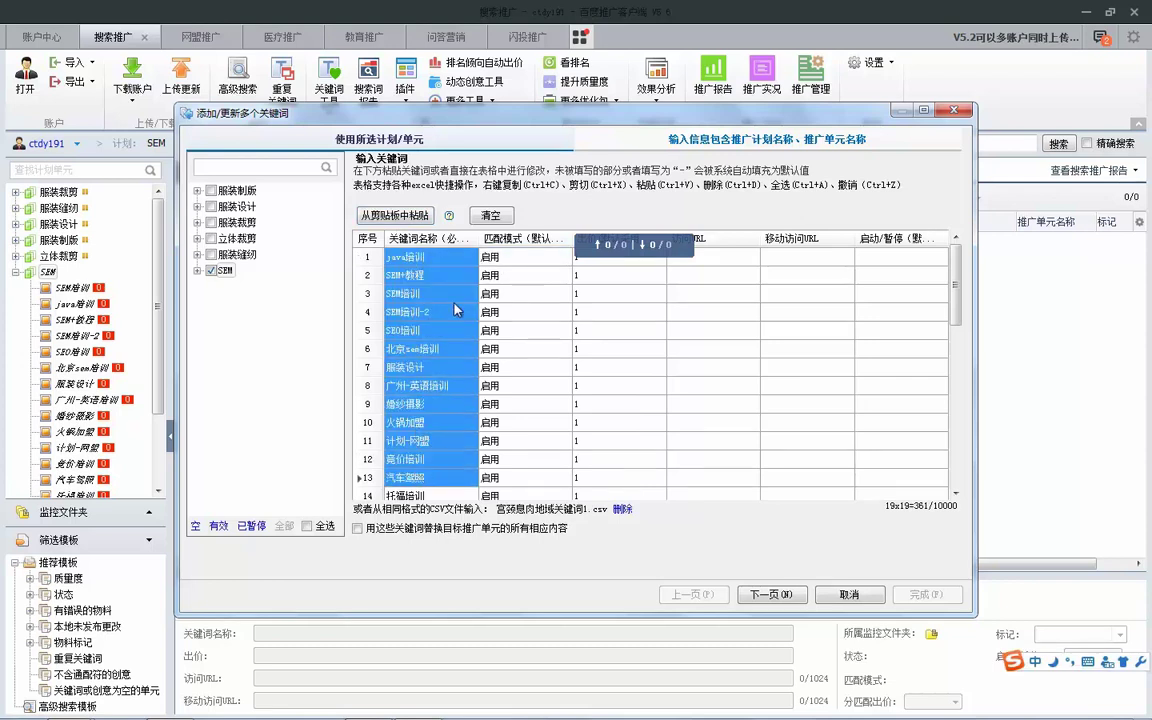
left_click(449, 262)
left_click(612, 275)
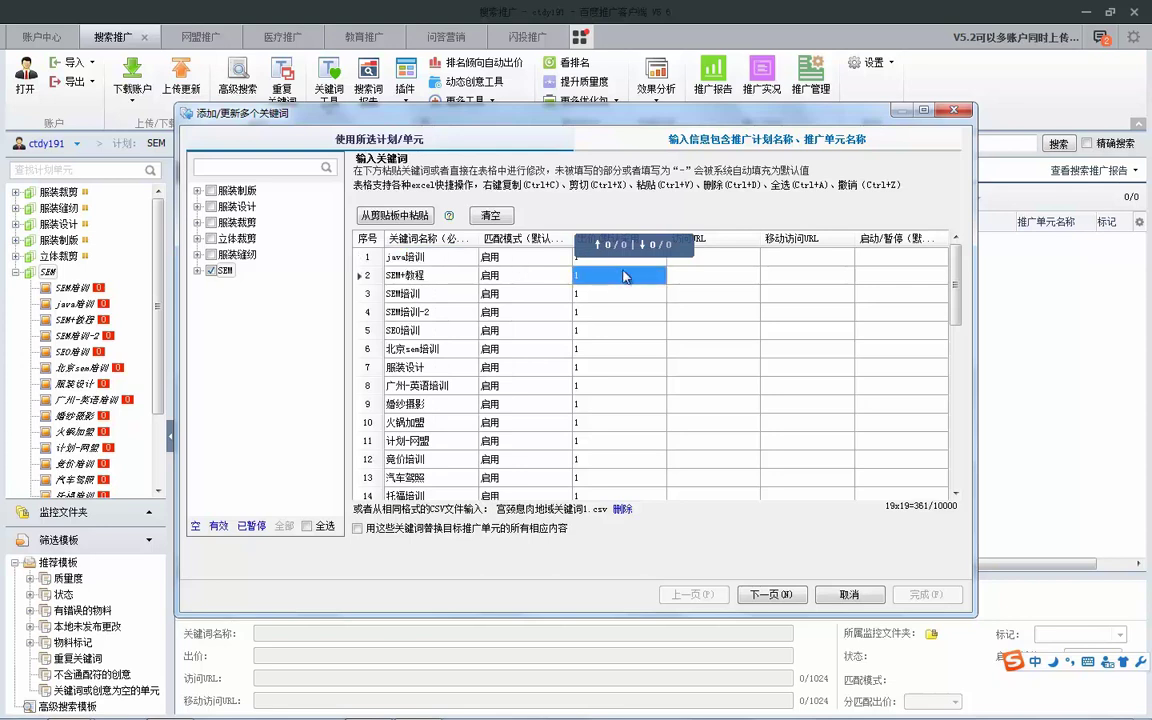
left_click(729, 262)
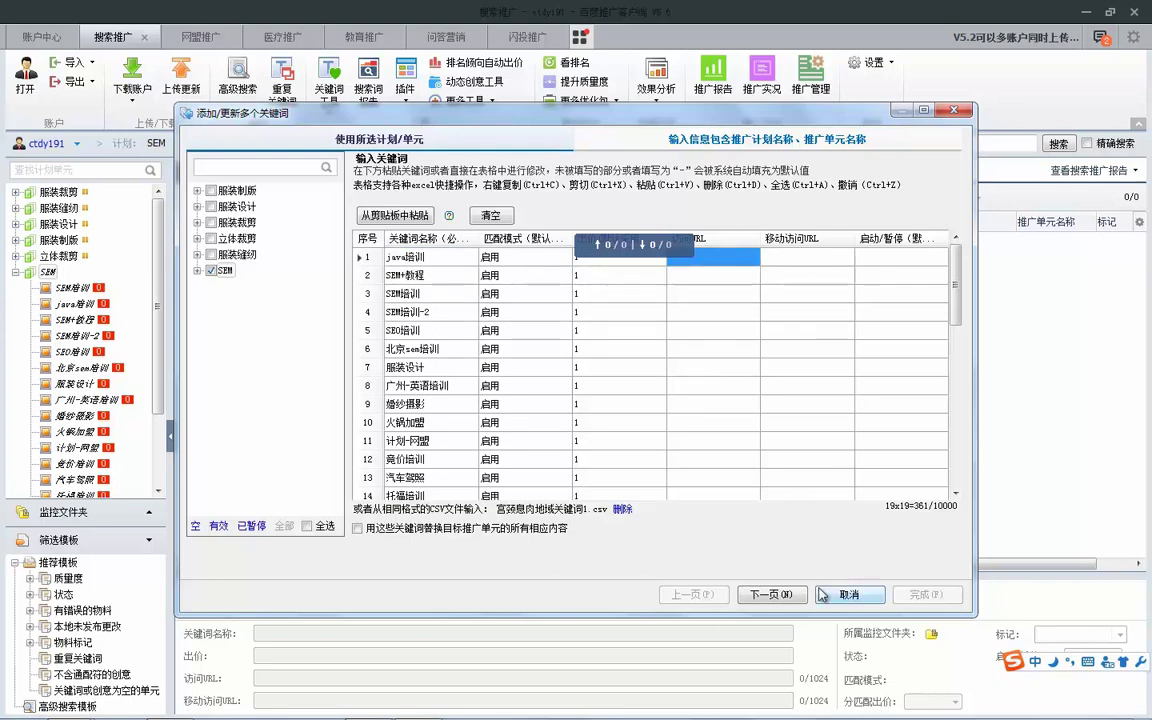
- Validate the entered keywords to preview what would be added, then close the bulk keyword dialog without finishing
left_click(771, 594)
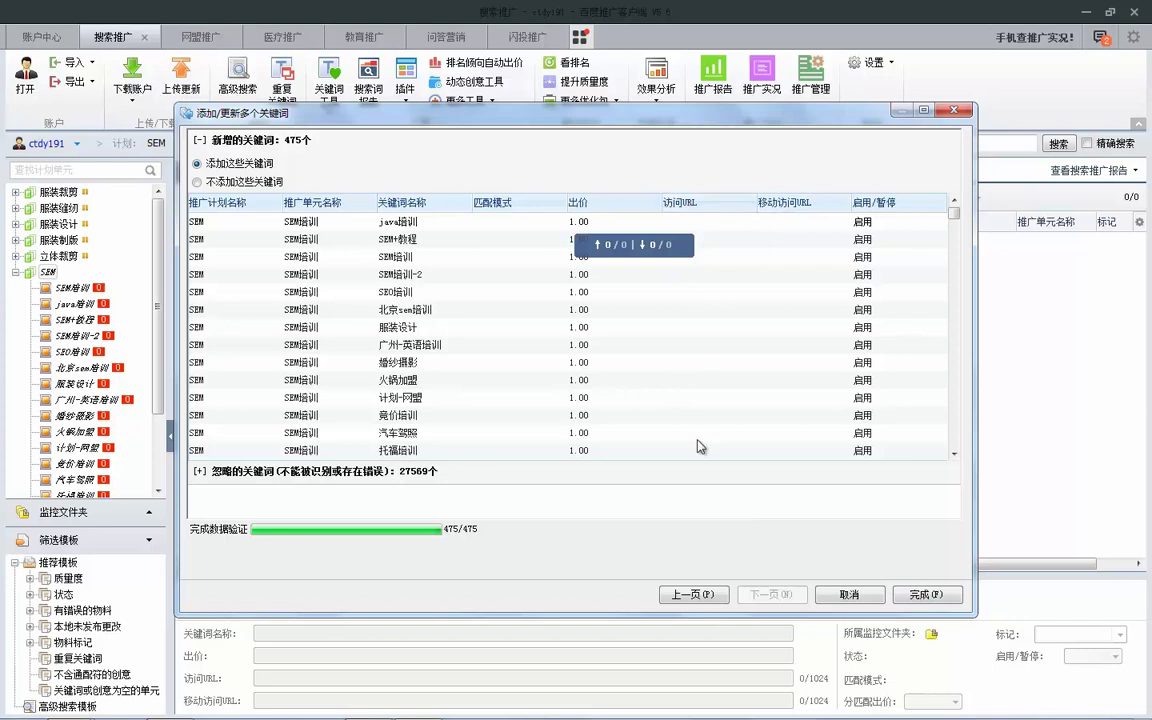
left_click(955, 109)
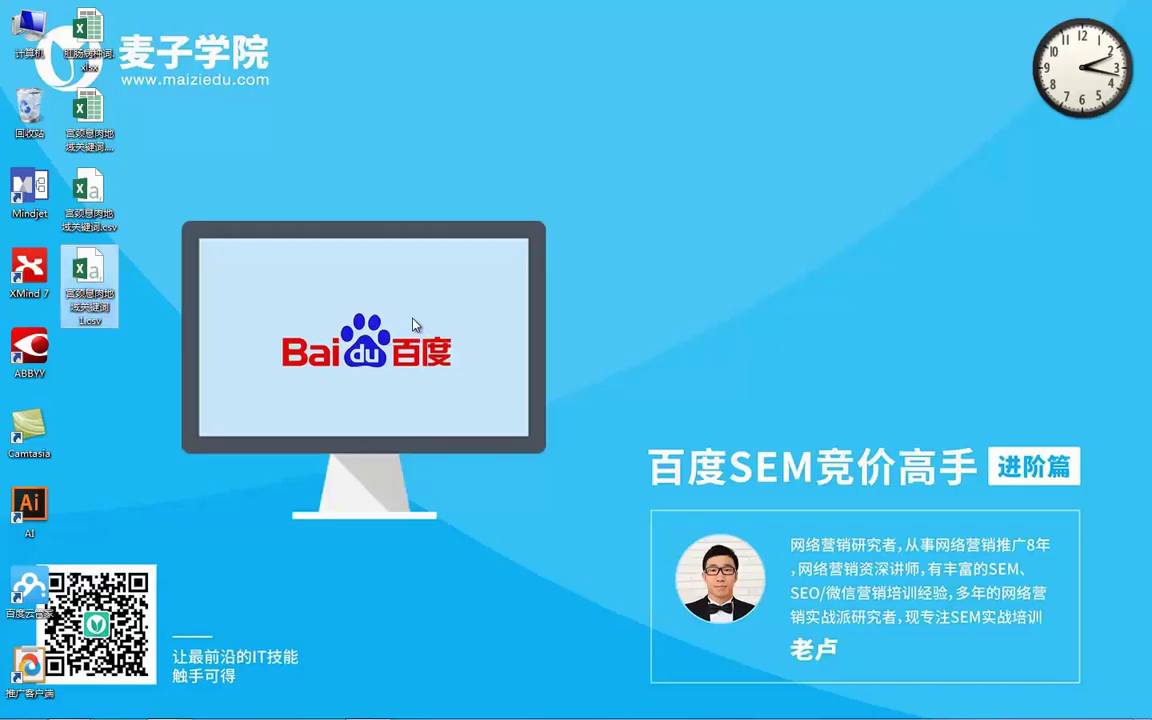
- Switch to the PowerPoint presentation, start the slide show from the current slide and advance to the closing 谢谢学习！ slide
left_click(368, 703)
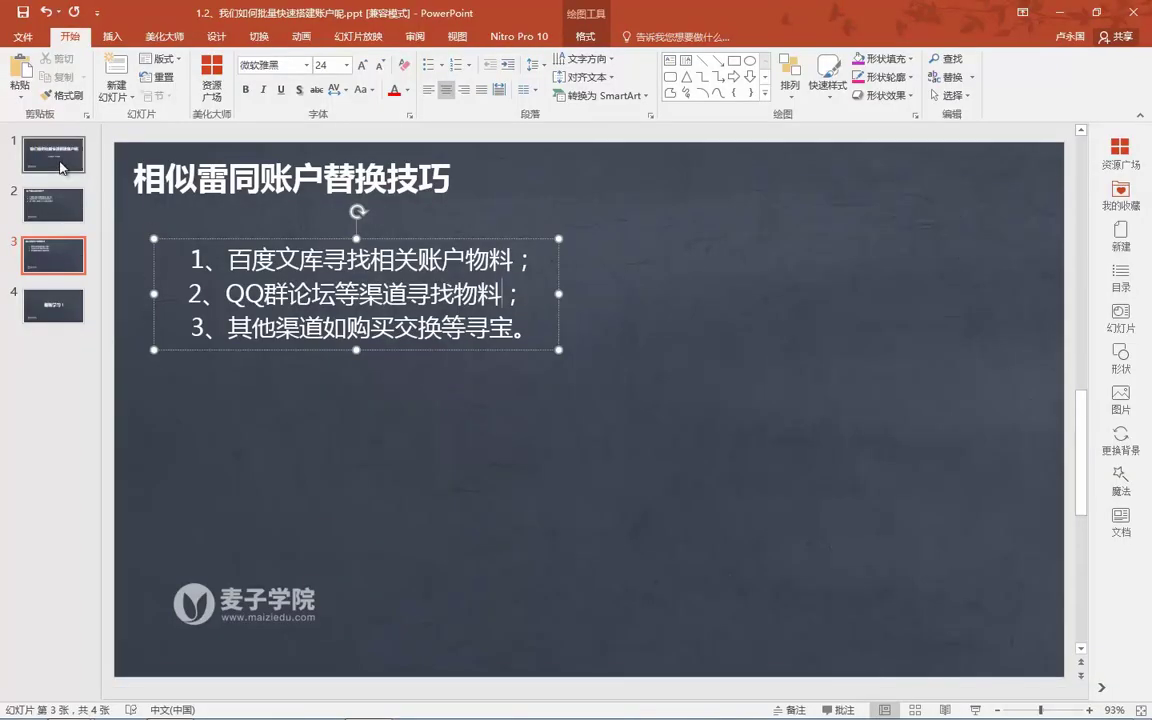
key("shift+F5")
left_click(708, 353)
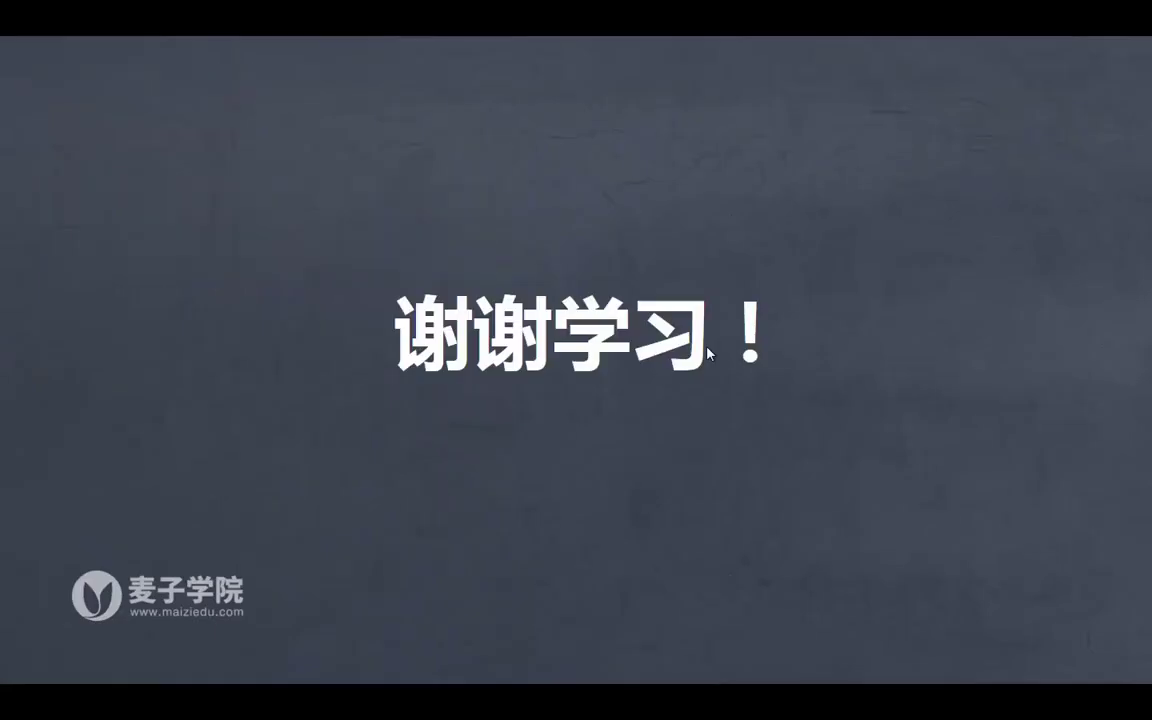